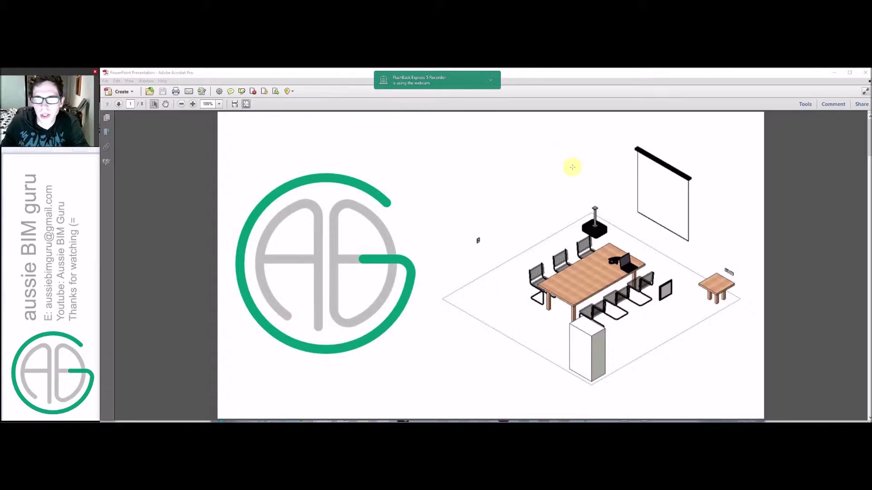
Step: Scroll the presentation PDF down to page 4, 'What is a room family?'
{"action": "scroll", "coordinate": [572, 167], "scroll_direction": "down", "scroll_amount": 1}
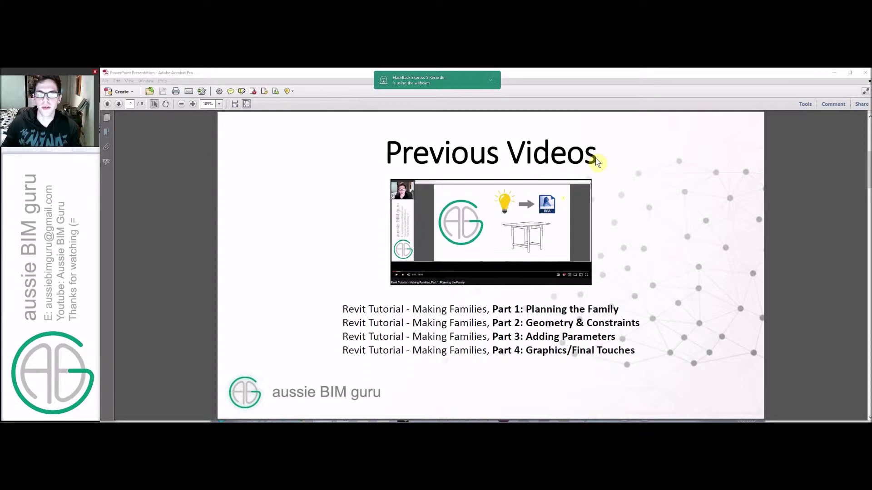
{"action": "scroll", "coordinate": [603, 163], "scroll_direction": "down", "scroll_amount": 1}
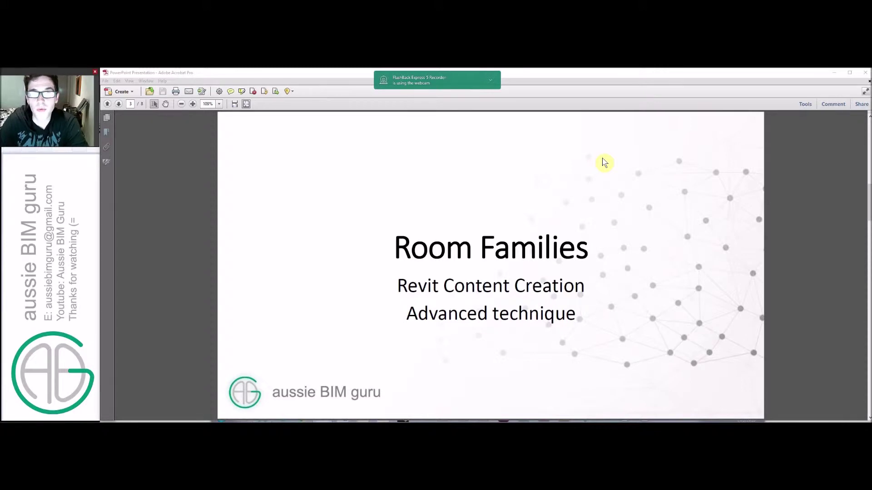
{"action": "scroll", "coordinate": [573, 163], "scroll_direction": "down", "scroll_amount": 1}
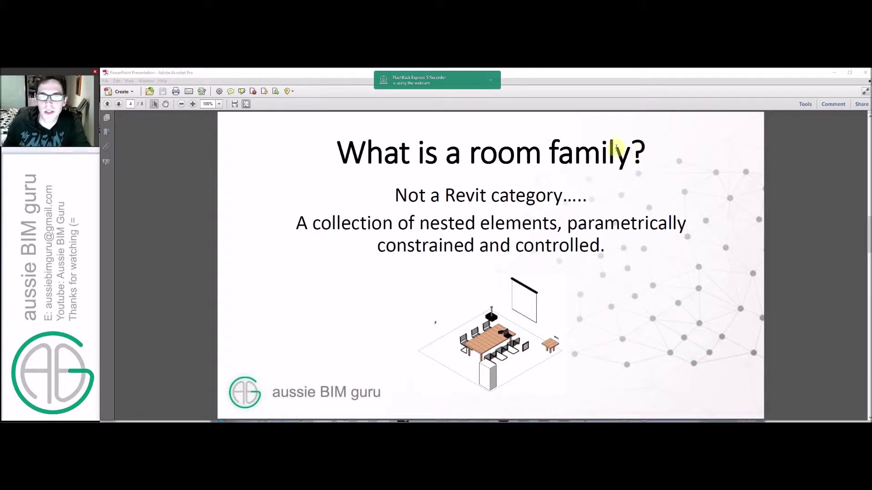
Step: Scroll past the 'Why use them?' and 'Today's example...' slides to page 7, Demonstration
{"action": "scroll", "coordinate": [610, 149], "scroll_direction": "down", "scroll_amount": 1}
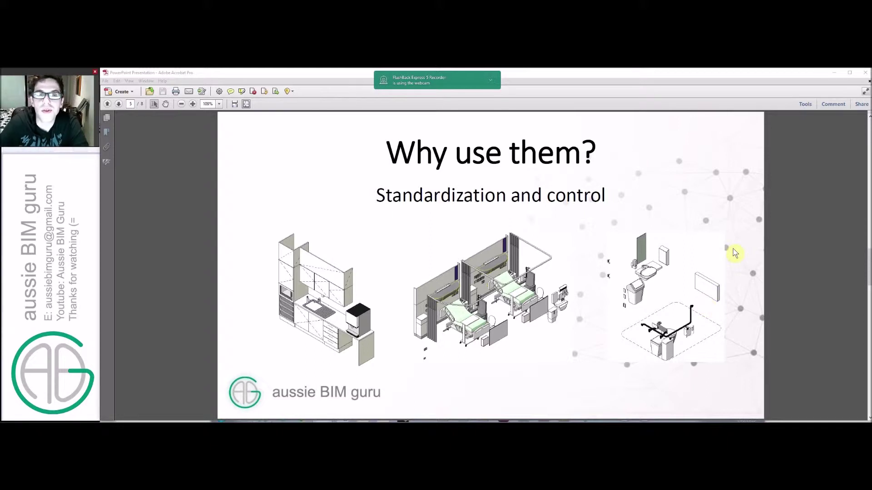
{"action": "scroll", "coordinate": [704, 234], "scroll_direction": "down", "scroll_amount": 1}
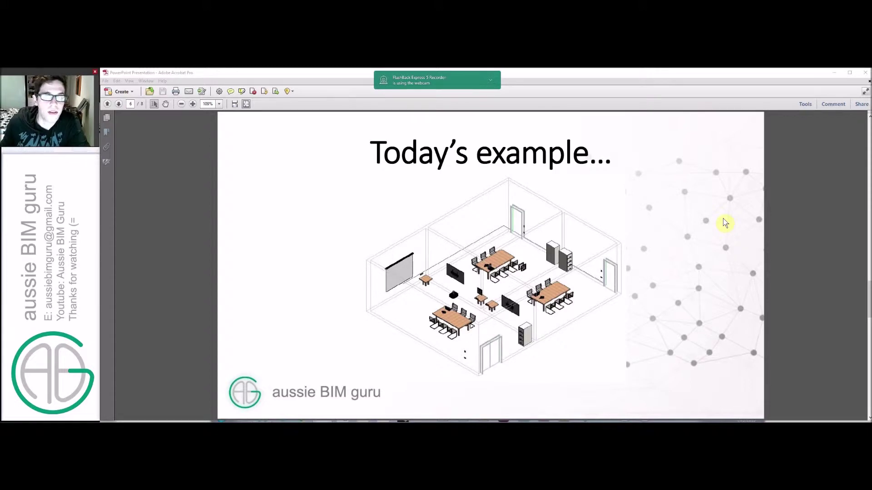
{"action": "scroll", "coordinate": [726, 218], "scroll_direction": "down", "scroll_amount": 1}
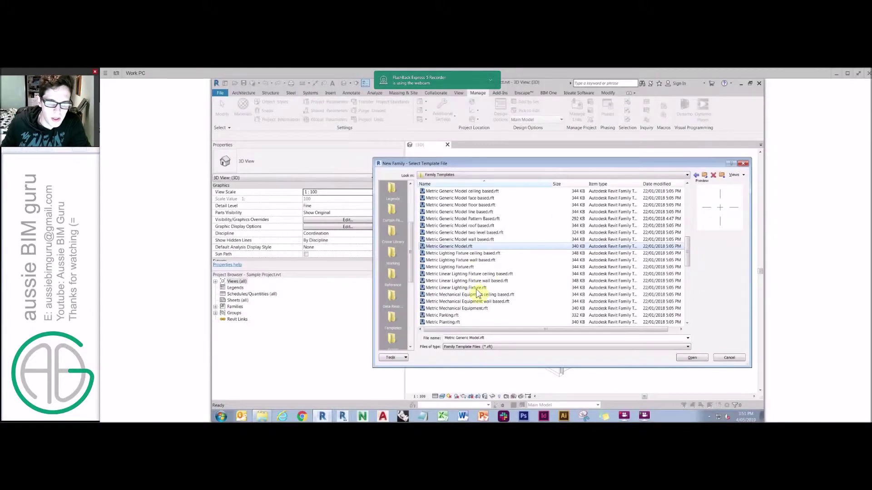
Step: Create a family from Metric Generic Model.rft and make the vertical centre plane the Left reference
{"action": "left_click", "coordinate": [693, 358]}
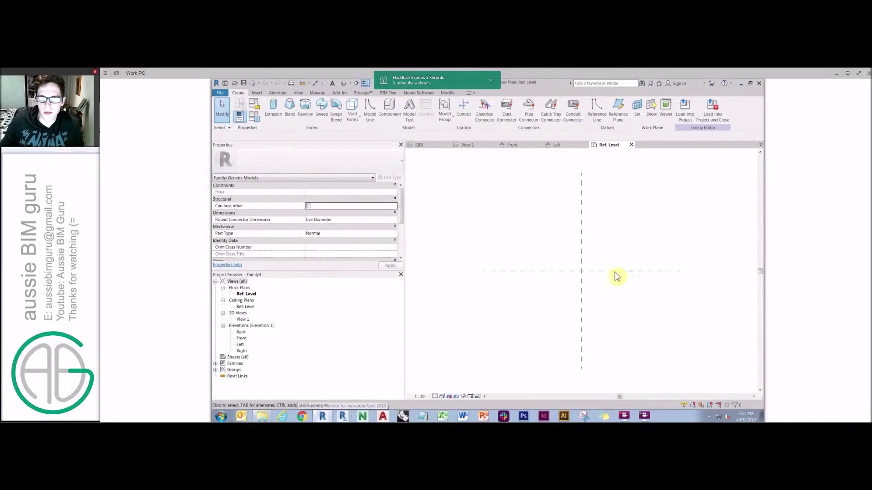
{"action": "left_click", "coordinate": [582, 257]}
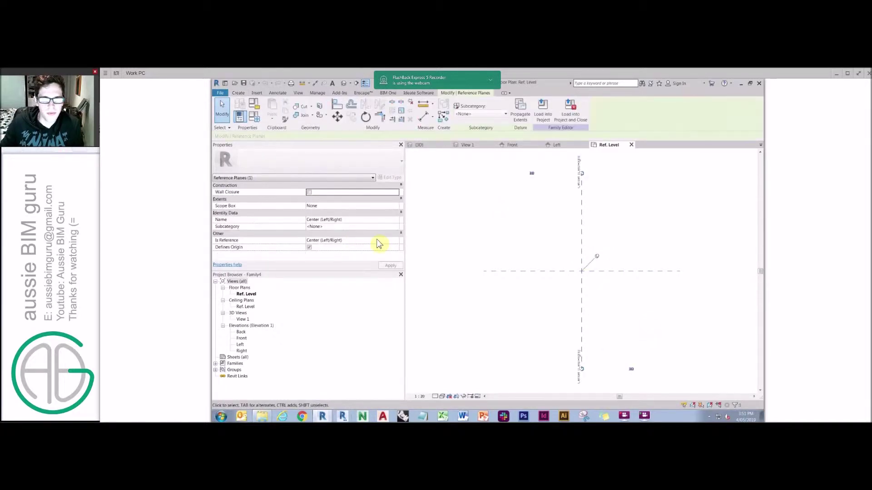
{"action": "left_click", "coordinate": [398, 241]}
{"action": "left_click", "coordinate": [318, 252]}
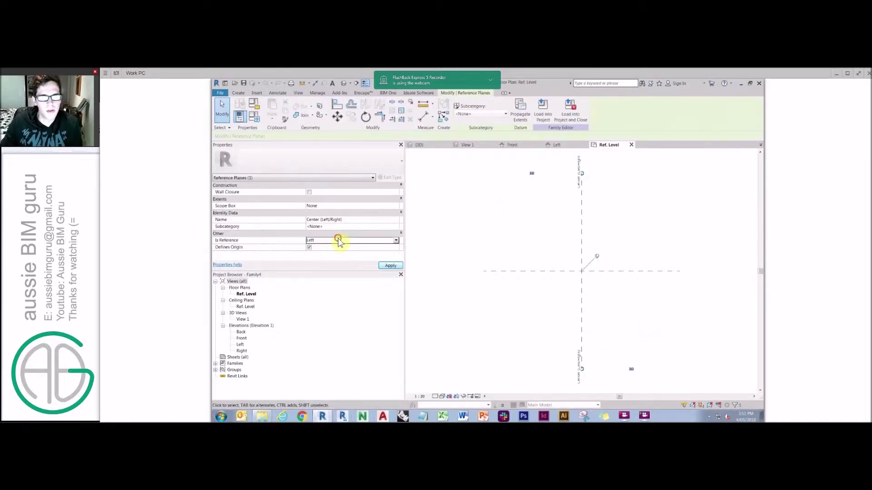
Step: Make the horizontal centre plane the Back reference
{"action": "left_click", "coordinate": [604, 271]}
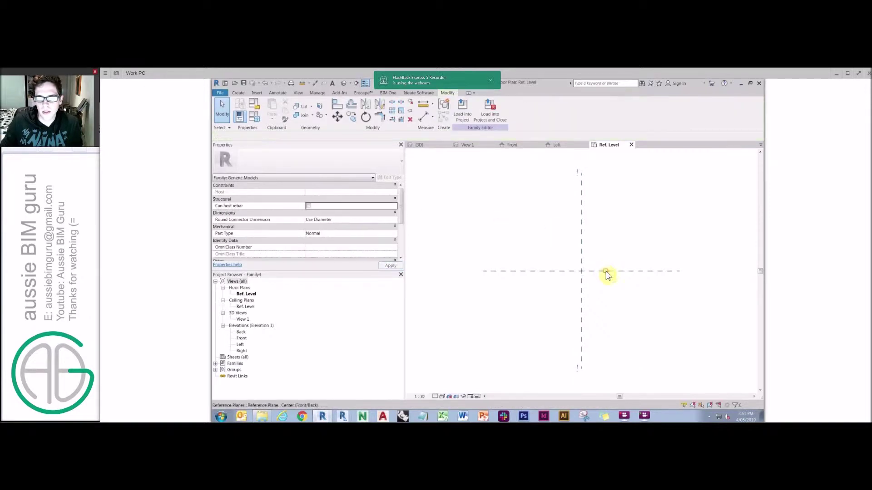
{"action": "left_click", "coordinate": [396, 240]}
{"action": "left_click", "coordinate": [323, 259]}
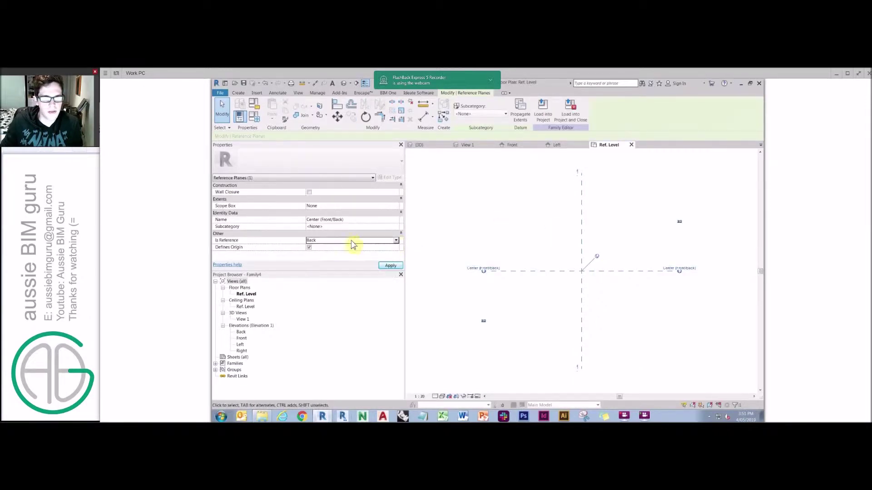
{"action": "left_click", "coordinate": [538, 215]}
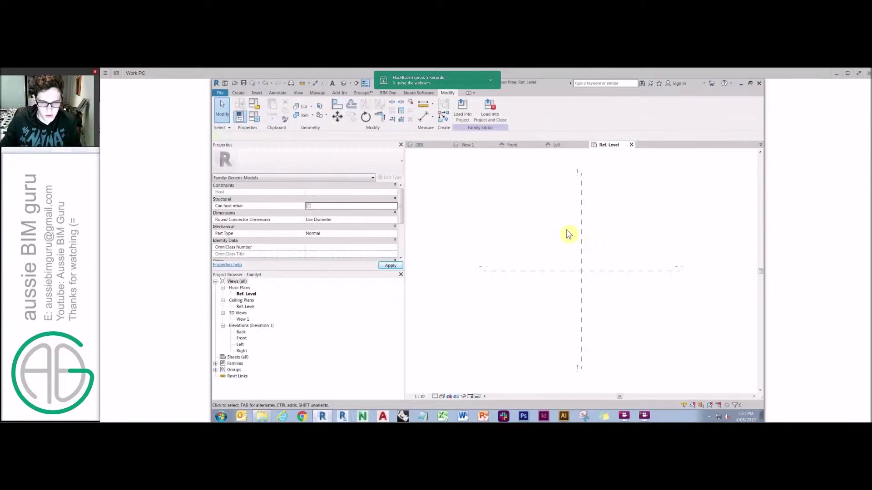
{"action": "left_click", "coordinate": [582, 232]}
{"action": "key", "text": "r"}
{"action": "key", "text": "p"}
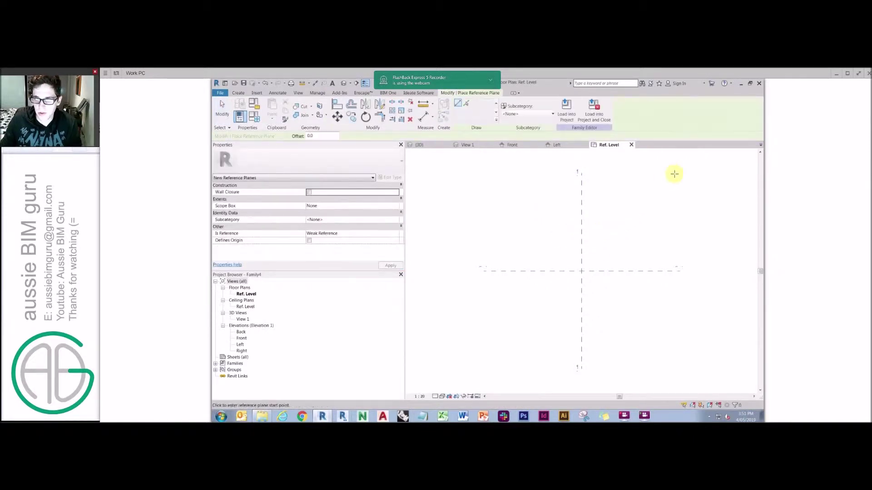
Step: Draw a vertical reference plane and place it 5000 right of the centre plane
{"action": "left_click", "coordinate": [675, 173]}
{"action": "left_click", "coordinate": [675, 368]}
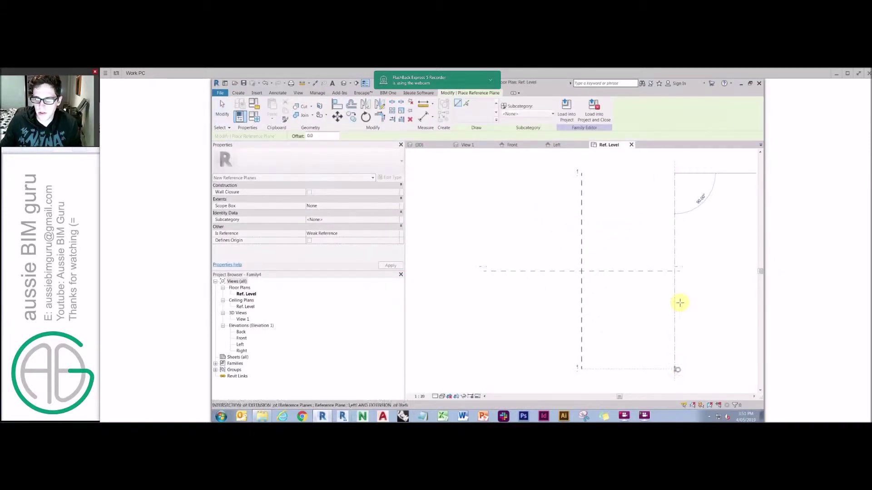
{"action": "key", "text": "Escape"}
{"action": "key", "text": "Escape"}
{"action": "left_click", "coordinate": [674, 237]}
{"action": "left_click", "coordinate": [626, 209]}
{"action": "type", "text": "5000"}
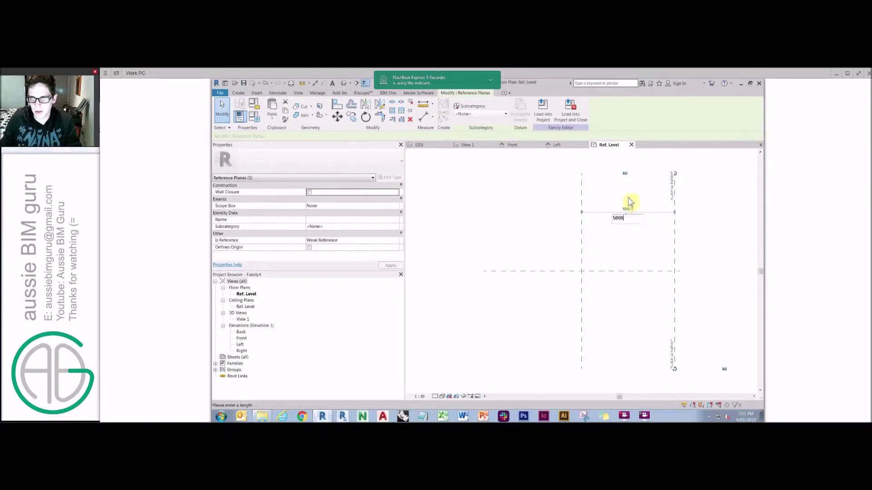
{"action": "key", "text": "Return"}
{"action": "left_click", "coordinate": [609, 185]}
{"action": "middle_click_drag", "start_coordinate": [650, 199], "coordinate": [571, 201]}
{"action": "scroll", "coordinate": [572, 201], "scroll_direction": "down", "scroll_amount": 2}
Step: Name the new plane Right and set its Is Reference to Right
{"action": "left_click_drag", "start_coordinate": [703, 215], "coordinate": [648, 201]}
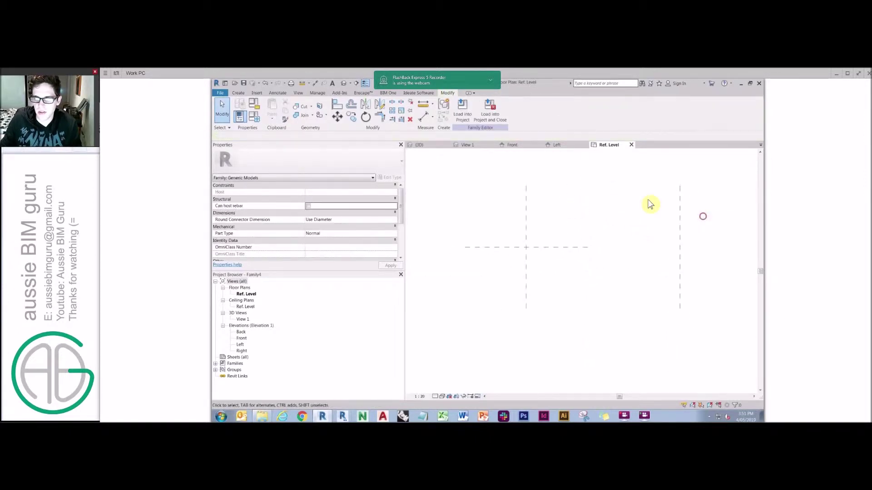
{"action": "left_click", "coordinate": [397, 241]}
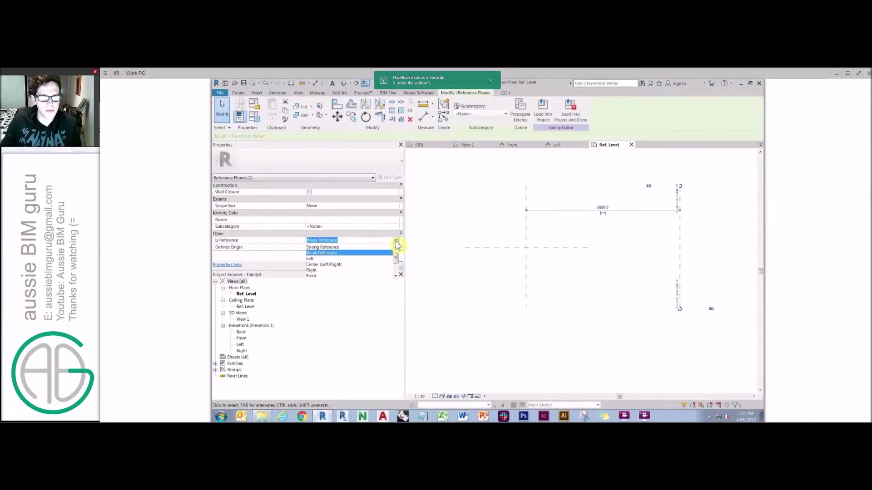
{"action": "left_click", "coordinate": [320, 272]}
{"action": "left_click", "coordinate": [340, 241]}
{"action": "key", "text": "ctrl+c"}
{"action": "left_click", "coordinate": [339, 220]}
{"action": "key", "text": "ctrl+v"}
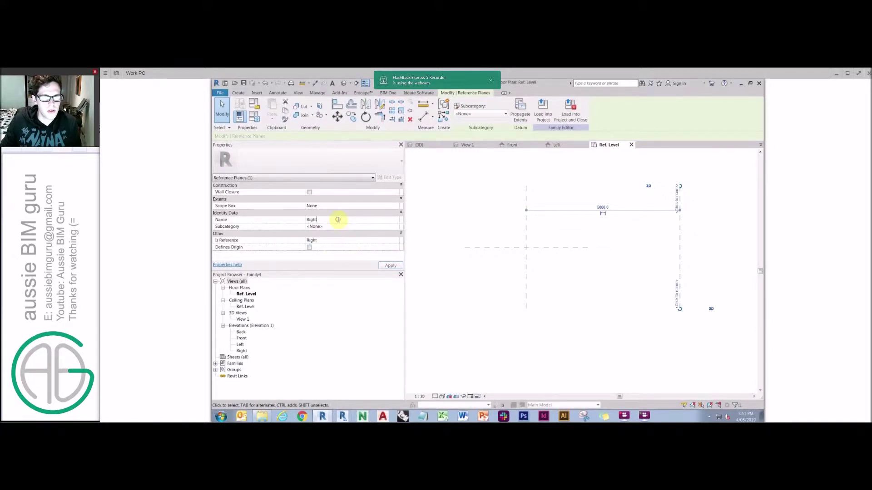
Step: Extend the Back reference plane past the Right plane
{"action": "left_click", "coordinate": [578, 172]}
{"action": "left_click", "coordinate": [573, 247]}
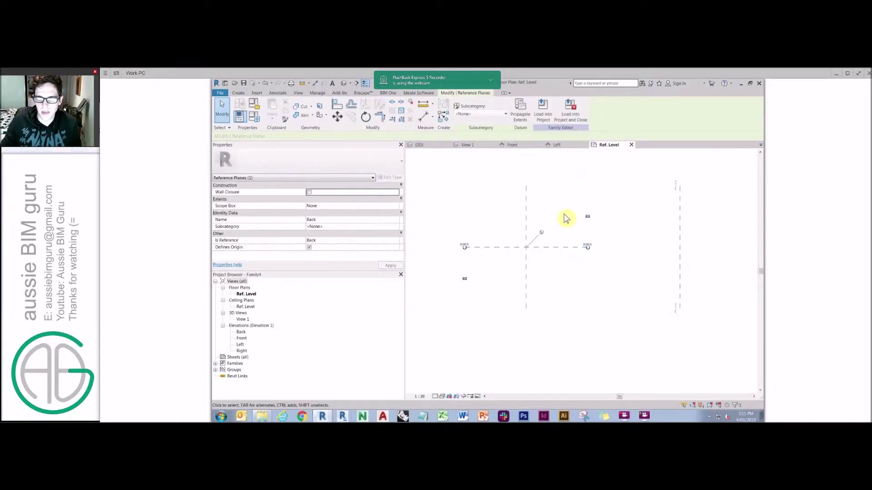
{"action": "left_click_drag", "start_coordinate": [645, 246], "coordinate": [695, 246]}
{"action": "left_click", "coordinate": [597, 232]}
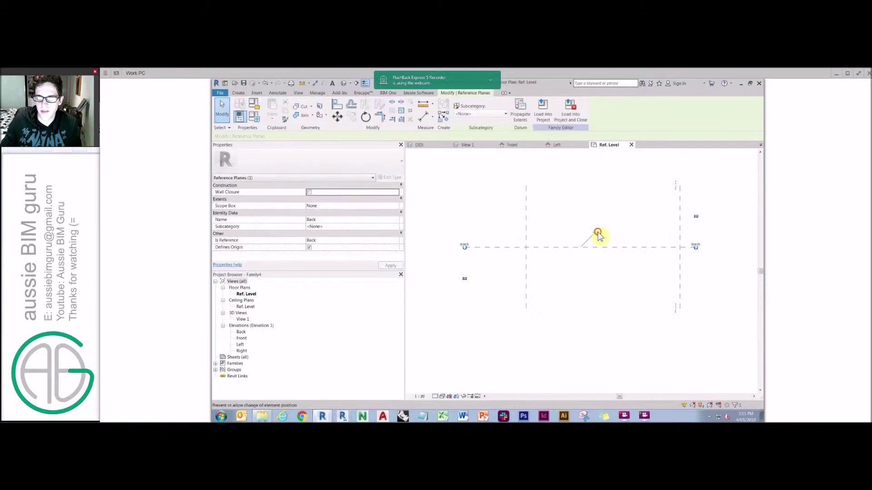
{"action": "key", "text": "Escape"}
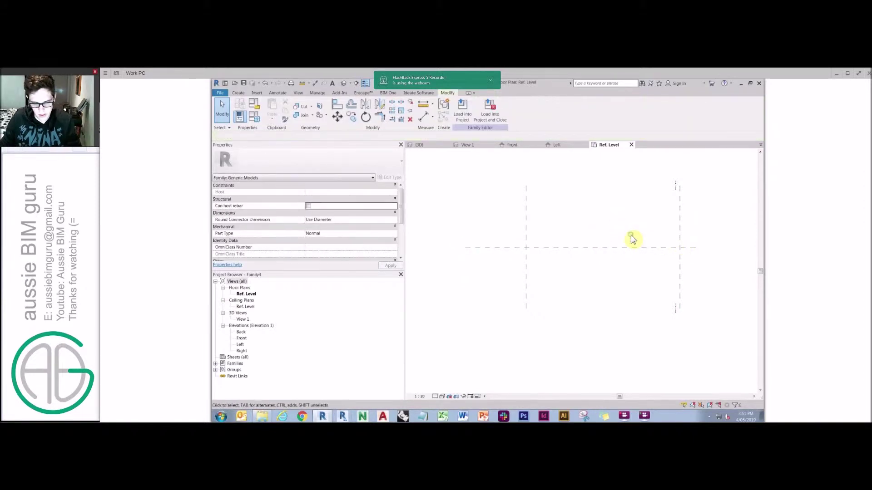
Step: Draw a lower horizontal reference plane and set it as the Front reference
{"action": "key", "text": "r"}
{"action": "key", "text": "p"}
{"action": "left_click", "coordinate": [462, 321]}
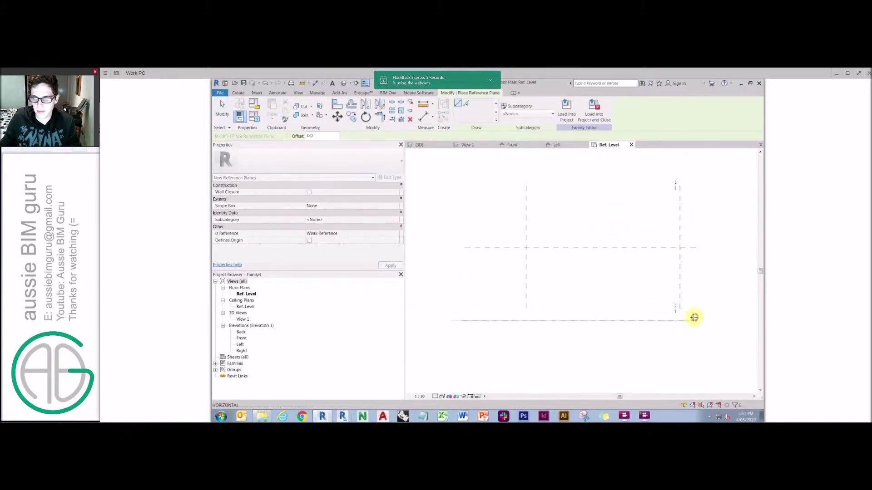
{"action": "left_click", "coordinate": [694, 320]}
{"action": "key", "text": "Escape"}
{"action": "key", "text": "Escape"}
{"action": "left_click", "coordinate": [553, 320]}
{"action": "left_click", "coordinate": [391, 240]}
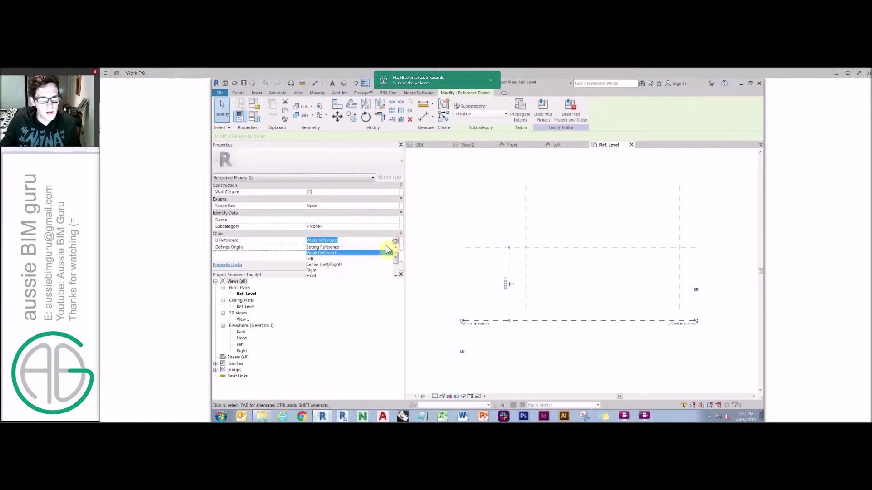
{"action": "left_click", "coordinate": [330, 252]}
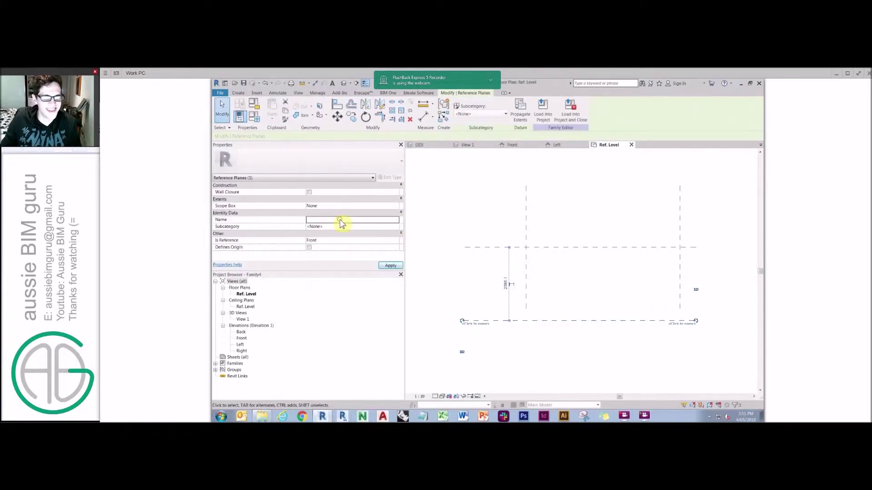
{"action": "left_click", "coordinate": [586, 208]}
Step: Dimension the depth to the Front plane and the 5000 width between the Left and Right planes
{"action": "key", "text": "d"}
{"action": "key", "text": "i"}
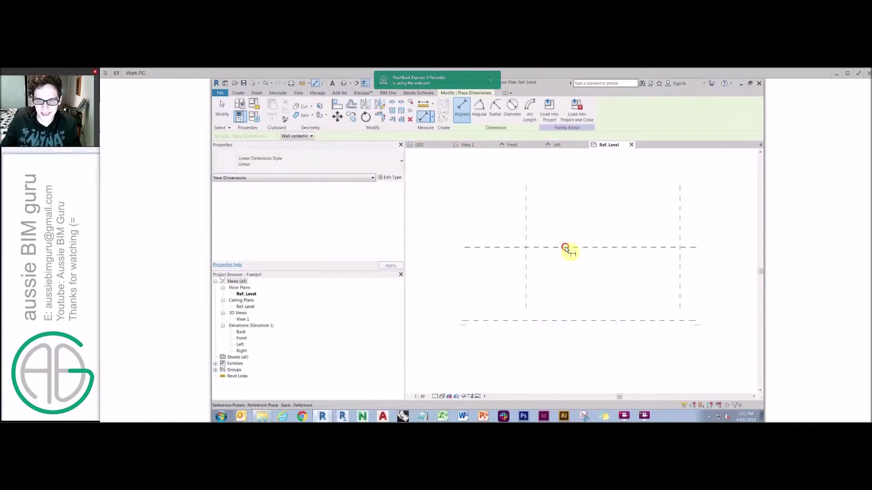
{"action": "left_click", "coordinate": [513, 301]}
{"action": "left_click", "coordinate": [526, 226]}
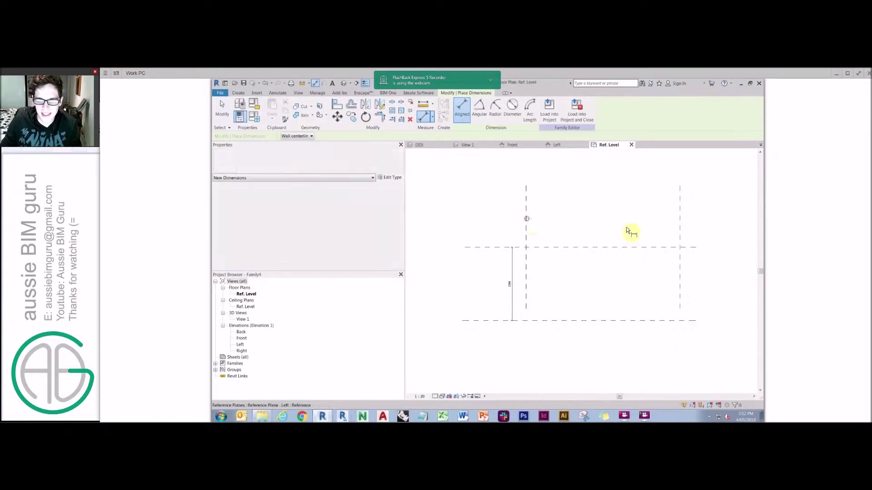
{"action": "left_click", "coordinate": [679, 231]}
{"action": "left_click", "coordinate": [609, 238]}
{"action": "key", "text": "Escape"}
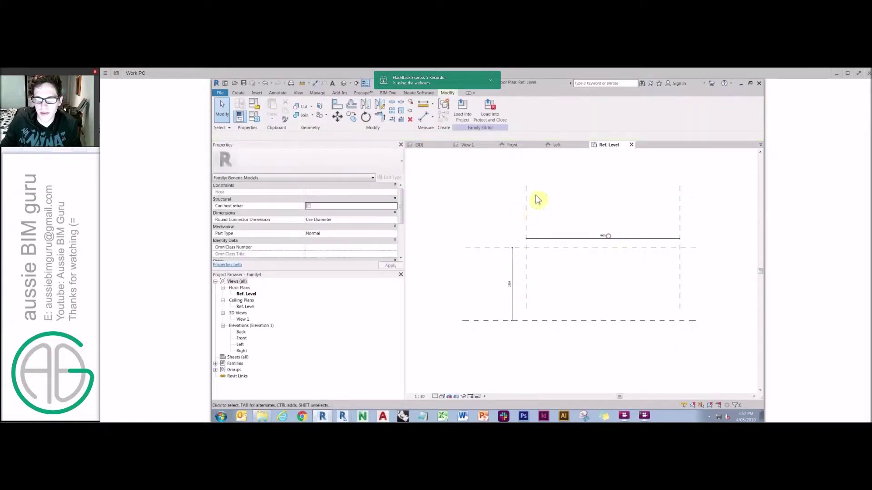
Step: Set the Front plane's distance from the centre plane to 5000
{"action": "left_click_drag", "start_coordinate": [560, 295], "coordinate": [537, 346]}
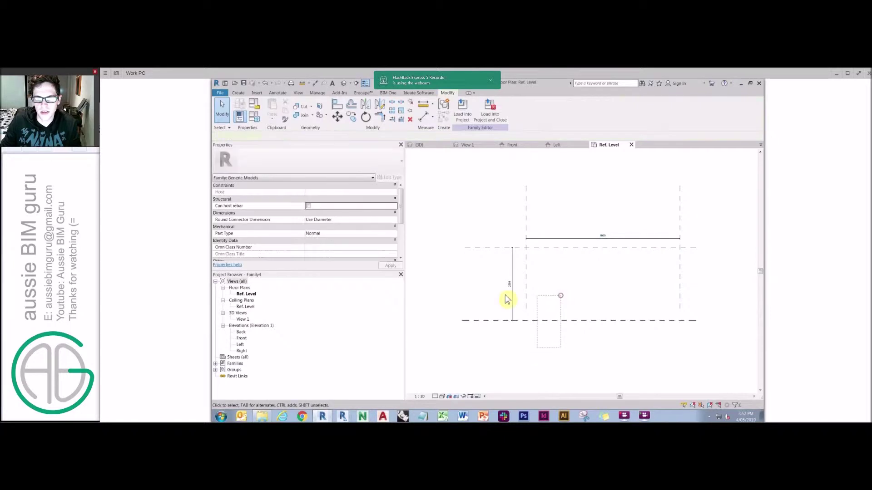
{"action": "left_click", "coordinate": [511, 282]}
{"action": "type", "text": "5000"}
{"action": "key", "text": "Return"}
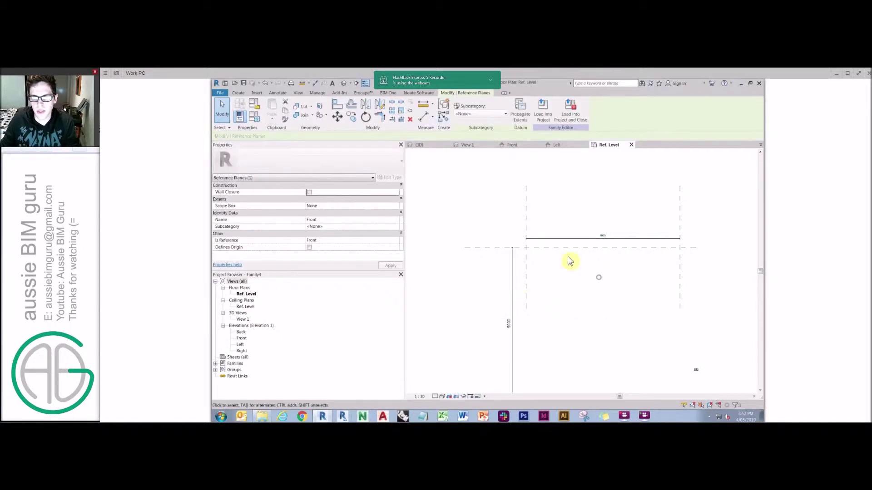
{"action": "key", "text": "Escape"}
{"action": "scroll", "coordinate": [554, 234], "scroll_direction": "down", "scroll_amount": 3}
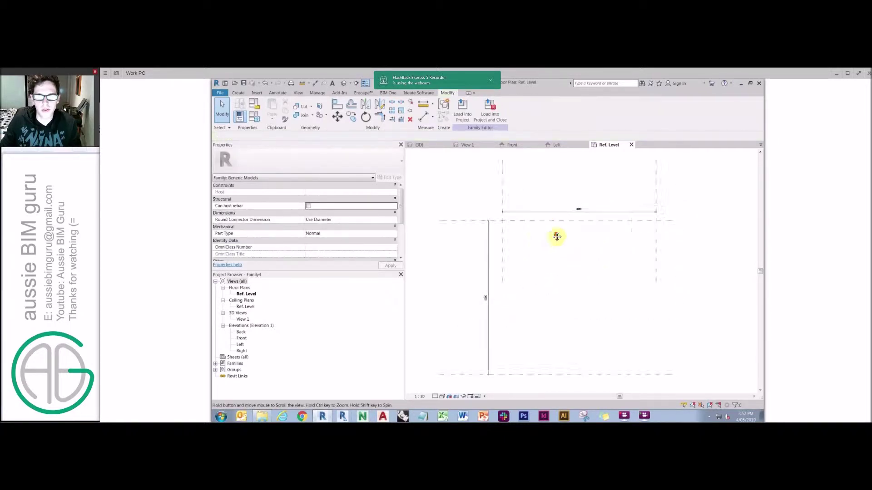
Step: Label the width dimension with the shared instance parameter GC_Dimensions_Width1
{"action": "left_click", "coordinate": [547, 221]}
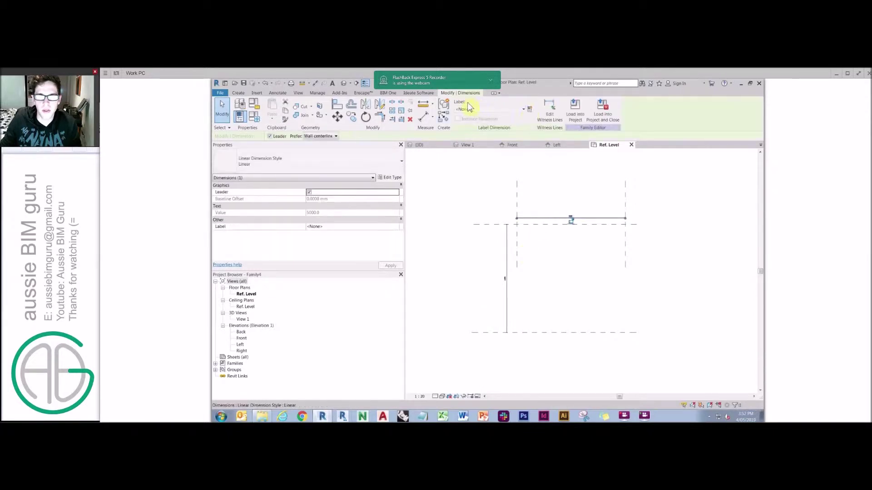
{"action": "left_click", "coordinate": [529, 109]}
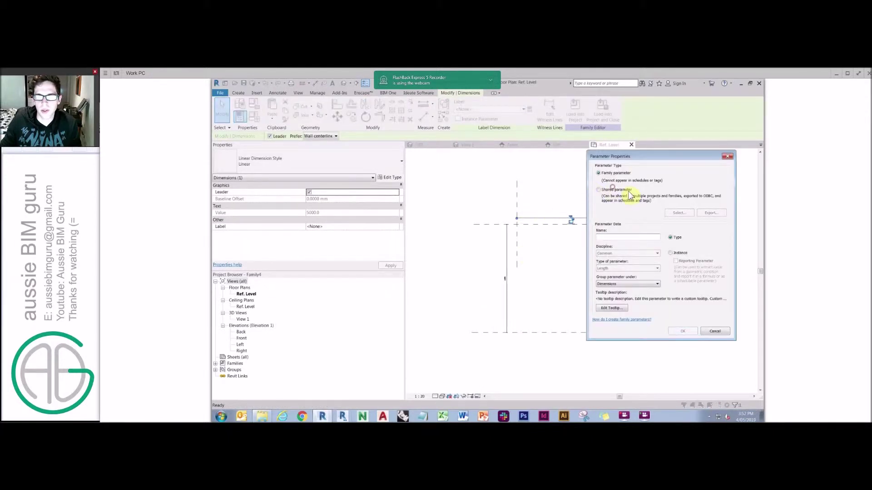
{"action": "left_click", "coordinate": [598, 190]}
{"action": "left_click", "coordinate": [679, 213]}
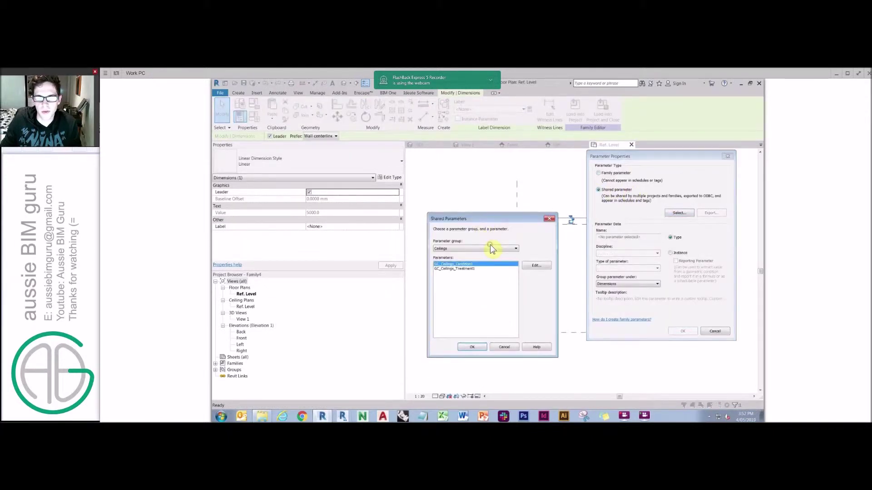
{"action": "left_click", "coordinate": [491, 249]}
{"action": "left_click", "coordinate": [454, 263]}
{"action": "left_click", "coordinate": [490, 306]}
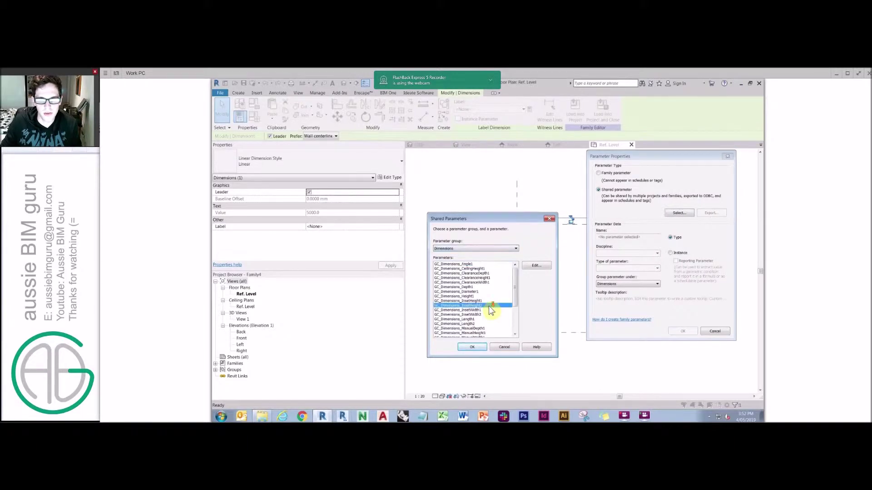
{"action": "scroll", "coordinate": [477, 318], "scroll_direction": "down", "scroll_amount": 4}
{"action": "left_click", "coordinate": [471, 323]}
{"action": "left_click", "coordinate": [473, 347]}
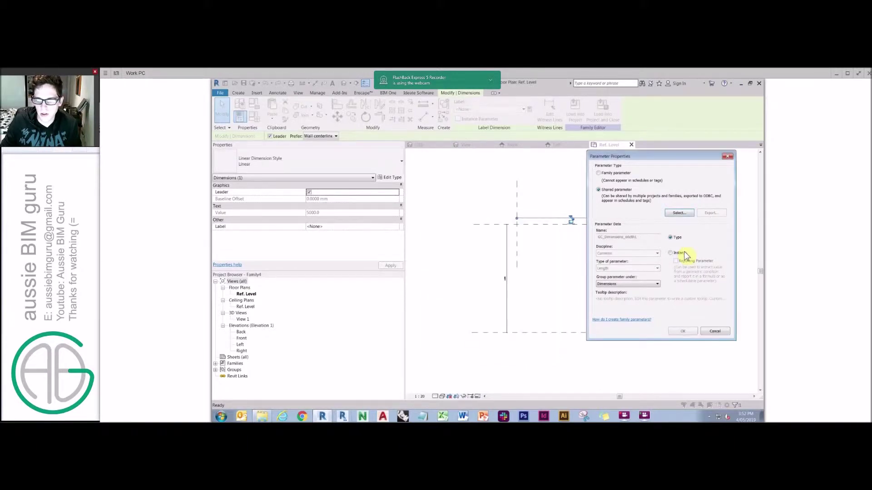
{"action": "left_click", "coordinate": [679, 253]}
{"action": "left_click", "coordinate": [682, 331]}
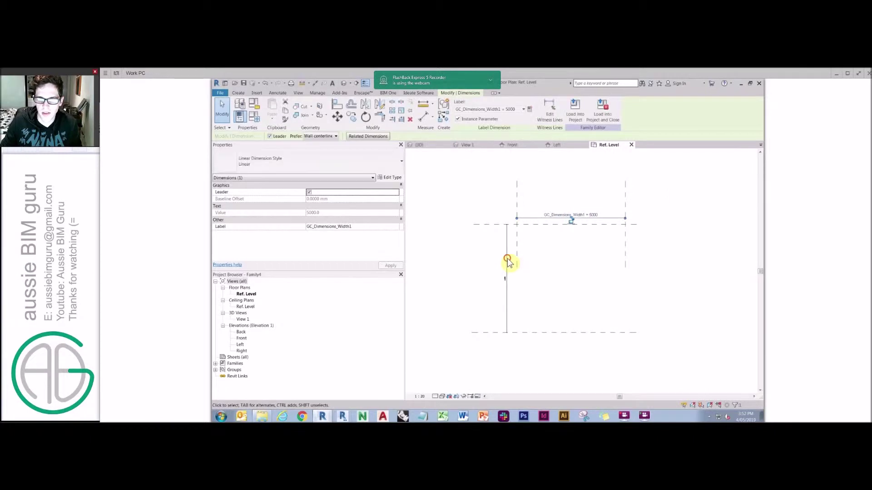
Step: Label the depth dimension with the shared instance parameter GC_Dimensions_Depth1
{"action": "left_click", "coordinate": [530, 109]}
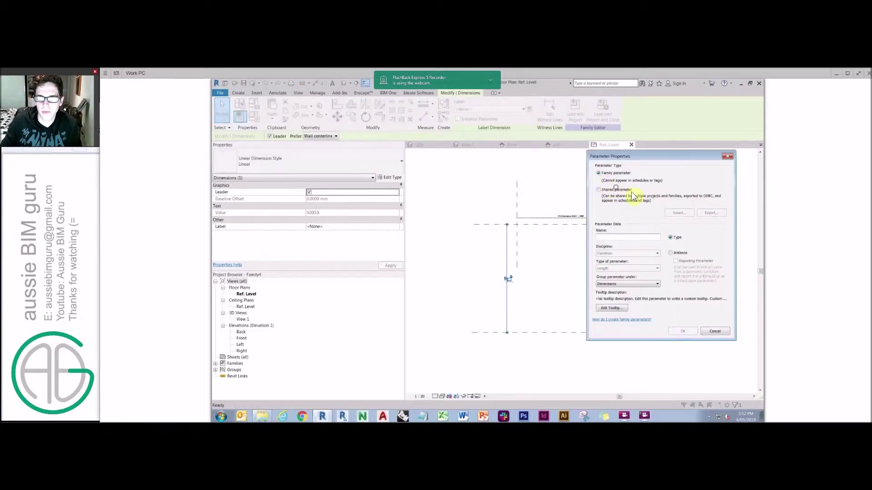
{"action": "left_click", "coordinate": [599, 190]}
{"action": "left_click", "coordinate": [679, 213]}
{"action": "left_click", "coordinate": [503, 248]}
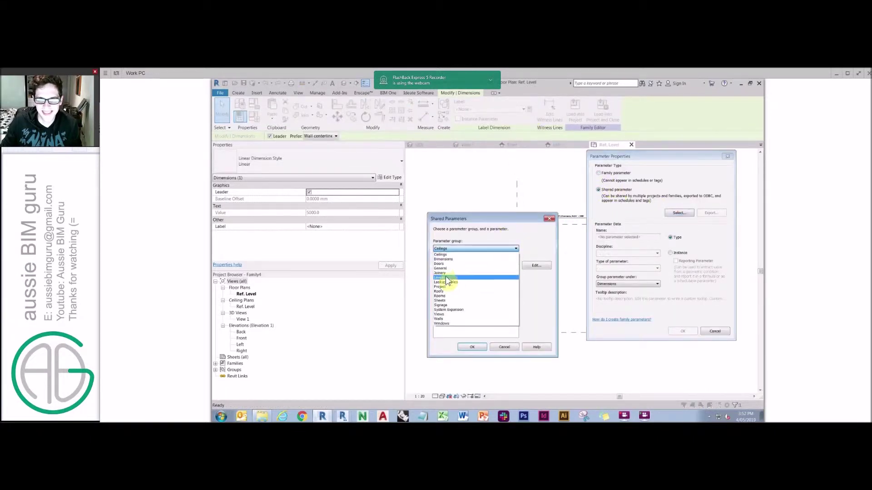
{"action": "left_click", "coordinate": [451, 255]}
{"action": "left_click", "coordinate": [467, 287]}
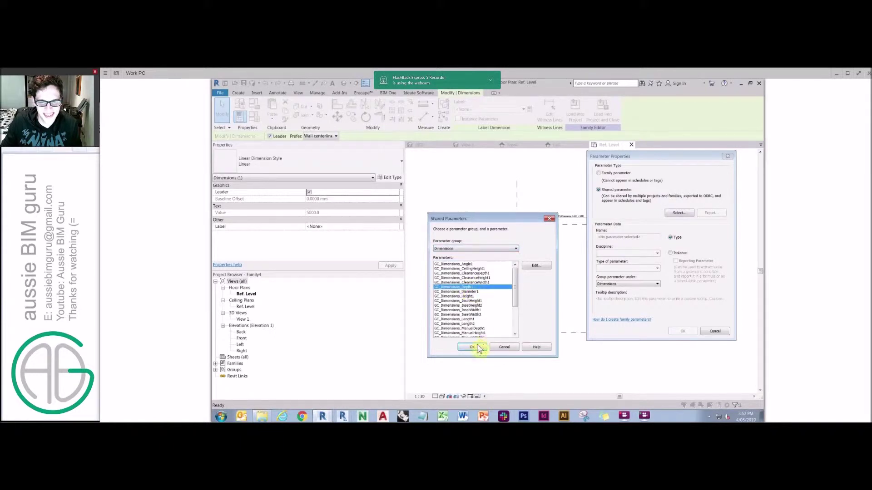
{"action": "left_click", "coordinate": [471, 347]}
{"action": "left_click", "coordinate": [683, 331]}
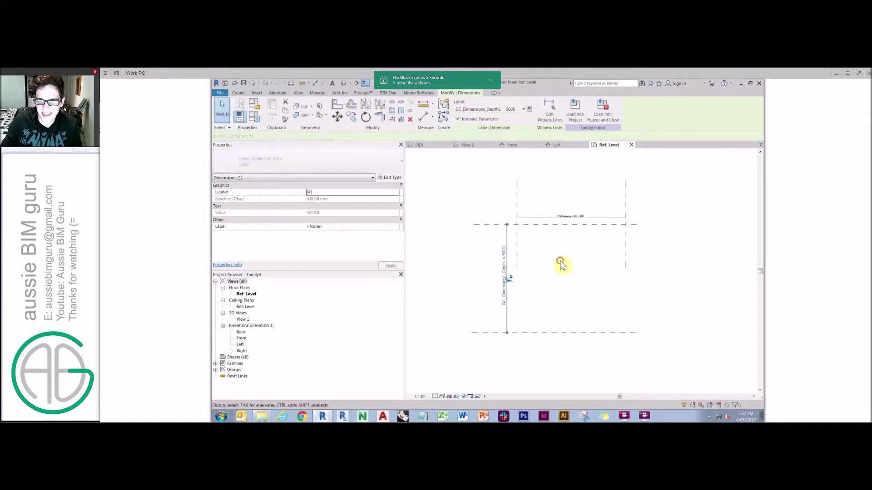
{"action": "left_click", "coordinate": [586, 264]}
{"action": "left_click", "coordinate": [625, 250]}
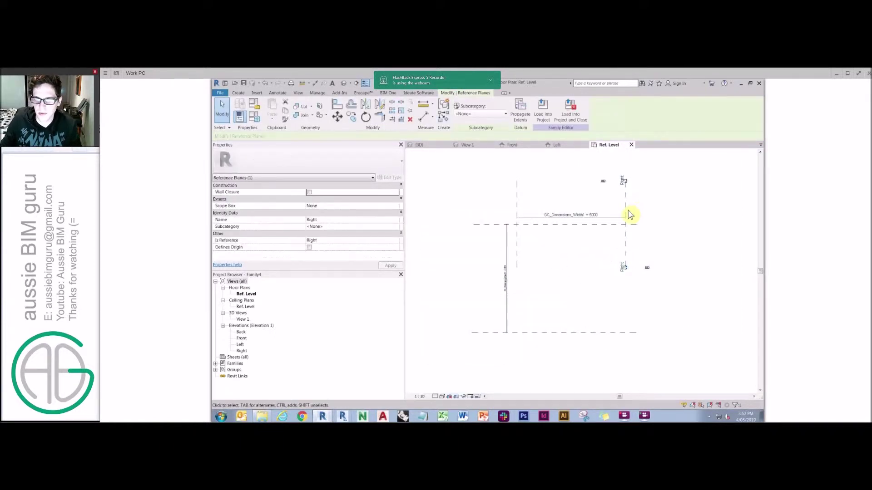
{"action": "left_click", "coordinate": [518, 249]}
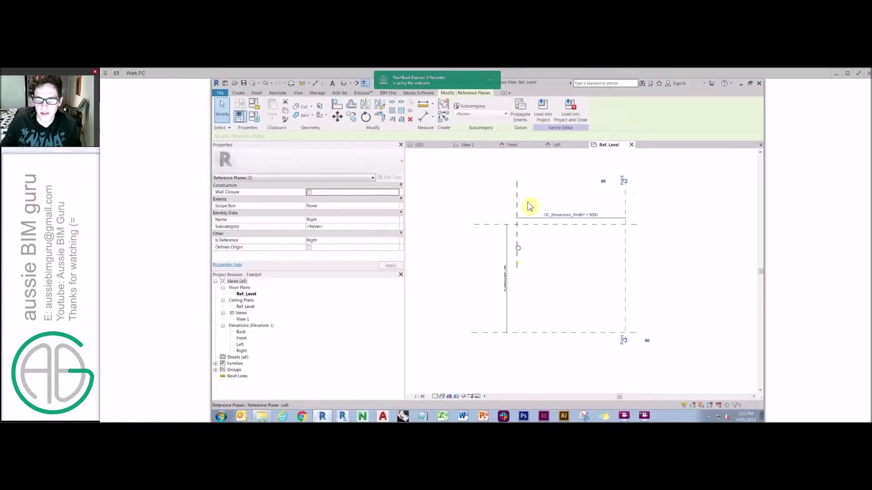
Step: Extend the Left reference plane's lower end downward
{"action": "left_click_drag", "start_coordinate": [518, 268], "coordinate": [517, 339]}
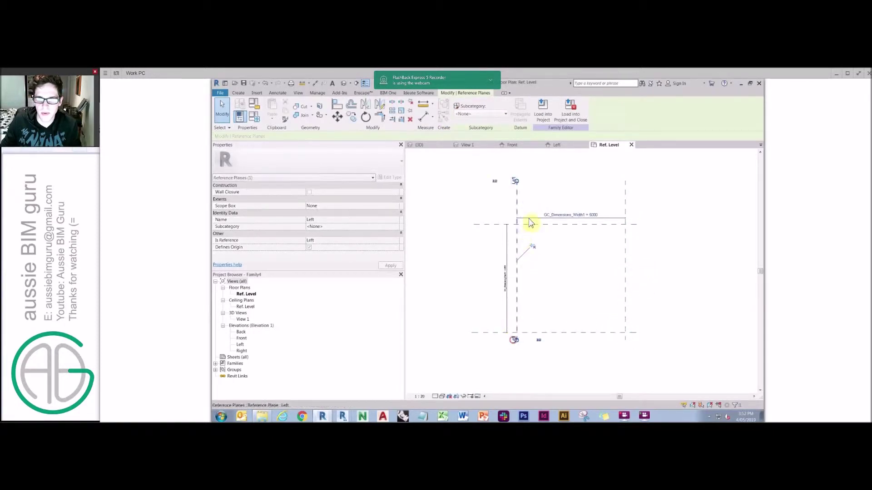
{"action": "left_click", "coordinate": [531, 246]}
{"action": "left_click", "coordinate": [472, 180]}
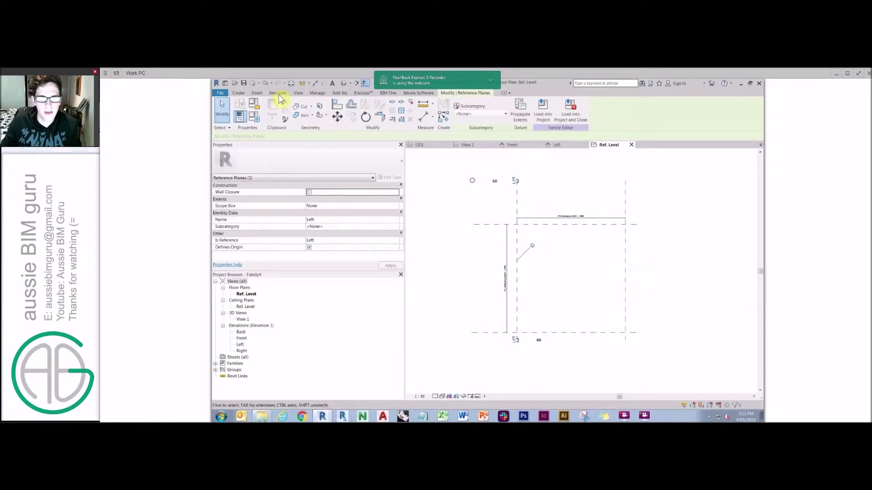
{"action": "left_click", "coordinate": [240, 92]}
{"action": "left_click", "coordinate": [278, 89]}
{"action": "left_click", "coordinate": [283, 93]}
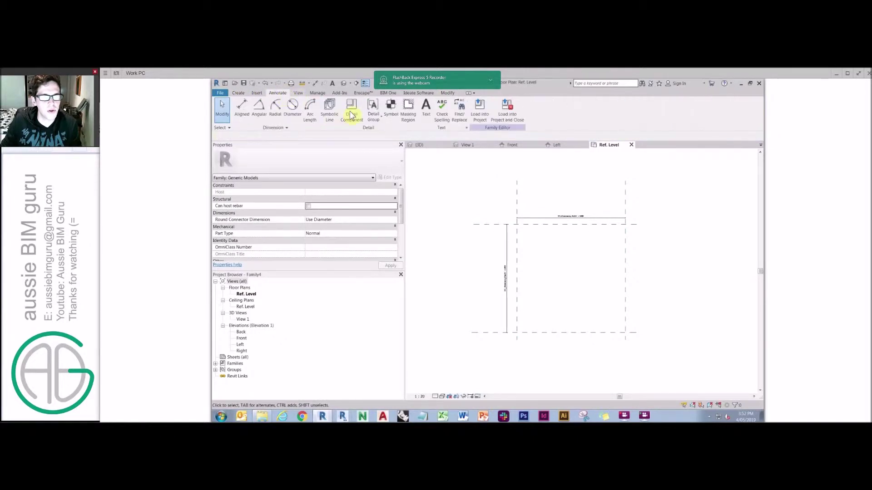
{"action": "left_click", "coordinate": [239, 92]}
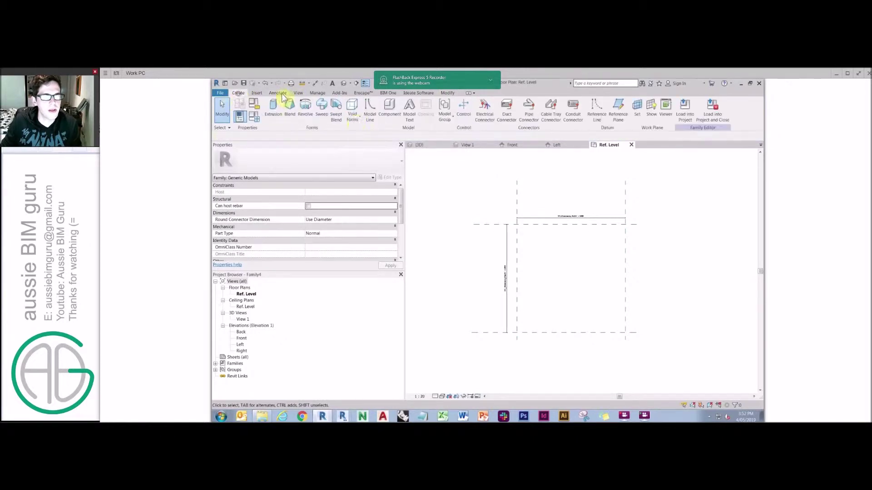
Step: Draw a 6300 by 6400 model-line rectangle of Invisible lines set to Not a Reference
{"action": "left_click", "coordinate": [370, 111]}
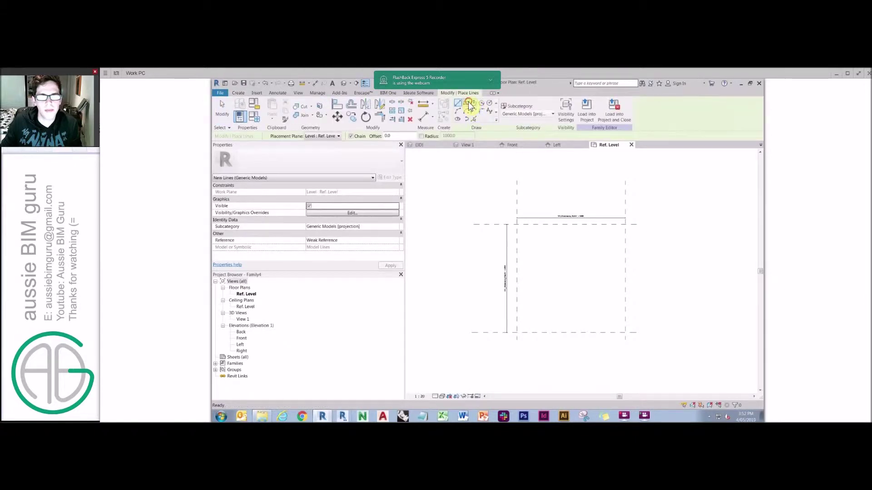
{"action": "left_click", "coordinate": [467, 104]}
{"action": "left_click", "coordinate": [526, 114]}
{"action": "left_click", "coordinate": [518, 138]}
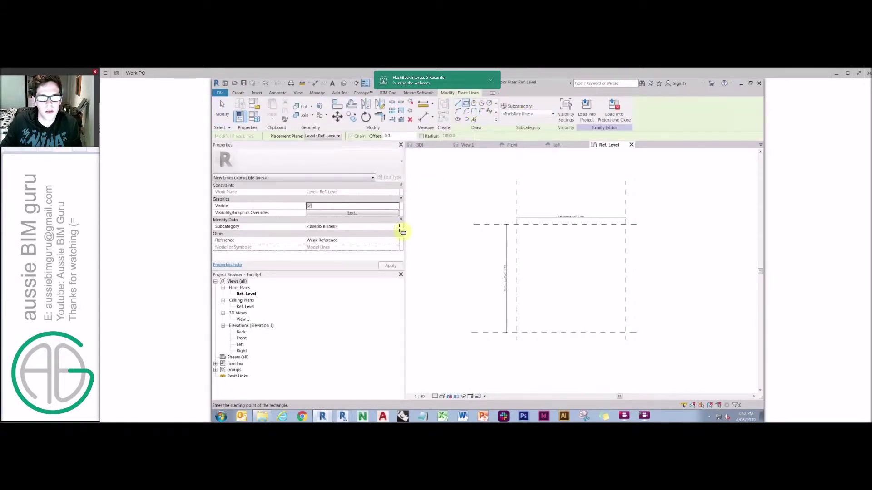
{"action": "left_click", "coordinate": [398, 242]}
{"action": "left_click", "coordinate": [387, 247]}
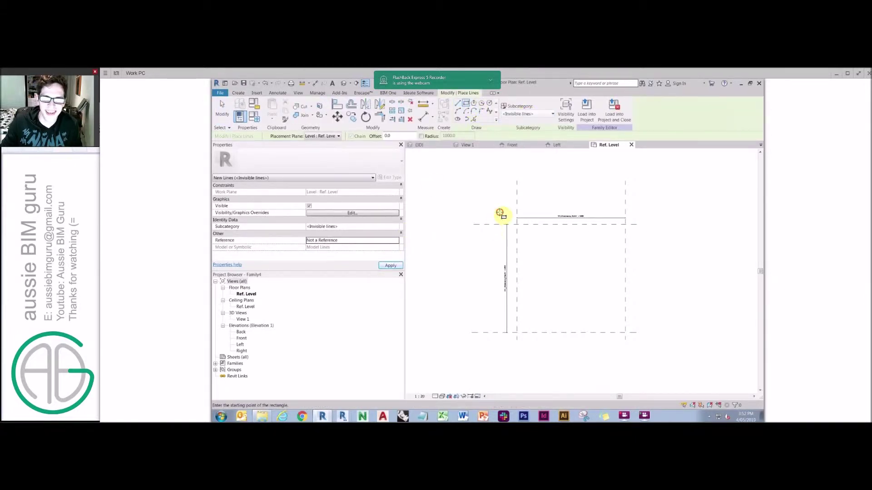
{"action": "left_click", "coordinate": [500, 208]}
{"action": "left_click", "coordinate": [636, 351]}
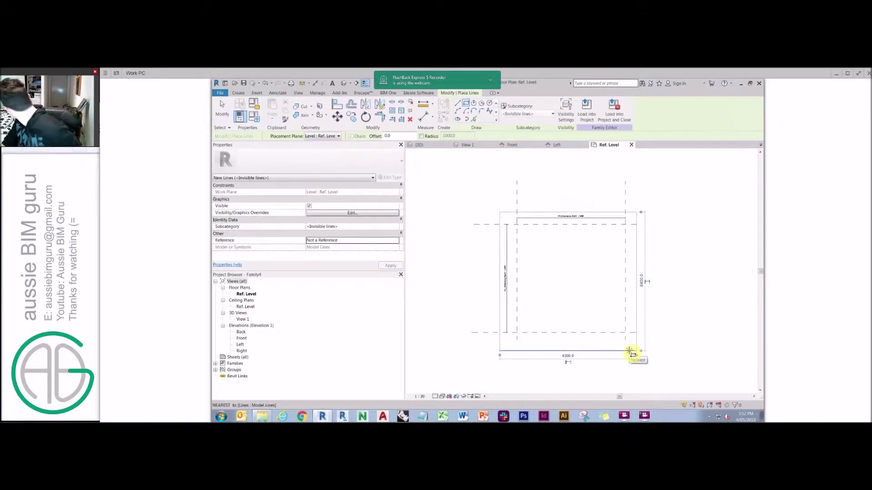
Step: Align the rectangle's right, top, left and bottom edges to their reference planes
{"action": "key", "text": "a"}
{"action": "key", "text": "l"}
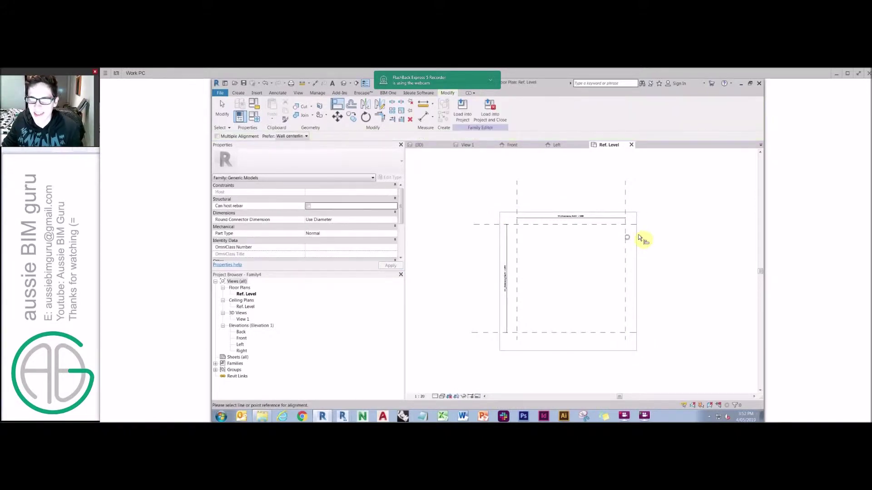
{"action": "left_click", "coordinate": [626, 241]}
{"action": "left_click", "coordinate": [636, 241]}
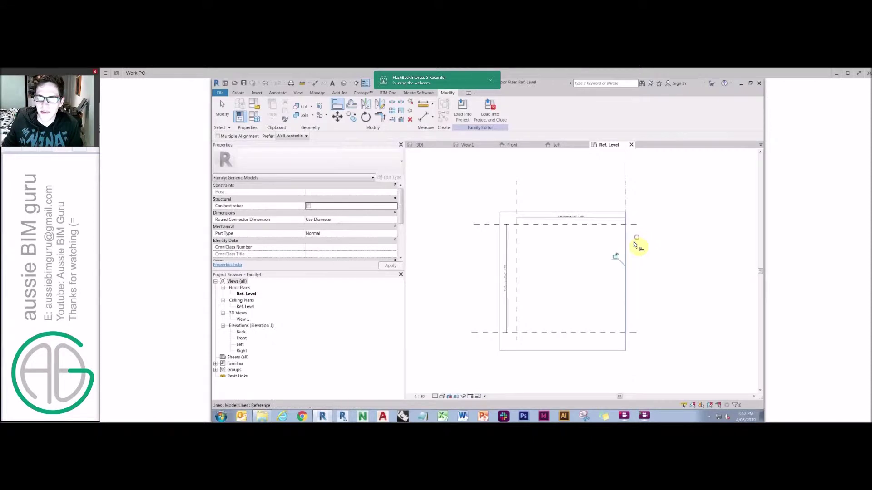
{"action": "left_click", "coordinate": [632, 225]}
{"action": "left_click", "coordinate": [623, 213]}
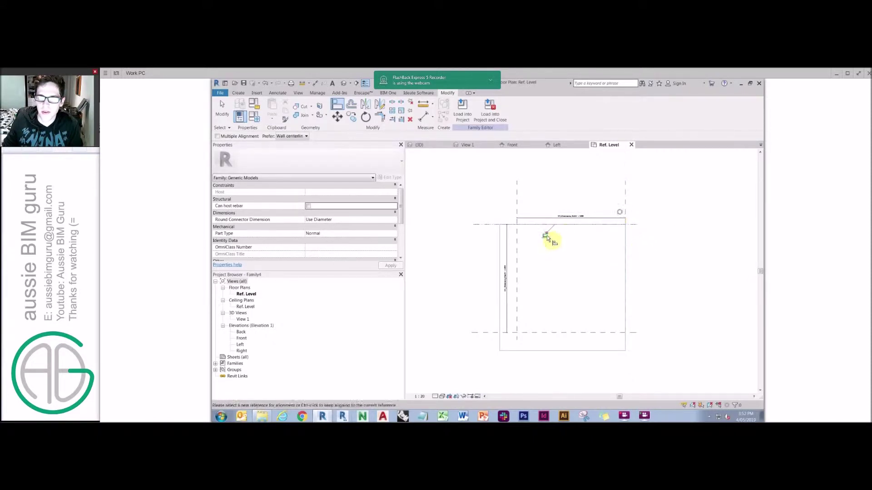
{"action": "left_click", "coordinate": [517, 203]}
{"action": "left_click", "coordinate": [502, 236]}
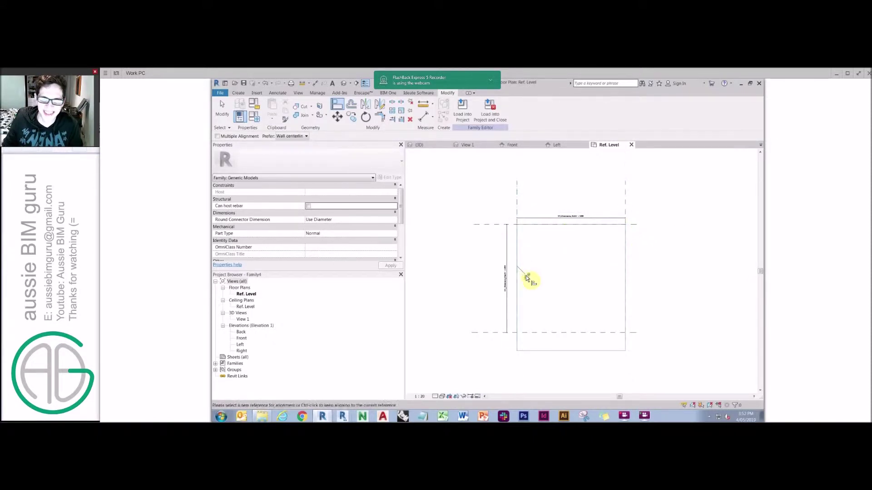
{"action": "left_click", "coordinate": [510, 333]}
{"action": "left_click", "coordinate": [528, 350]}
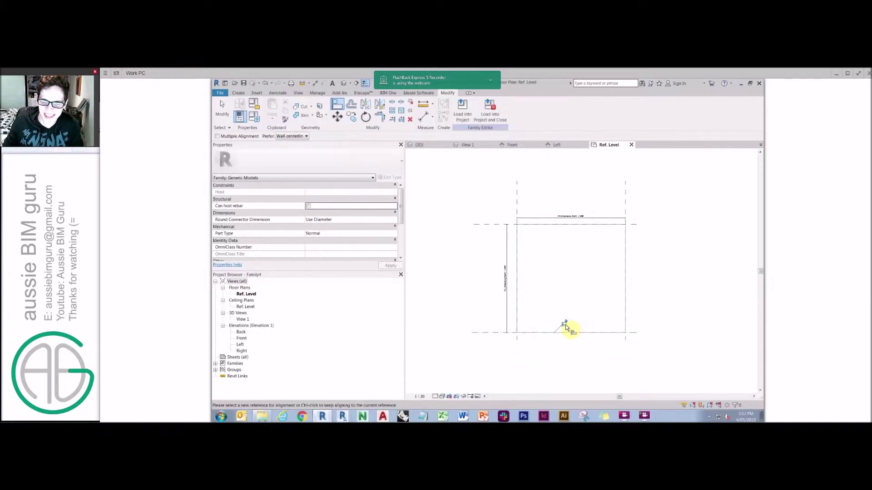
Step: Copy the Right reference plane with a 2500 offset
{"action": "key", "text": "Escape"}
{"action": "key", "text": "Escape"}
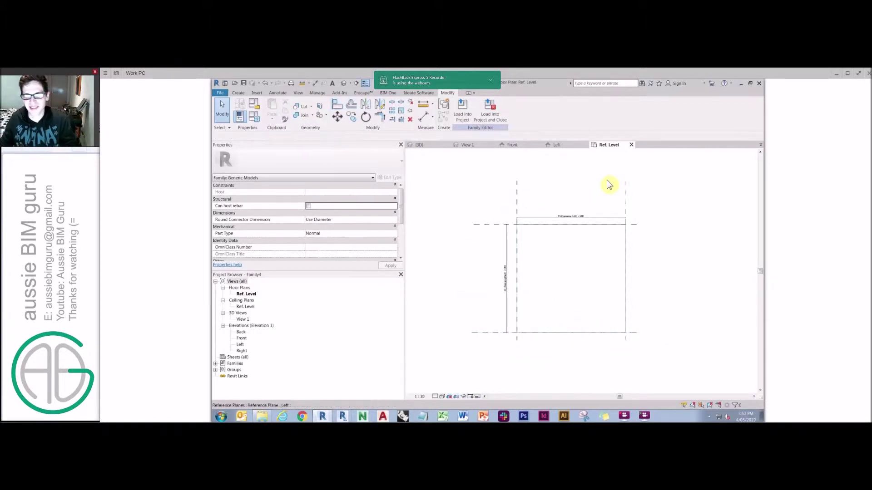
{"action": "left_click", "coordinate": [612, 190]}
{"action": "key", "text": "c"}
{"action": "key", "text": "o"}
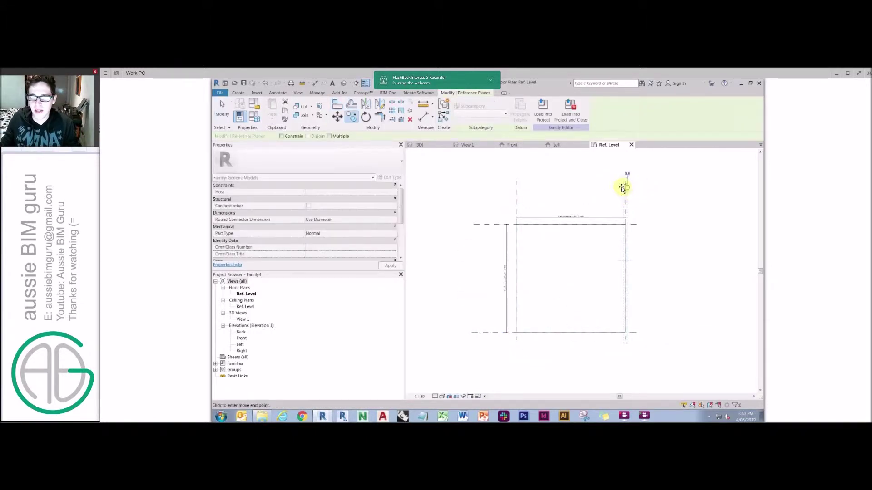
{"action": "left_click", "coordinate": [625, 187]}
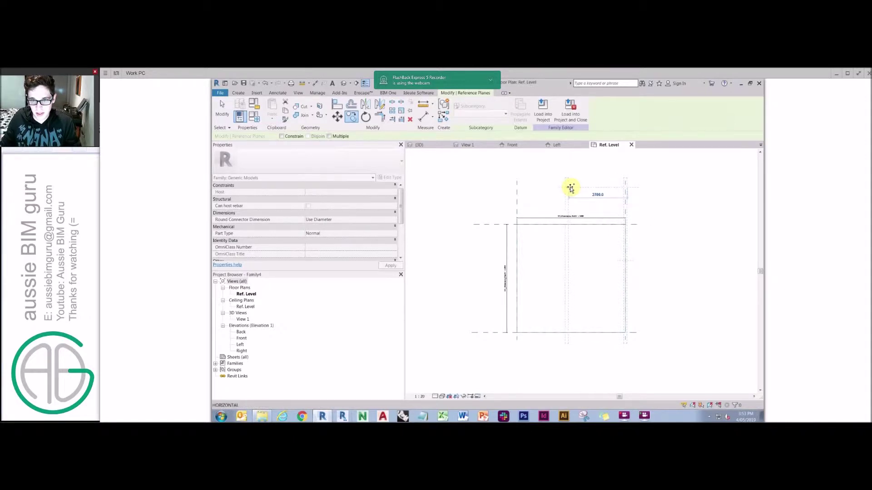
{"action": "type", "text": "2500"}
{"action": "key", "text": "Return"}
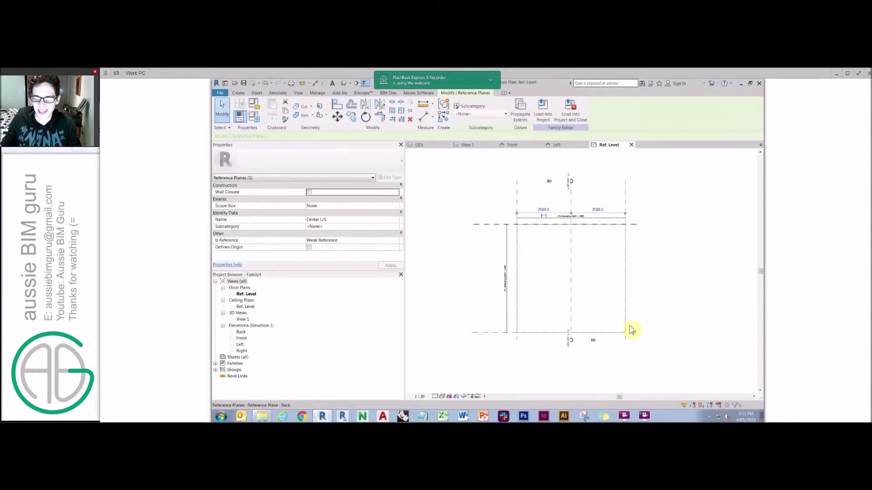
Step: Copy the bottom reference plane 2500 upward to form a middle plane
{"action": "left_click", "coordinate": [632, 333]}
{"action": "key", "text": "c"}
{"action": "key", "text": "o"}
{"action": "left_click", "coordinate": [632, 332]}
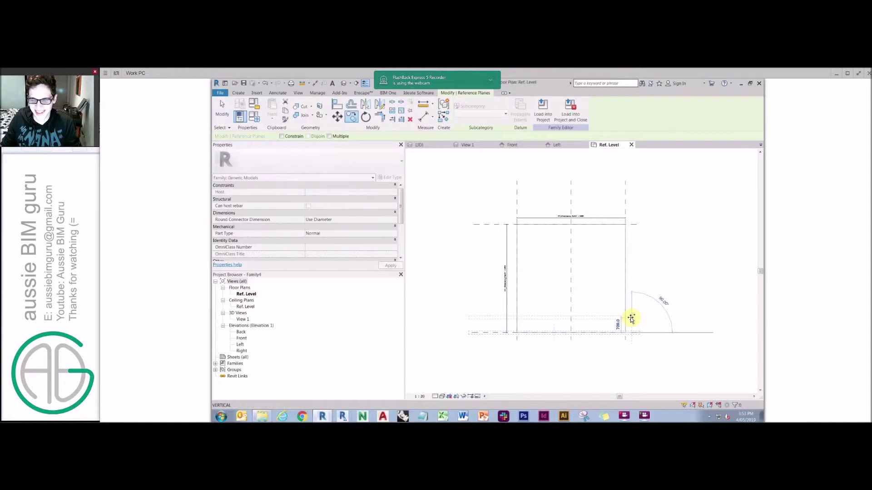
{"action": "type", "text": "2500"}
{"action": "key", "text": "Return"}
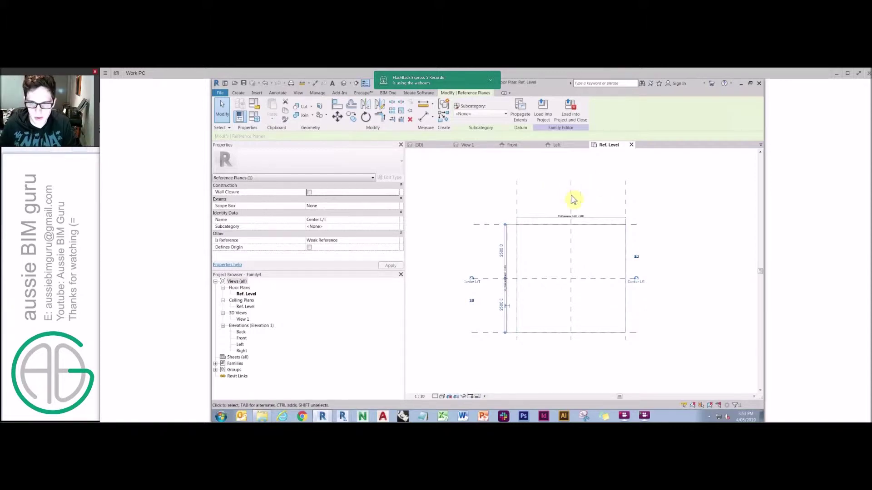
Step: Dimension the centre-to-Right width and set the view scale to 1:50
{"action": "key", "text": "d"}
{"action": "key", "text": "i"}
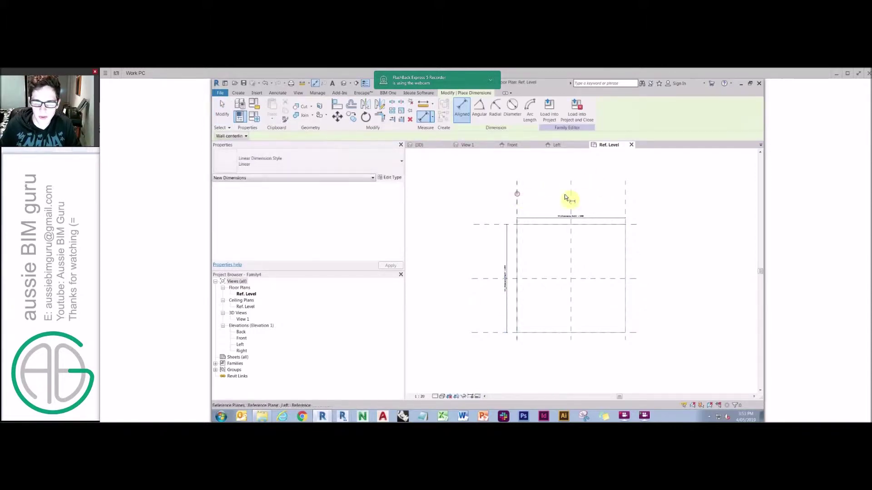
{"action": "left_click", "coordinate": [566, 196]}
{"action": "left_click", "coordinate": [625, 197]}
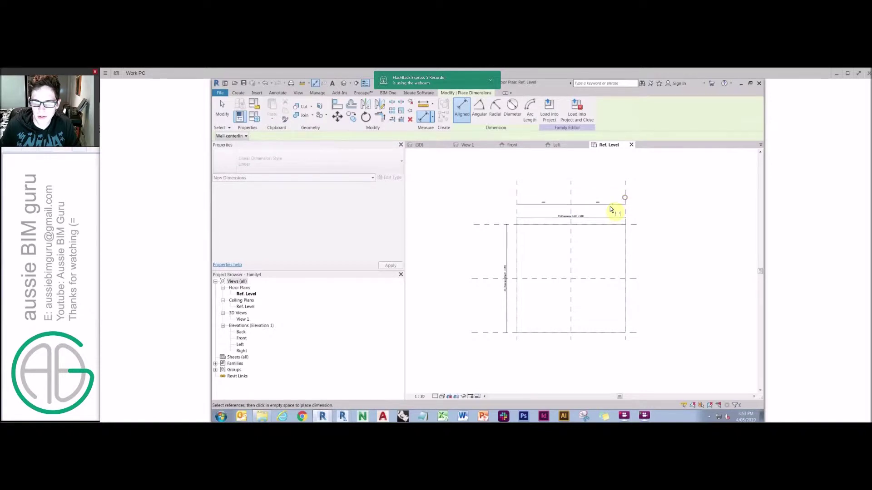
{"action": "left_click", "coordinate": [609, 209]}
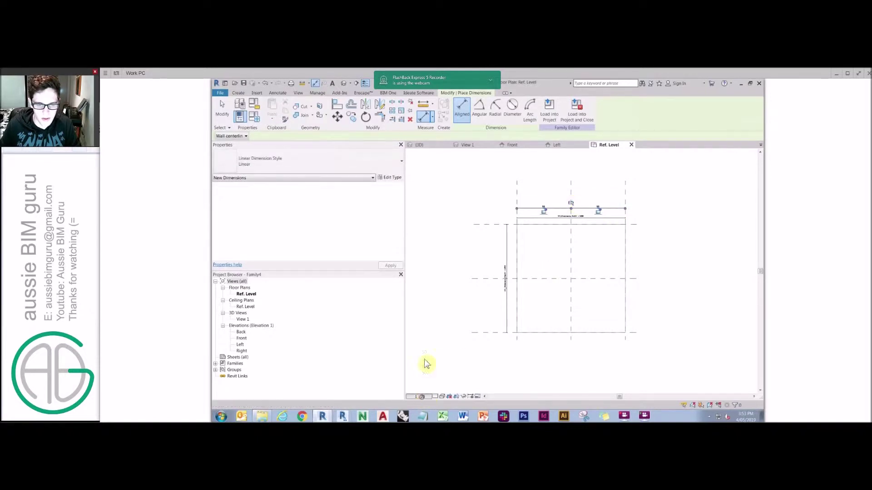
{"action": "left_click", "coordinate": [420, 397]}
{"action": "left_click", "coordinate": [427, 348]}
Step: Dimension the depth across top, middle and bottom planes and make it EQ
{"action": "left_click", "coordinate": [511, 225]}
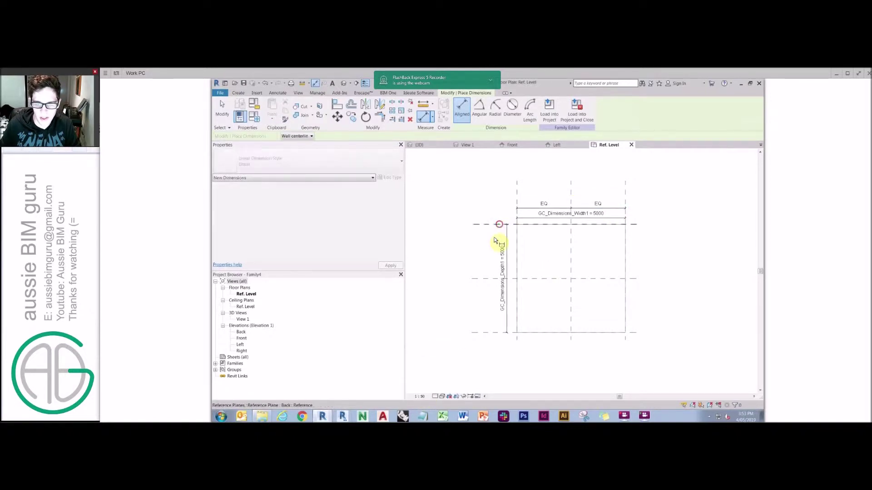
{"action": "left_click", "coordinate": [487, 281]}
{"action": "left_click", "coordinate": [492, 333]}
{"action": "left_click", "coordinate": [490, 287]}
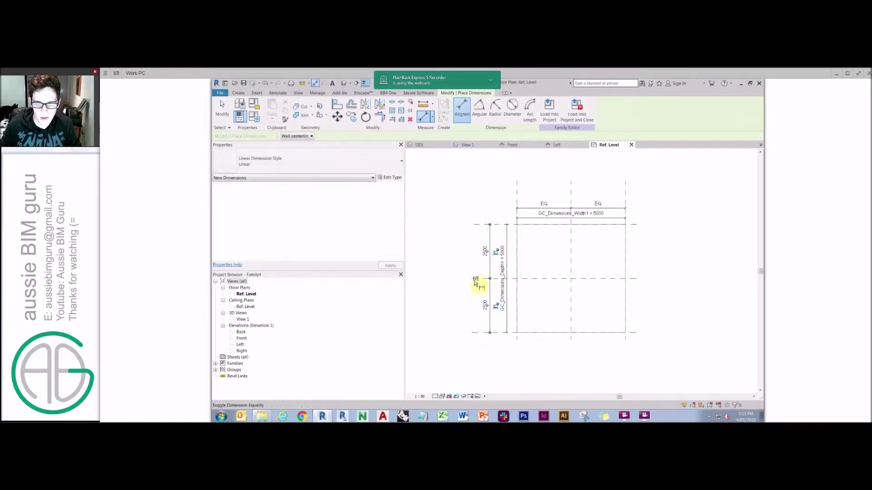
{"action": "left_click", "coordinate": [476, 282]}
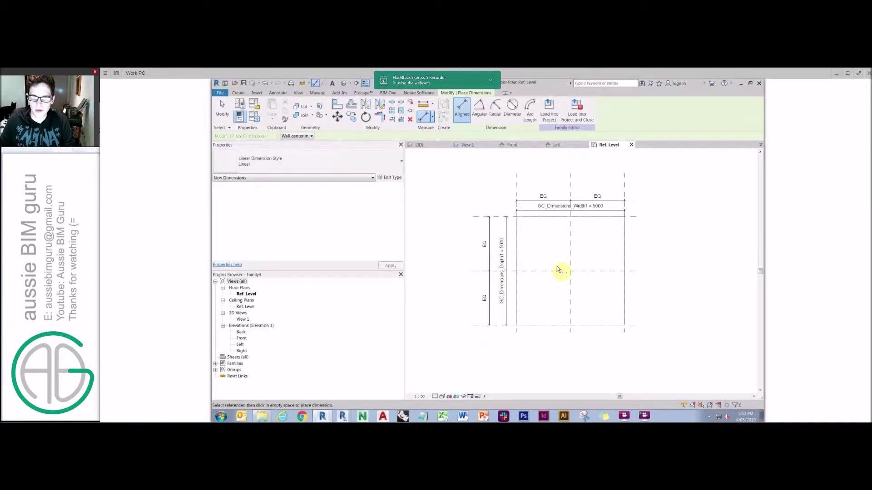
Step: Check the family in an isometric 3D view, then return to the Ref. Level plan
{"action": "double_click", "coordinate": [254, 319]}
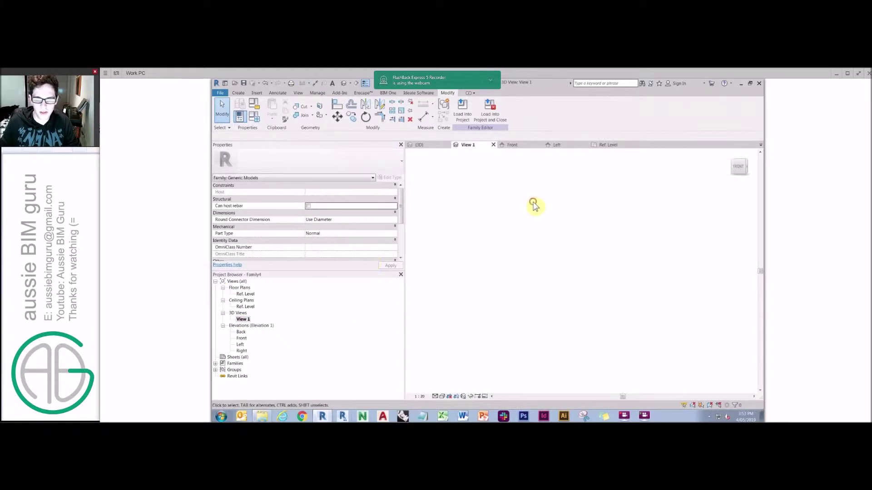
{"action": "left_click", "coordinate": [744, 159]}
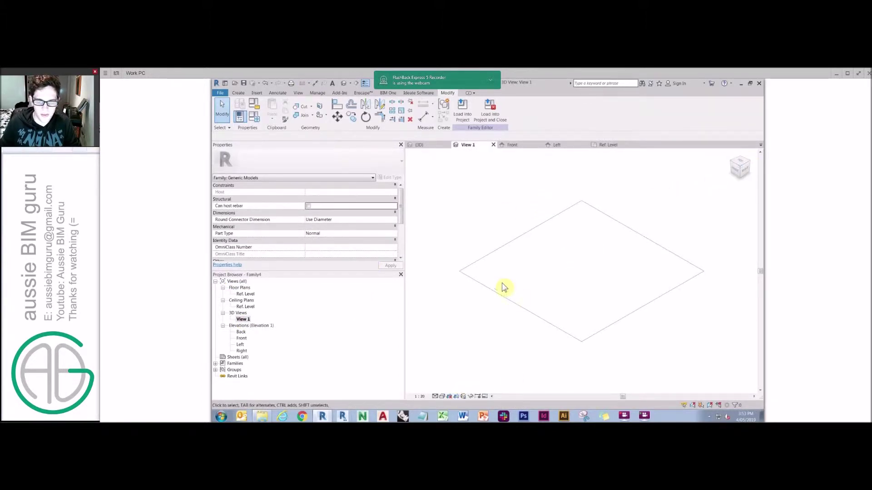
{"action": "double_click", "coordinate": [245, 294]}
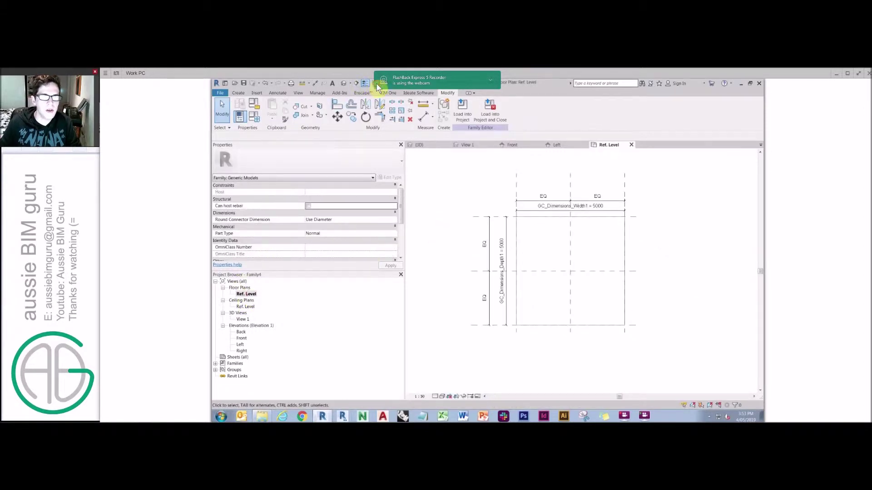
Step: Load all ABG .rfa families from Desktop > Demo > Room families > Families into the family
{"action": "left_click", "coordinate": [490, 80]}
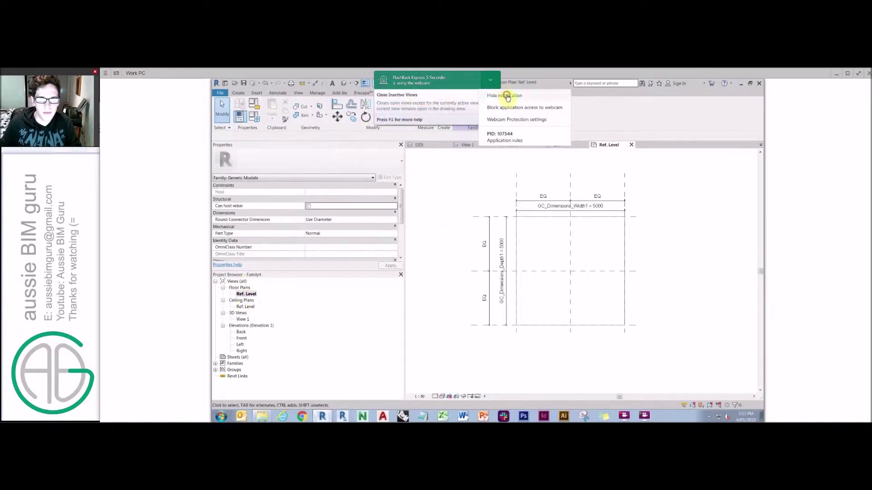
{"action": "left_click", "coordinate": [506, 95]}
{"action": "left_click", "coordinate": [257, 93]}
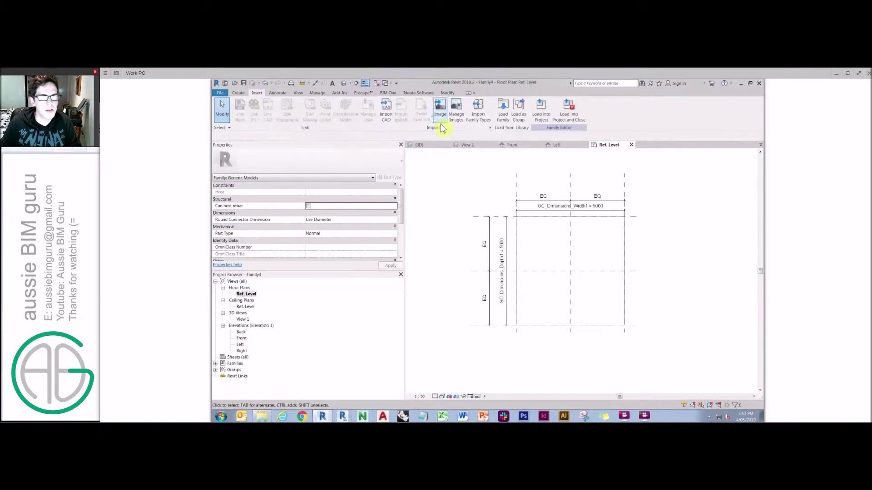
{"action": "left_click", "coordinate": [503, 109]}
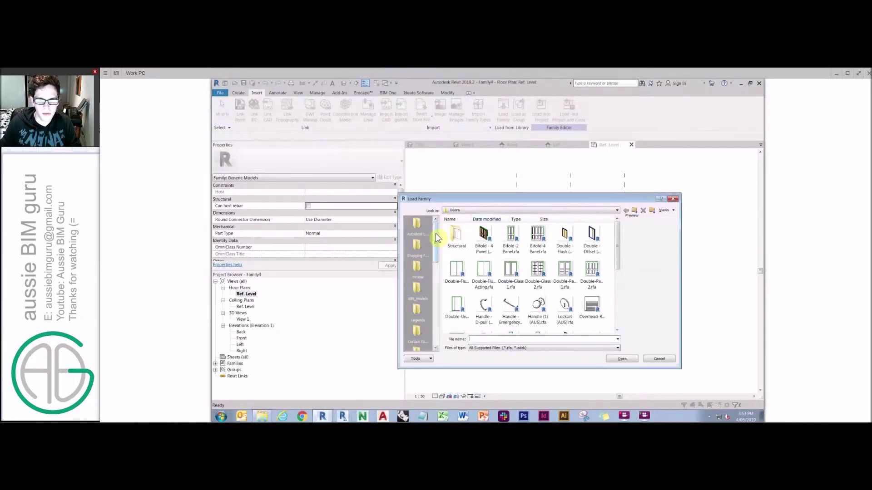
{"action": "left_click_drag", "start_coordinate": [438, 246], "coordinate": [430, 329]}
{"action": "left_click", "coordinate": [416, 333]}
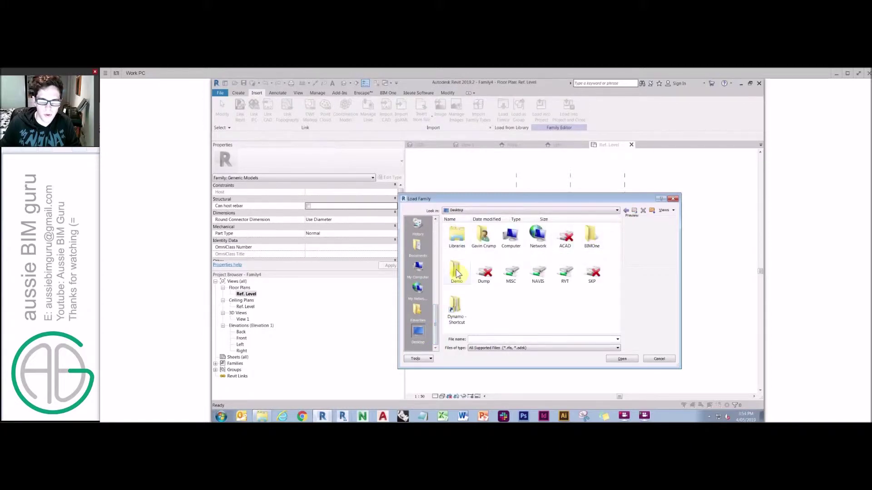
{"action": "double_click", "coordinate": [456, 272]}
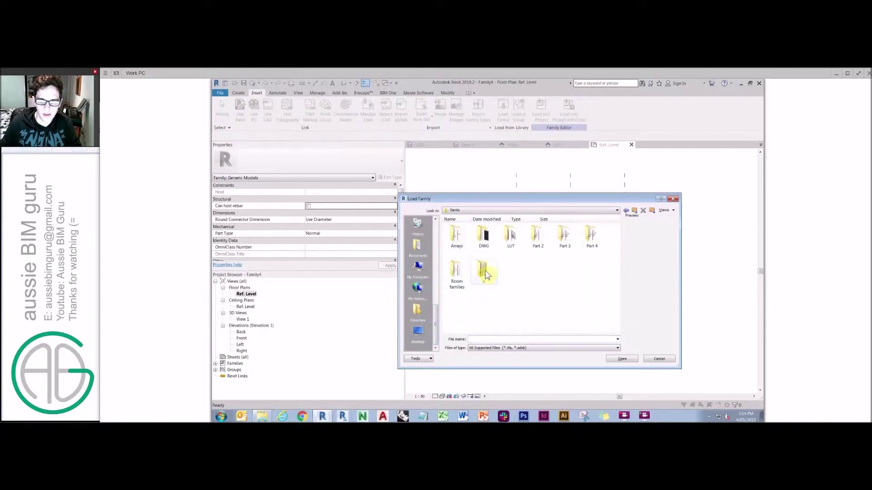
{"action": "double_click", "coordinate": [455, 272]}
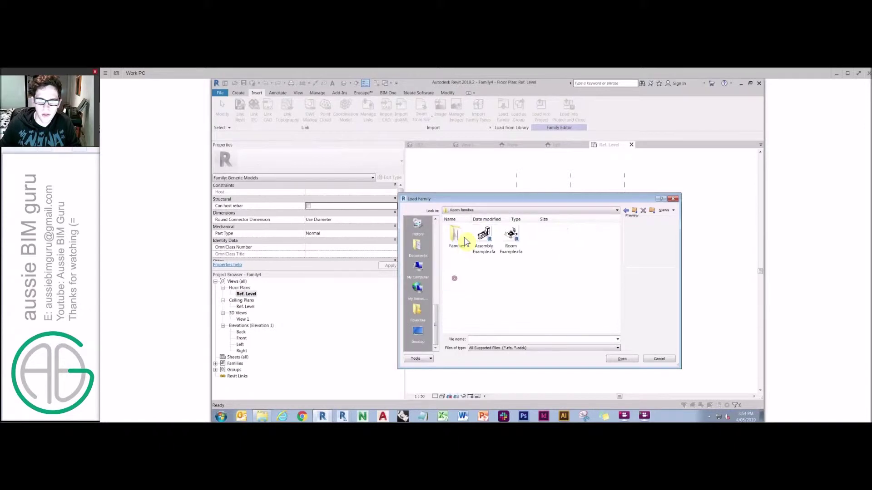
{"action": "double_click", "coordinate": [458, 235]}
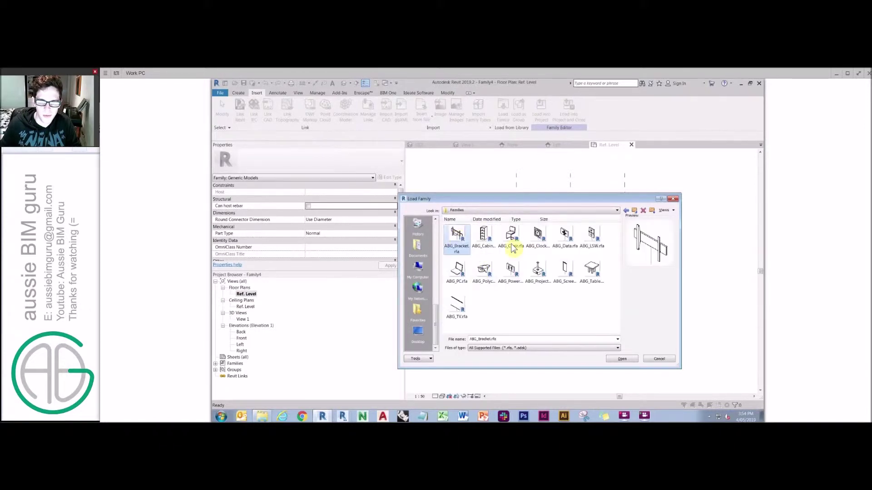
{"action": "left_click", "coordinate": [459, 310]}
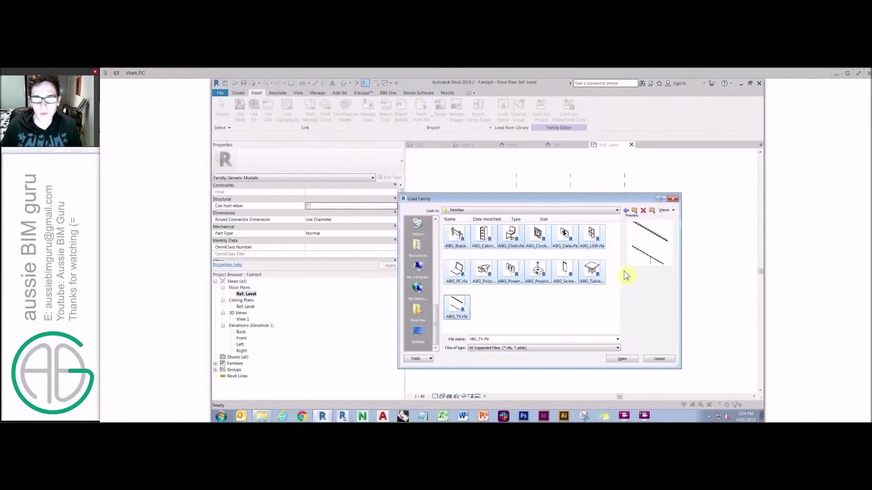
{"action": "left_click", "coordinate": [622, 359]}
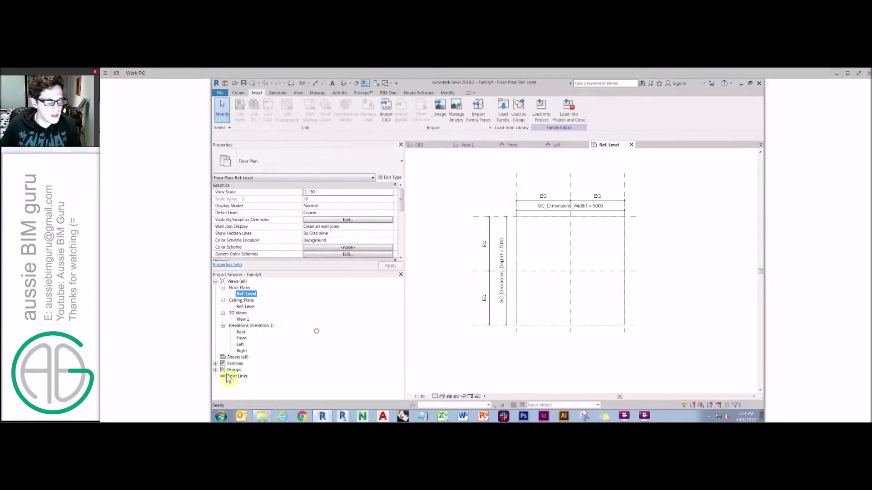
Step: Place an ABG_Table 2400x1200 from the Project Browser inside the room outline
{"action": "left_click", "coordinate": [235, 363]}
{"action": "double_click", "coordinate": [239, 364]}
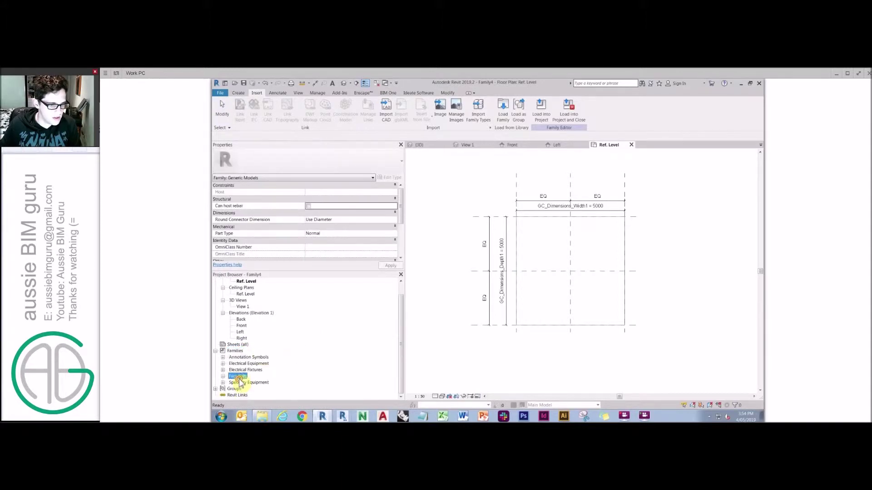
{"action": "double_click", "coordinate": [239, 378]}
{"action": "double_click", "coordinate": [252, 377]}
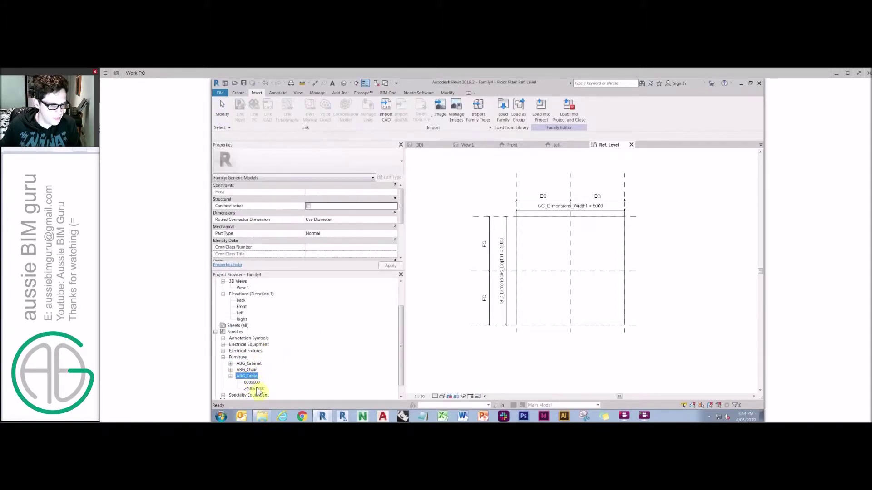
{"action": "left_click_drag", "start_coordinate": [257, 390], "coordinate": [503, 173]}
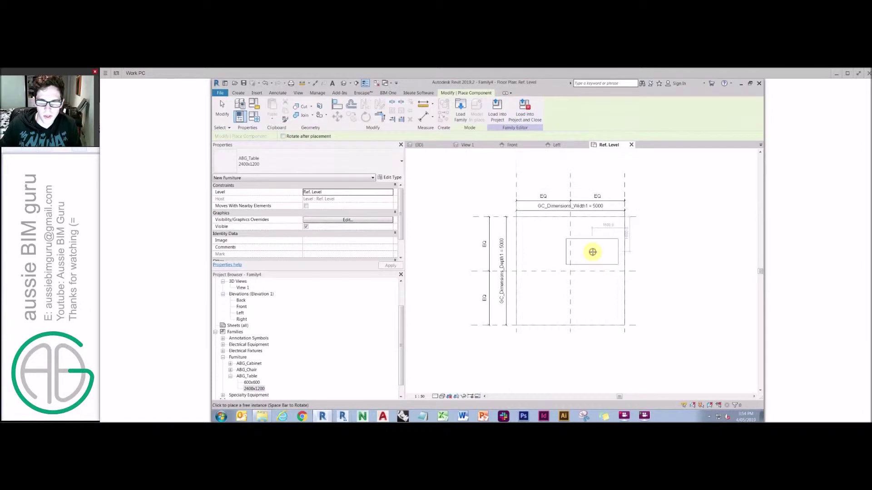
{"action": "left_click", "coordinate": [593, 252]}
{"action": "key", "text": "Escape"}
{"action": "key", "text": "Escape"}
Step: Rotate the table 90° and align it to the vertical centre reference plane
{"action": "left_click", "coordinate": [593, 239]}
{"action": "key", "text": "r"}
{"action": "key", "text": "o"}
{"action": "left_click", "coordinate": [668, 223]}
{"action": "type", "text": "90"}
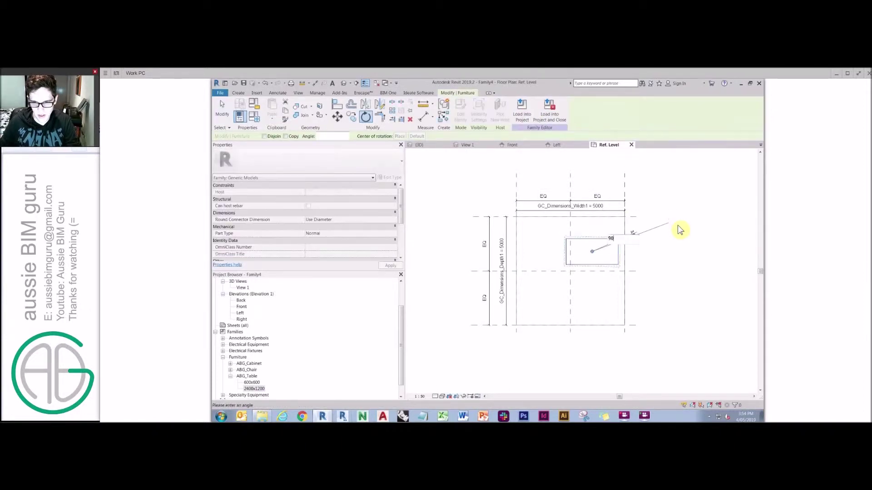
{"action": "type", "text": "90"}
{"action": "key", "text": "Return"}
{"action": "key", "text": "a"}
{"action": "key", "text": "l"}
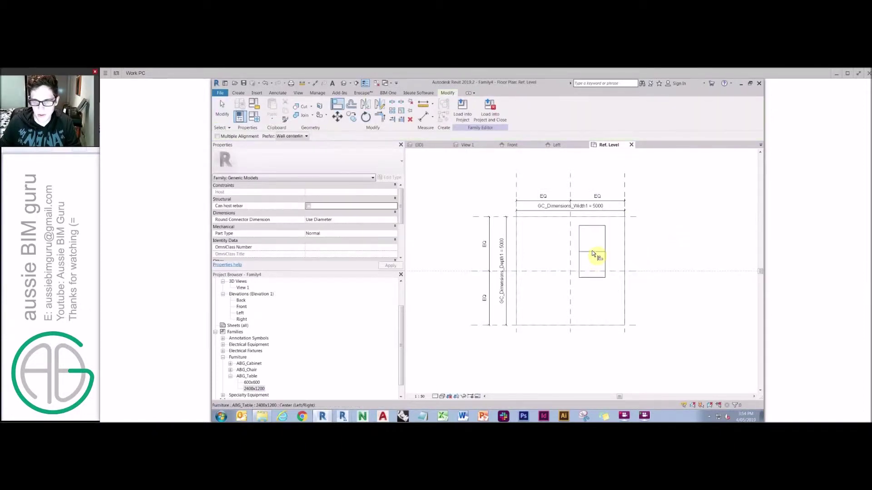
{"action": "left_click", "coordinate": [571, 241]}
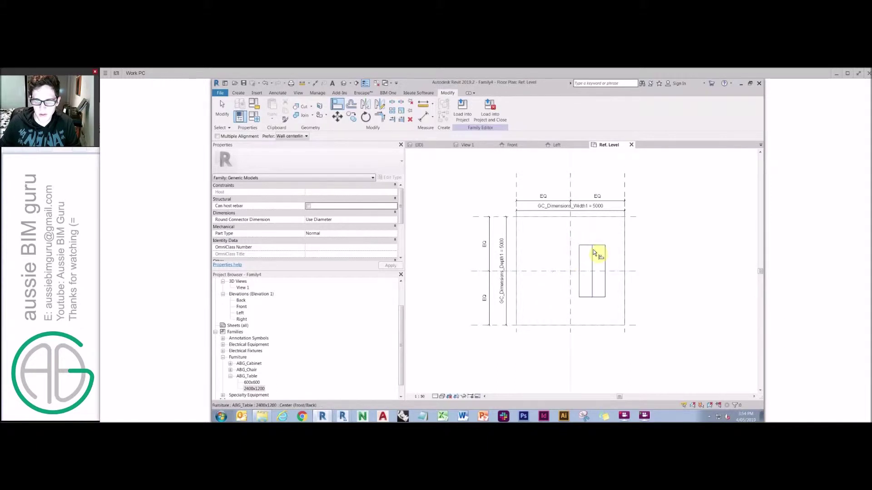
{"action": "left_click", "coordinate": [593, 249]}
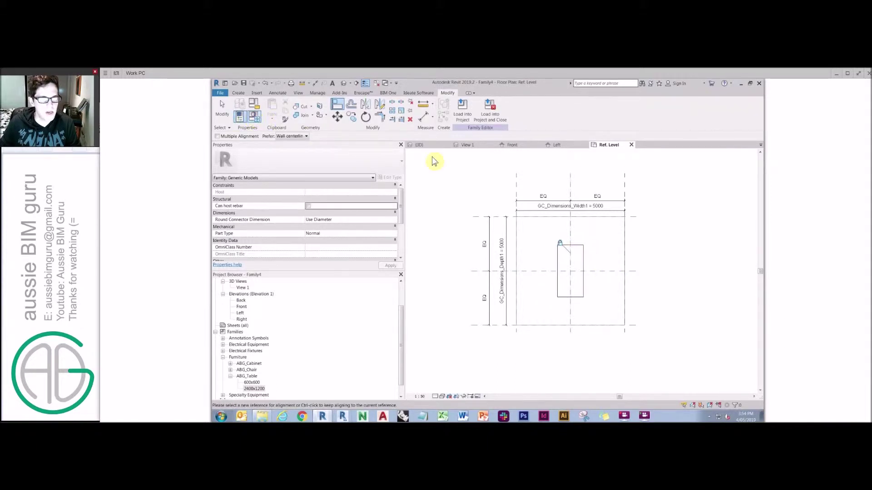
{"action": "key", "text": "Escape"}
Step: Set the room Width family parameter to 4000
{"action": "key", "text": "f"}
{"action": "key", "text": "t"}
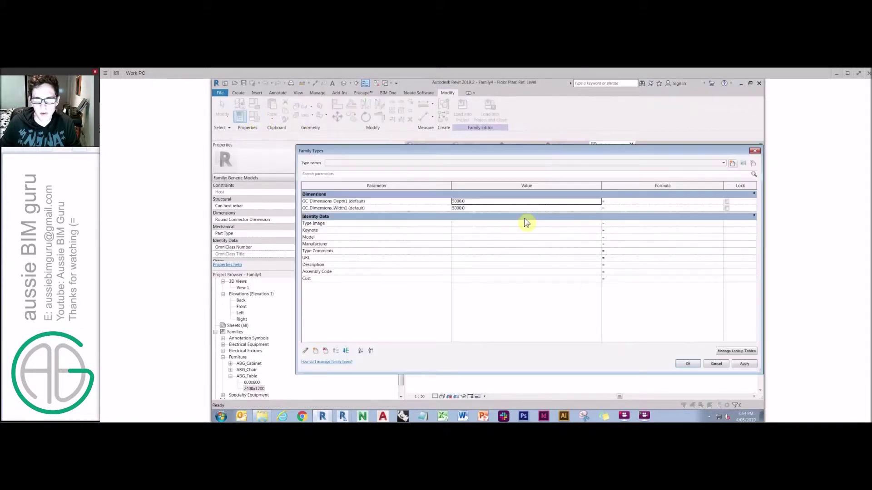
{"action": "left_click", "coordinate": [478, 209]}
{"action": "type", "text": "4000"}
{"action": "left_click", "coordinate": [688, 364]}
{"action": "key", "text": "a"}
{"action": "key", "text": "l"}
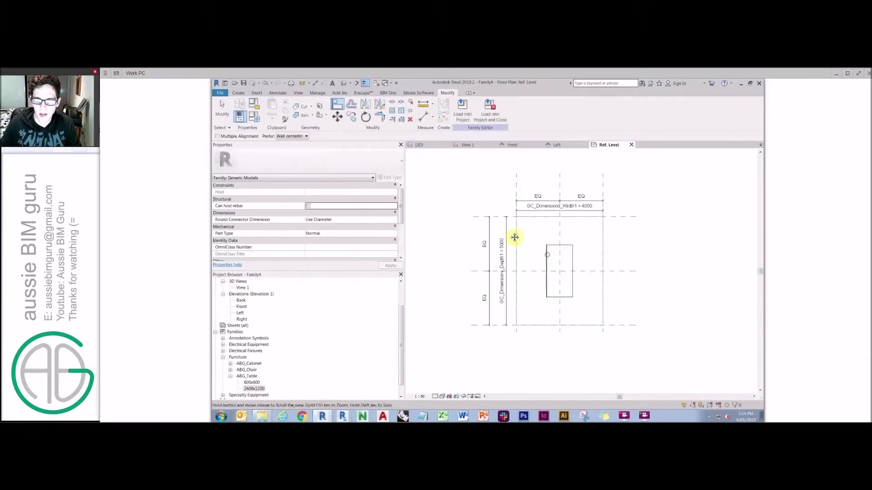
{"action": "key", "text": "Escape"}
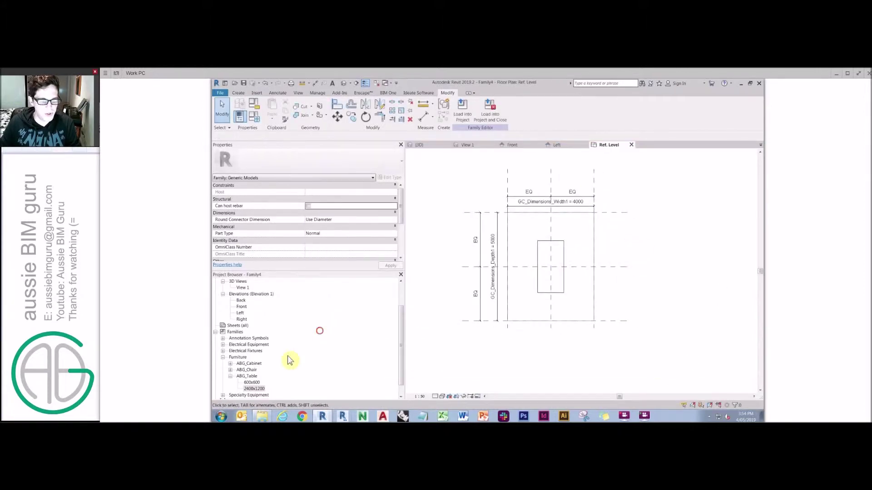
Step: Place an ABG_Chair Typical left of the table and rotate it so its back faces left
{"action": "double_click", "coordinate": [248, 370]}
{"action": "left_click_drag", "start_coordinate": [250, 376], "coordinate": [494, 219]}
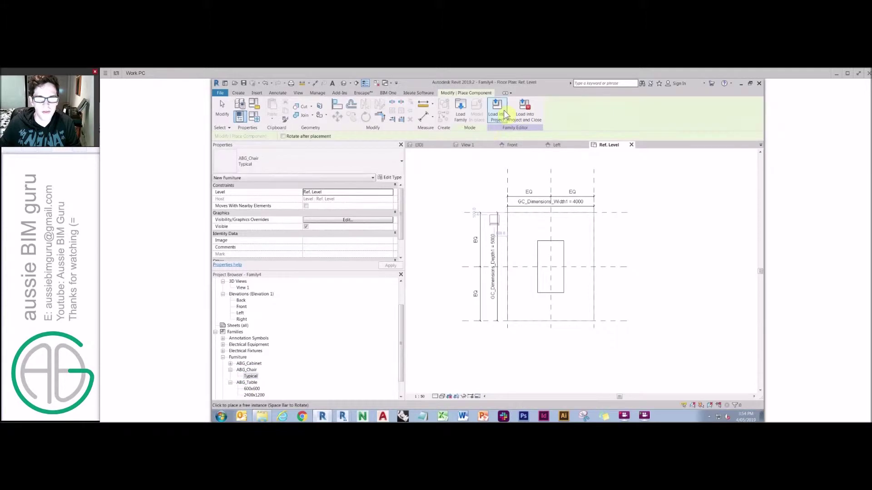
{"action": "left_click", "coordinate": [526, 262]}
{"action": "key", "text": "Escape"}
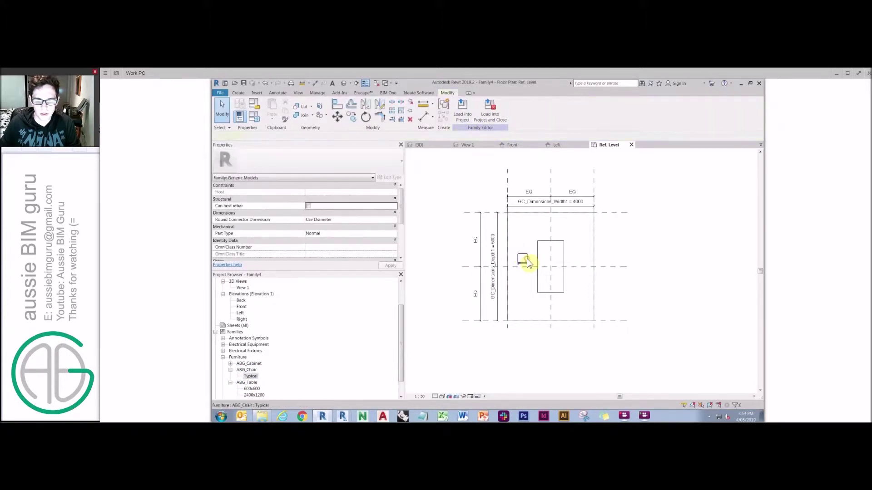
{"action": "left_click", "coordinate": [527, 259]}
{"action": "key", "text": "r"}
{"action": "key", "text": "o"}
{"action": "left_click", "coordinate": [523, 227]}
{"action": "left_click", "coordinate": [615, 266]}
{"action": "key", "text": "Escape"}
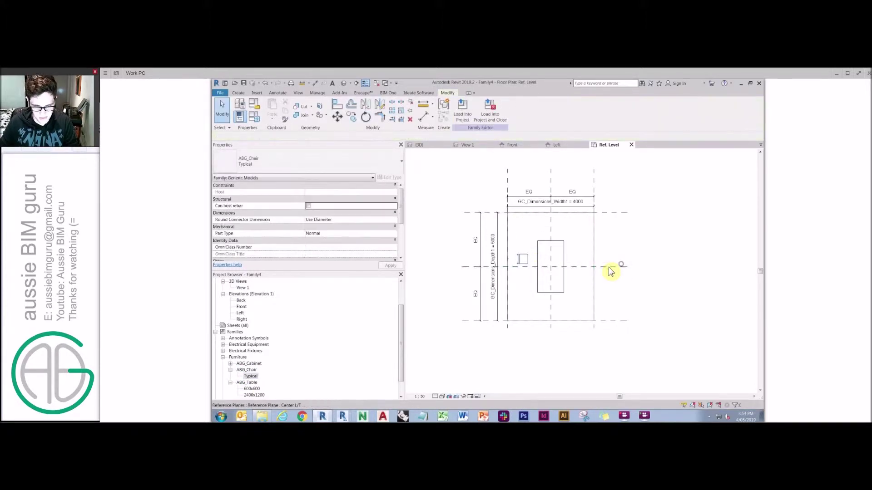
Step: Add horizontal reference planes 800 above and 800 below the centre line
{"action": "left_click_drag", "start_coordinate": [604, 267], "coordinate": [571, 259]}
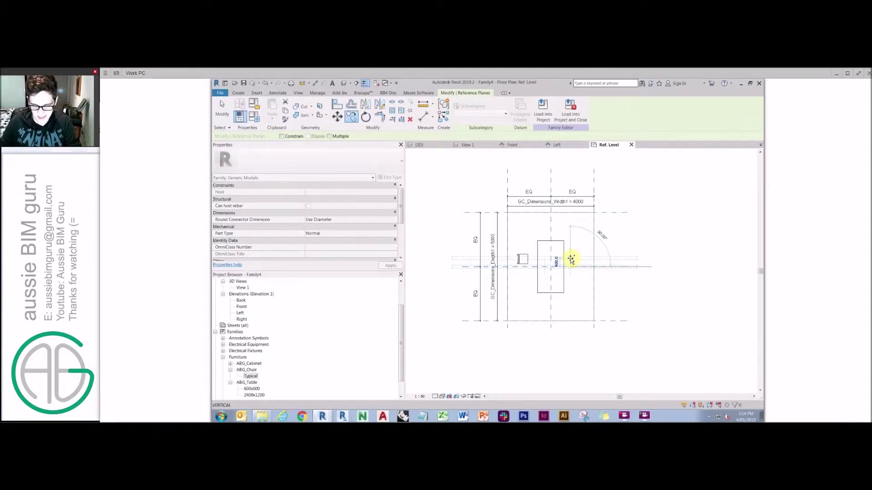
{"action": "key", "text": "Return"}
{"action": "left_click", "coordinate": [379, 106]}
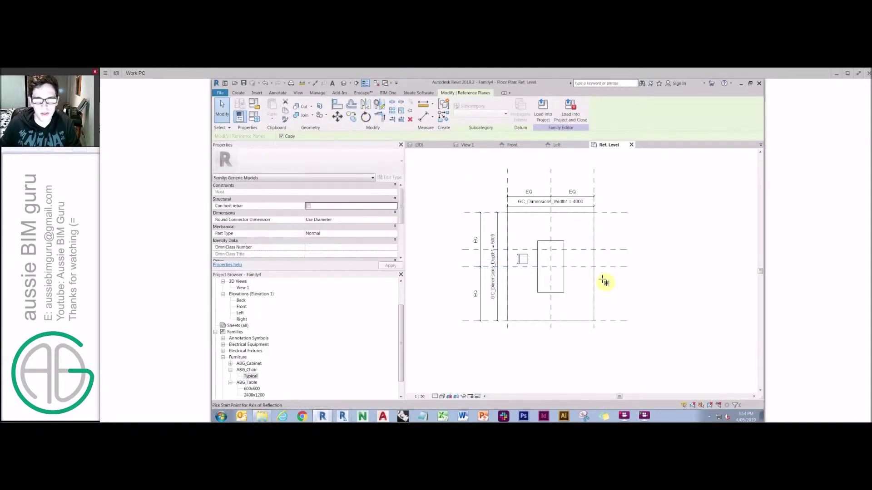
{"action": "left_click", "coordinate": [591, 266]}
{"action": "left_click", "coordinate": [649, 259]}
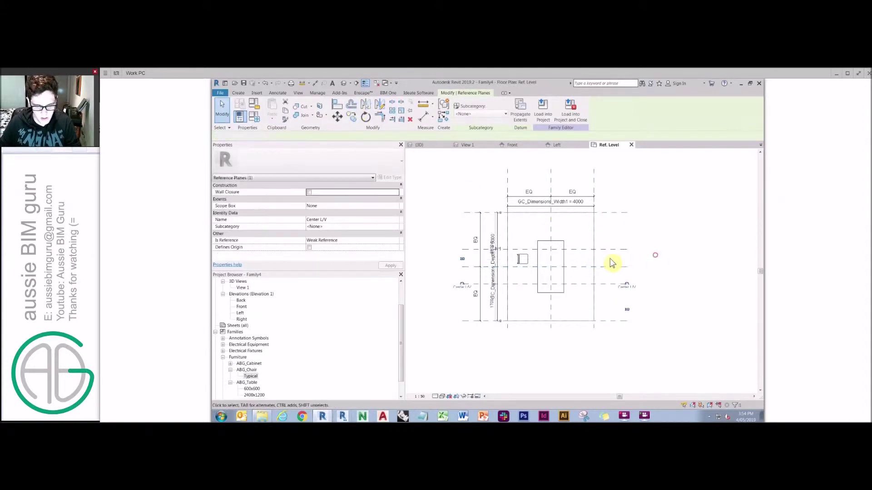
Step: Dimension the three horizontal planes 800 | 800 to the right of the table
{"action": "key", "text": "d"}
{"action": "key", "text": "i"}
{"action": "left_click", "coordinate": [607, 250]}
{"action": "left_click", "coordinate": [608, 267]}
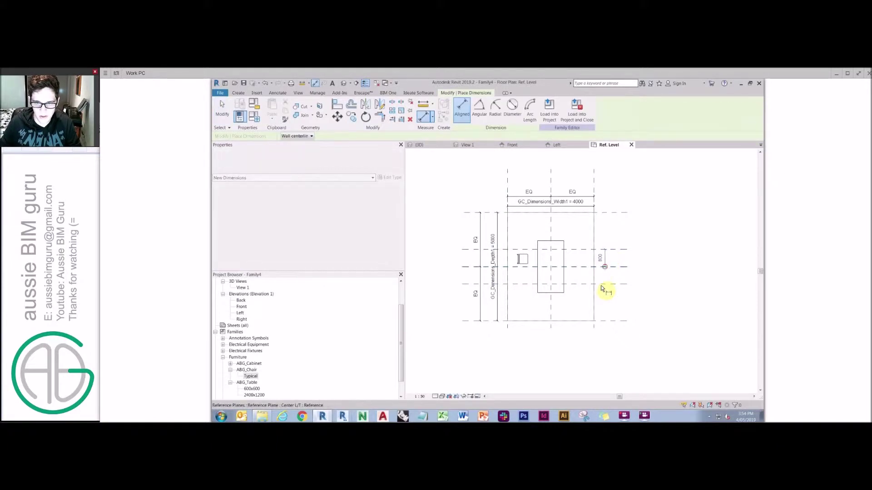
{"action": "left_click", "coordinate": [605, 284]}
{"action": "left_click", "coordinate": [605, 258]}
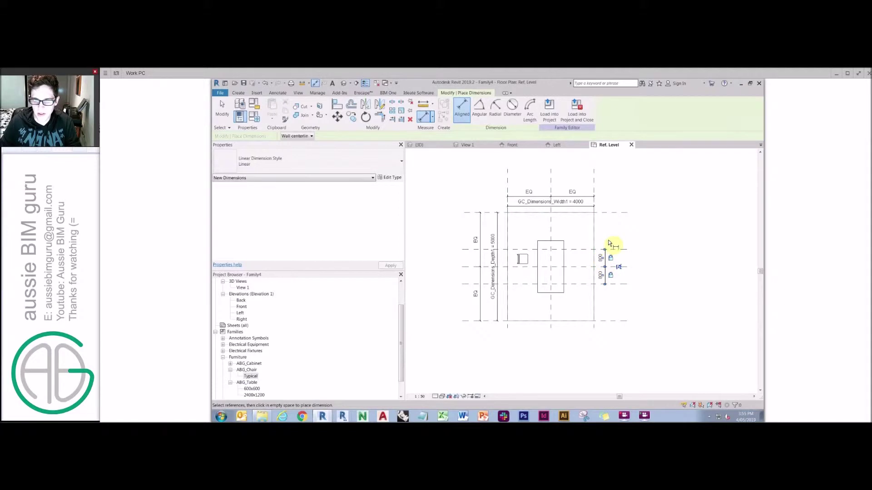
{"action": "key", "text": "Escape"}
{"action": "key", "text": "Escape"}
Step: Align the chair to the upper reference plane
{"action": "key", "text": "a"}
{"action": "key", "text": "l"}
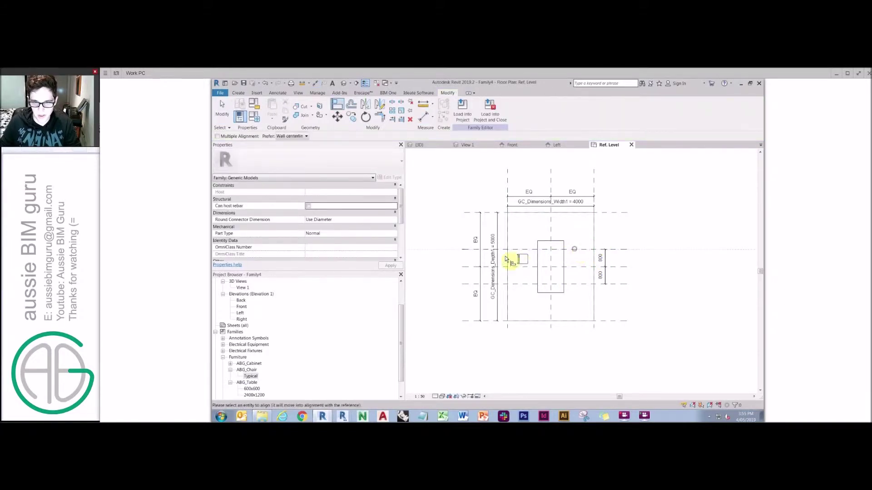
{"action": "left_click", "coordinate": [522, 260]}
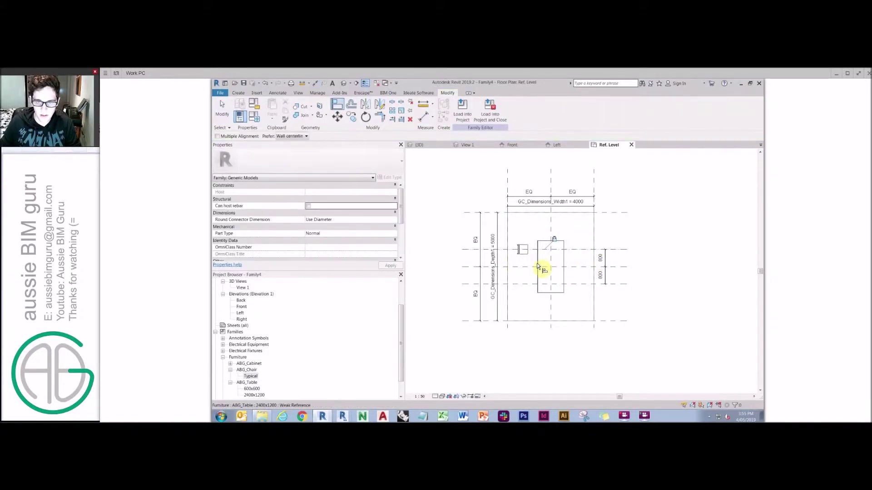
{"action": "key", "text": "Escape"}
{"action": "key", "text": "Escape"}
Step: Copy the vertical centre plane 450 to the left
{"action": "left_click", "coordinate": [552, 234]}
{"action": "scroll", "coordinate": [552, 236], "scroll_direction": "up", "scroll_amount": 2}
{"action": "key", "text": "c"}
{"action": "key", "text": "o"}
{"action": "left_click", "coordinate": [551, 240]}
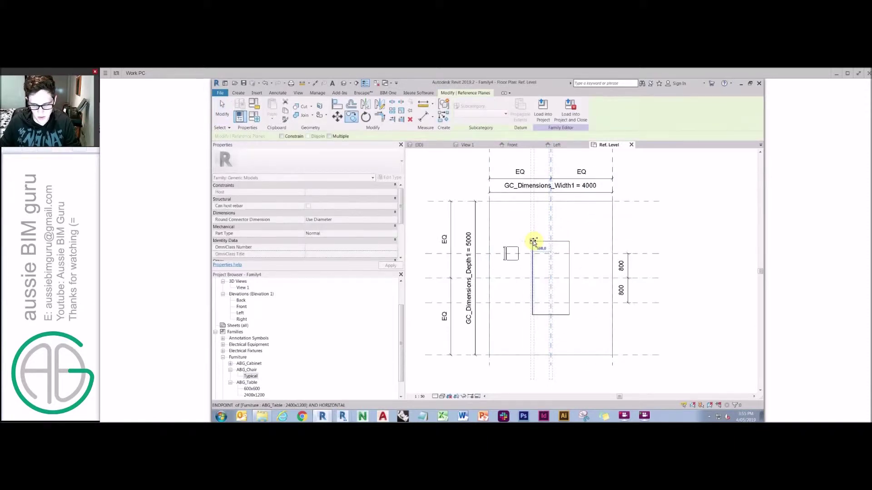
{"action": "type", "text": "450"}
{"action": "key", "text": "Return"}
Step: Mirror the 450 plane to the right of centre and set both side planes to Not a Reference
{"action": "left_click", "coordinate": [380, 105]}
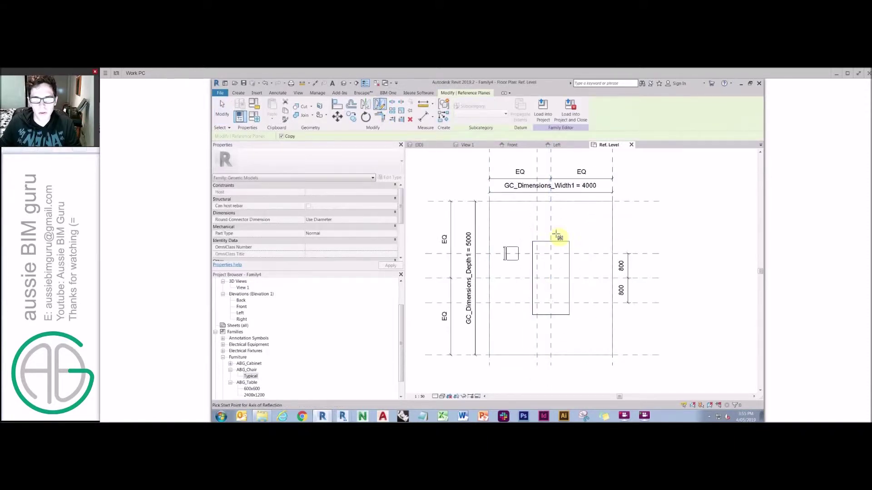
{"action": "left_click", "coordinate": [551, 233]}
{"action": "left_click", "coordinate": [550, 225]}
{"action": "left_click", "coordinate": [537, 226], "text": "ctrl"}
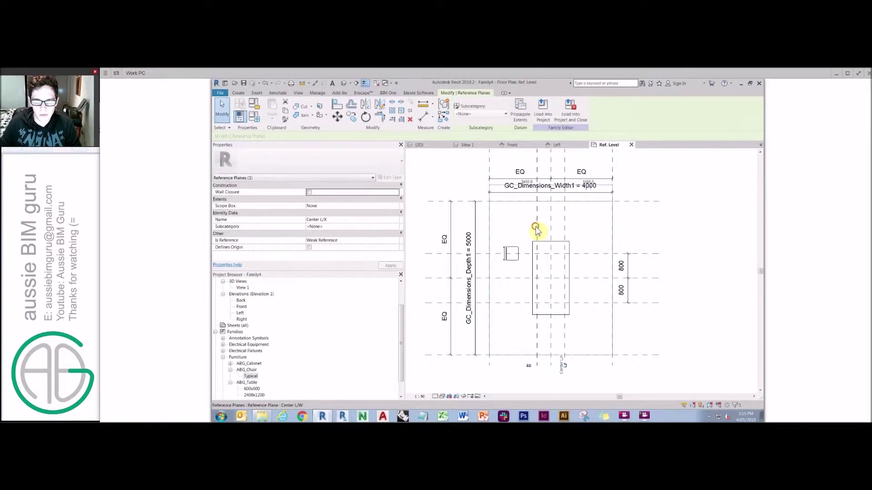
{"action": "left_click", "coordinate": [397, 241]}
{"action": "left_click", "coordinate": [398, 242]}
{"action": "left_click", "coordinate": [357, 246]}
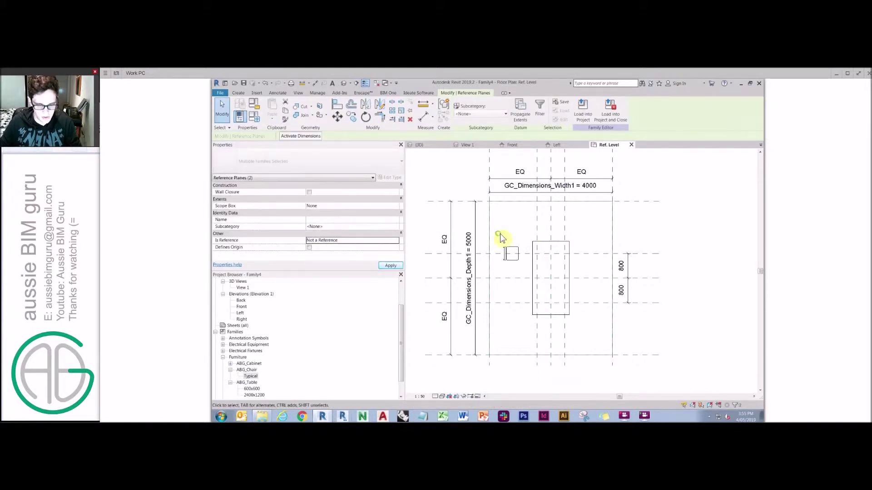
Step: Dimension the side planes 450 | 450 above the table
{"action": "key", "text": "d"}
{"action": "key", "text": "i"}
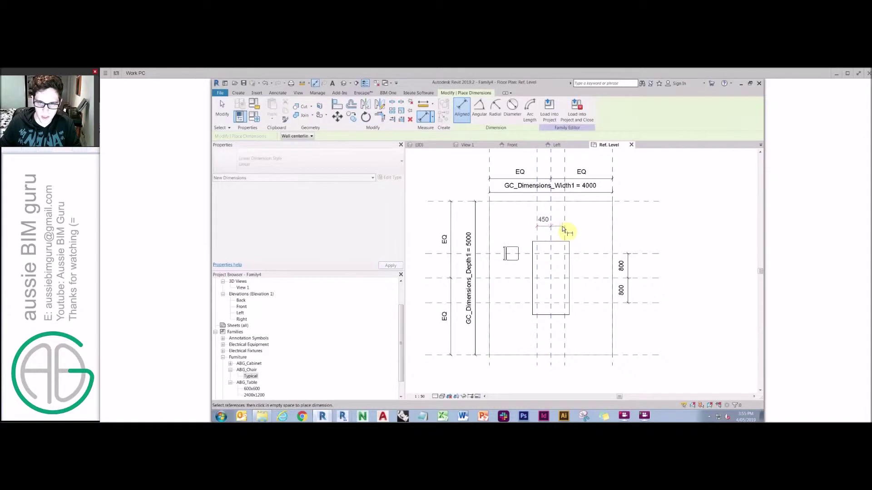
{"action": "left_click", "coordinate": [565, 227]}
{"action": "left_click", "coordinate": [563, 235]}
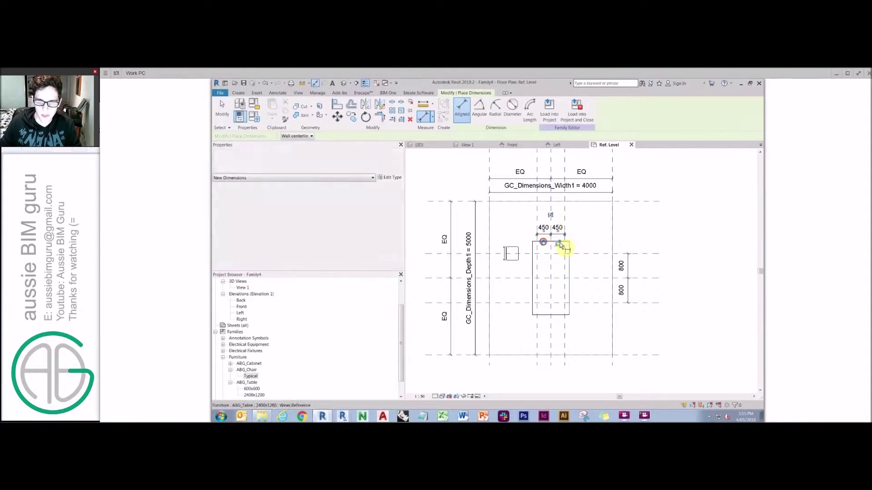
{"action": "key", "text": "Escape"}
{"action": "key", "text": "Escape"}
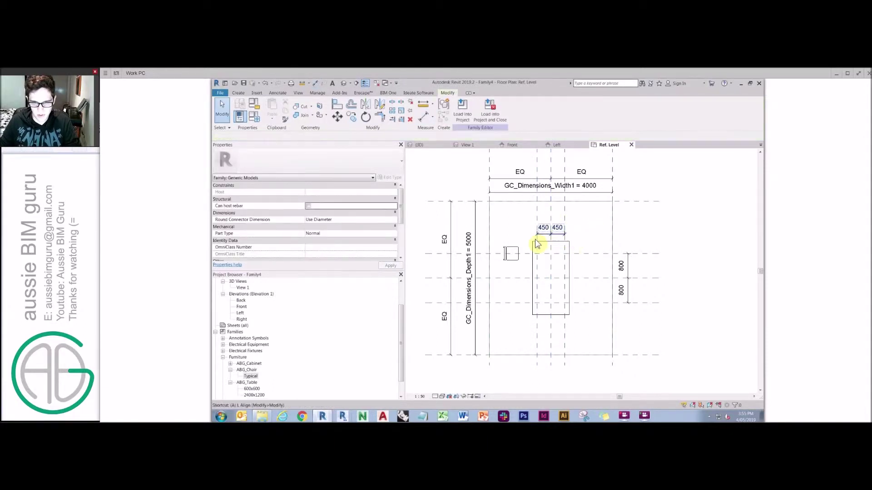
{"action": "key", "text": "a"}
{"action": "key", "text": "l"}
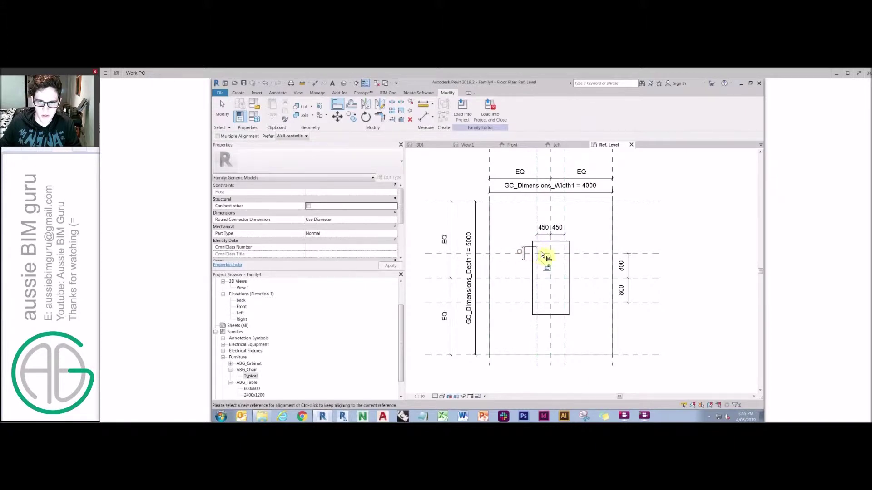
{"action": "key", "text": "Escape"}
Step: Copy the chair twice down the table's left side, making three chairs
{"action": "left_click", "coordinate": [525, 253]}
{"action": "key", "text": "c"}
{"action": "left_click", "coordinate": [524, 249]}
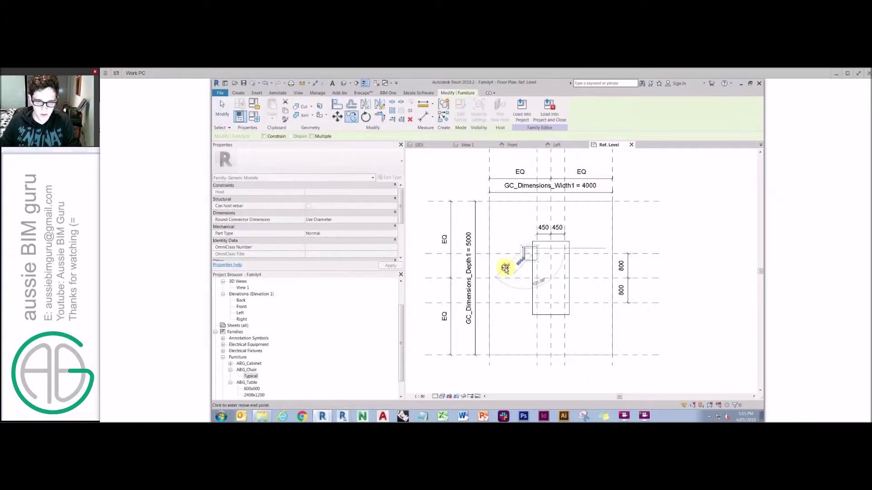
{"action": "left_click", "coordinate": [505, 268]}
{"action": "key", "text": "c"}
{"action": "key", "text": "c"}
{"action": "left_click", "coordinate": [505, 268]}
{"action": "left_click", "coordinate": [508, 296]}
{"action": "key", "text": "a"}
{"action": "key", "text": "l"}
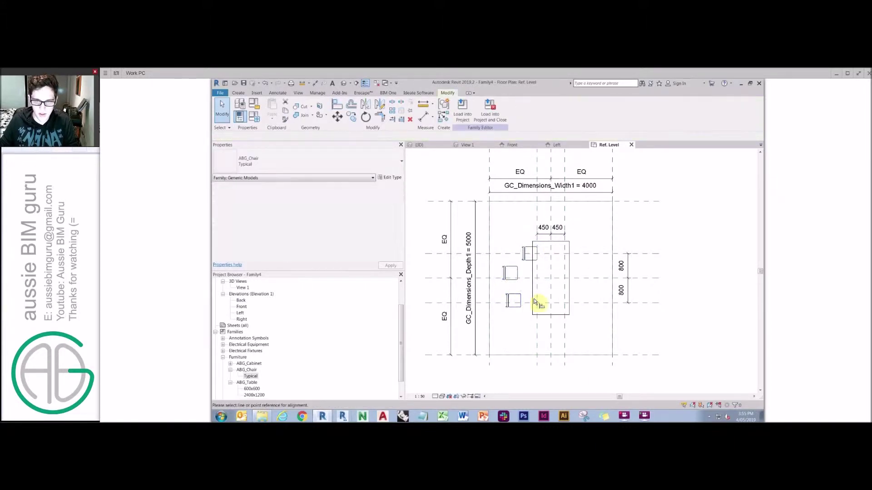
{"action": "key", "text": "Escape"}
Step: Mark the ABG_Chair family as Shared in its family editor
{"action": "left_click", "coordinate": [520, 302]}
{"action": "left_click", "coordinate": [461, 107]}
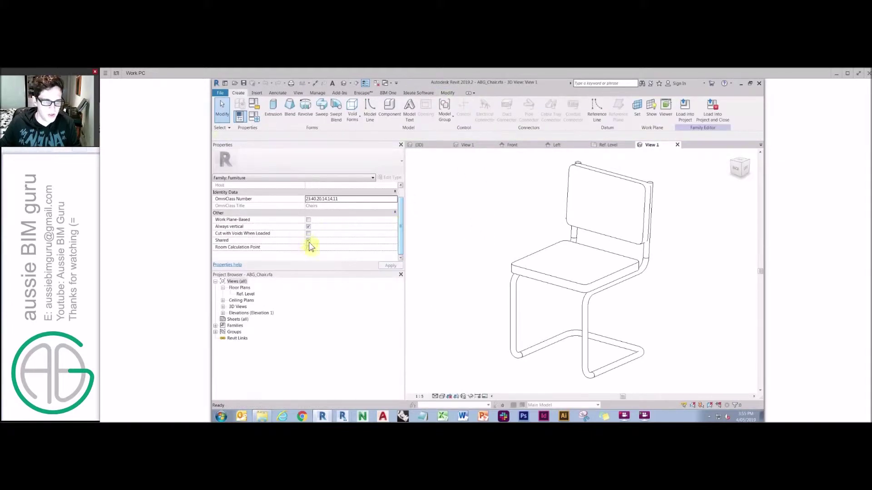
{"action": "left_click", "coordinate": [309, 241]}
{"action": "left_click", "coordinate": [676, 145]}
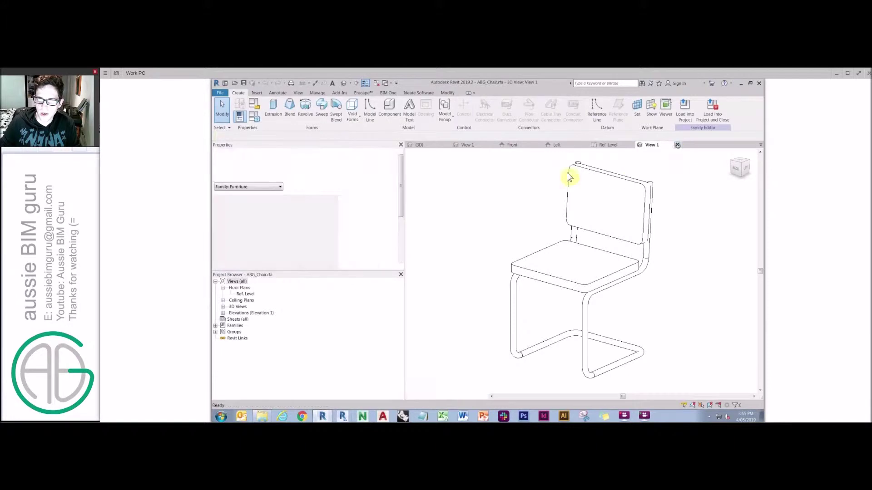
Step: Align the middle and lower chairs with the top chair
{"action": "key", "text": "a"}
{"action": "key", "text": "l"}
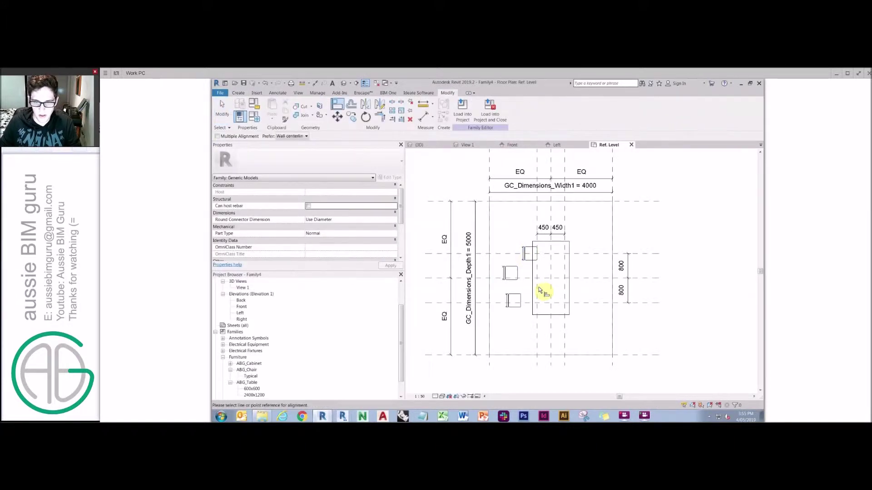
{"action": "left_click", "coordinate": [518, 271]}
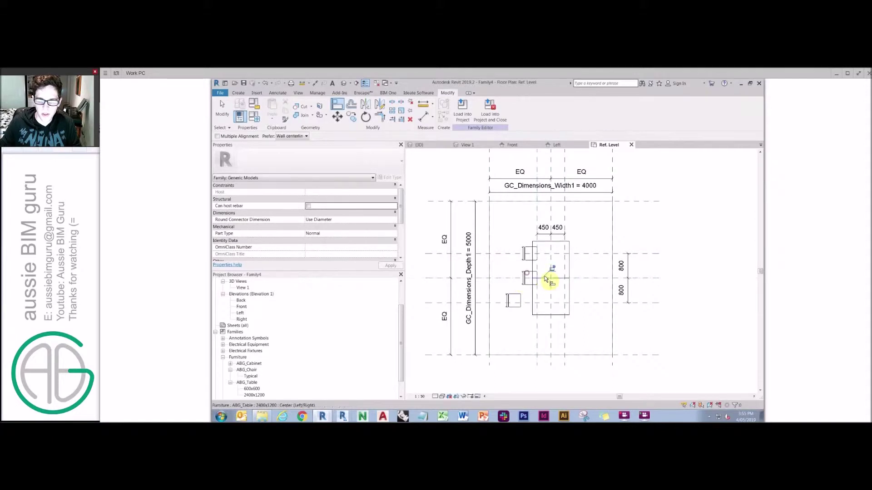
{"action": "left_click", "coordinate": [523, 303]}
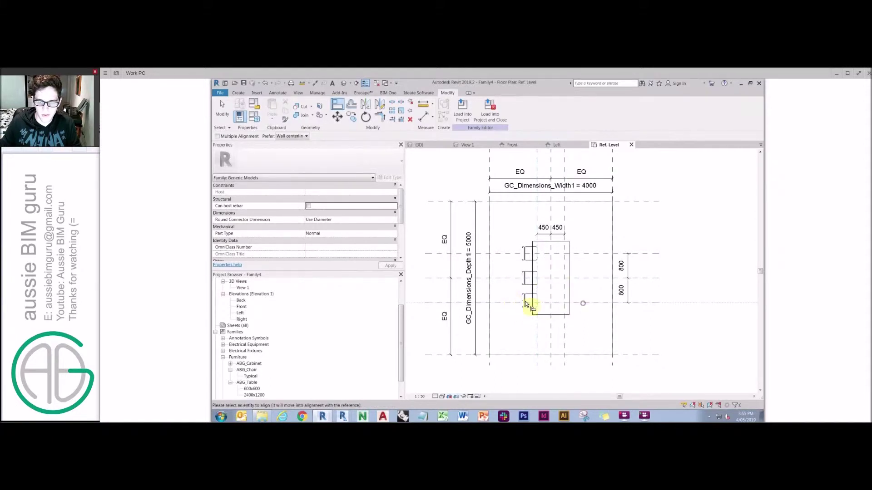
{"action": "key", "text": "Escape"}
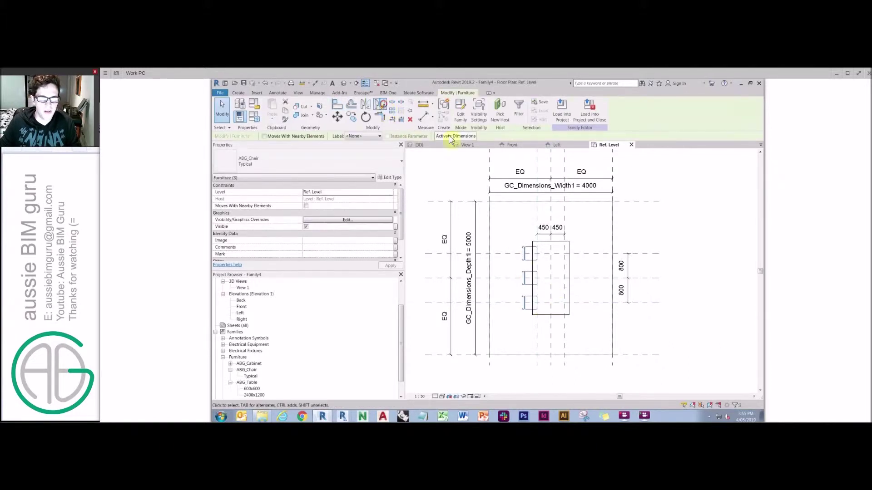
Step: Delete the stray mirrored chair copies above the table and reselect the middle and bottom chairs
{"action": "key", "text": "m"}
{"action": "key", "text": "m"}
{"action": "left_click", "coordinate": [555, 226]}
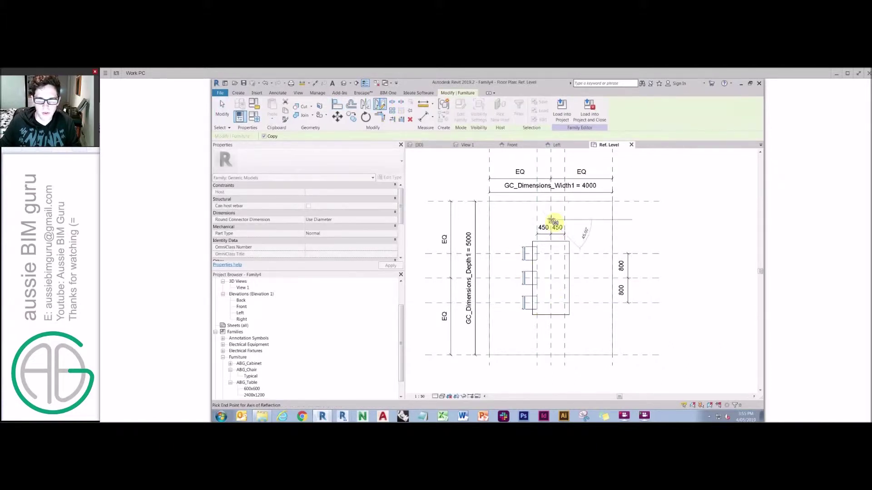
{"action": "left_click", "coordinate": [581, 248]}
{"action": "key", "text": "Delete"}
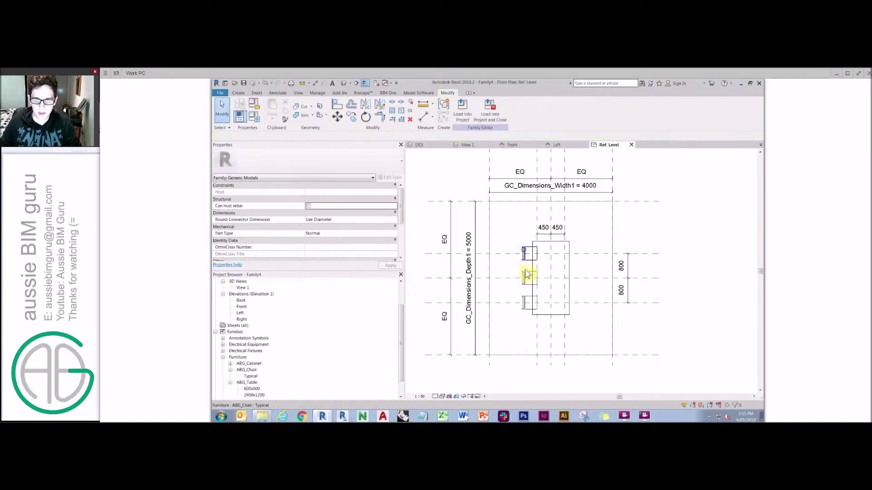
{"action": "left_click", "coordinate": [525, 274], "text": "ctrl"}
{"action": "left_click", "coordinate": [523, 300], "text": "ctrl"}
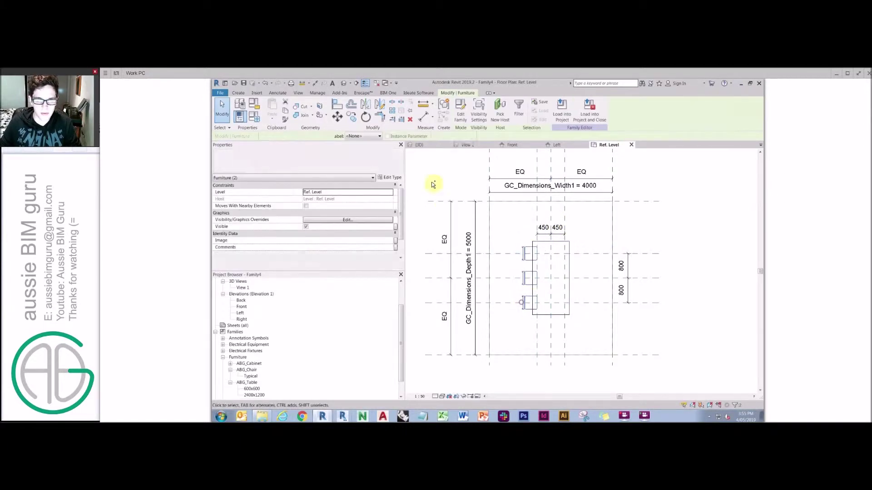
Step: Mirror the three chairs about the table centre to its right side
{"action": "left_click", "coordinate": [383, 108]}
{"action": "left_click", "coordinate": [555, 226]}
{"action": "left_click", "coordinate": [567, 261]}
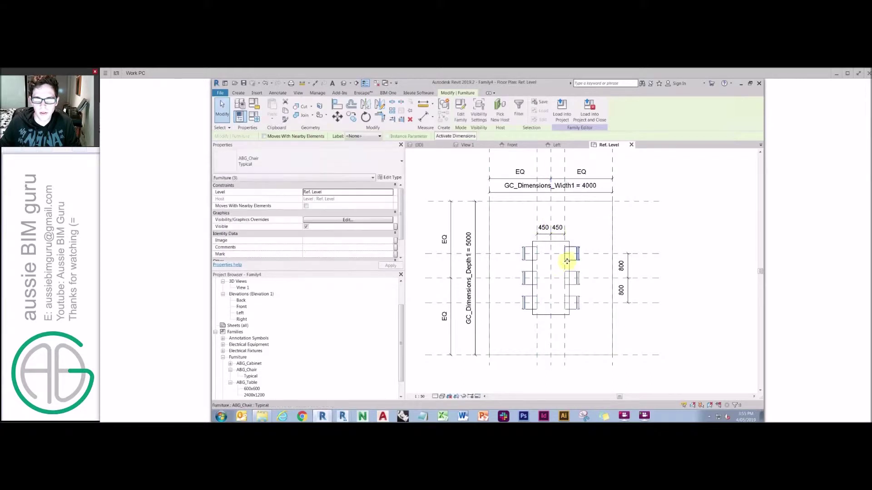
{"action": "left_click_drag", "start_coordinate": [577, 260], "coordinate": [588, 262]}
Step: Align the top-right chair to its horizontal reference plane and lock it
{"action": "key", "text": "a"}
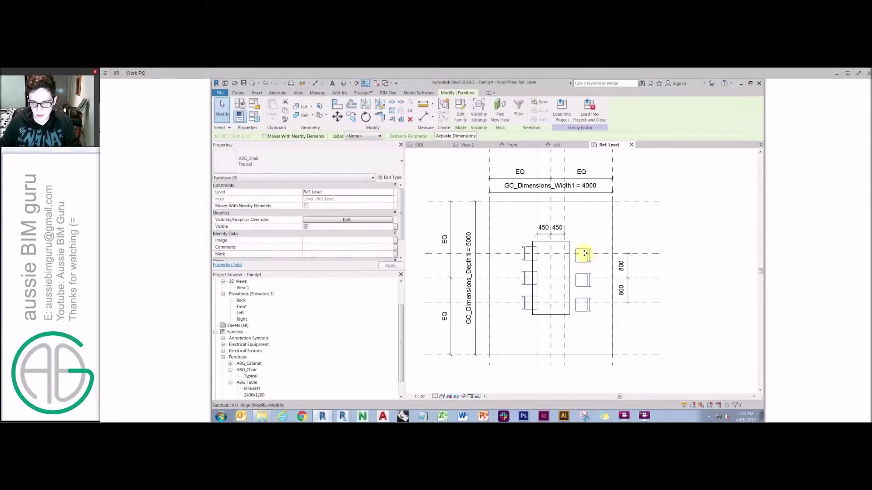
{"action": "key", "text": "l"}
{"action": "left_click", "coordinate": [583, 257]}
{"action": "left_click", "coordinate": [532, 263]}
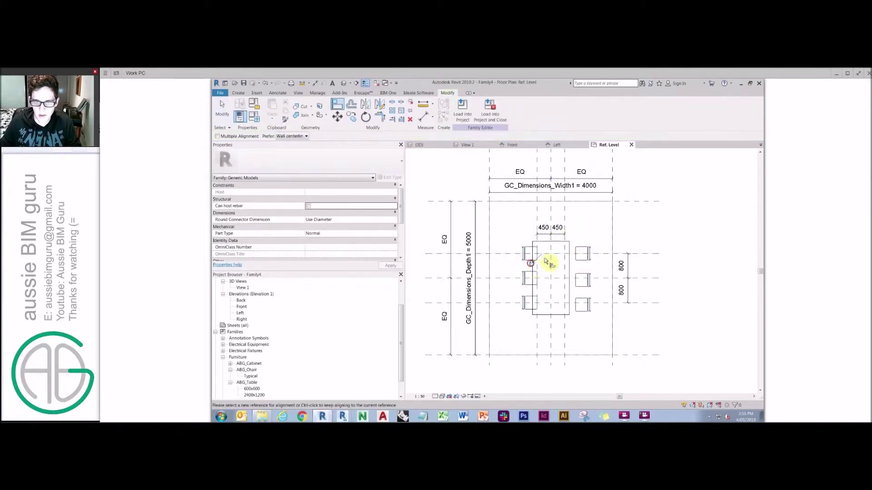
{"action": "left_click", "coordinate": [566, 231]}
{"action": "left_click", "coordinate": [576, 252]}
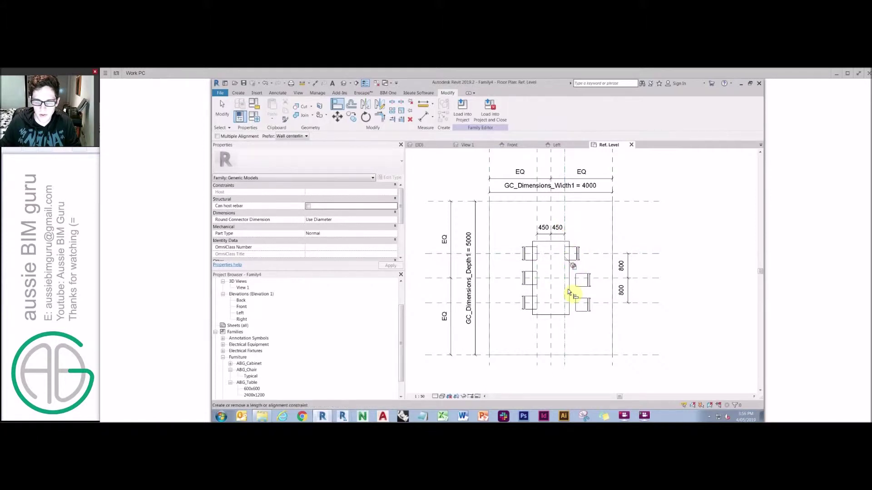
Step: Align the middle-right and lower-right chairs to the vertical and horizontal reference planes
{"action": "left_click", "coordinate": [565, 328]}
{"action": "left_click", "coordinate": [577, 283]}
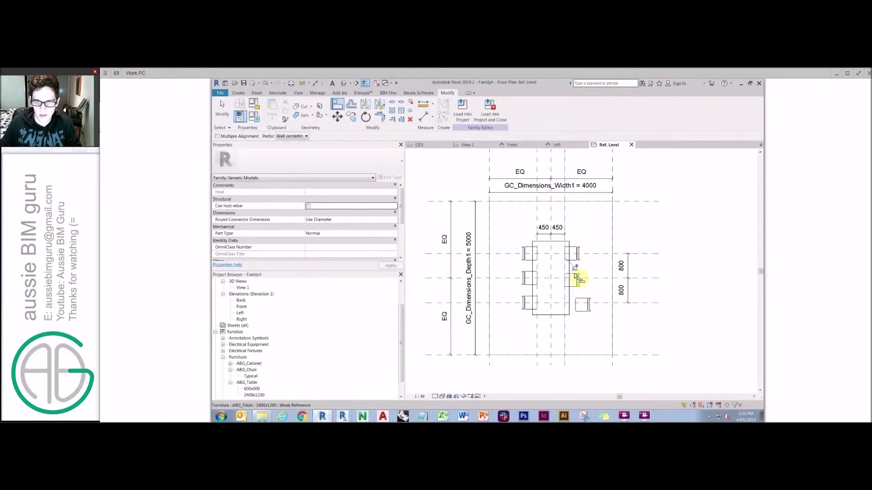
{"action": "left_click", "coordinate": [592, 278]}
{"action": "left_click", "coordinate": [575, 281]}
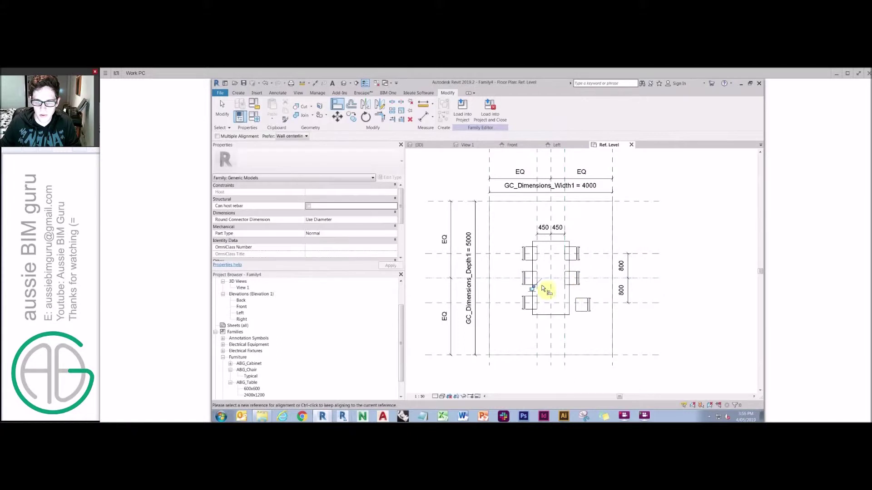
{"action": "left_click", "coordinate": [564, 325]}
{"action": "left_click", "coordinate": [577, 311]}
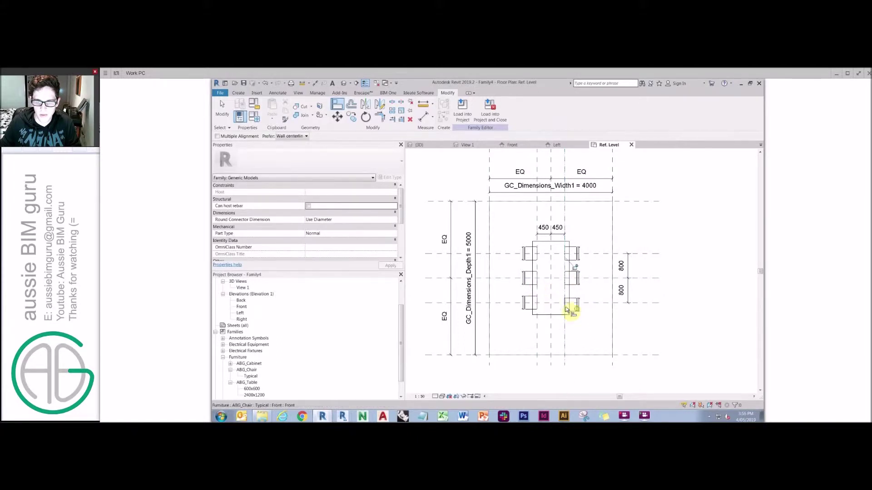
{"action": "left_click", "coordinate": [592, 304]}
{"action": "key", "text": "Escape"}
{"action": "left_click", "coordinate": [590, 301]}
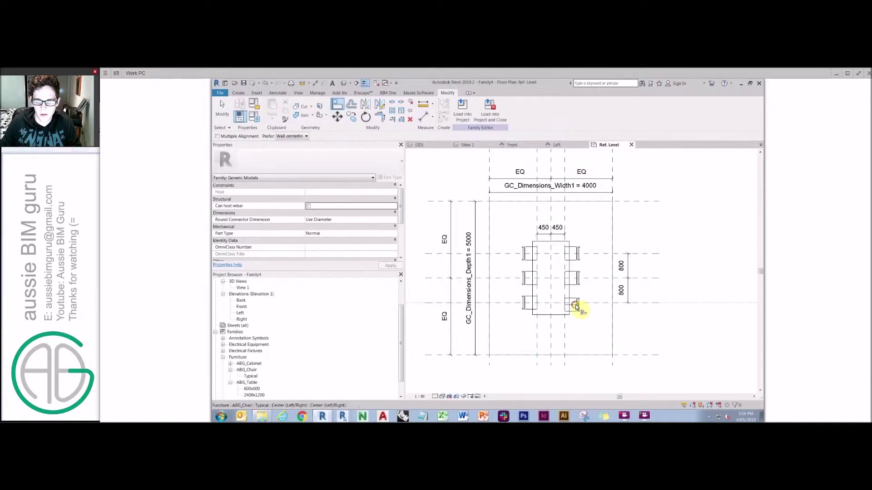
{"action": "left_click", "coordinate": [574, 305]}
{"action": "left_click", "coordinate": [537, 314]}
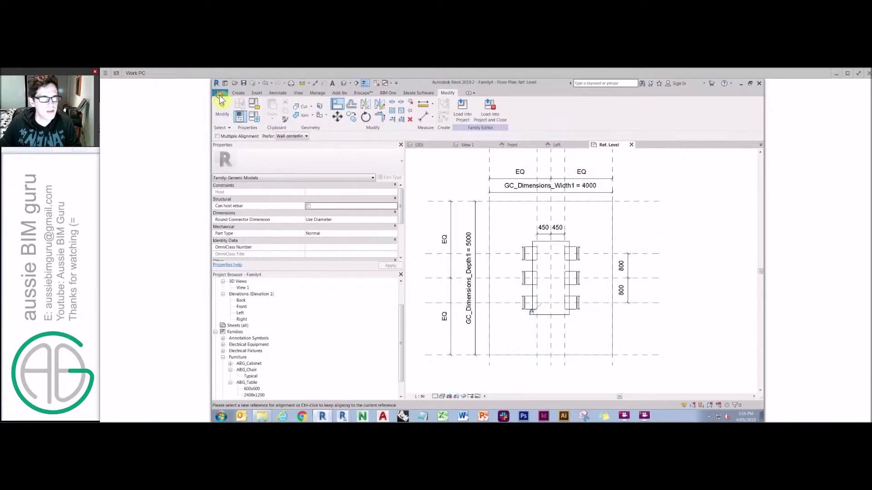
Step: Save the family as a new file named Room example 2
{"action": "left_click", "coordinate": [221, 93]}
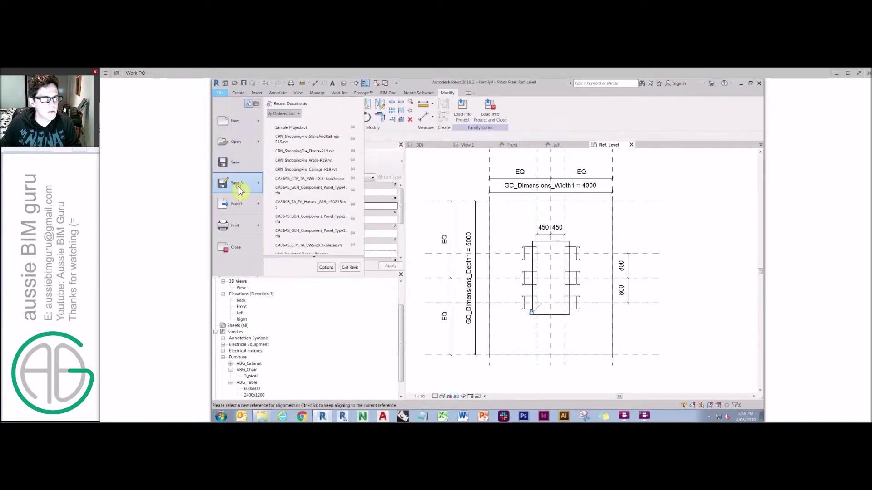
{"action": "mouse_move", "coordinate": [238, 187]}
{"action": "left_click", "coordinate": [297, 178]}
{"action": "key", "text": "Caps_Lock"}
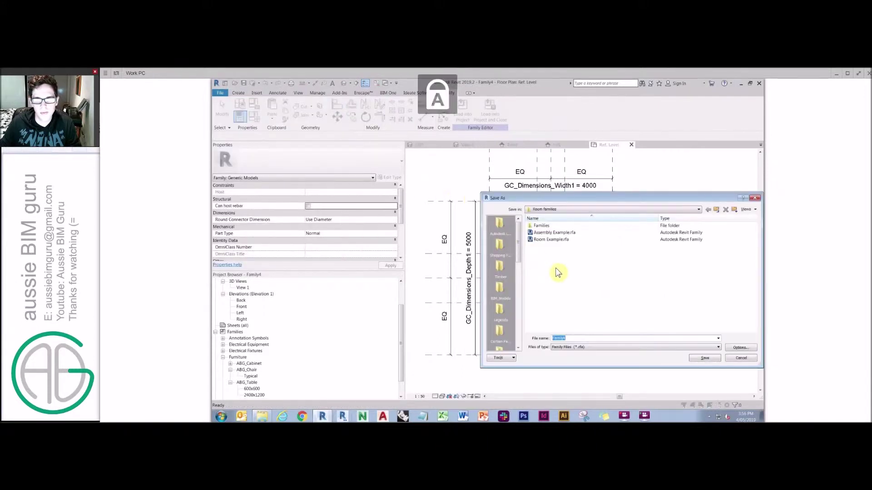
{"action": "key", "text": "Caps_Lock"}
{"action": "type", "text": "Room"}
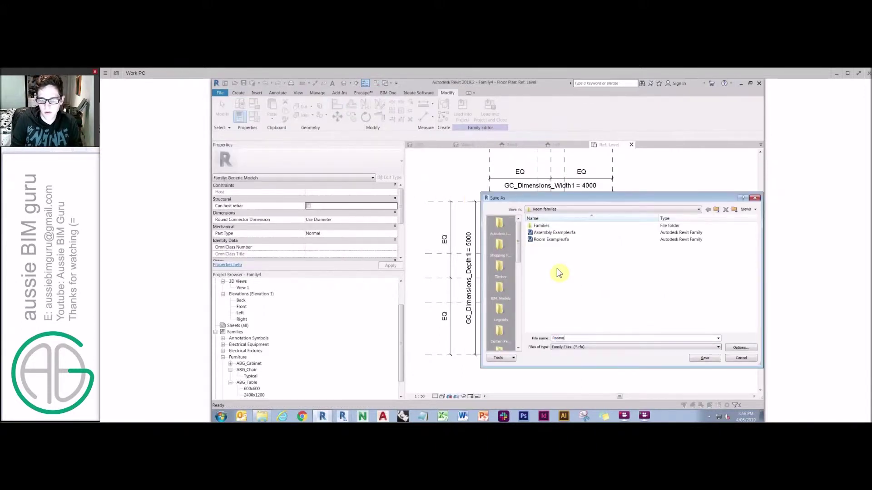
{"action": "type", "text": " eco"}
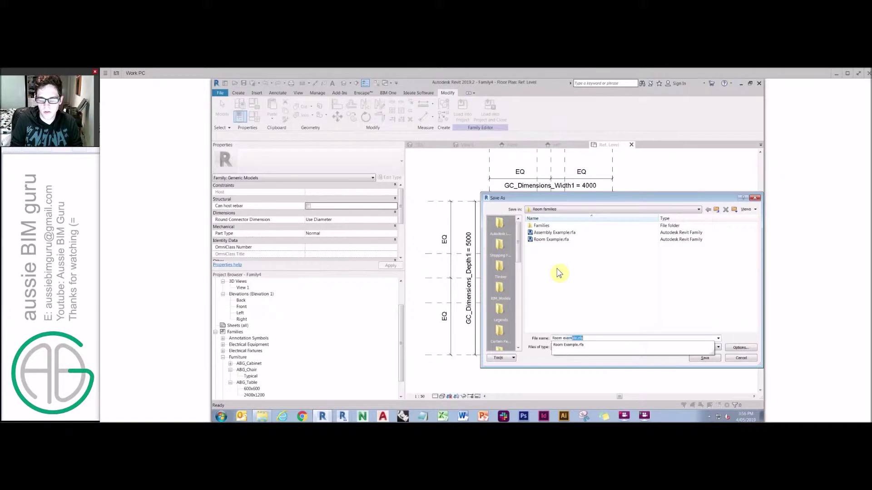
{"action": "key", "text": "Return"}
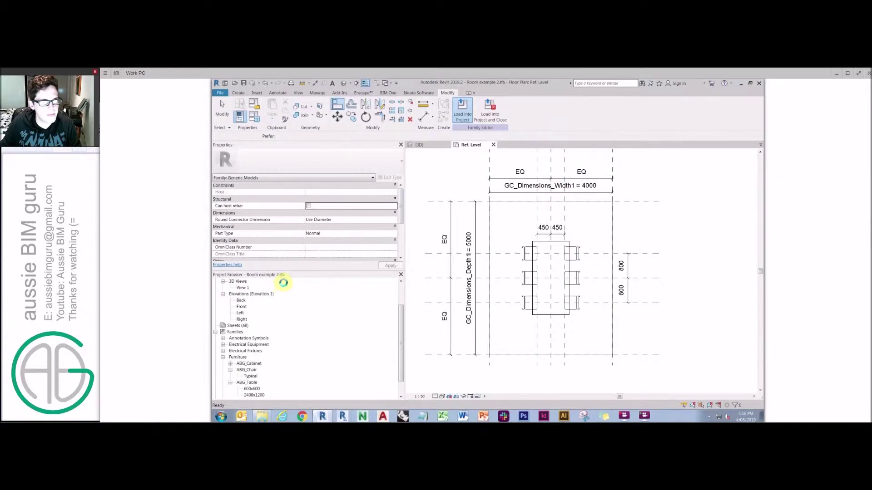
Step: Open the Level 1 floor plan and place Room example 2 in the upper-left room
{"action": "left_click", "coordinate": [236, 281]}
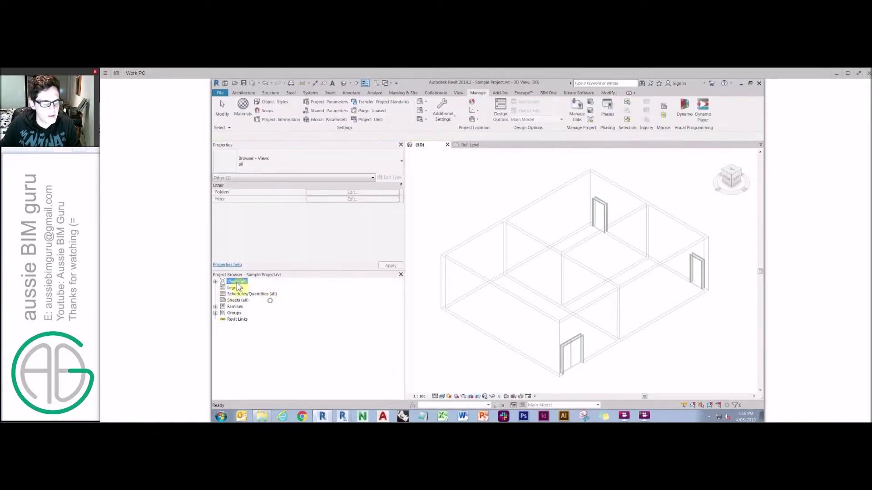
{"action": "double_click", "coordinate": [241, 294]}
{"action": "double_click", "coordinate": [243, 301]}
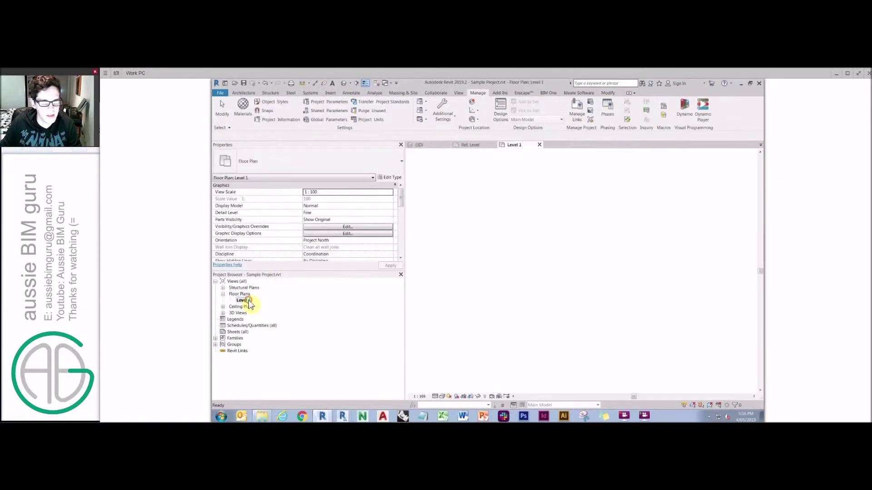
{"action": "left_click", "coordinate": [244, 93]}
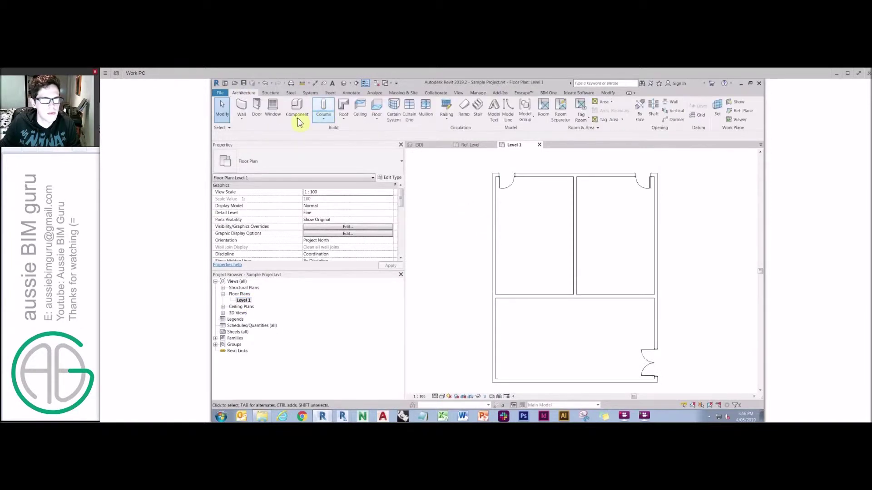
{"action": "left_click", "coordinate": [298, 118]}
{"action": "left_click", "coordinate": [309, 128]}
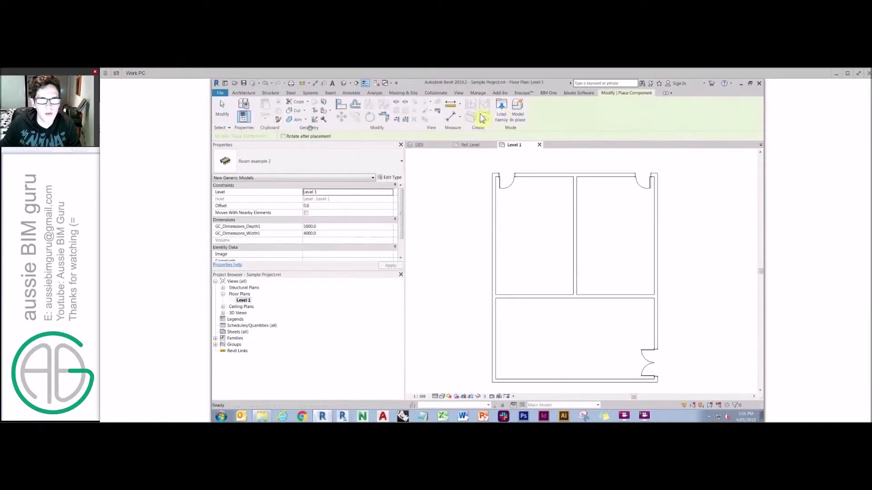
{"action": "left_click", "coordinate": [539, 226]}
{"action": "key", "text": "Escape"}
{"action": "key", "text": "Escape"}
{"action": "left_click_drag", "start_coordinate": [559, 248], "coordinate": [542, 286]}
Step: Rotate Room example 2 by 180° and stretch its edges to the walls at 4800 by 7300
{"action": "key", "text": "r"}
{"action": "key", "text": "o"}
{"action": "left_click", "coordinate": [570, 180]}
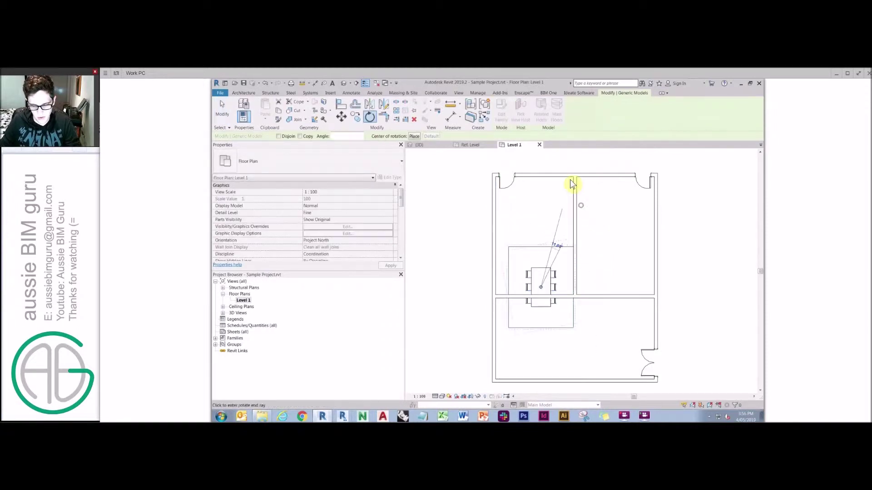
{"action": "type", "text": "180"}
{"action": "key", "text": "Return"}
{"action": "left_click_drag", "start_coordinate": [555, 248], "coordinate": [526, 178]}
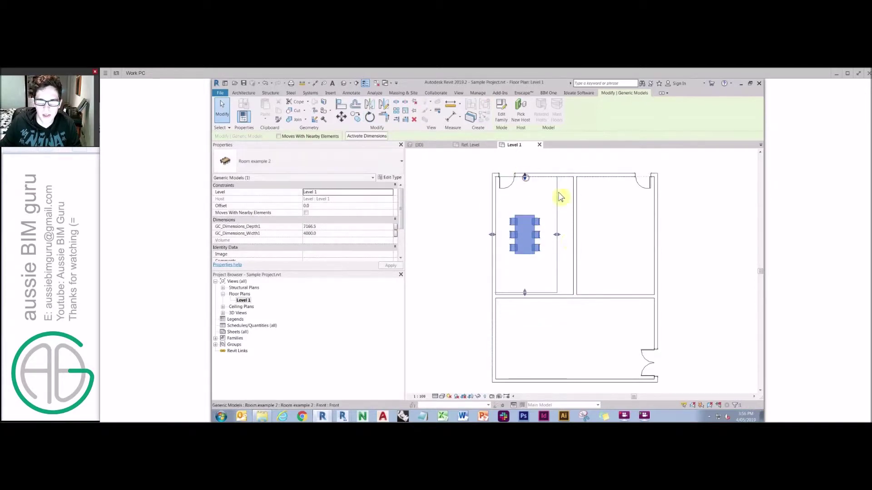
{"action": "mouse_move", "coordinate": [558, 235]}
{"action": "left_mouse_down"}
{"action": "mouse_move", "coordinate": [530, 236]}
{"action": "mouse_move", "coordinate": [555, 237]}
{"action": "left_mouse_up"}
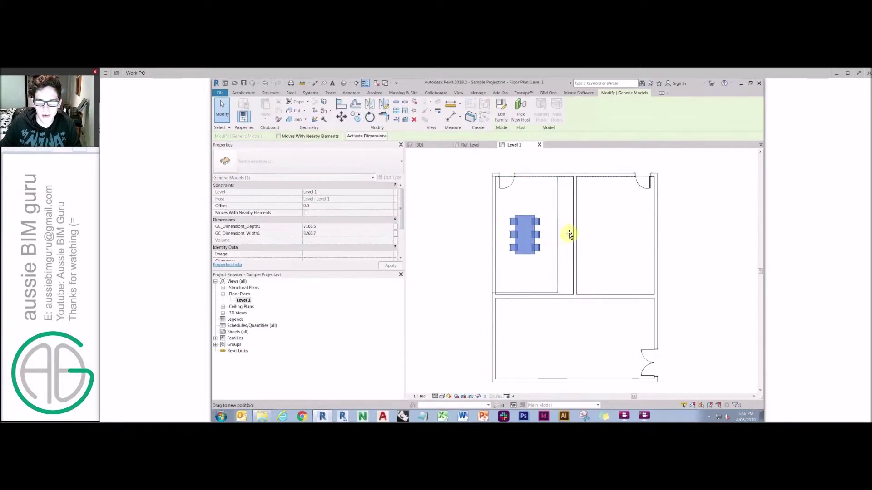
{"action": "left_click_drag", "start_coordinate": [569, 235], "coordinate": [572, 234]}
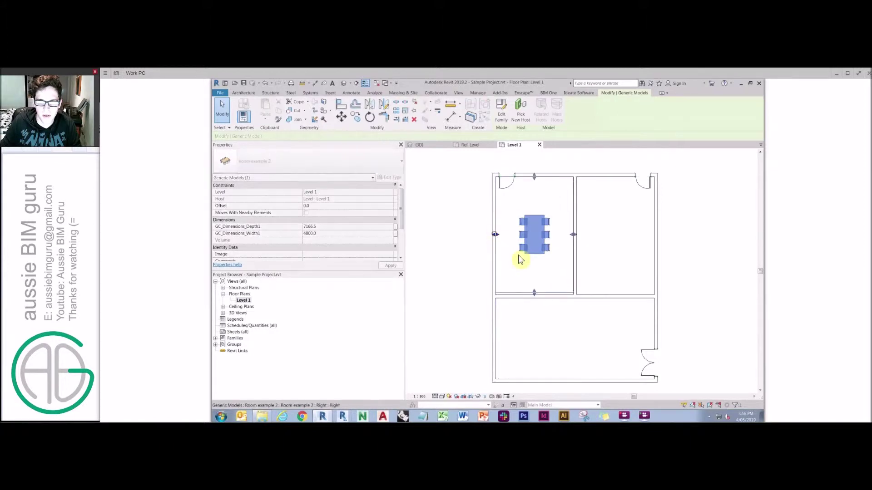
{"action": "left_click_drag", "start_coordinate": [534, 293], "coordinate": [534, 295]}
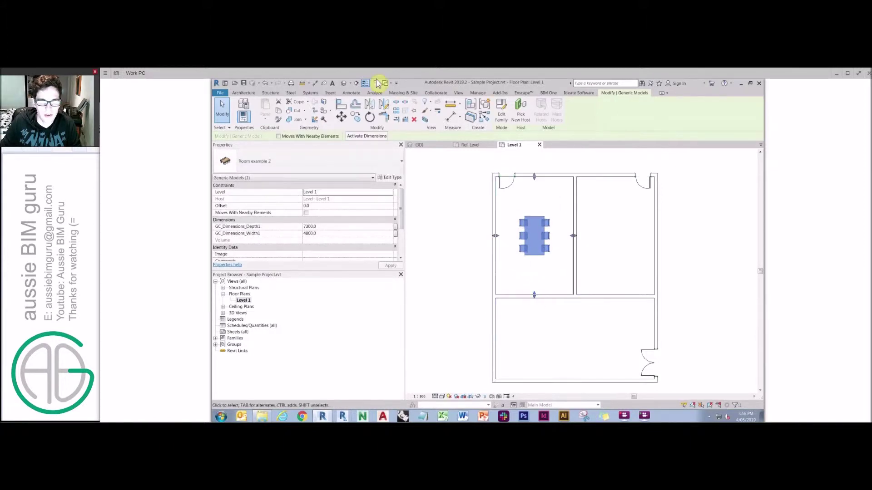
{"action": "left_click", "coordinate": [384, 105]}
Step: Mirror the room family about the dividing wall into the upper-right room
{"action": "left_click", "coordinate": [576, 181]}
{"action": "left_click", "coordinate": [388, 107]}
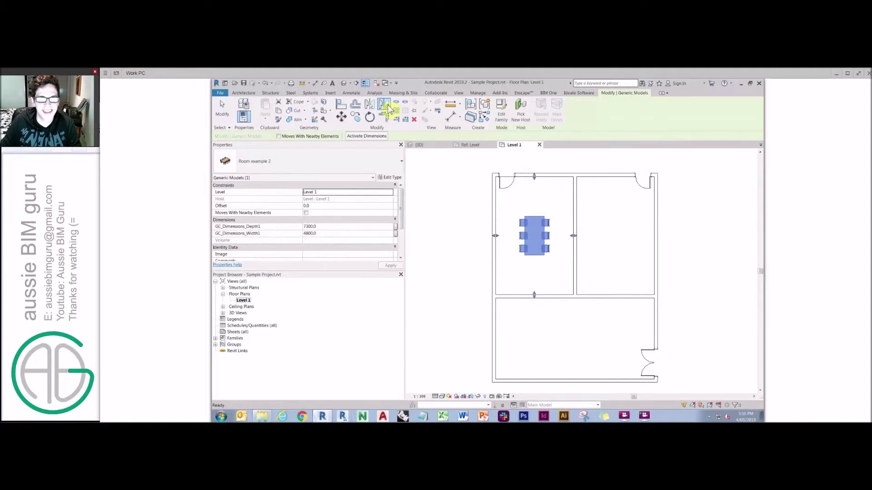
{"action": "left_click", "coordinate": [385, 107]}
{"action": "left_click", "coordinate": [576, 188]}
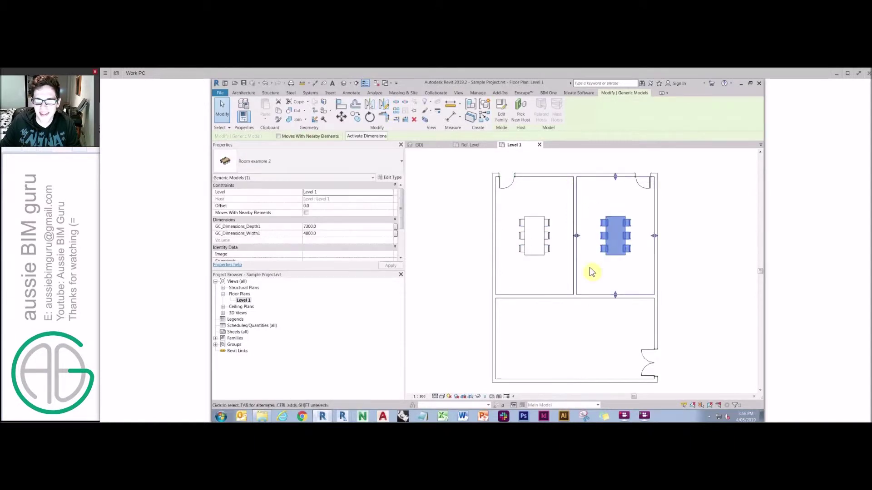
{"action": "left_click", "coordinate": [590, 267]}
Step: Copy the room family into the bottom room and stretch it to 5000 by 9800
{"action": "left_click", "coordinate": [605, 227]}
{"action": "key", "text": "c"}
{"action": "key", "text": "o"}
{"action": "left_click", "coordinate": [605, 227]}
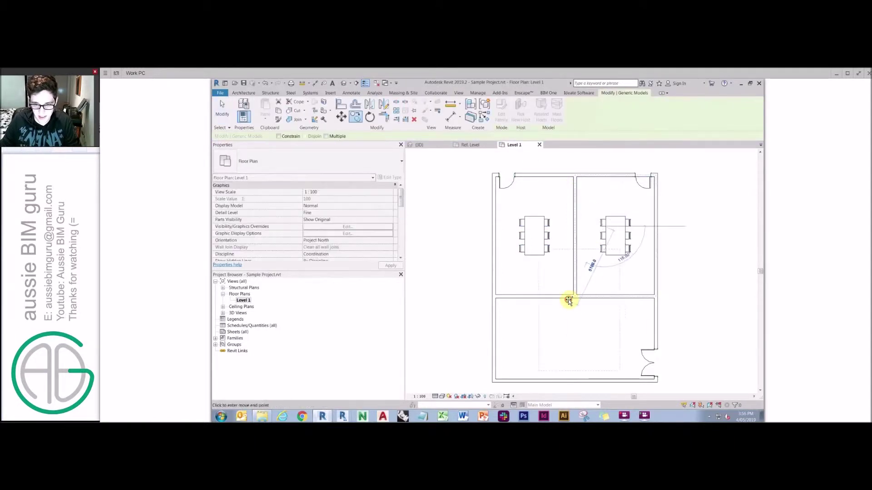
{"action": "left_click", "coordinate": [568, 301]}
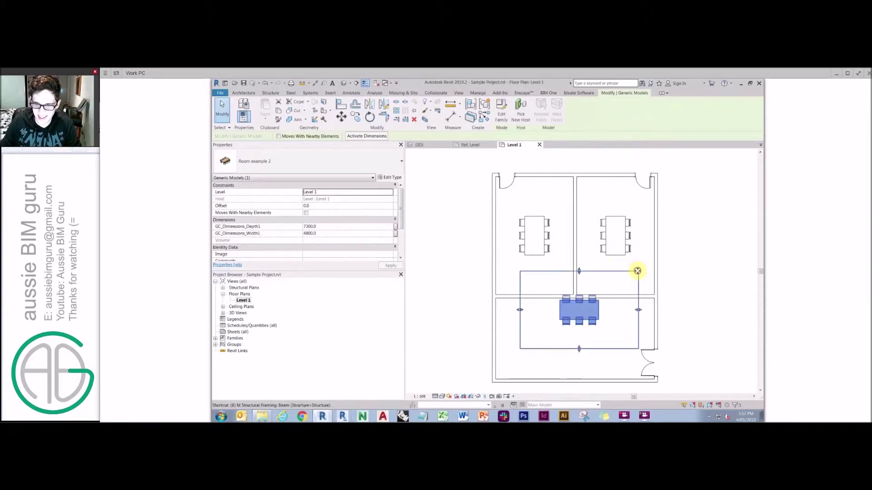
{"action": "key", "text": "m"}
{"action": "key", "text": "v"}
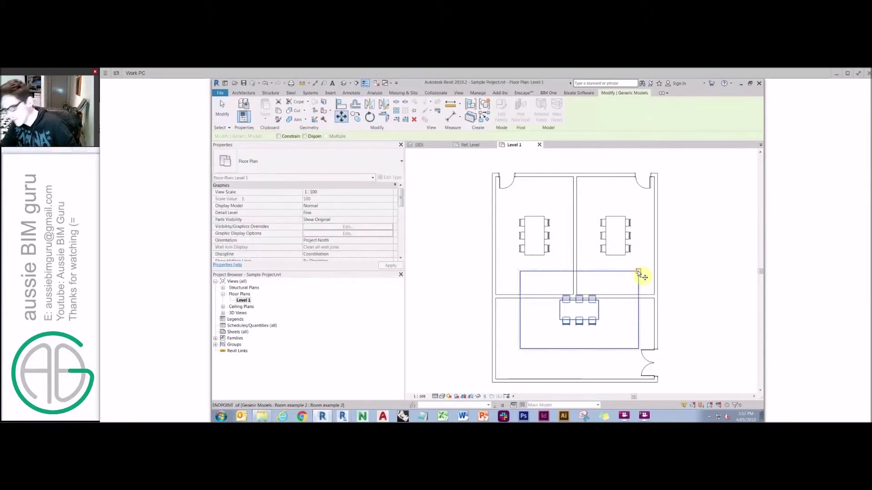
{"action": "left_click", "coordinate": [646, 277]}
{"action": "left_click", "coordinate": [655, 298]}
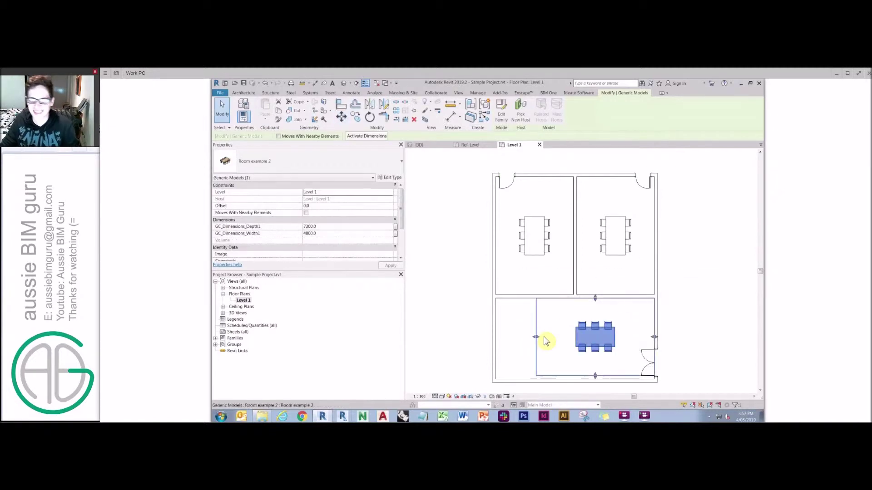
{"action": "left_click_drag", "start_coordinate": [537, 336], "coordinate": [496, 337]}
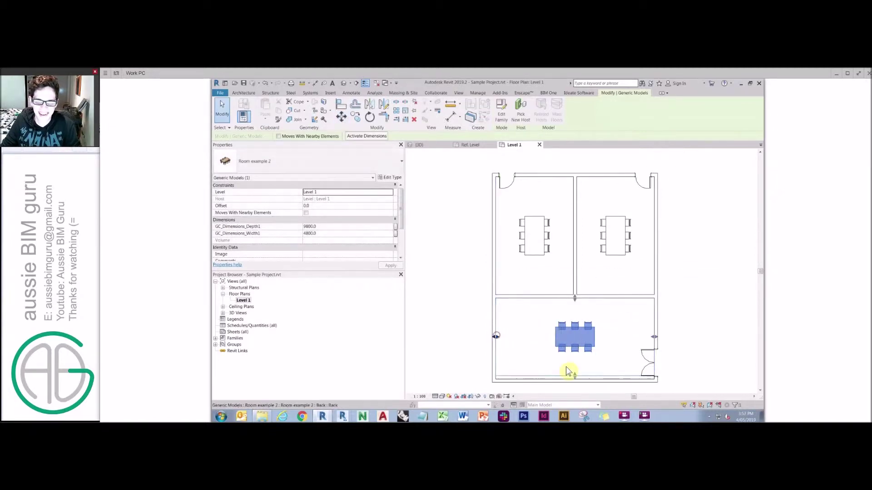
Step: Close the inactive views so the {3D} tab is removed
{"action": "left_click", "coordinate": [718, 296]}
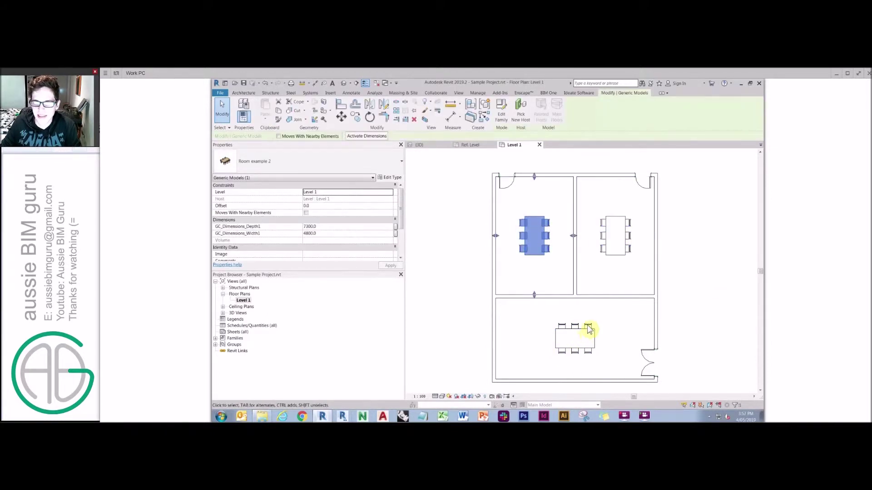
{"action": "left_click", "coordinate": [587, 325]}
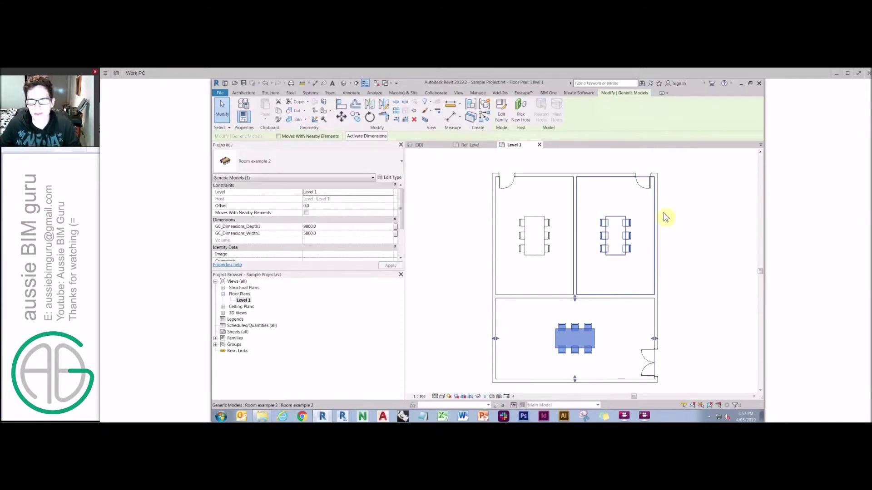
{"action": "left_click", "coordinate": [683, 196]}
{"action": "left_click", "coordinate": [377, 84]}
{"action": "left_click", "coordinate": [475, 145]}
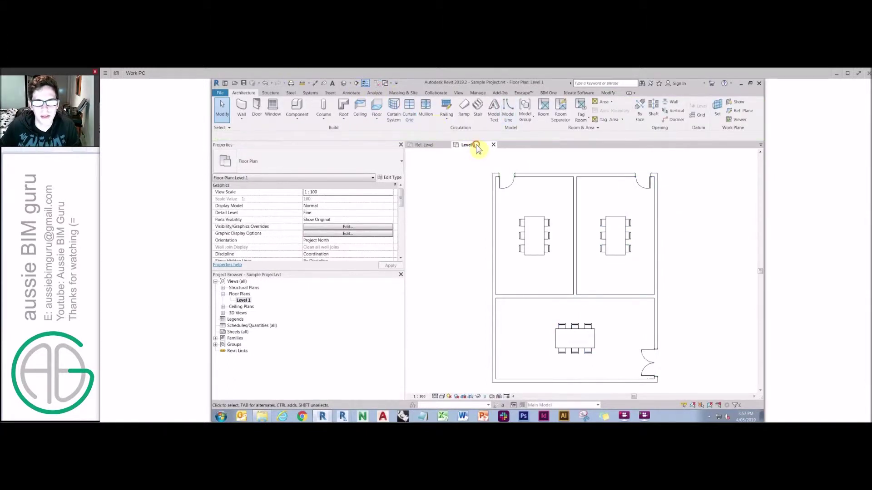
Step: Load Room example 2 into the Sample Project with Overwrite existing version, then return to Ref. Level
{"action": "left_click", "coordinate": [549, 227]}
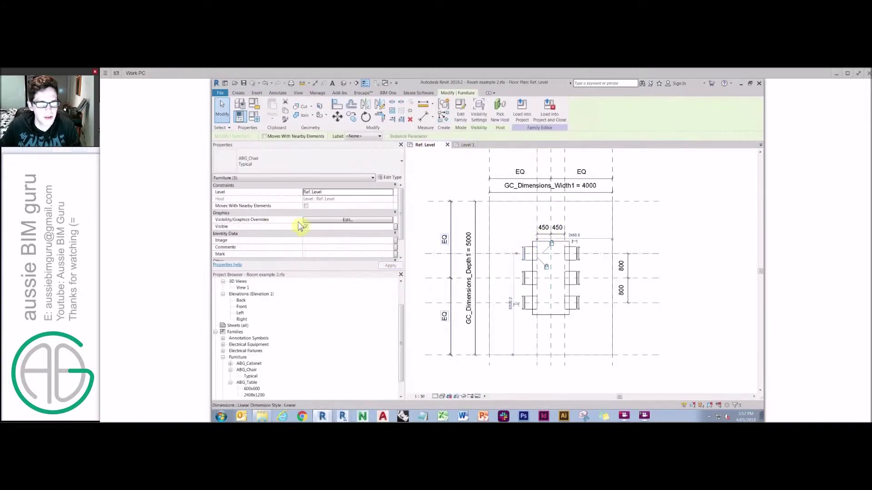
{"action": "left_click", "coordinate": [301, 226]}
{"action": "left_click", "coordinate": [523, 108]}
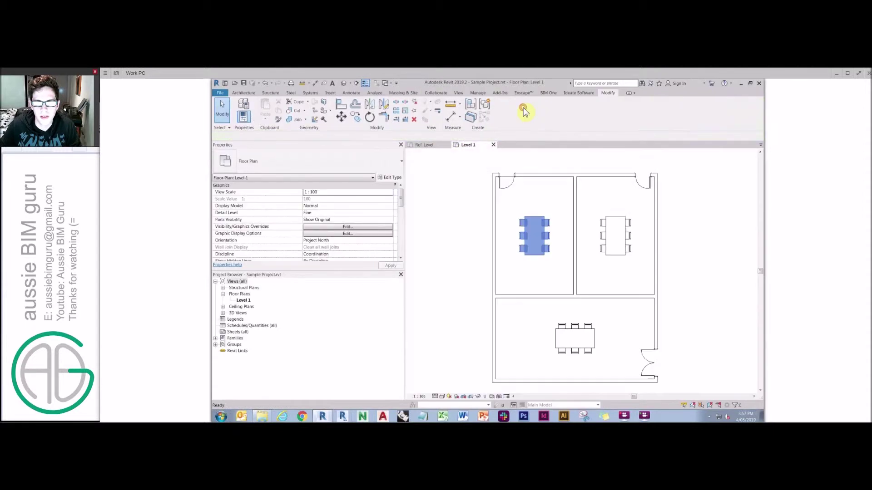
{"action": "left_click", "coordinate": [424, 145]}
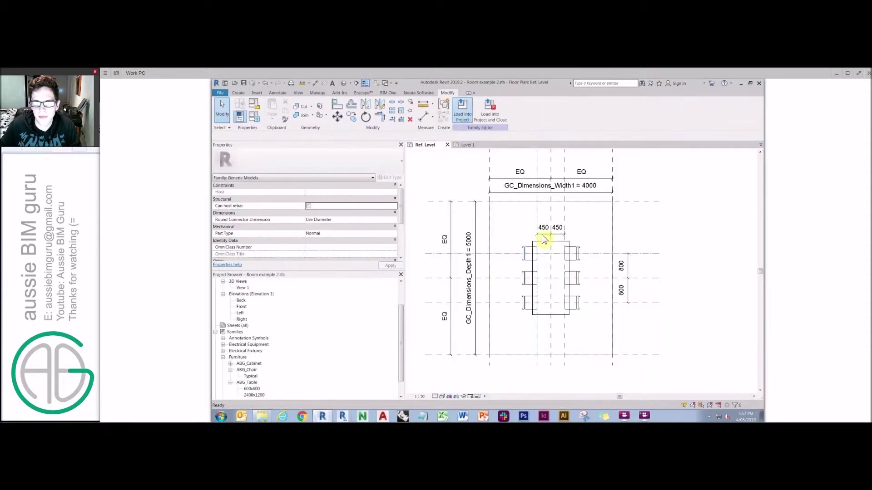
{"action": "left_click", "coordinate": [505, 247]}
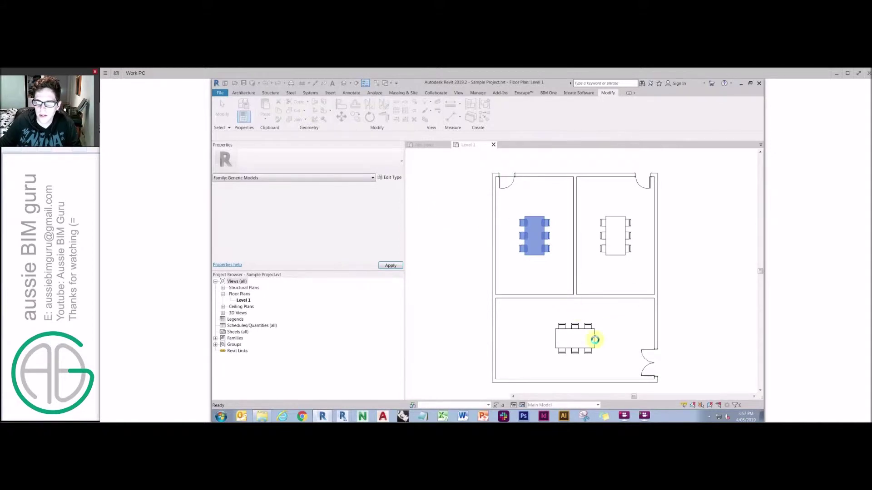
{"action": "left_click", "coordinate": [645, 326]}
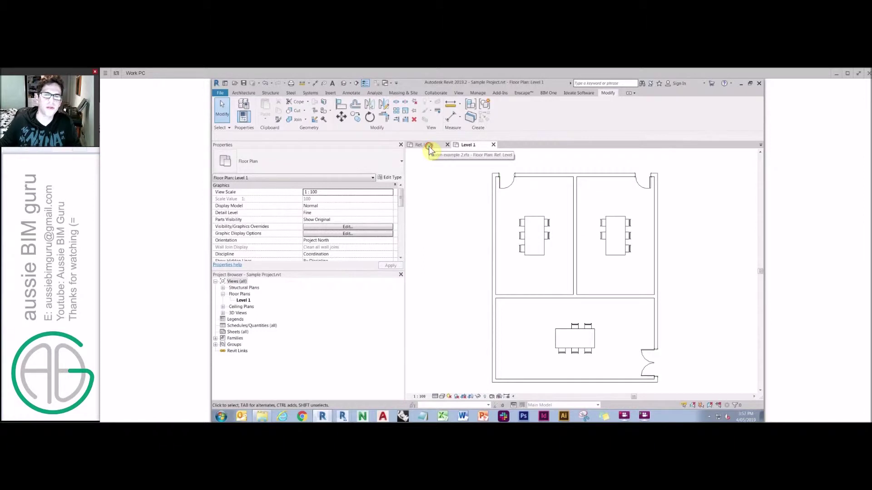
{"action": "left_click", "coordinate": [429, 147]}
Step: Expand Specialty Equipment in the Project Browser and pick the ABG_Screen Typical type
{"action": "left_click", "coordinate": [652, 215]}
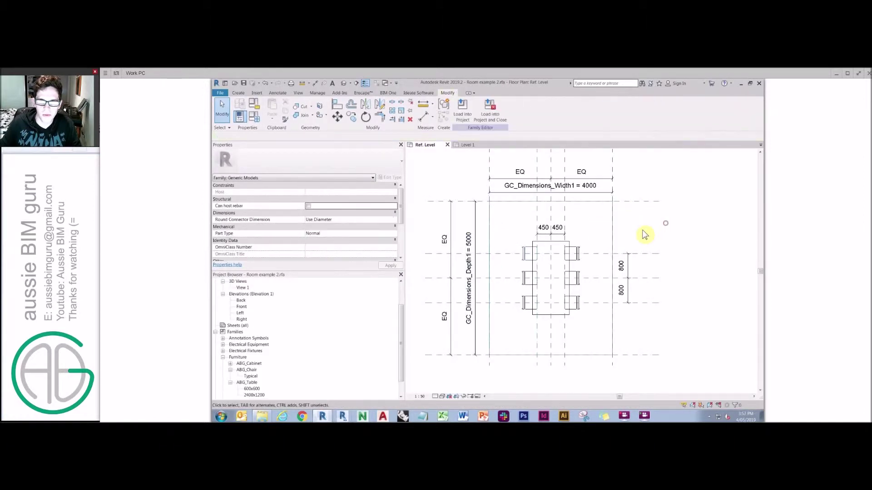
{"action": "left_click", "coordinate": [236, 358]}
{"action": "left_click", "coordinate": [237, 358]}
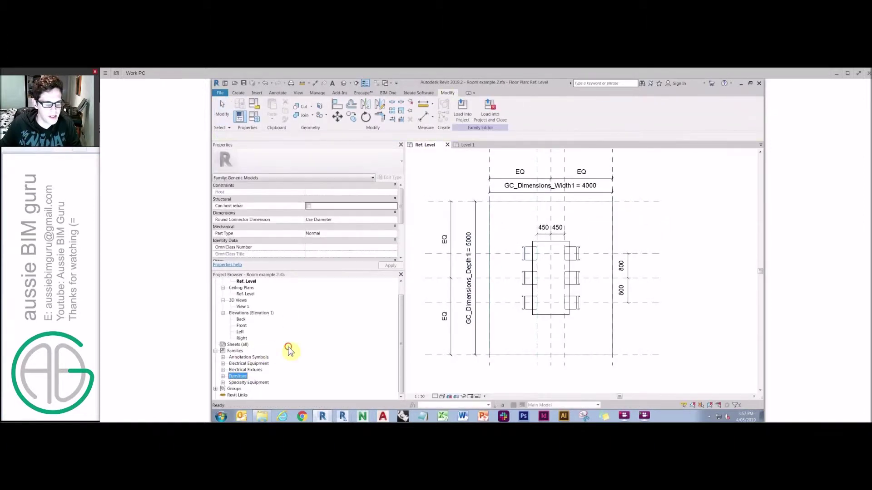
{"action": "double_click", "coordinate": [244, 384]}
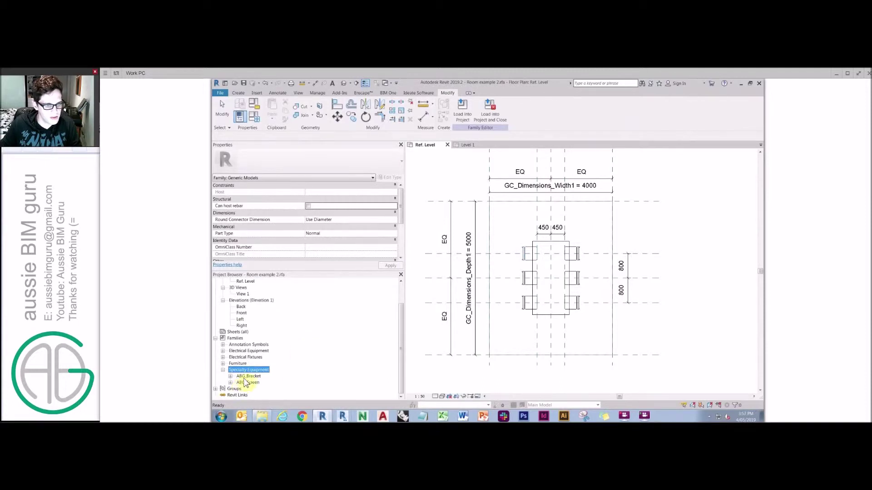
{"action": "double_click", "coordinate": [247, 377]}
{"action": "left_click", "coordinate": [250, 383]}
{"action": "double_click", "coordinate": [247, 389]}
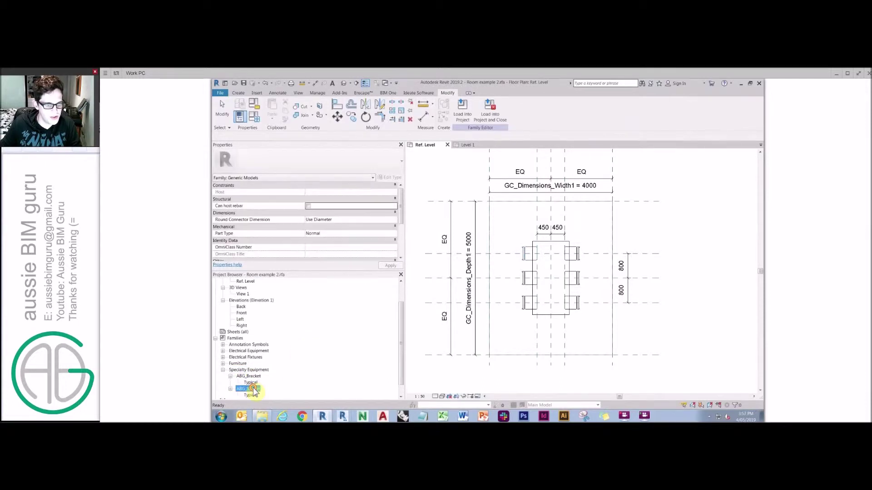
{"action": "left_click", "coordinate": [250, 395]}
Step: Place the ABG_Screen on the work plane above the table and start linking its mounting height
{"action": "left_click", "coordinate": [516, 111]}
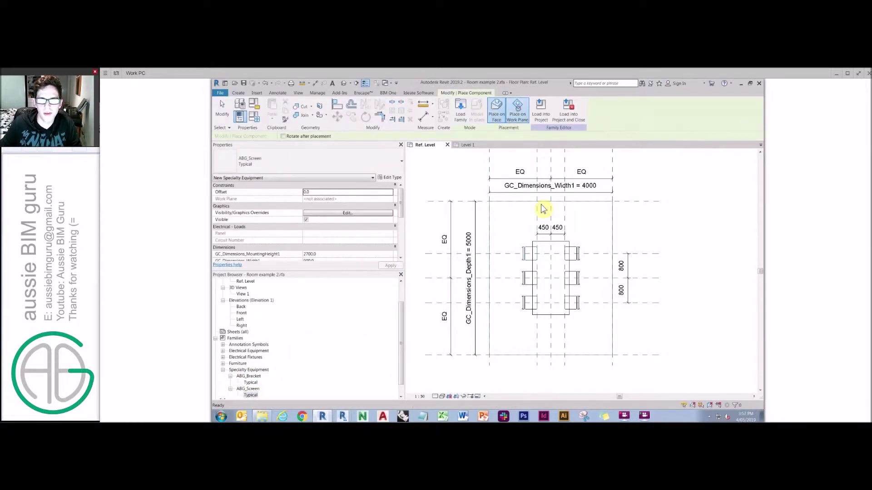
{"action": "left_click", "coordinate": [582, 215]}
{"action": "left_click", "coordinate": [582, 215]}
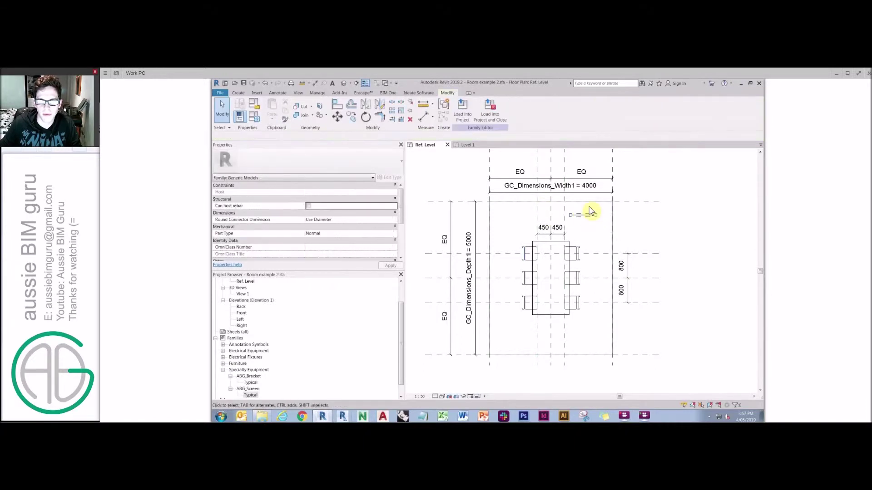
{"action": "key", "text": "Escape"}
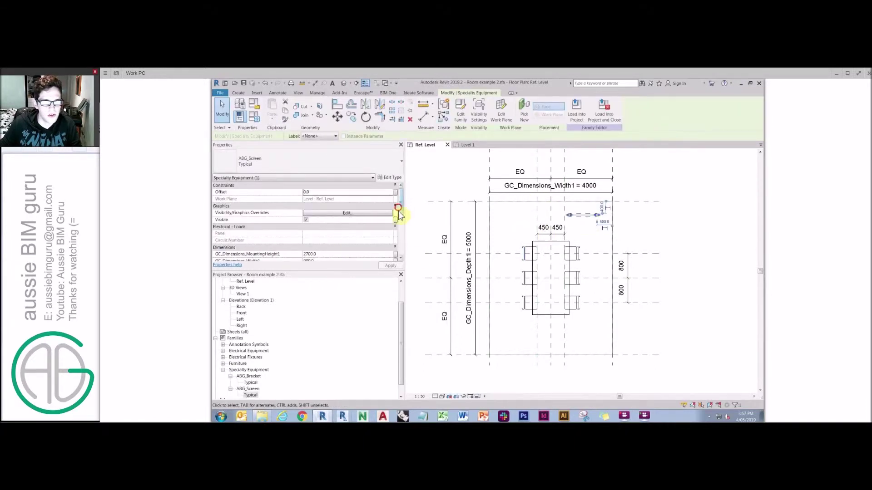
{"action": "left_click_drag", "start_coordinate": [398, 208], "coordinate": [398, 223]}
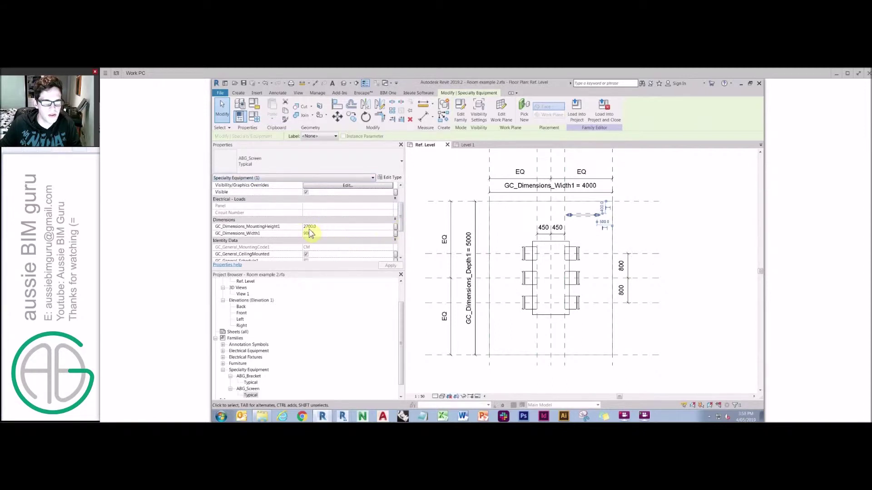
{"action": "left_click", "coordinate": [396, 227]}
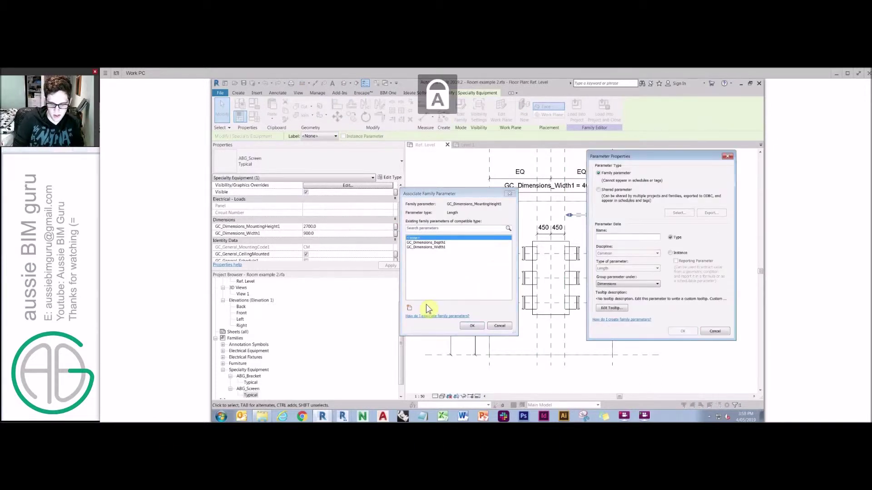
Step: Tie MountingHeight1 to a new 'Ceiling height' family parameter
{"action": "type", "text": "P"}
{"action": "key", "text": "Caps_Lock"}
{"action": "type", "text": "eilin"}
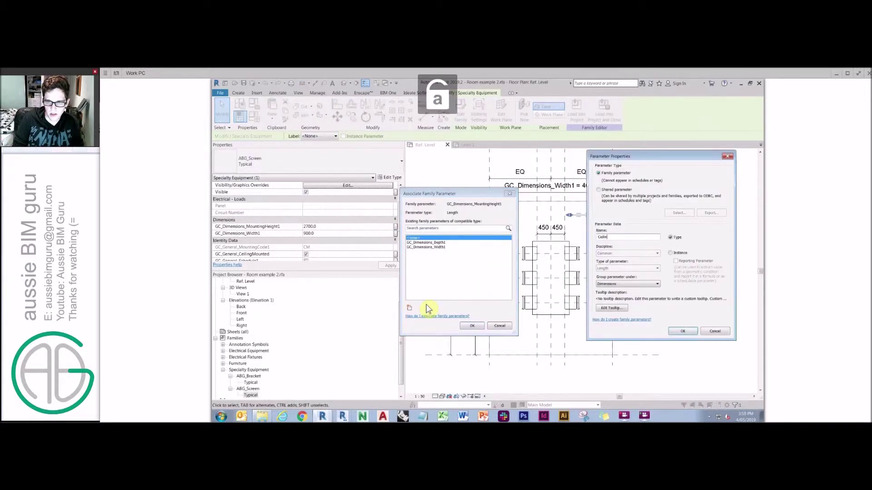
{"action": "type", "text": "g height"}
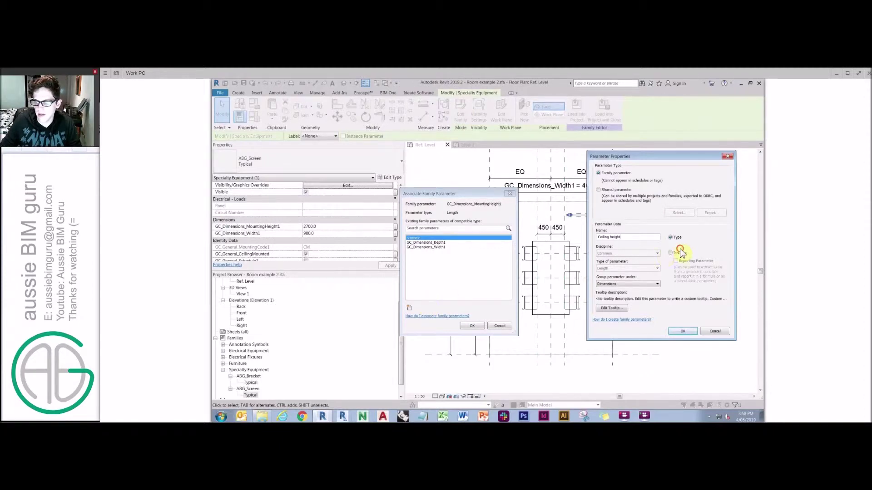
{"action": "left_click", "coordinate": [472, 325]}
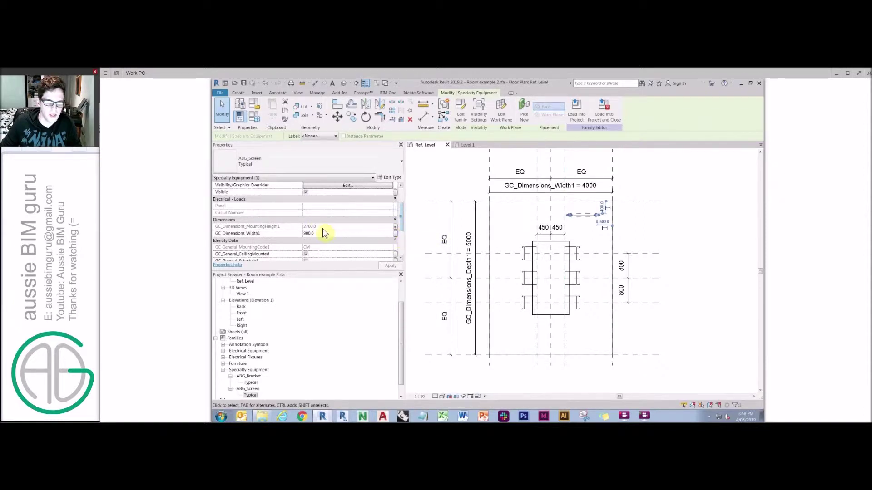
{"action": "left_click", "coordinate": [395, 232]}
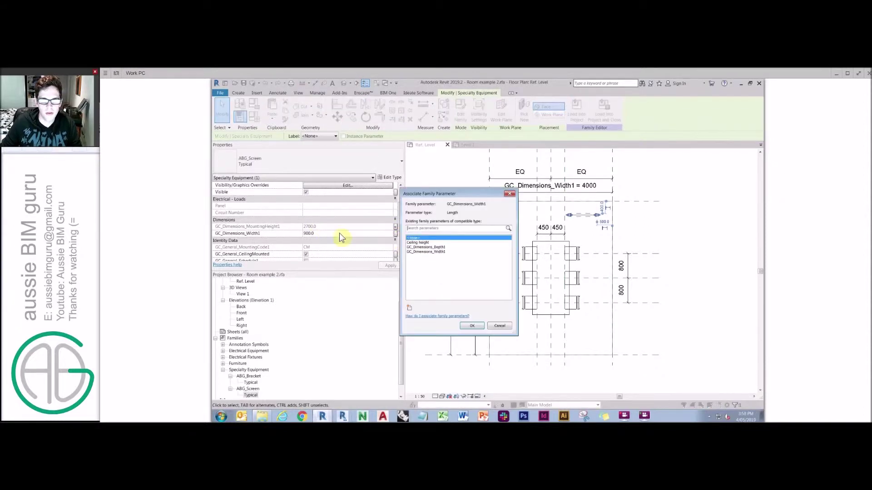
{"action": "key", "text": "Escape"}
Step: Set the screen width to 2200 and tie it to a new 'Projector screen' parameter
{"action": "left_click", "coordinate": [339, 233]}
{"action": "type", "text": "200"}
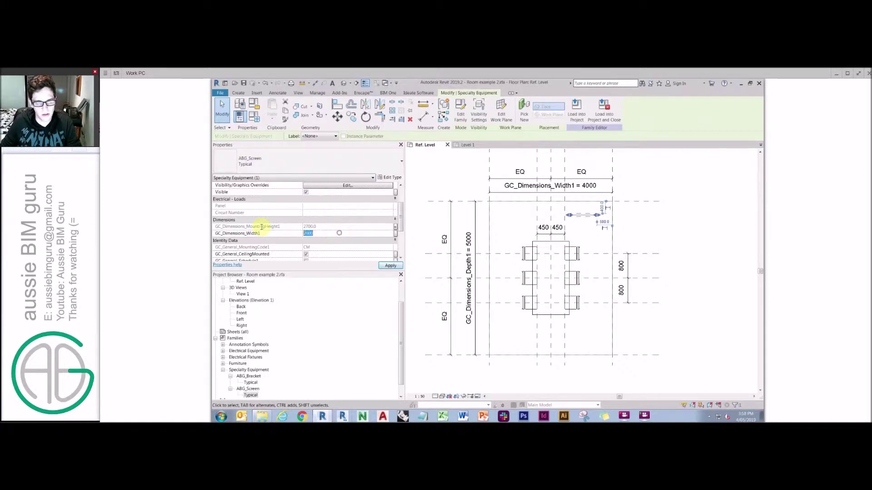
{"action": "left_click", "coordinate": [519, 245]}
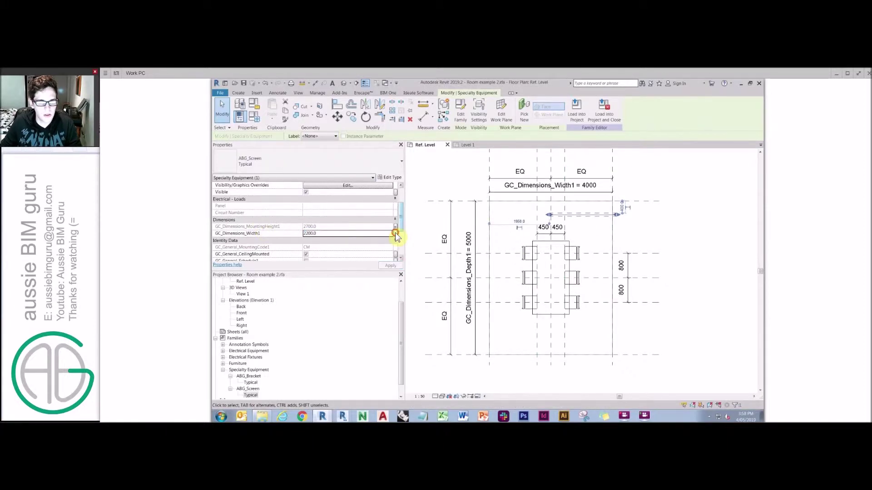
{"action": "left_click", "coordinate": [395, 233]}
{"action": "left_click", "coordinate": [412, 308]}
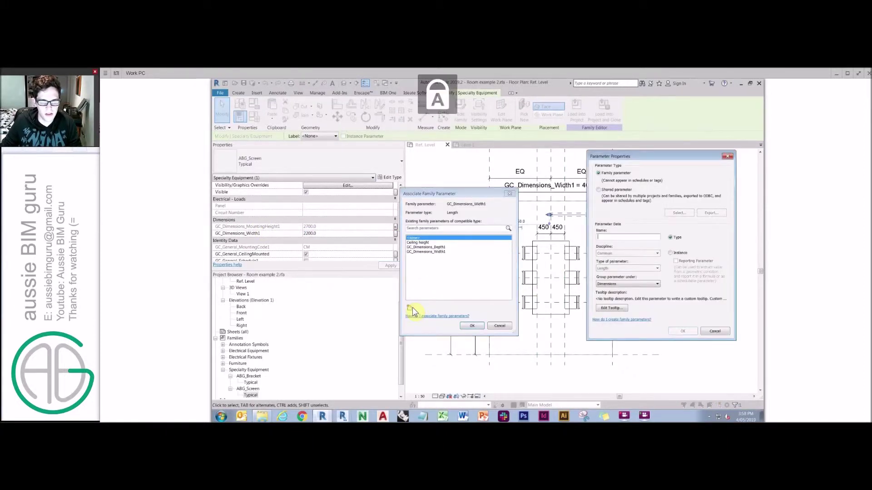
{"action": "type", "text": "Projector screen"}
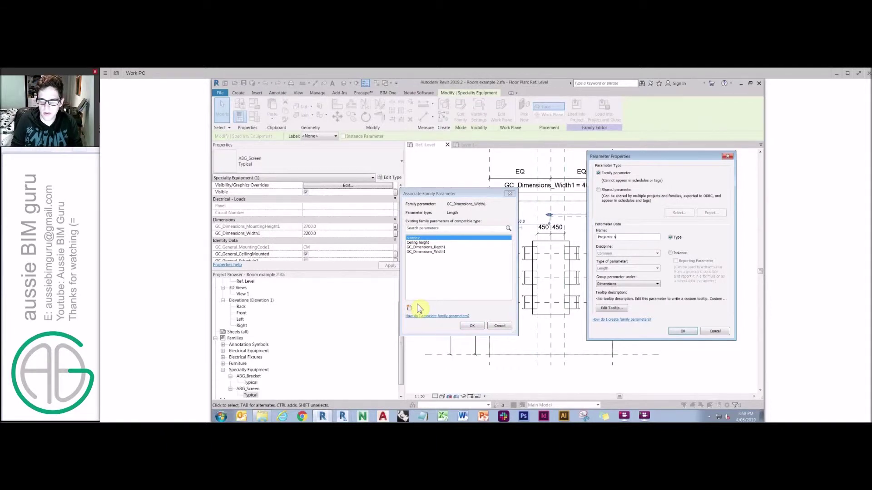
{"action": "left_click", "coordinate": [682, 331]}
{"action": "left_click", "coordinate": [472, 326]}
Step: Copy a reference plane up near the room's back line above the screen
{"action": "left_click", "coordinate": [711, 247]}
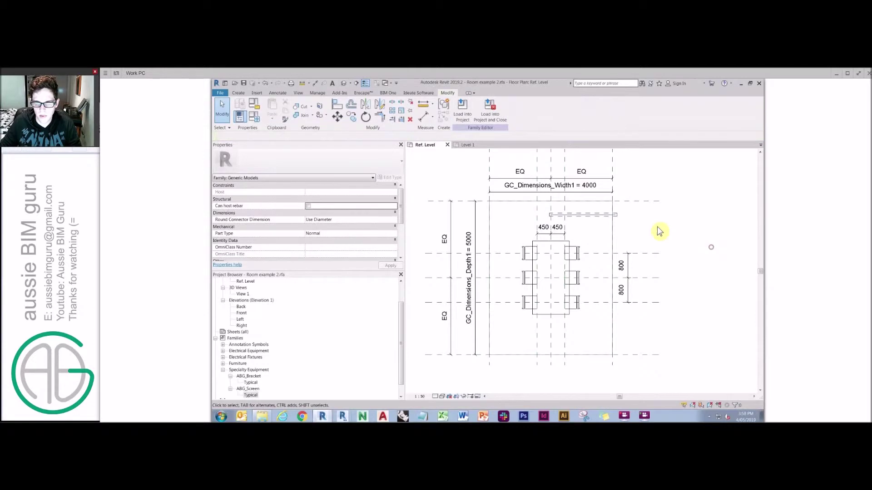
{"action": "left_click", "coordinate": [633, 203]}
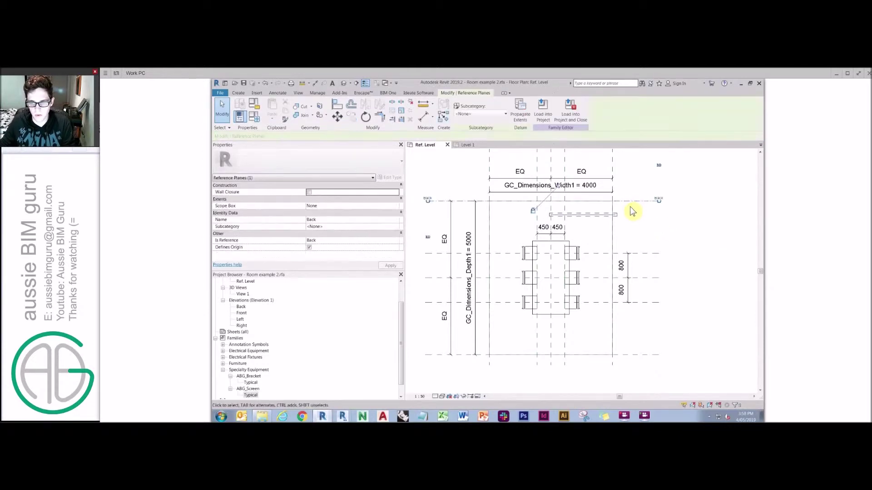
{"action": "left_click", "coordinate": [637, 254]}
{"action": "key", "text": "c"}
{"action": "key", "text": "o"}
{"action": "left_click", "coordinate": [637, 254]}
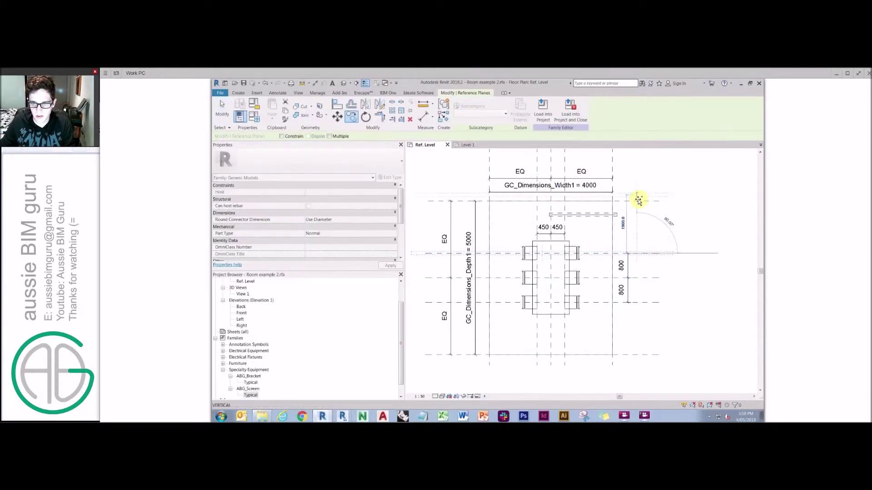
{"action": "left_click", "coordinate": [635, 201]}
{"action": "scroll", "coordinate": [599, 218], "scroll_direction": "up", "scroll_amount": 4}
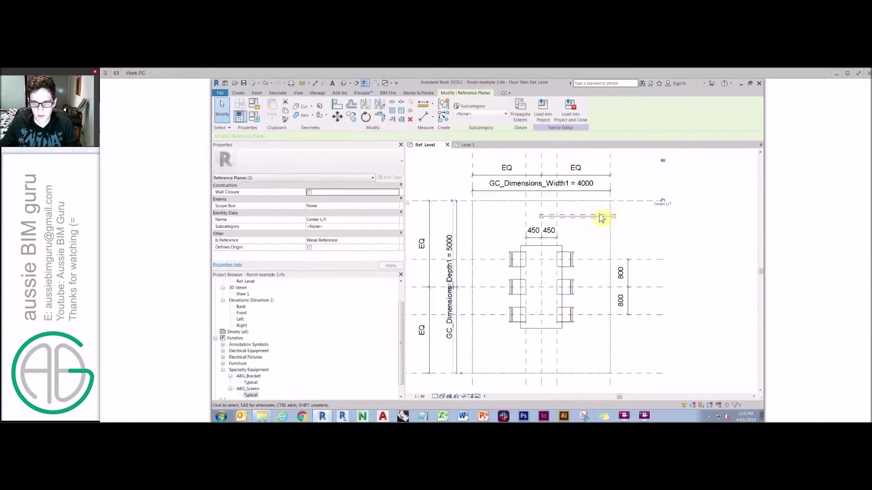
{"action": "left_click", "coordinate": [591, 221]}
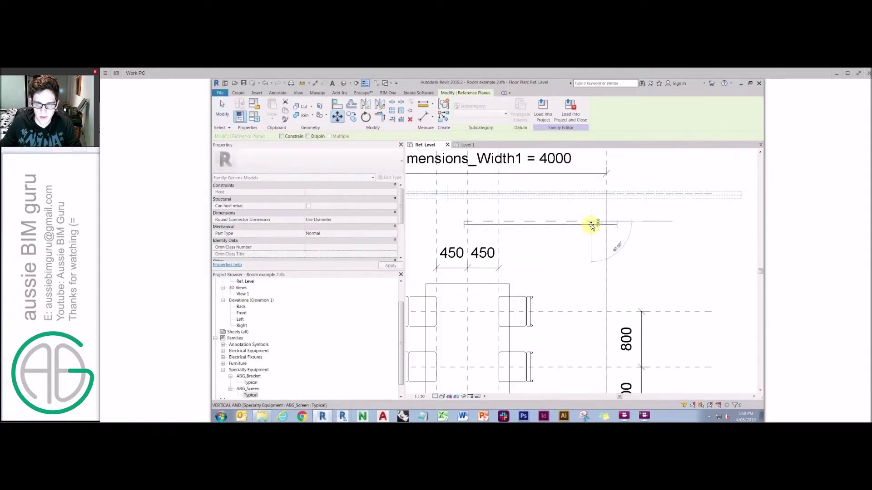
{"action": "left_click", "coordinate": [591, 225]}
Step: Set the reference planes to Not a Reference and dimension the new plane 50 from the back
{"action": "left_click", "coordinate": [399, 241]}
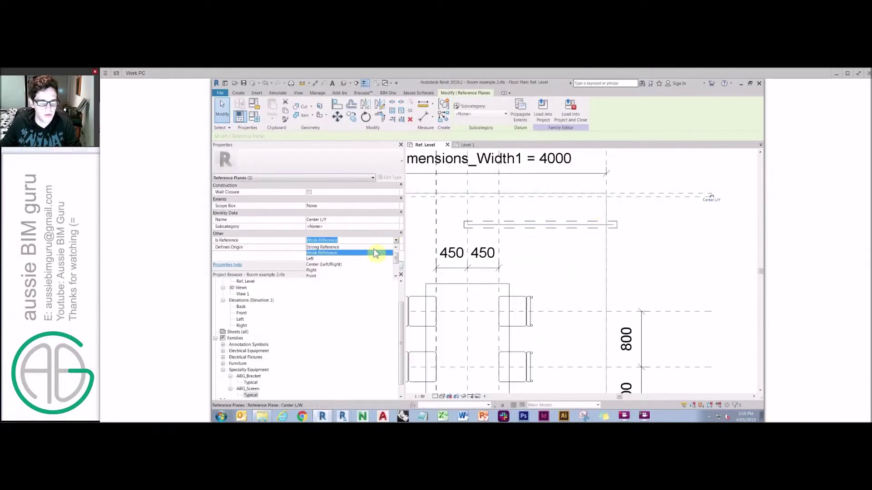
{"action": "left_click", "coordinate": [376, 249]}
{"action": "key", "text": "d"}
{"action": "key", "text": "i"}
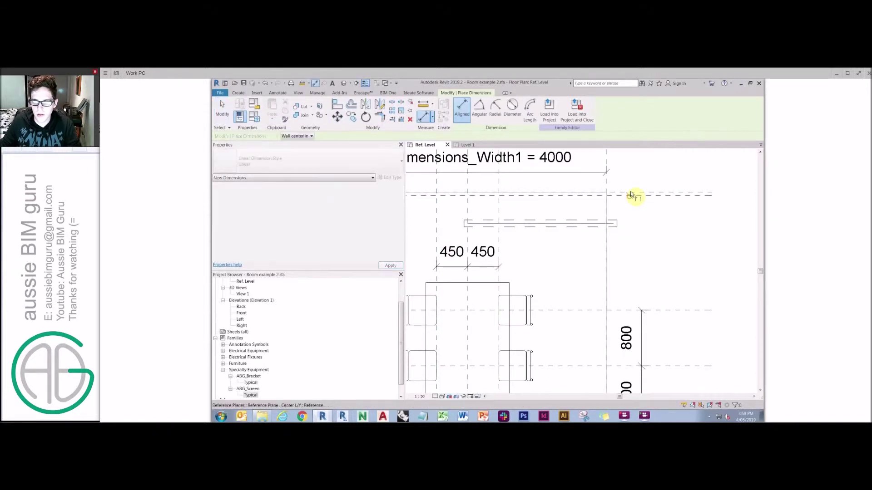
{"action": "left_click", "coordinate": [633, 194]}
{"action": "left_click", "coordinate": [661, 198]}
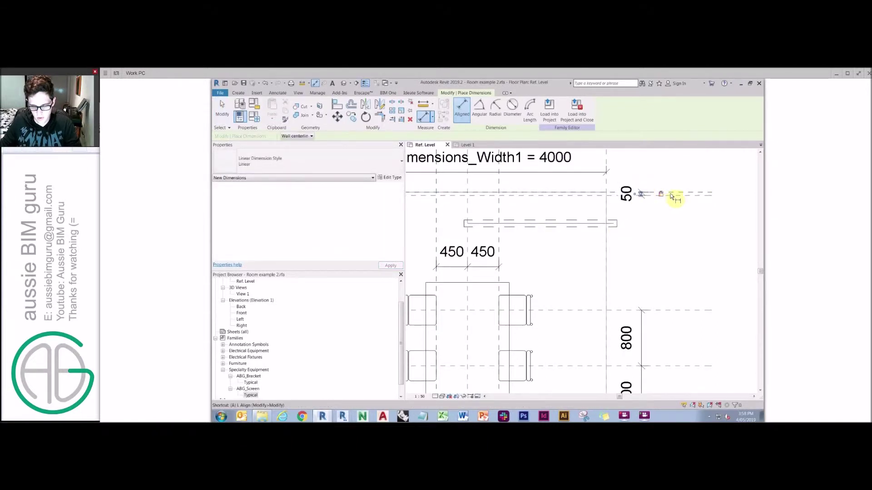
Step: Align the screen to the new reference plane and lock it
{"action": "key", "text": "Escape"}
{"action": "key", "text": "Escape"}
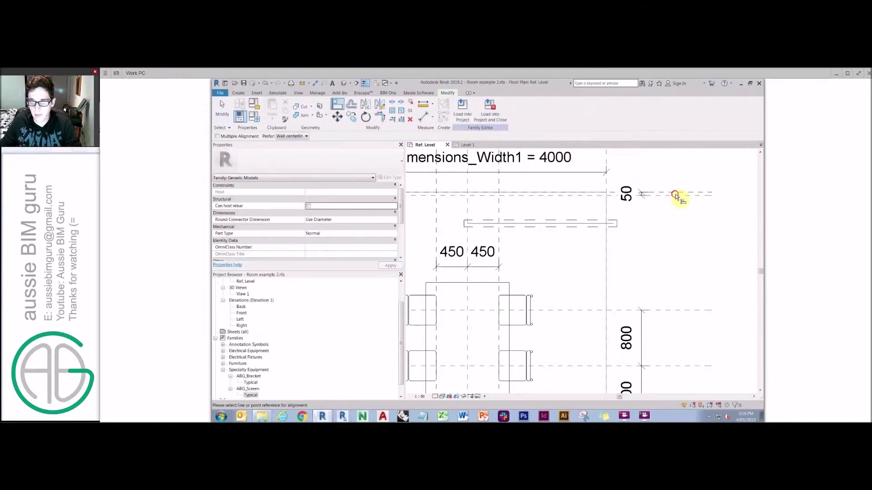
{"action": "left_click", "coordinate": [590, 228]}
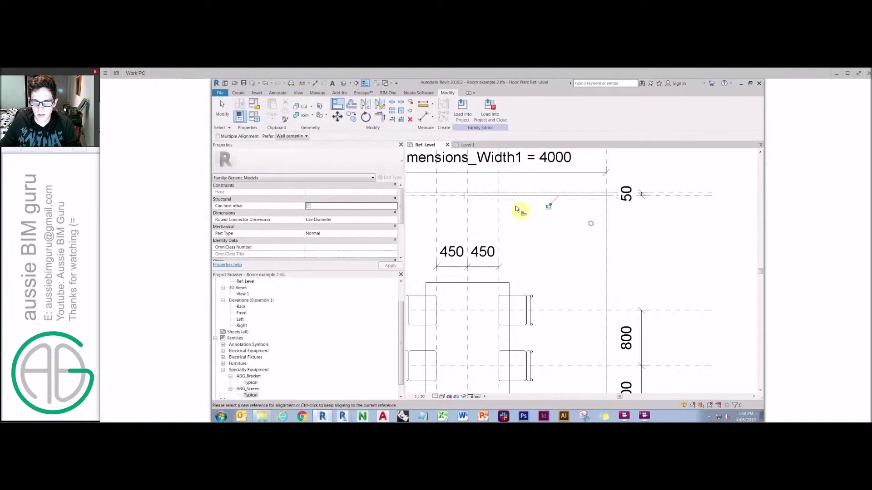
{"action": "left_click", "coordinate": [548, 196]}
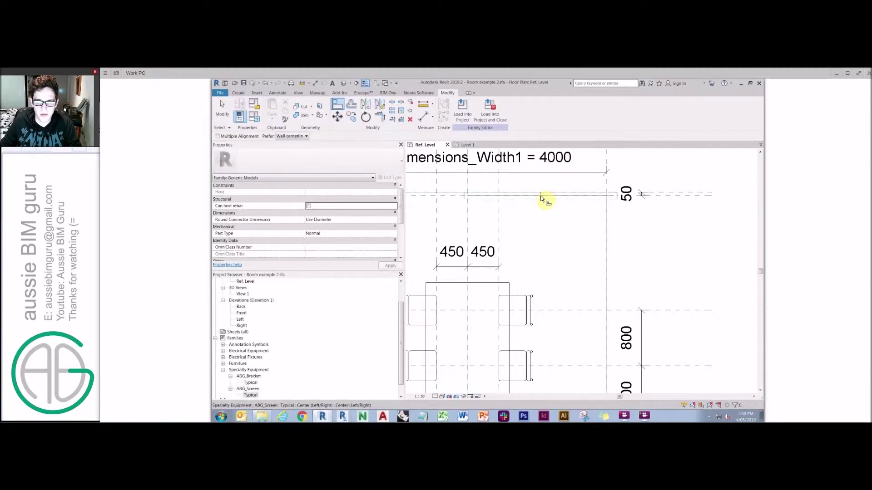
{"action": "scroll", "coordinate": [609, 247], "scroll_direction": "down", "scroll_amount": 3}
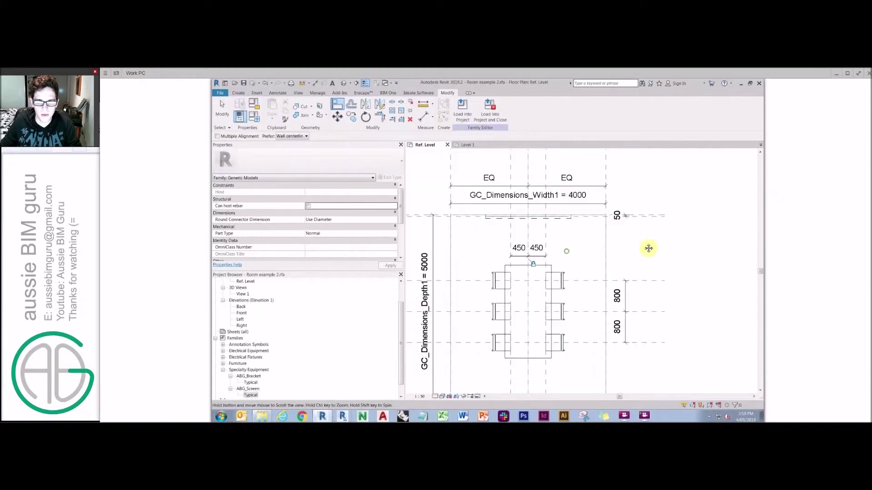
{"action": "middle_click_drag", "start_coordinate": [649, 248], "coordinate": [644, 242]}
{"action": "key", "text": "Escape"}
{"action": "key", "text": "Escape"}
{"action": "left_click", "coordinate": [643, 234]}
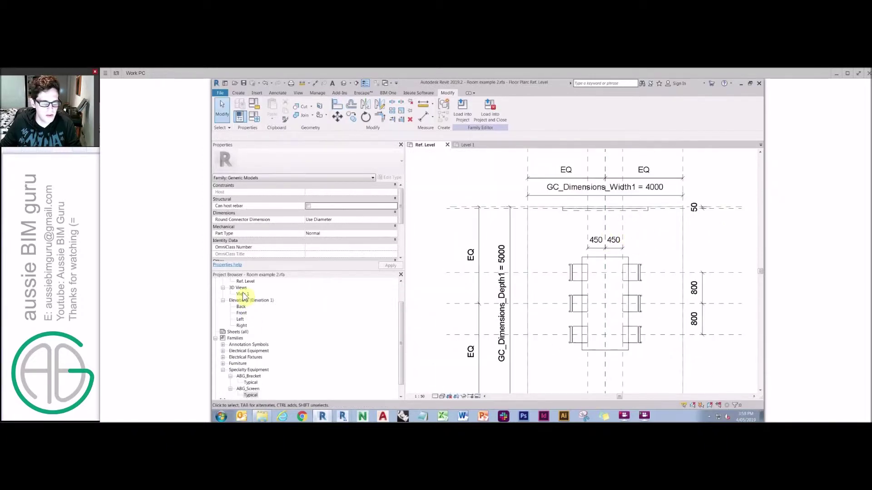
Step: Check the 3D view, reopen Ref. Level, and expand the Electrical Equipment families
{"action": "double_click", "coordinate": [243, 295]}
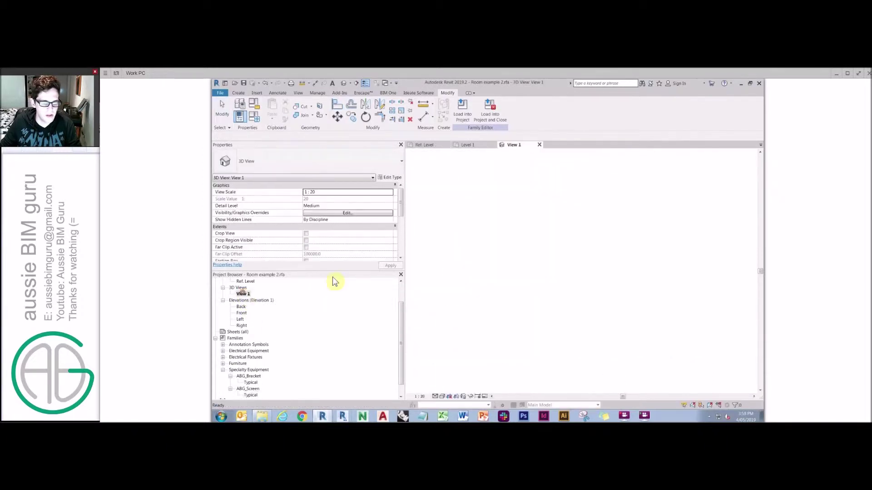
{"action": "left_click", "coordinate": [292, 294]}
{"action": "scroll", "coordinate": [286, 307], "scroll_direction": "up", "scroll_amount": 3}
{"action": "double_click", "coordinate": [247, 294]}
{"action": "left_click", "coordinate": [336, 326]}
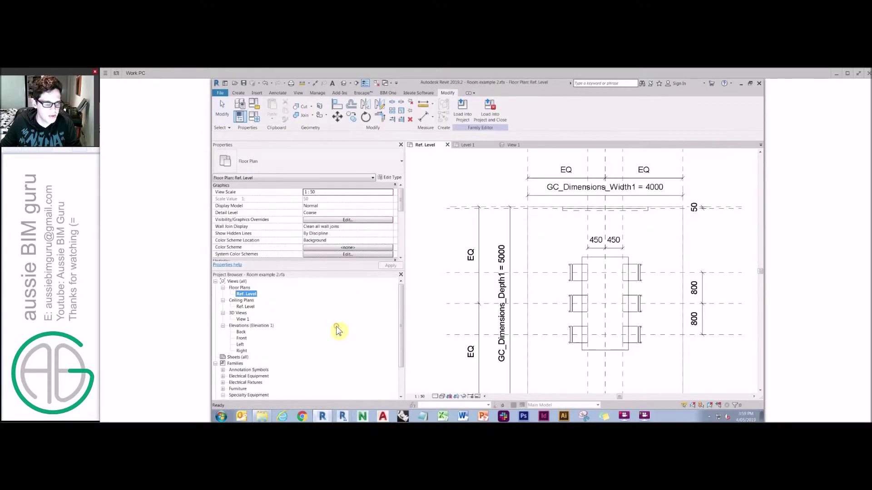
{"action": "scroll", "coordinate": [337, 330], "scroll_direction": "down", "scroll_amount": 1}
{"action": "double_click", "coordinate": [249, 385]}
{"action": "double_click", "coordinate": [253, 364]}
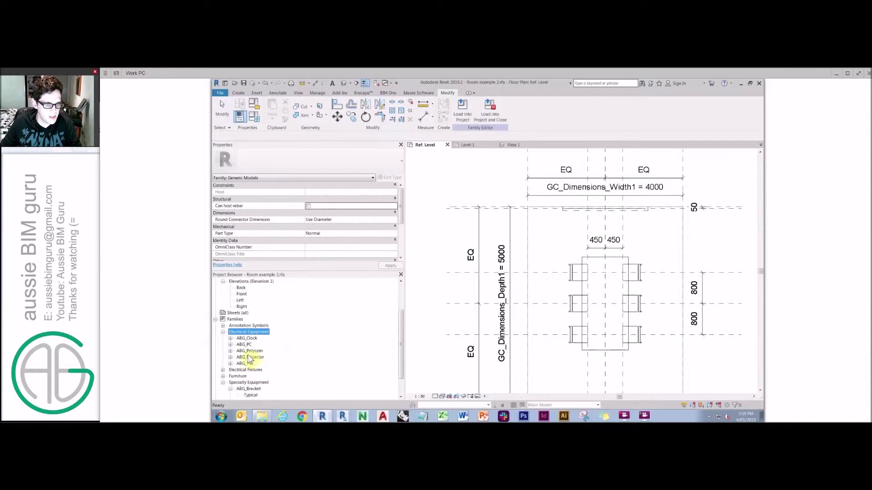
Step: Place the ABG_Projector Typical on the work plane left of the table and rotate it 180°
{"action": "double_click", "coordinate": [253, 357]}
{"action": "left_click_drag", "start_coordinate": [250, 364], "coordinate": [511, 246]}
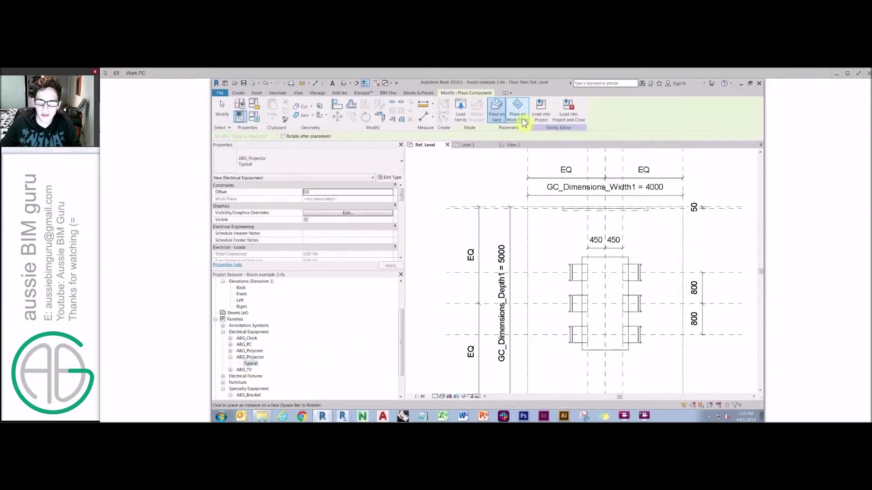
{"action": "left_click", "coordinate": [519, 114]}
{"action": "left_click", "coordinate": [551, 248]}
{"action": "key", "text": "Escape"}
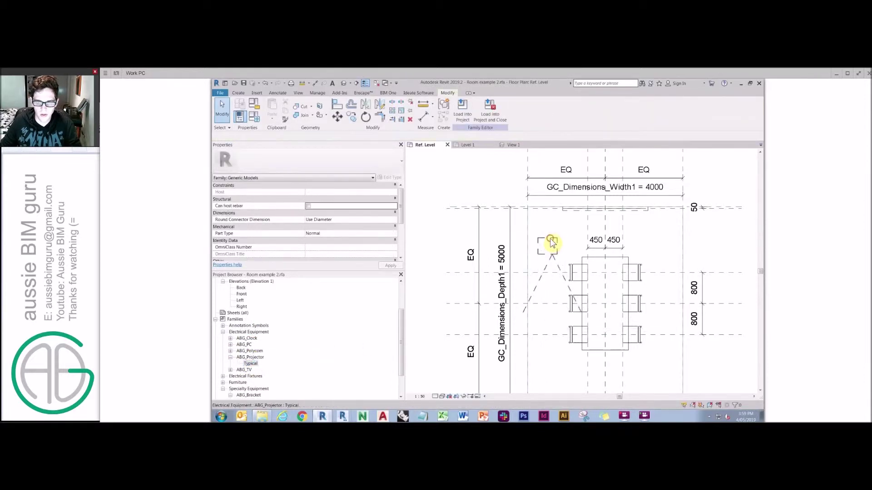
{"action": "key", "text": "r"}
{"action": "key", "text": "o"}
{"action": "left_click", "coordinate": [593, 219]}
{"action": "type", "text": "180"}
{"action": "key", "text": "Return"}
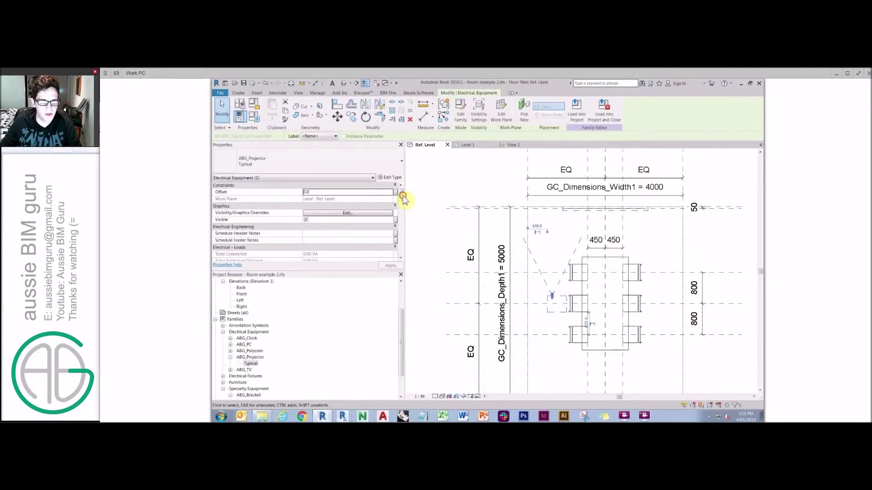
Step: Set the projector's throw depth and width to 2000 and link throw width to a family parameter
{"action": "left_click_drag", "start_coordinate": [403, 196], "coordinate": [403, 222]}
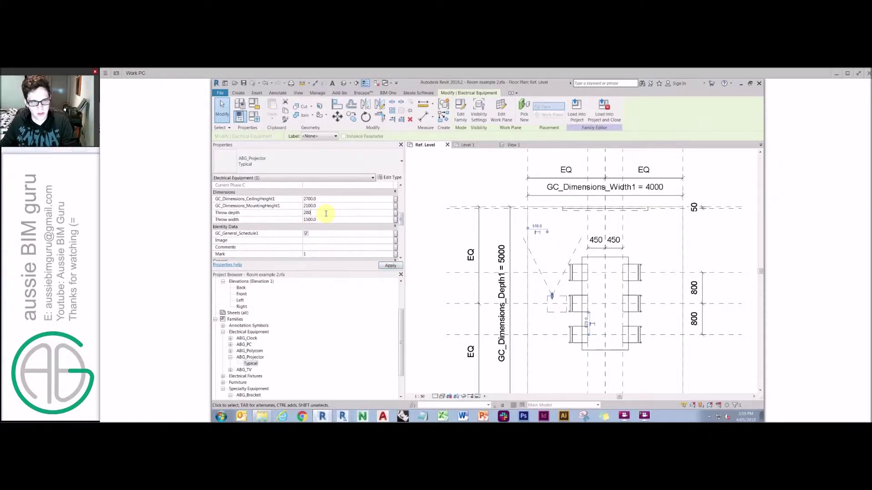
{"action": "key", "text": "Return"}
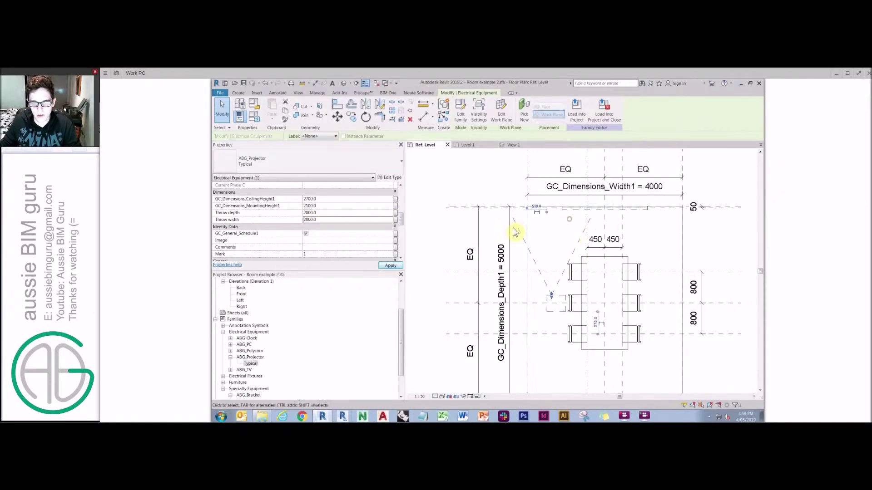
{"action": "left_click", "coordinate": [395, 220]}
{"action": "left_click", "coordinate": [420, 256]}
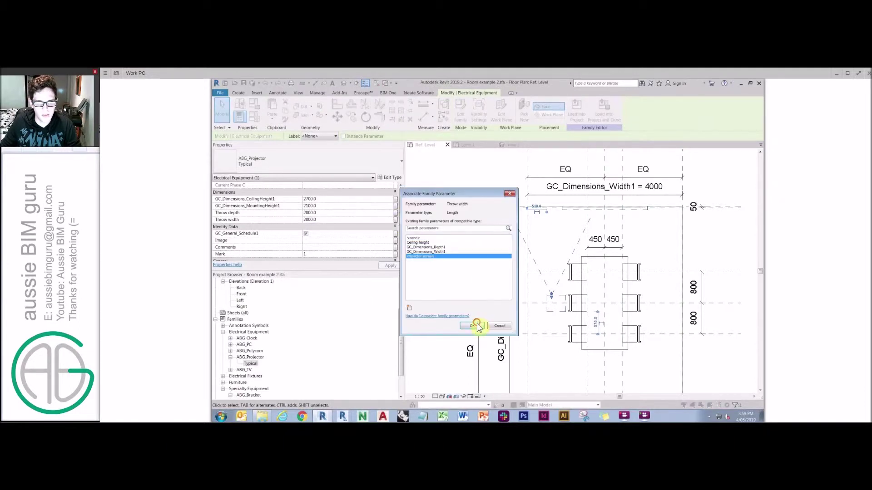
{"action": "left_click", "coordinate": [472, 326]}
{"action": "left_click", "coordinate": [651, 234]}
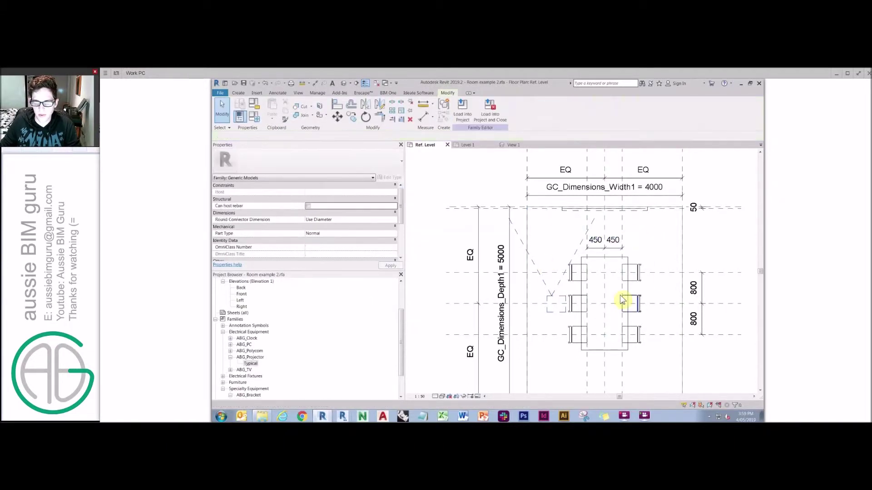
{"action": "left_click", "coordinate": [606, 232]}
Step: Copy the centre reference plane beside the table and set the copy to Not a Reference
{"action": "scroll", "coordinate": [553, 297], "scroll_direction": "up", "scroll_amount": 1}
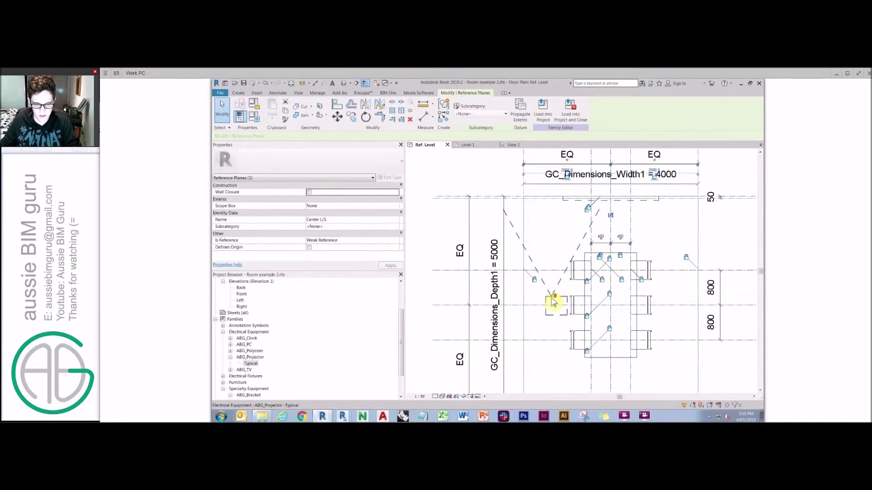
{"action": "scroll", "coordinate": [553, 302], "scroll_direction": "up", "scroll_amount": 3}
{"action": "key", "text": "c"}
{"action": "key", "text": "o"}
{"action": "left_click", "coordinate": [551, 295]}
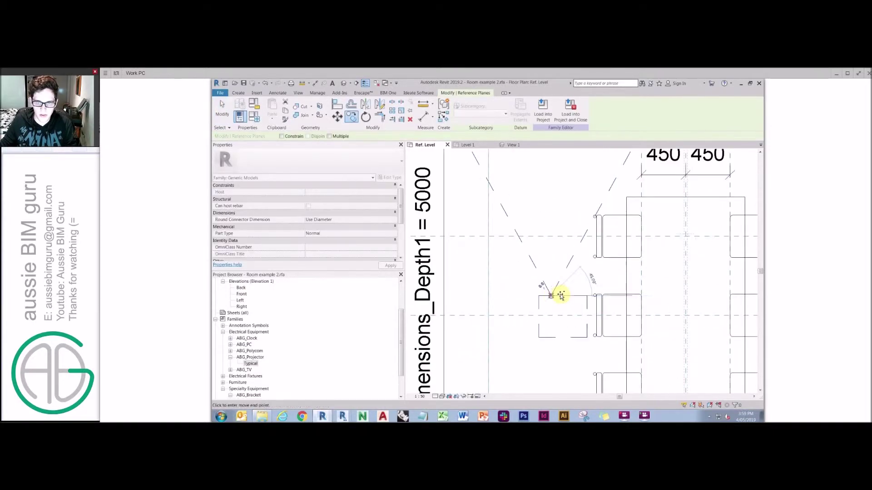
{"action": "left_click", "coordinate": [561, 296]}
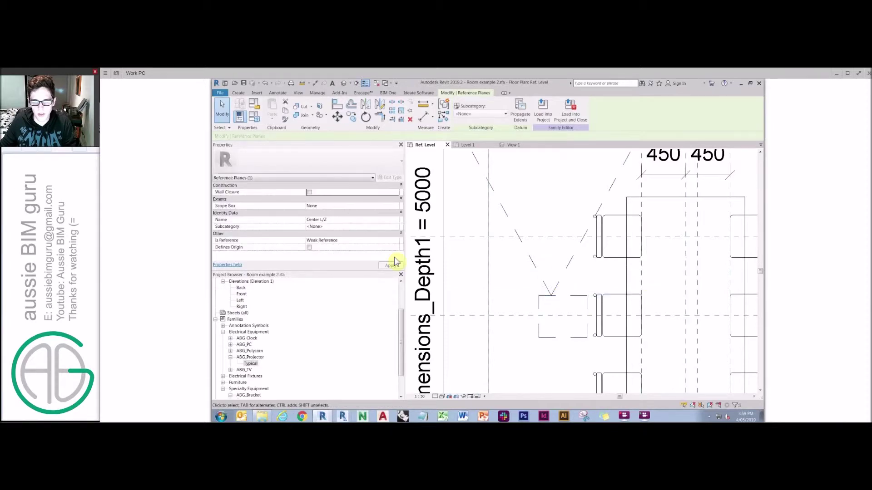
{"action": "left_click", "coordinate": [396, 240]}
{"action": "left_click", "coordinate": [356, 246]}
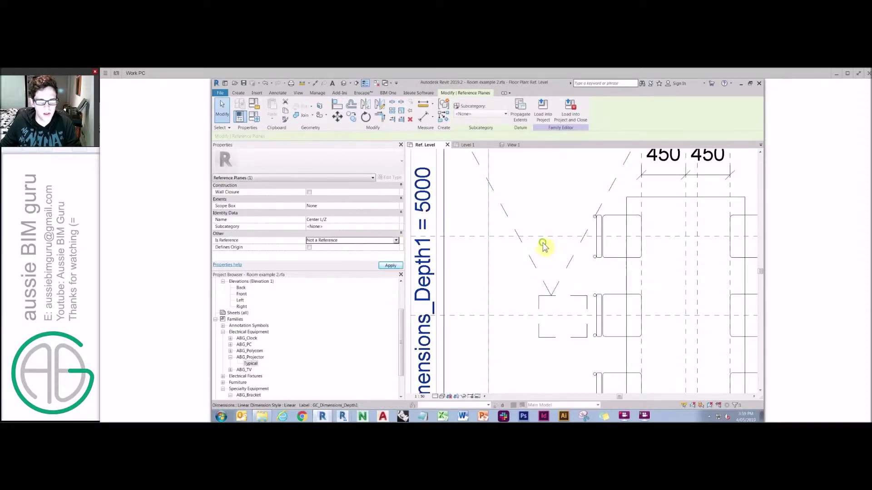
Step: Dimension the new plane 120 from the centre plane
{"action": "scroll", "coordinate": [629, 243], "scroll_direction": "down", "scroll_amount": 2}
{"action": "key", "text": "d"}
{"action": "key", "text": "i"}
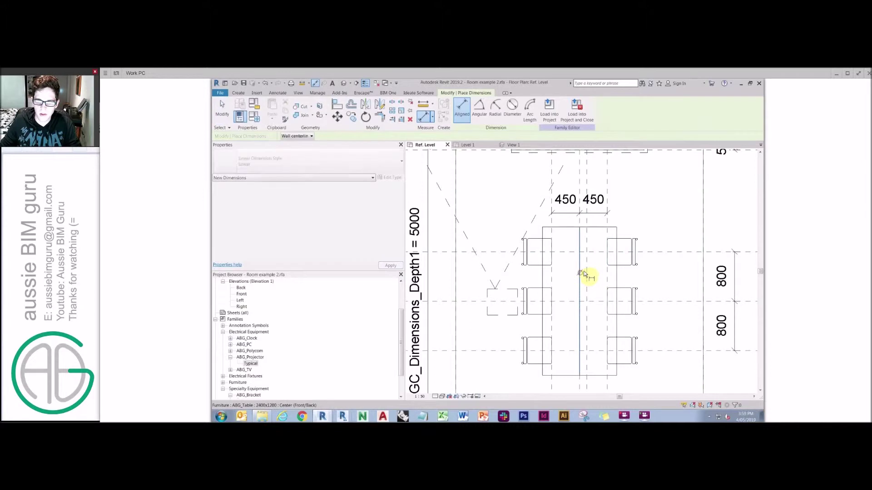
{"action": "left_click", "coordinate": [583, 271]}
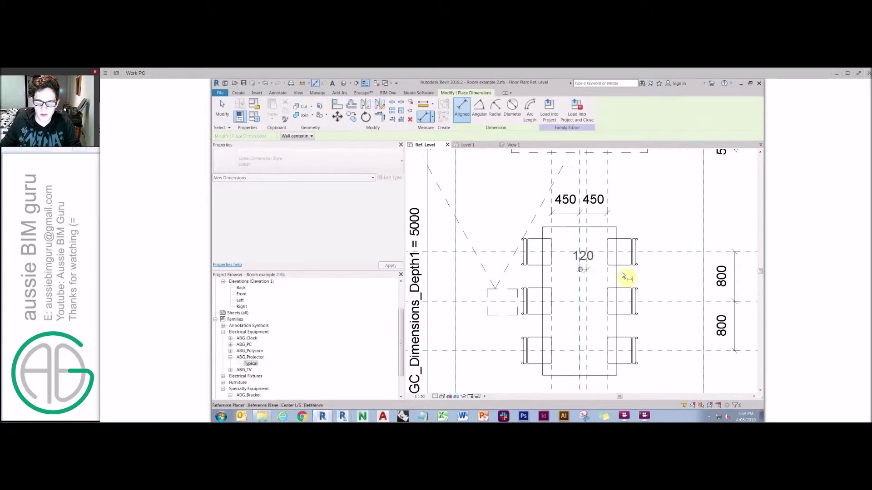
{"action": "left_click", "coordinate": [623, 276]}
Step: Align the projector to the table's centre planes
{"action": "key", "text": "l"}
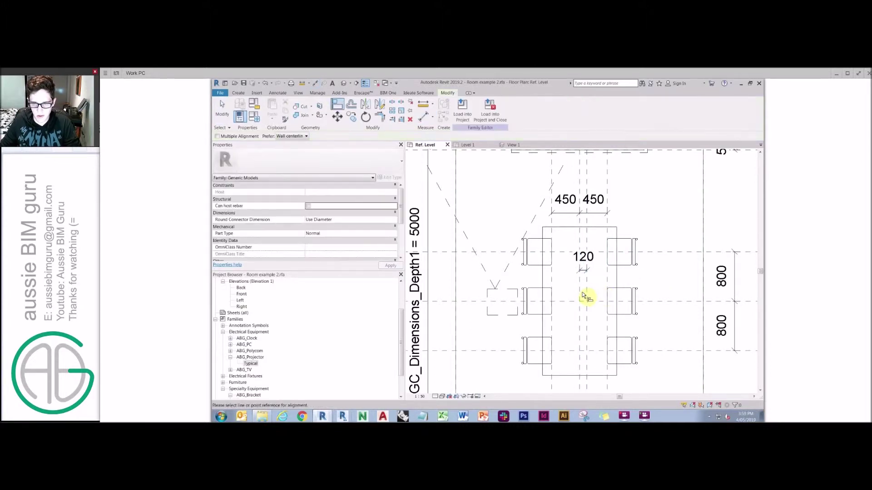
{"action": "left_click", "coordinate": [586, 295]}
{"action": "left_click", "coordinate": [503, 293]}
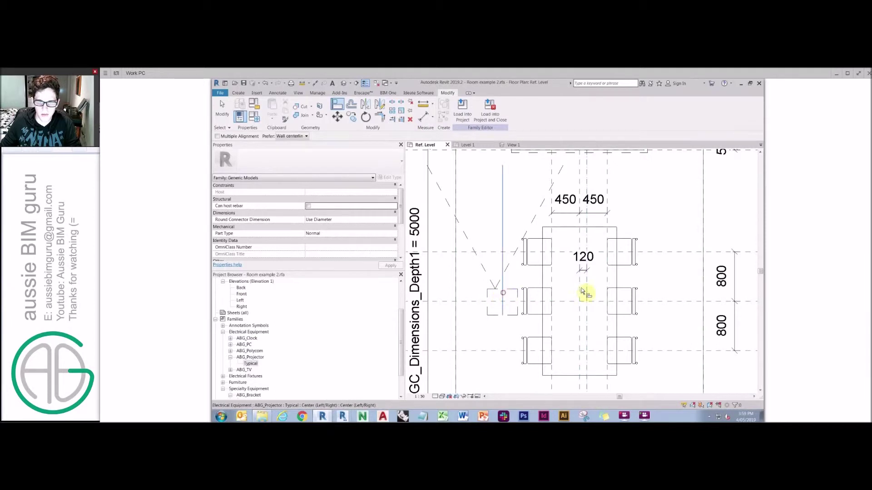
{"action": "left_click", "coordinate": [668, 302]}
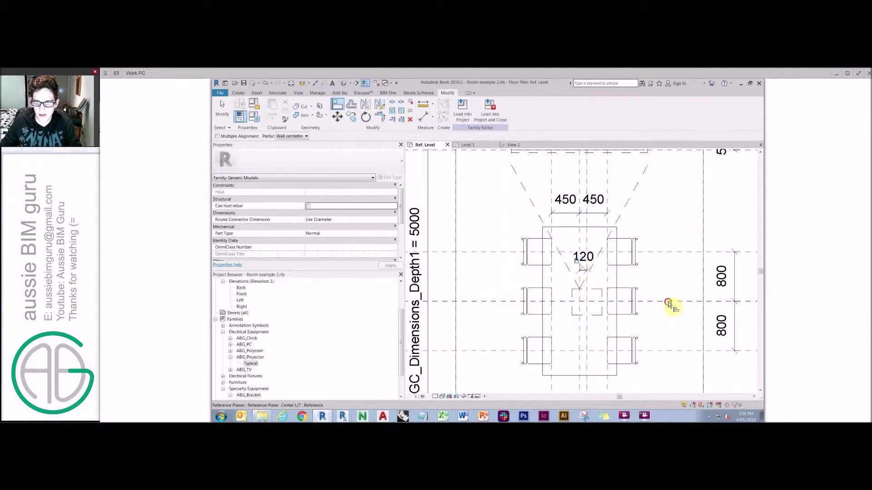
{"action": "left_click", "coordinate": [587, 300]}
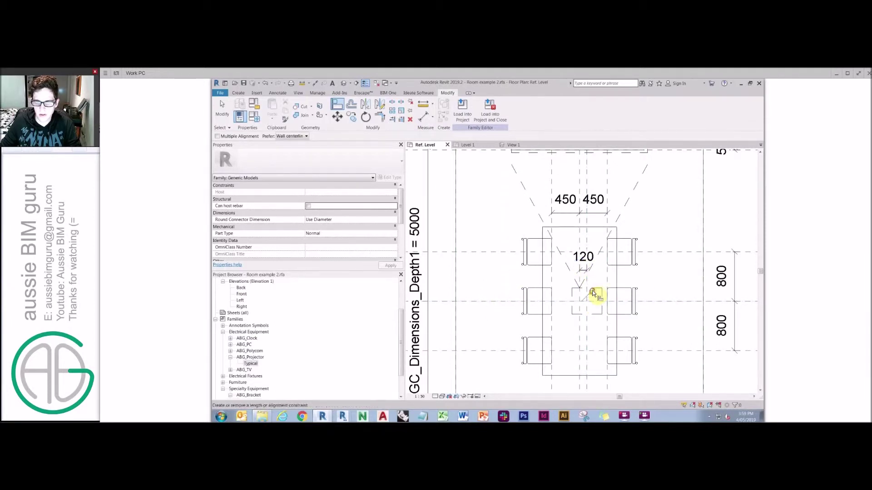
{"action": "scroll", "coordinate": [593, 293], "scroll_direction": "down", "scroll_amount": 2}
{"action": "key", "text": "Escape"}
Step: Start moving the projector from the table's top midpoint, then cancel the move
{"action": "left_click", "coordinate": [585, 224]}
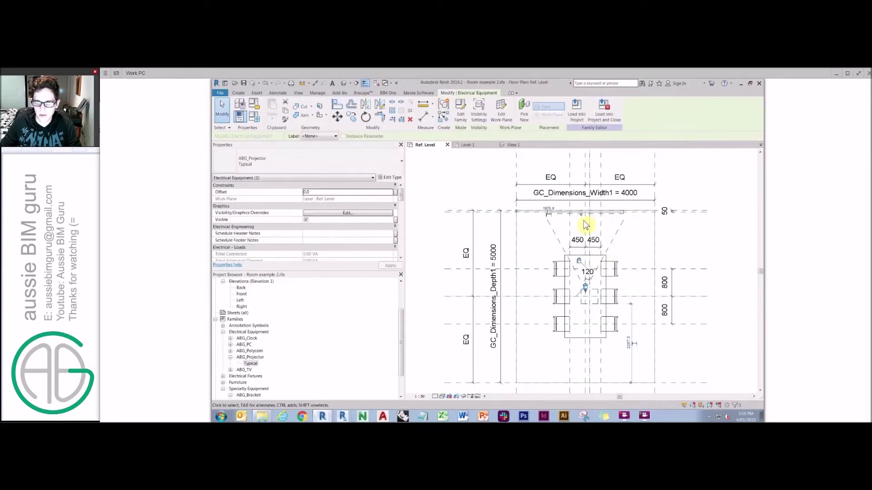
{"action": "left_click", "coordinate": [629, 233]}
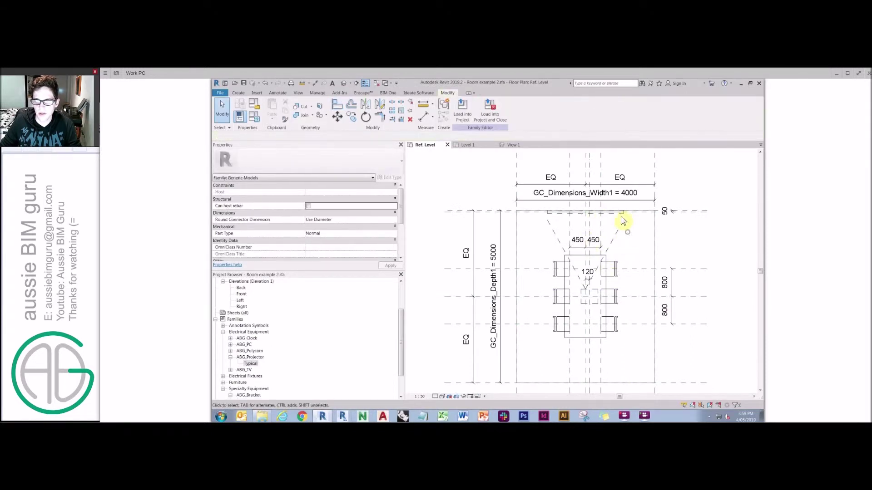
{"action": "scroll", "coordinate": [628, 220], "scroll_direction": "up", "scroll_amount": 5}
{"action": "key", "text": "m"}
{"action": "key", "text": "v"}
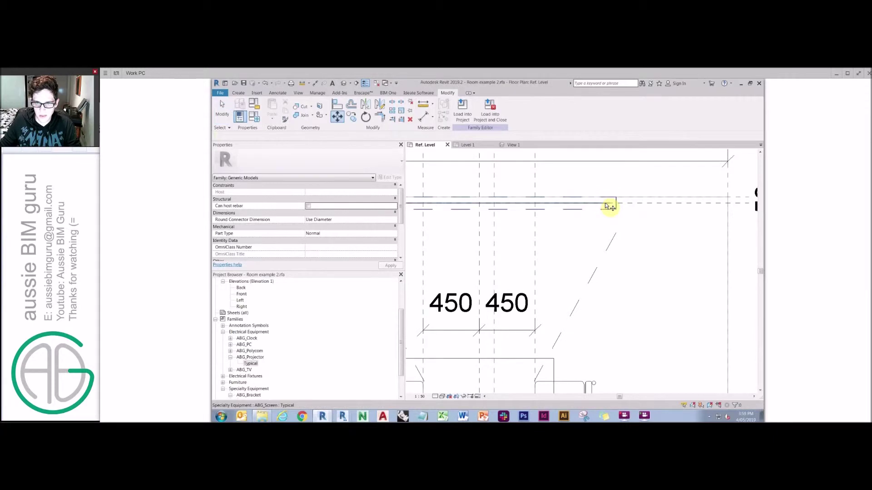
{"action": "left_click", "coordinate": [608, 206]}
{"action": "key", "text": "space"}
{"action": "left_click", "coordinate": [605, 204]}
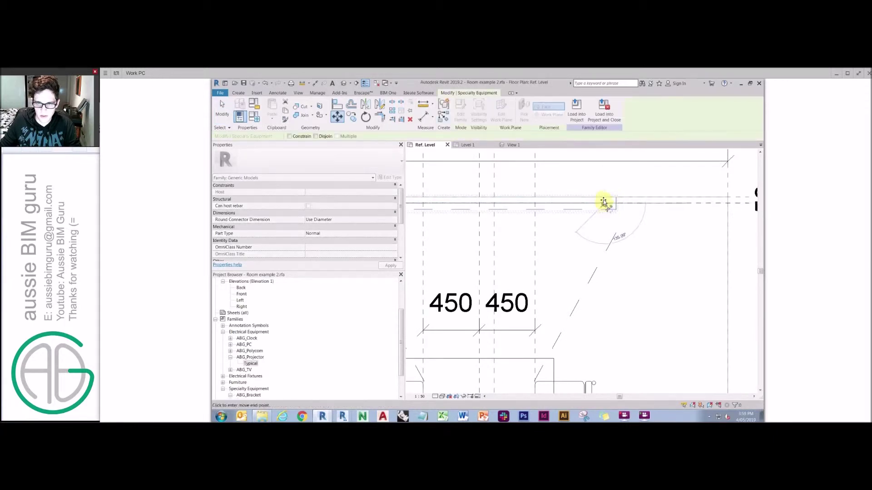
{"action": "scroll", "coordinate": [603, 199], "scroll_direction": "down", "scroll_amount": 4}
{"action": "middle_click_drag", "start_coordinate": [570, 370], "coordinate": [580, 254]}
{"action": "key", "text": "Escape"}
{"action": "scroll", "coordinate": [535, 294], "scroll_direction": "up", "scroll_amount": 4}
{"action": "left_click", "coordinate": [542, 273]}
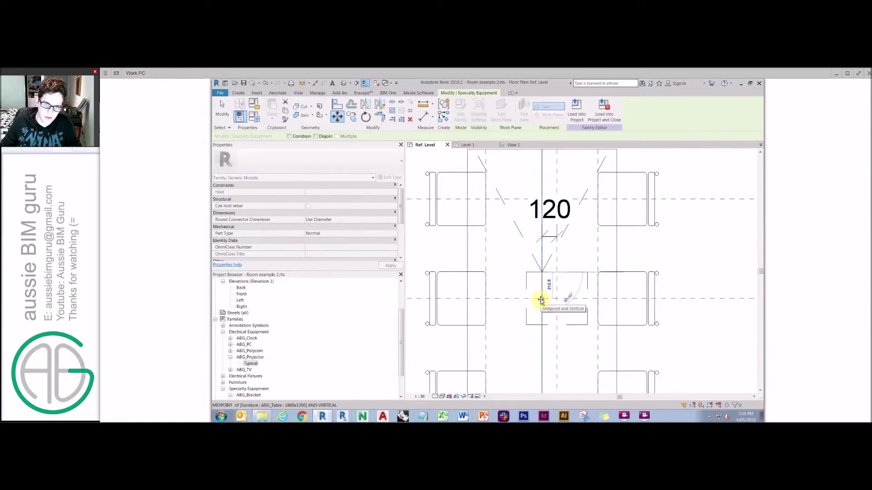
{"action": "scroll", "coordinate": [540, 300], "scroll_direction": "down", "scroll_amount": 2}
{"action": "key", "text": "Escape"}
{"action": "key", "text": "Escape"}
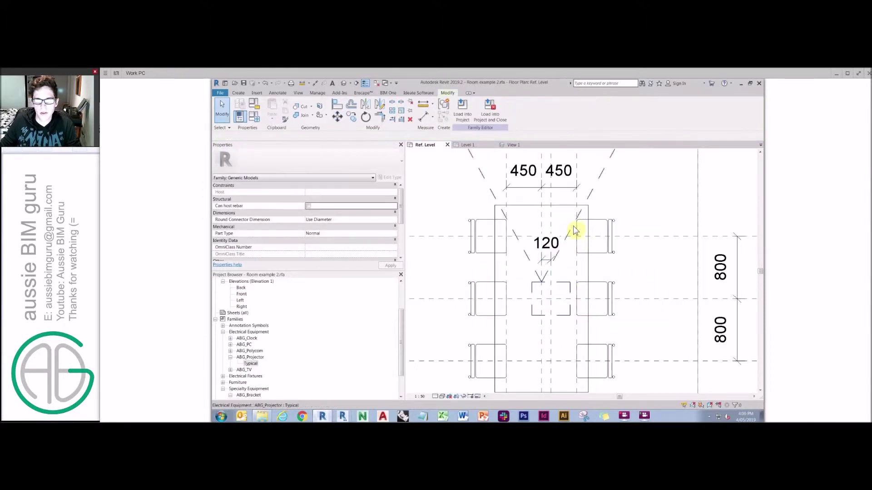
Step: Link the projector's Throw depth to a new family parameter named Throw depth
{"action": "left_click", "coordinate": [575, 234]}
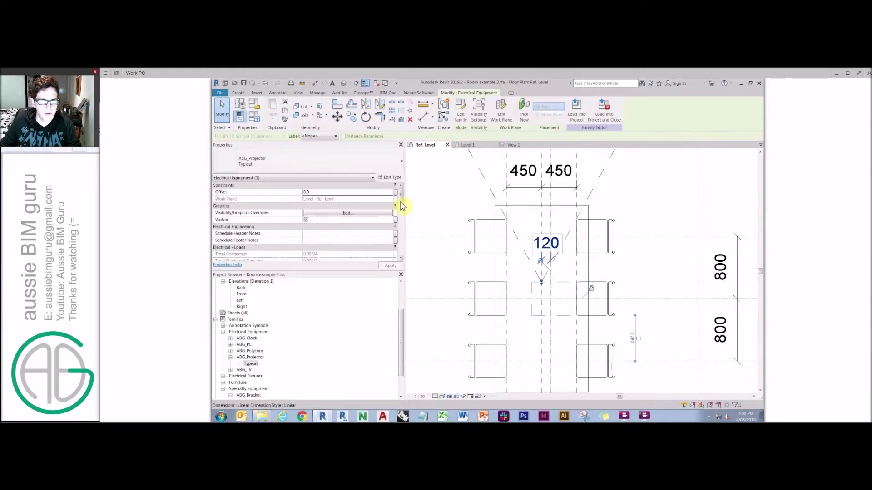
{"action": "scroll", "coordinate": [400, 225], "scroll_direction": "down", "scroll_amount": 5}
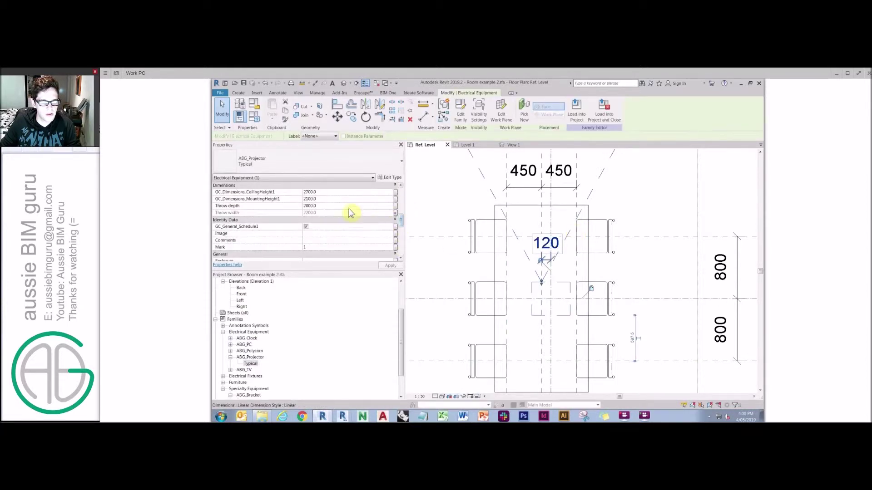
{"action": "left_click", "coordinate": [395, 206]}
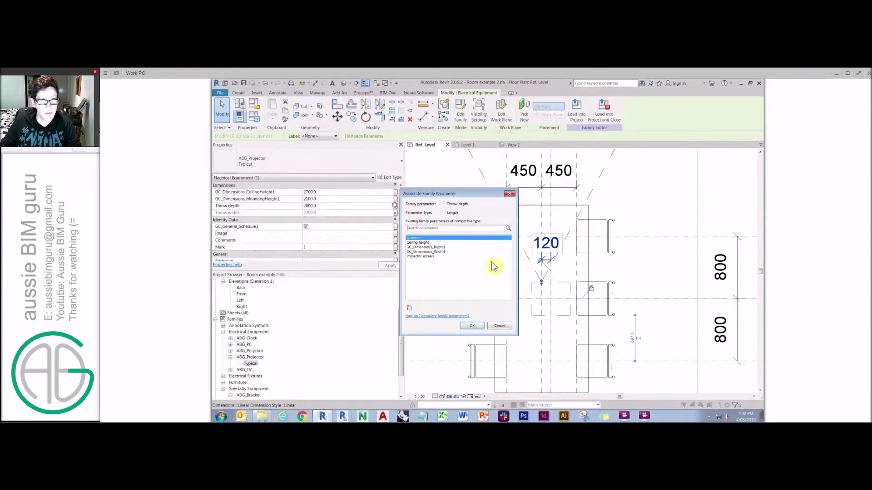
{"action": "left_click", "coordinate": [408, 309]}
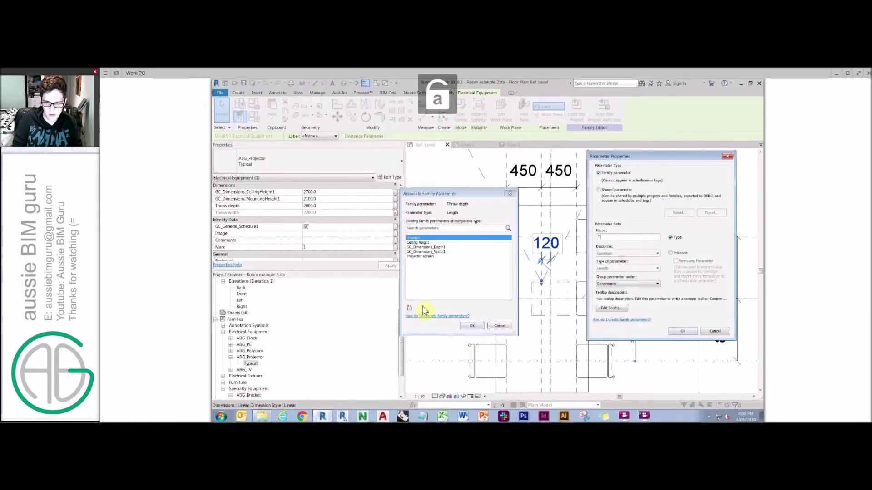
{"action": "type", "text": "depth"}
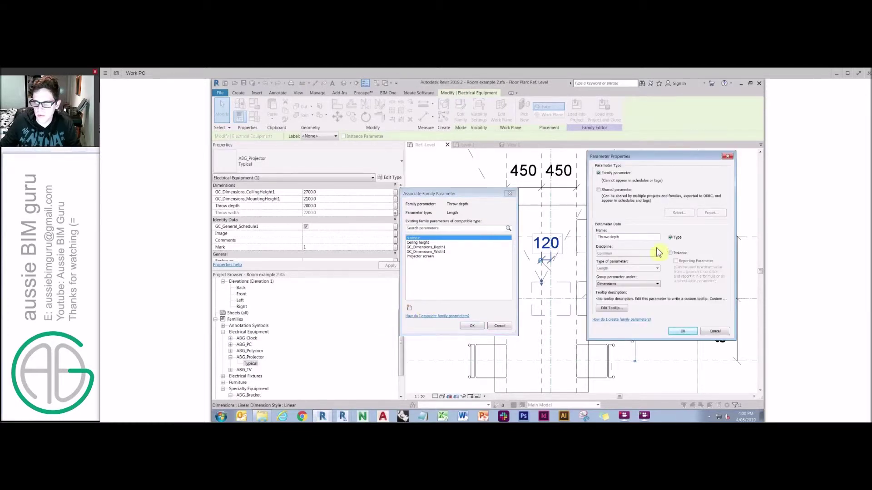
{"action": "left_click", "coordinate": [681, 331]}
{"action": "left_click", "coordinate": [472, 325]}
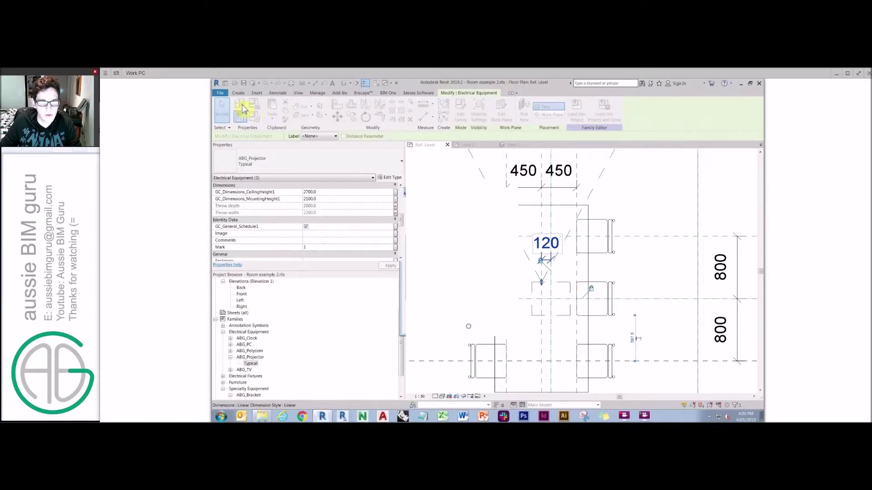
Step: Set Throw depth's formula to GC_Dimensions_Depth1/2 − 262.5 and load the family, overwriting the existing version
{"action": "left_click", "coordinate": [239, 104]}
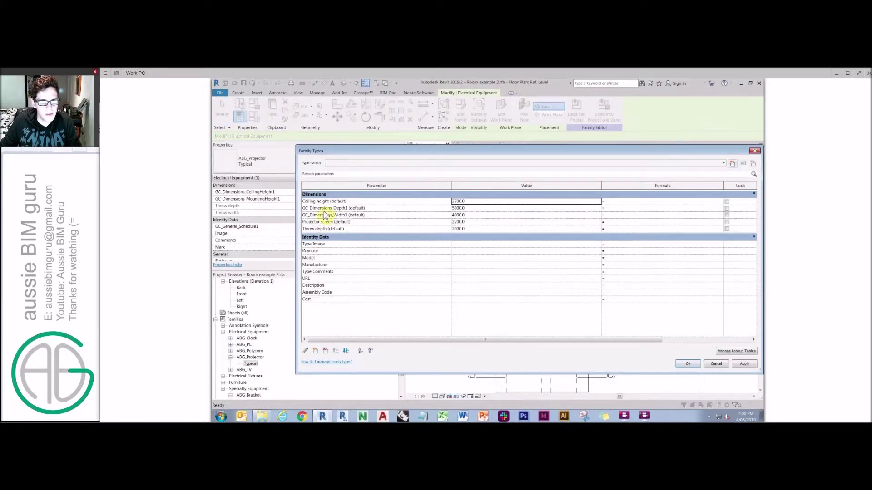
{"action": "double_click", "coordinate": [347, 208]}
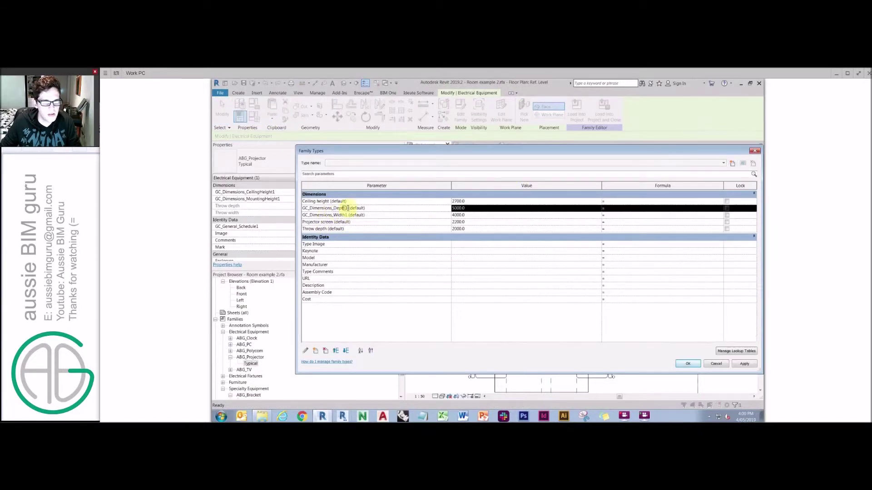
{"action": "left_click", "coordinate": [629, 230]}
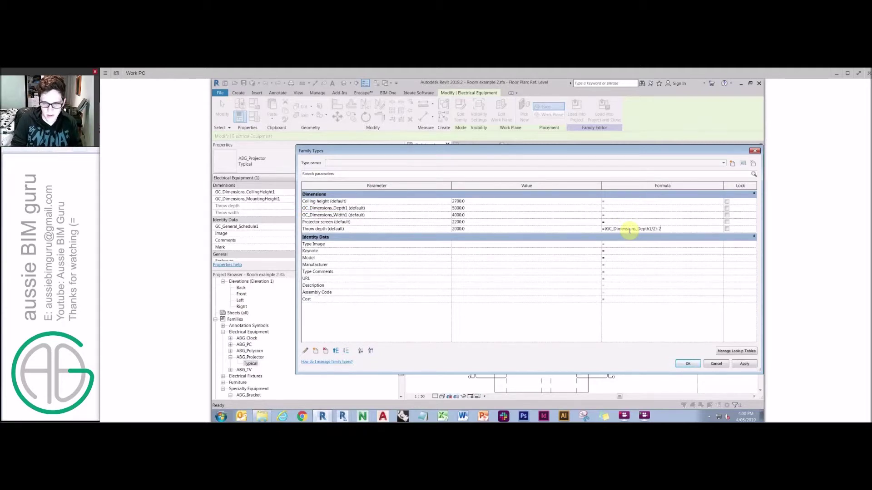
{"action": "left_click", "coordinate": [688, 364]}
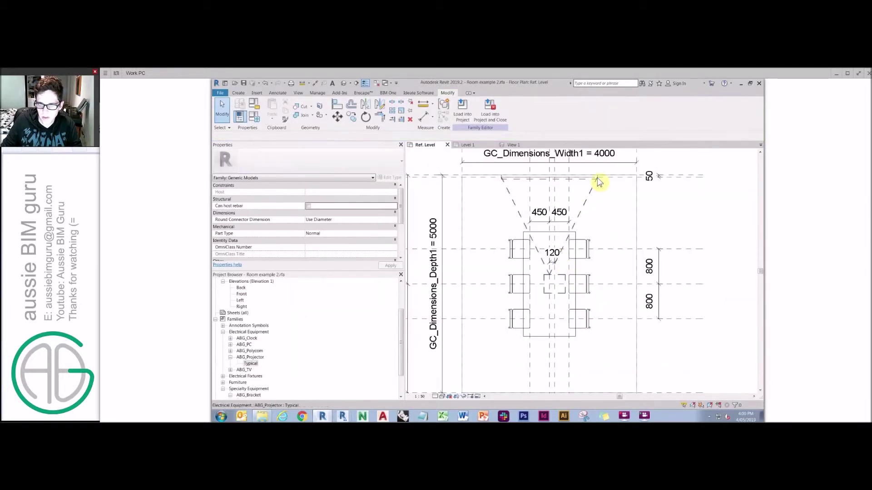
{"action": "left_click", "coordinate": [458, 115]}
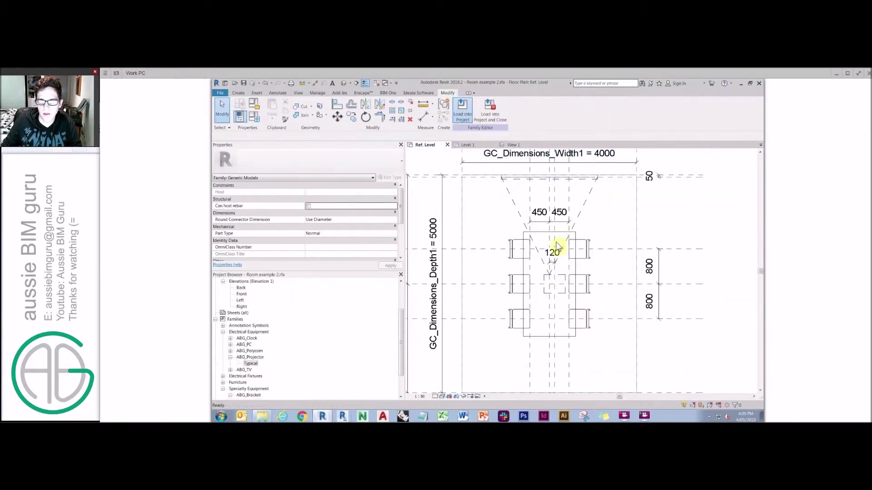
{"action": "left_click", "coordinate": [498, 250]}
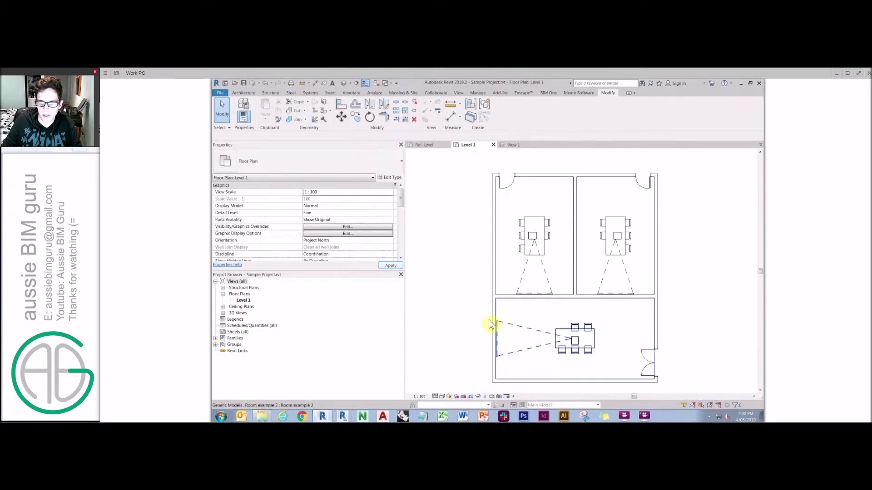
Step: Flex Room example 2's depth with its grip to test the projector throw, then return to 3D View 1
{"action": "left_click", "coordinate": [533, 232]}
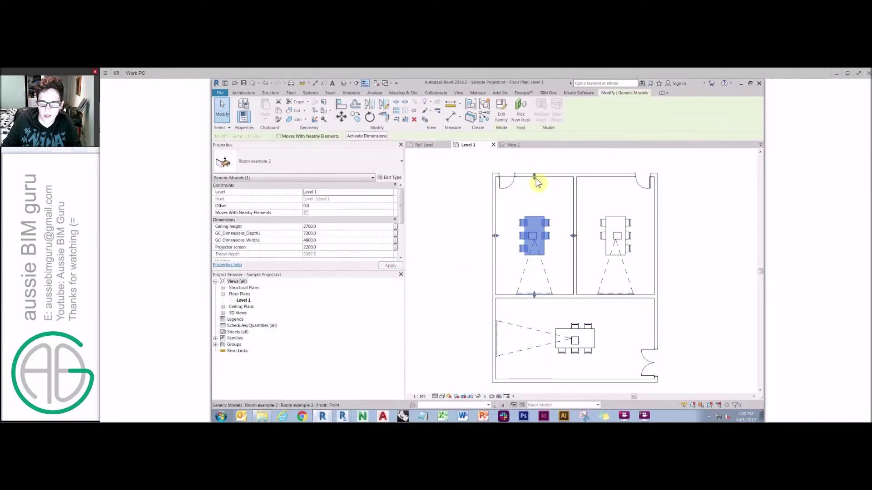
{"action": "mouse_move", "coordinate": [536, 179]}
{"action": "left_mouse_down"}
{"action": "mouse_move", "coordinate": [534, 203]}
{"action": "mouse_move", "coordinate": [535, 178]}
{"action": "left_mouse_up"}
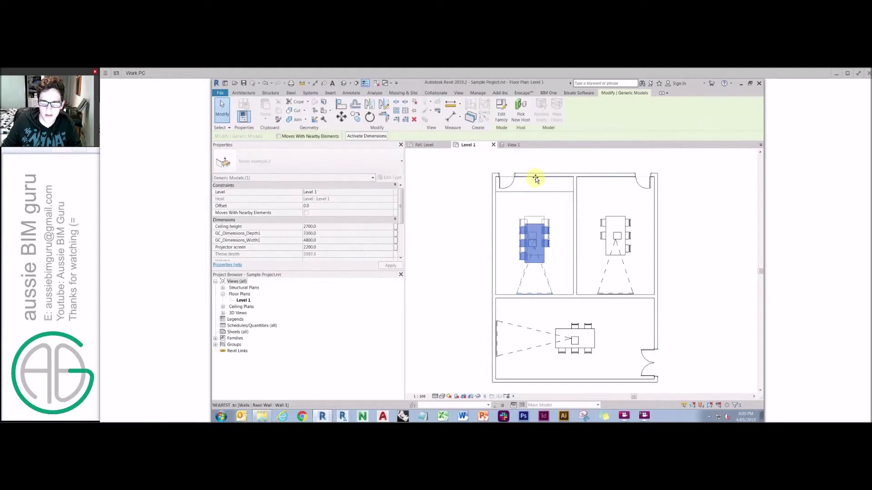
{"action": "left_click", "coordinate": [689, 268]}
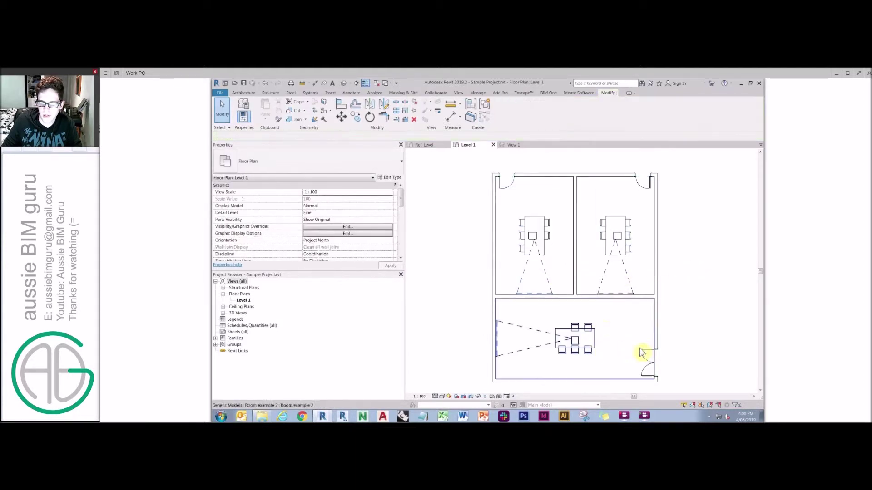
{"action": "left_click", "coordinate": [513, 145]}
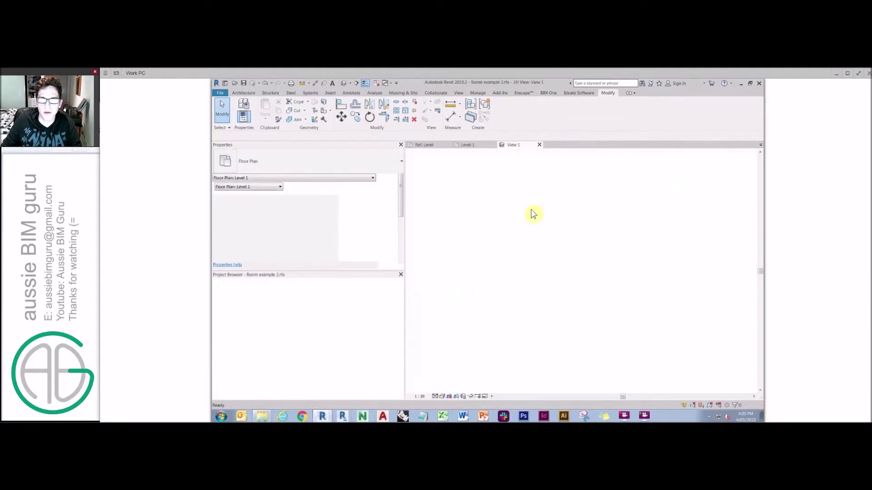
Step: Open the family's Ref. Level floor plan
{"action": "left_click", "coordinate": [242, 288]}
{"action": "scroll", "coordinate": [250, 299], "scroll_direction": "up", "scroll_amount": 3}
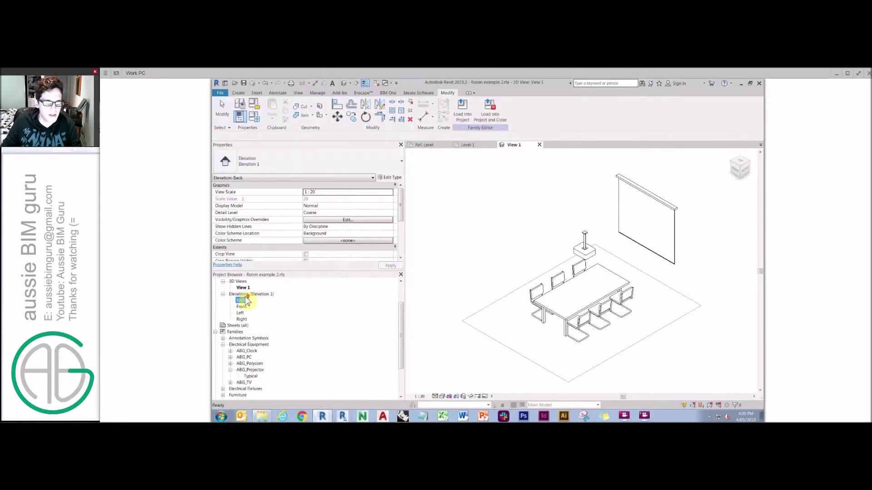
{"action": "double_click", "coordinate": [248, 295]}
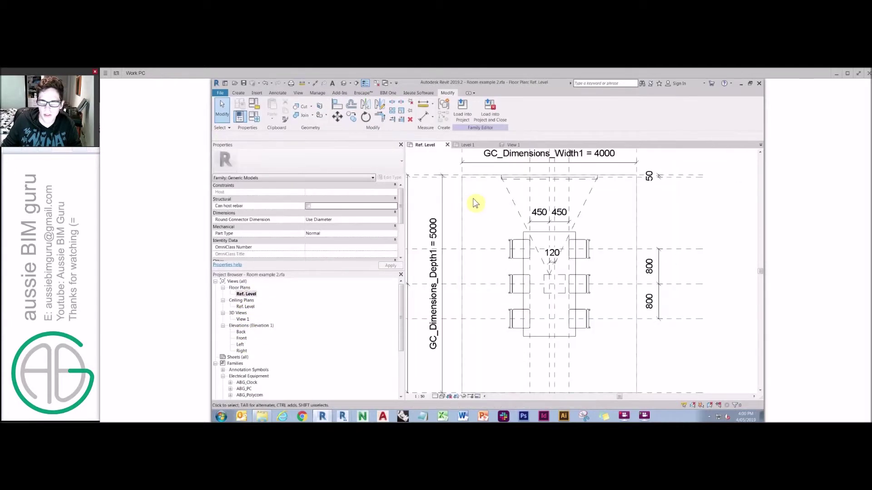
{"action": "scroll", "coordinate": [295, 333], "scroll_direction": "down", "scroll_amount": 4}
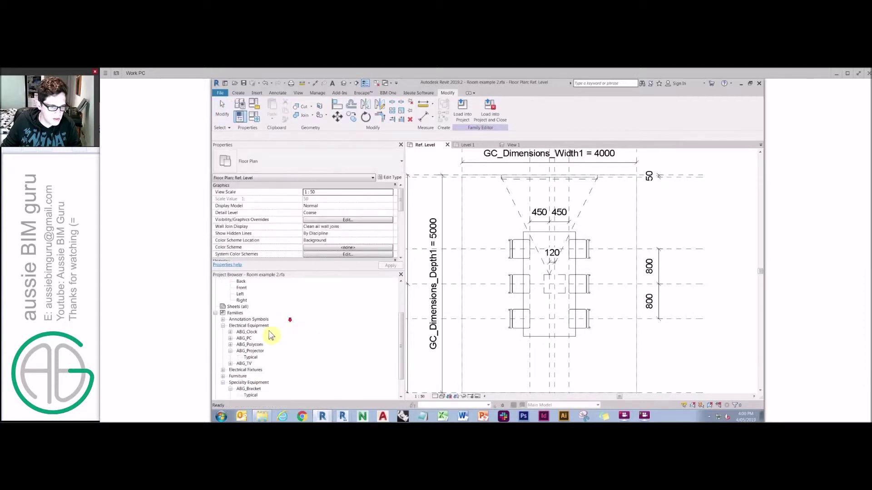
{"action": "scroll", "coordinate": [248, 385], "scroll_direction": "down", "scroll_amount": 2}
Step: Place an ABG_Bracket Typical right of the projector and an ABG_TV Typical beside it
{"action": "left_click_drag", "start_coordinate": [251, 370], "coordinate": [447, 218]}
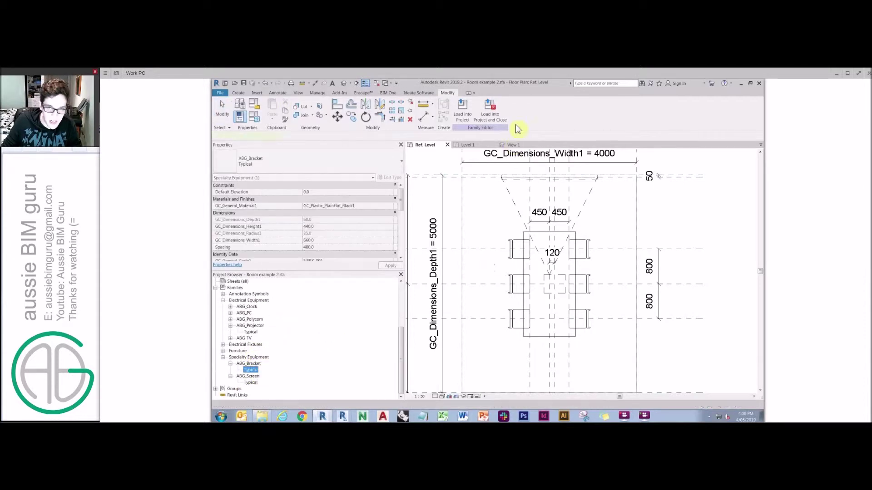
{"action": "left_click", "coordinate": [518, 116]}
{"action": "left_click", "coordinate": [609, 208]}
{"action": "key", "text": "Escape"}
{"action": "key", "text": "Escape"}
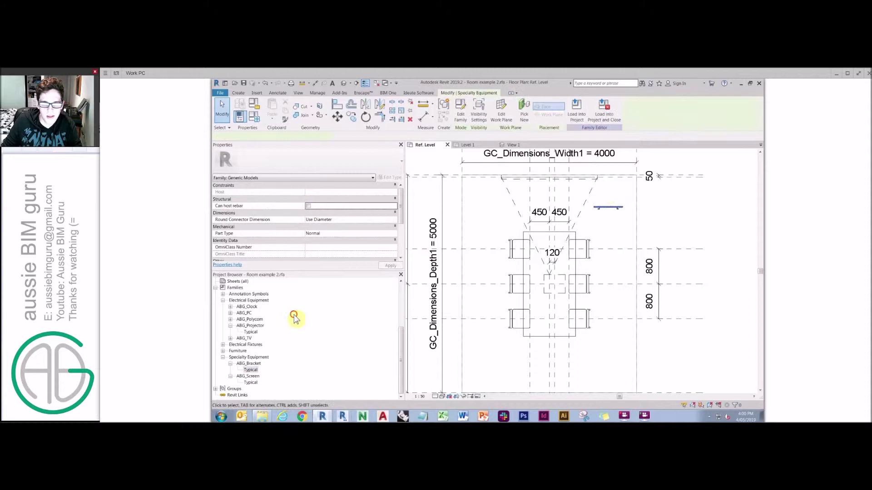
{"action": "double_click", "coordinate": [247, 339]}
{"action": "left_click_drag", "start_coordinate": [251, 345], "coordinate": [532, 213]}
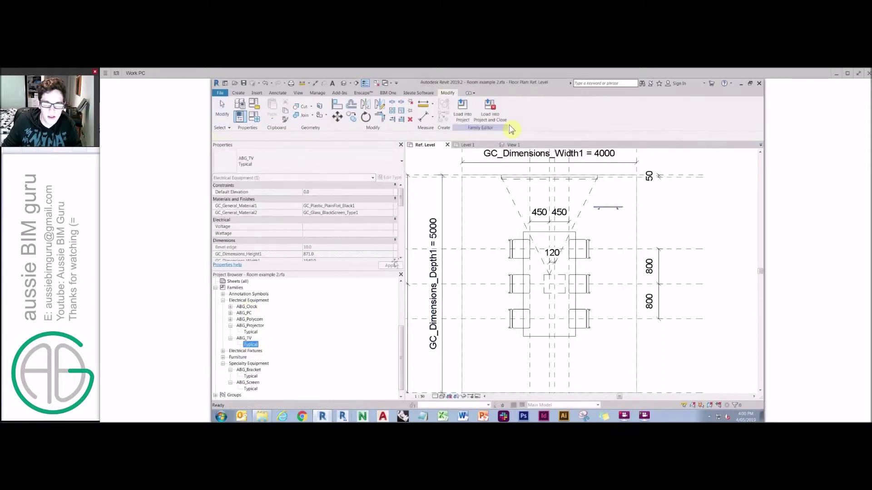
{"action": "left_click", "coordinate": [516, 113]}
{"action": "left_click", "coordinate": [672, 207]}
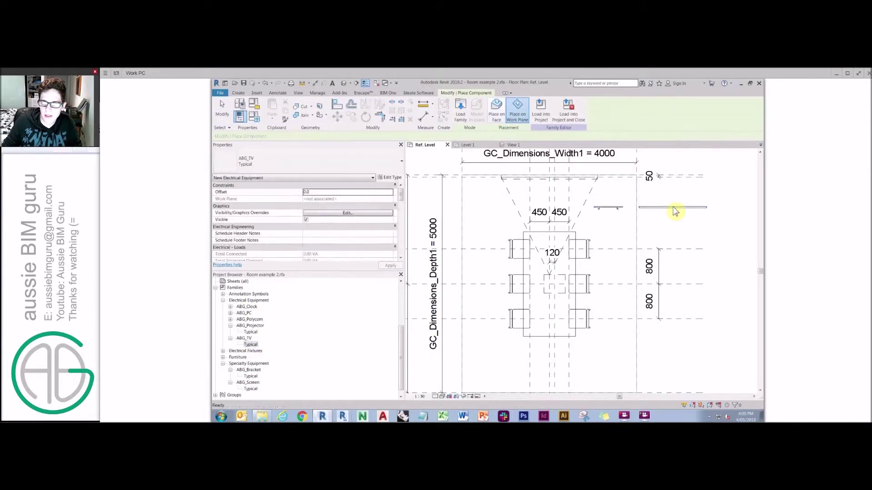
{"action": "key", "text": "Escape"}
Step: Select the projector screen and projector together and start linking their visibility to a parameter
{"action": "scroll", "coordinate": [401, 218], "scroll_direction": "down", "scroll_amount": 5}
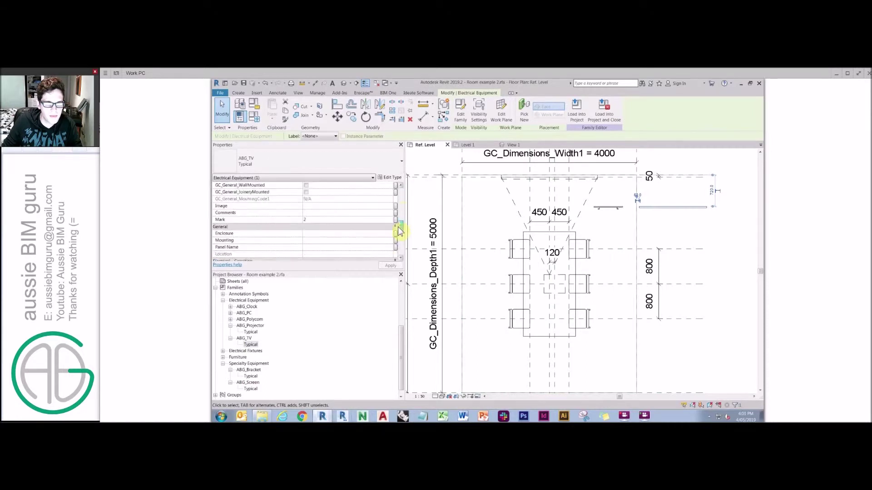
{"action": "left_click", "coordinate": [608, 207]}
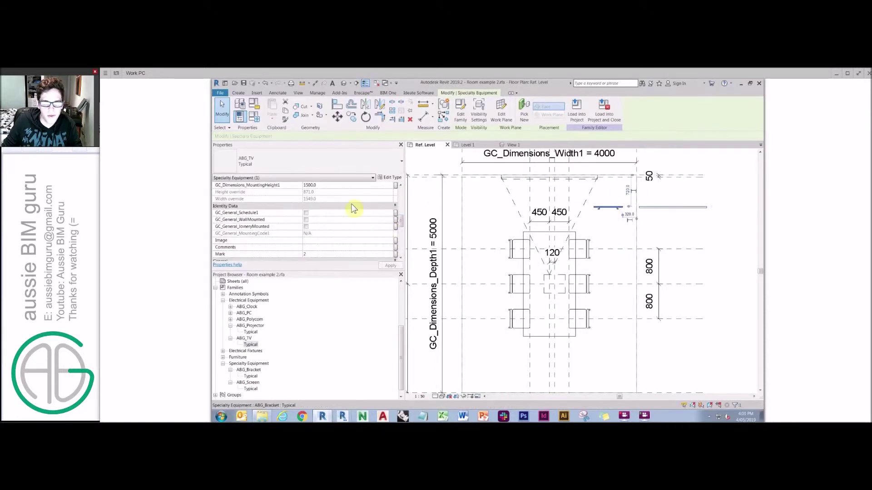
{"action": "scroll", "coordinate": [350, 205], "scroll_direction": "down", "scroll_amount": 3}
{"action": "scroll", "coordinate": [401, 236], "scroll_direction": "up", "scroll_amount": 2}
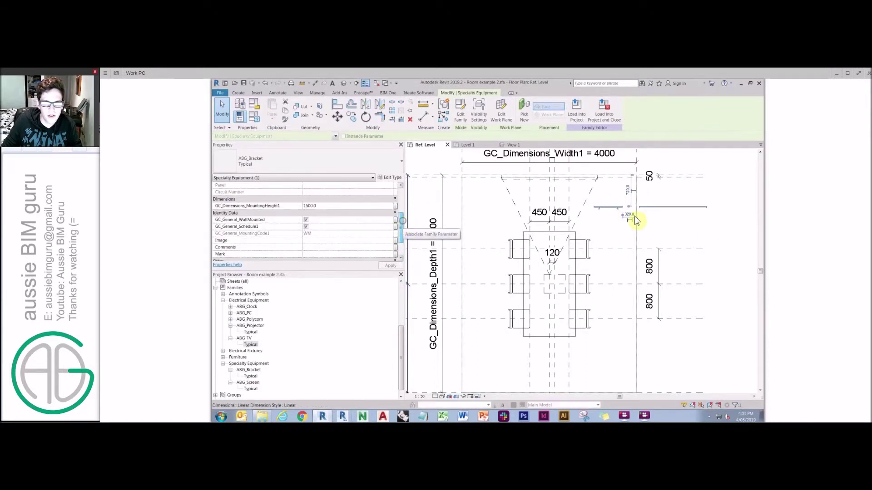
{"action": "left_click", "coordinate": [711, 226]}
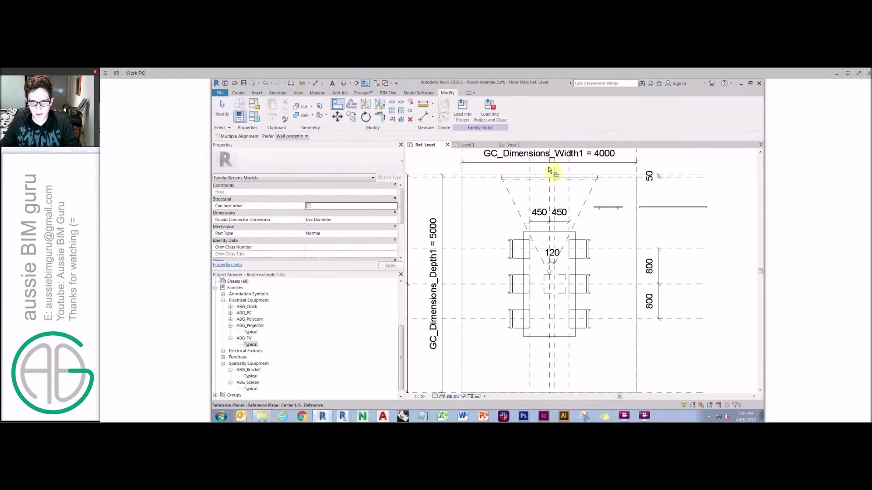
{"action": "left_click", "coordinate": [591, 179]}
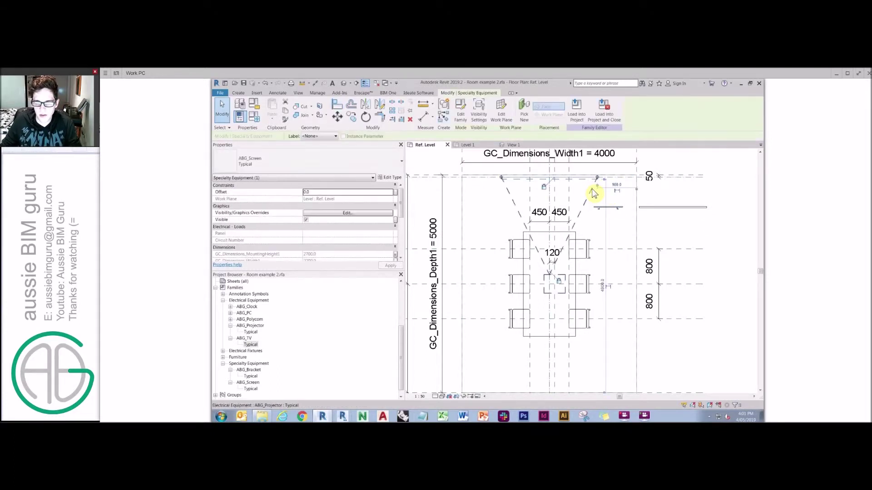
{"action": "left_click", "coordinate": [592, 188], "text": "ctrl"}
{"action": "left_click", "coordinate": [395, 220]}
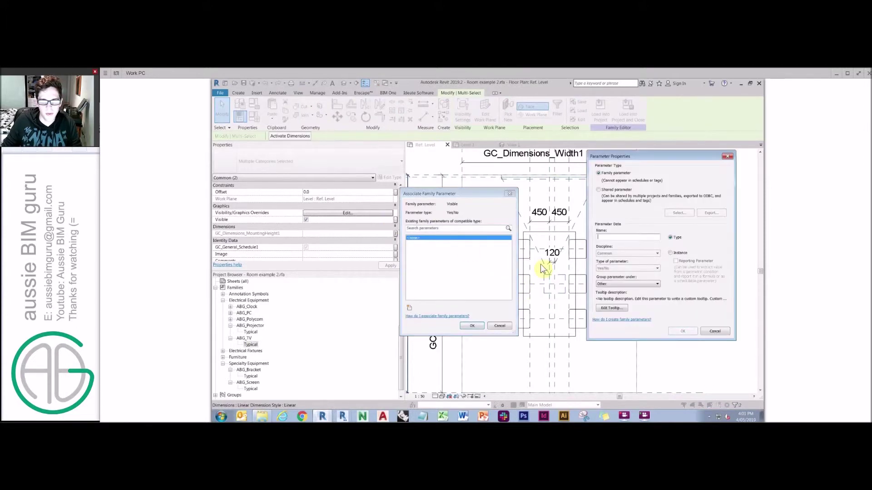
Step: Tie the screen and projector visibility to a new Yes/No parameter named Projector on
{"action": "key", "text": "Caps_Lock"}
{"action": "type", "text": "Proje"}
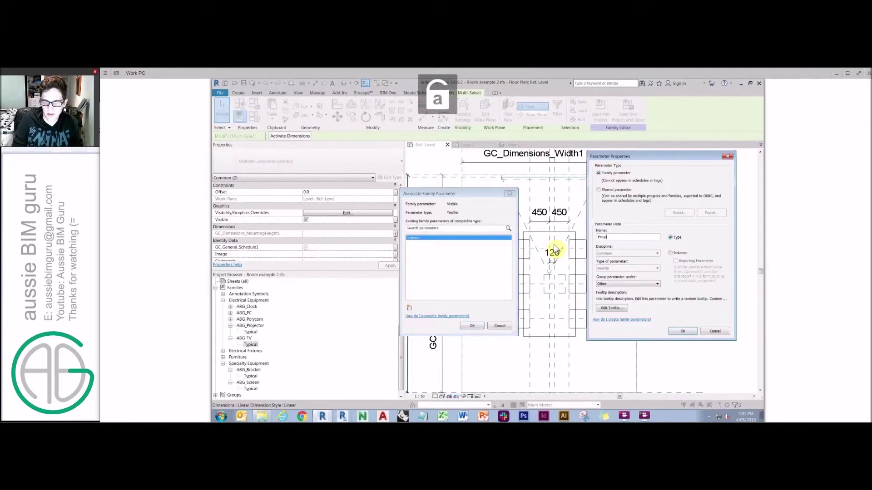
{"action": "type", "text": "ctor on"}
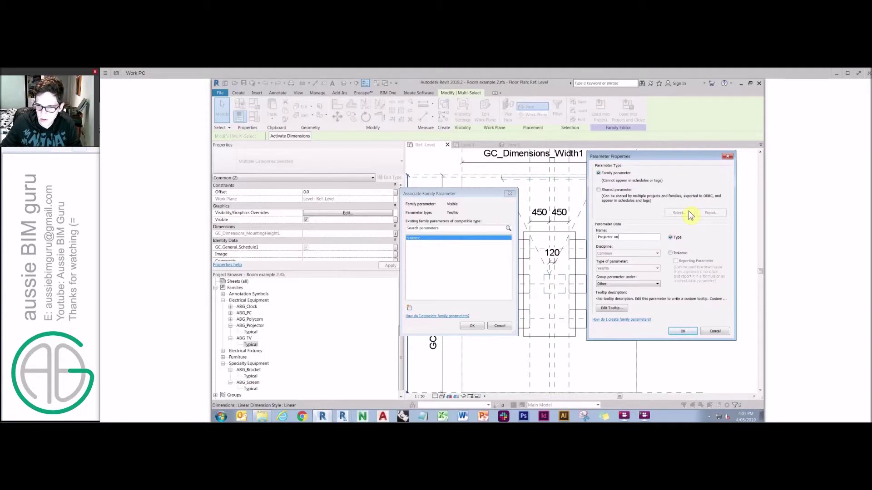
{"action": "left_click", "coordinate": [652, 284]}
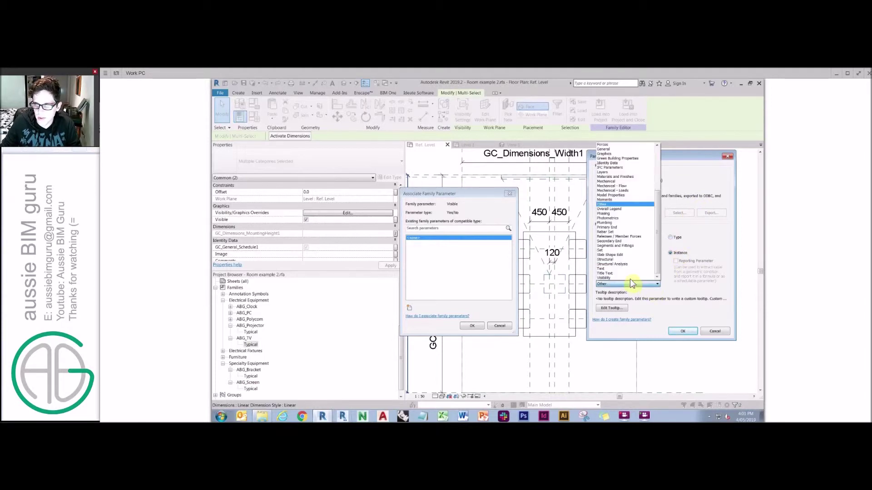
{"action": "left_click", "coordinate": [630, 276]}
{"action": "left_click", "coordinate": [682, 331]}
{"action": "left_click", "coordinate": [467, 325]}
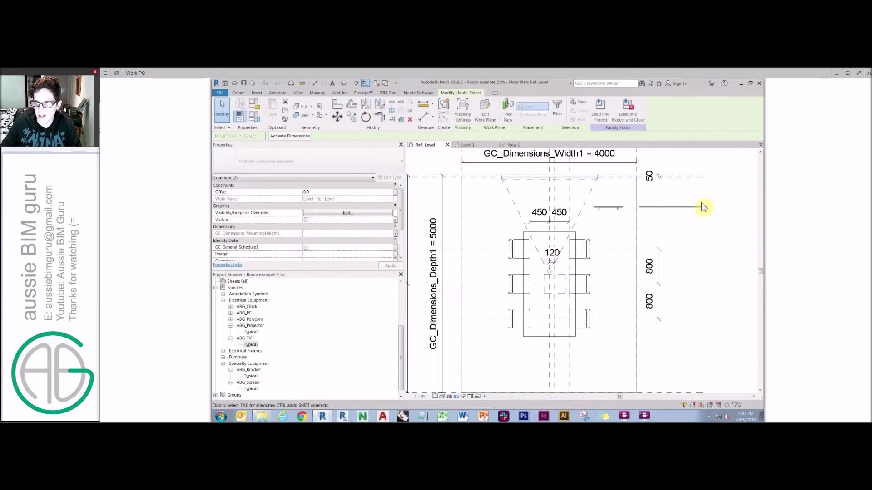
{"action": "left_click", "coordinate": [712, 233]}
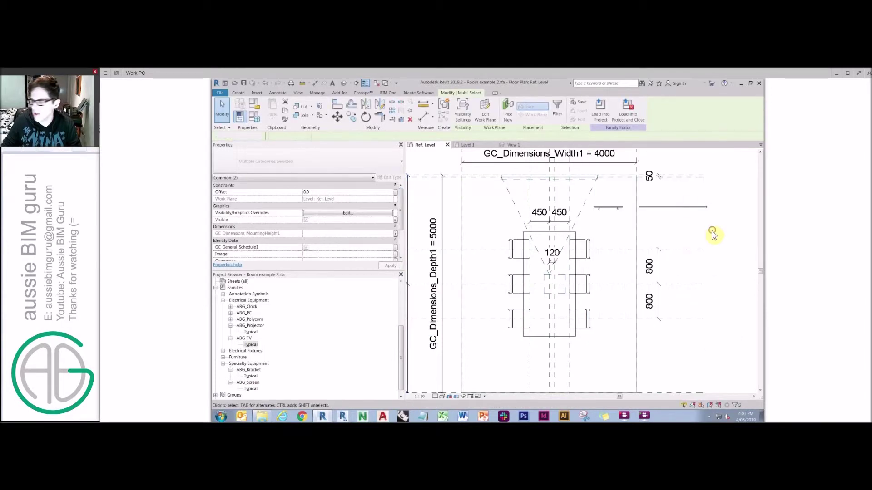
Step: Associate the screen bracket's visibility with Projector on as well
{"action": "left_click", "coordinate": [616, 207]}
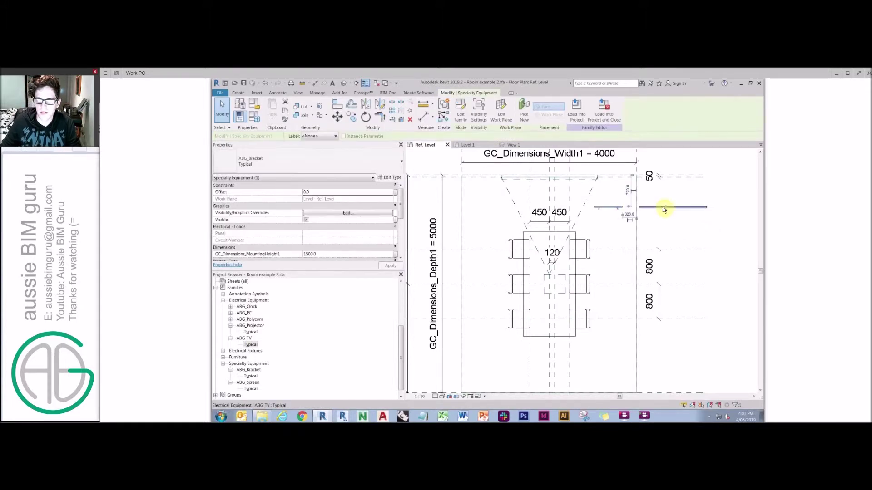
{"action": "left_click", "coordinate": [395, 220]}
{"action": "key", "text": "Escape"}
{"action": "left_click", "coordinate": [276, 332]}
Step: Place an ABG_Power Double outlet right of the table with mounting height 1350
{"action": "double_click", "coordinate": [253, 352]}
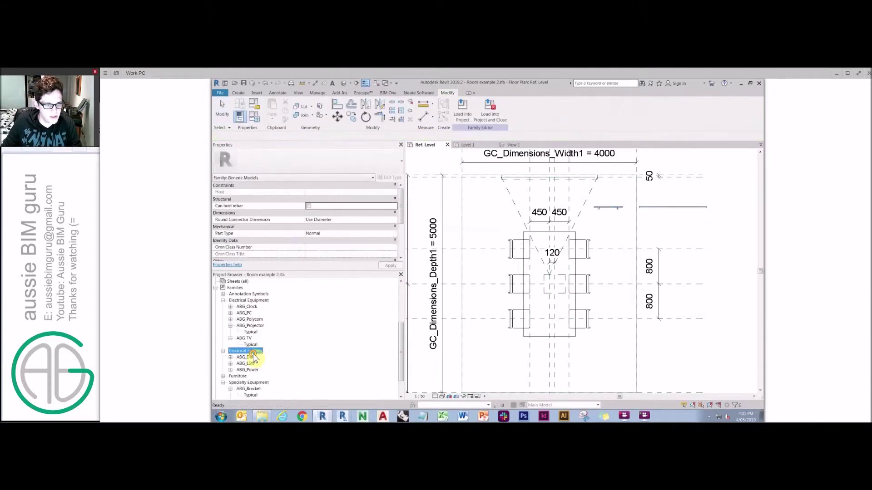
{"action": "double_click", "coordinate": [251, 370]}
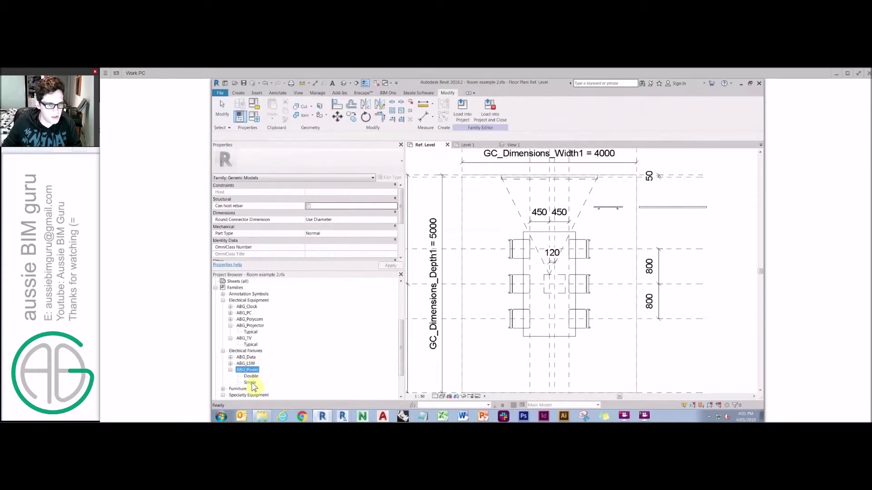
{"action": "left_click_drag", "start_coordinate": [251, 376], "coordinate": [552, 169]}
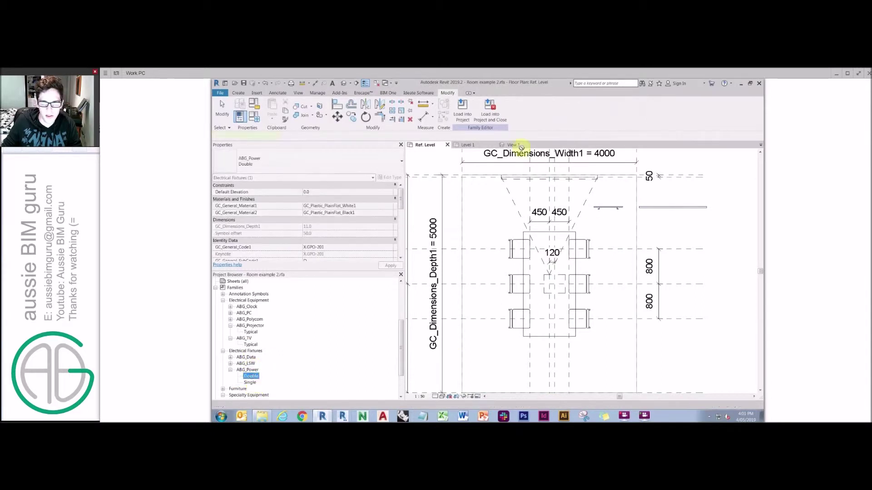
{"action": "left_click", "coordinate": [672, 229]}
{"action": "key", "text": "Escape"}
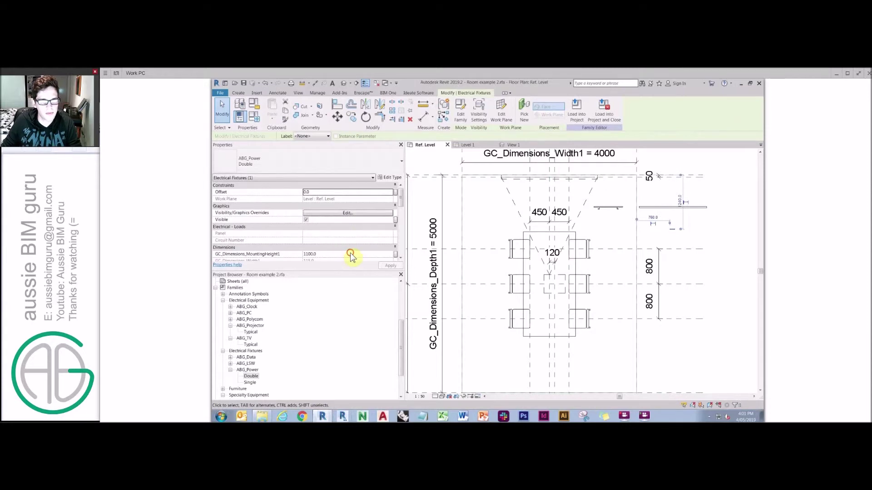
{"action": "left_click", "coordinate": [347, 254]}
{"action": "type", "text": "1350"}
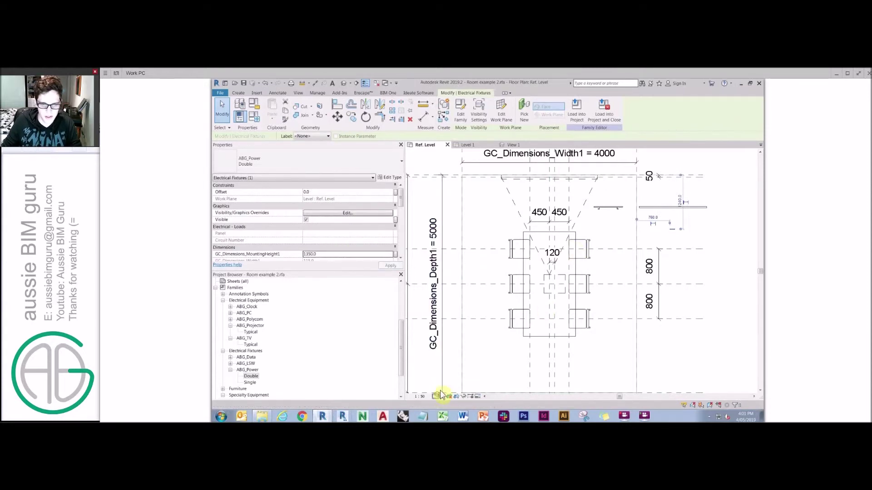
{"action": "left_click", "coordinate": [436, 397]}
{"action": "left_click", "coordinate": [442, 390]}
{"action": "left_click", "coordinate": [719, 264]}
Step: Place an ABG_Data Single outlet beside the power outlet, then select the centre reference plane
{"action": "left_click", "coordinate": [251, 376]}
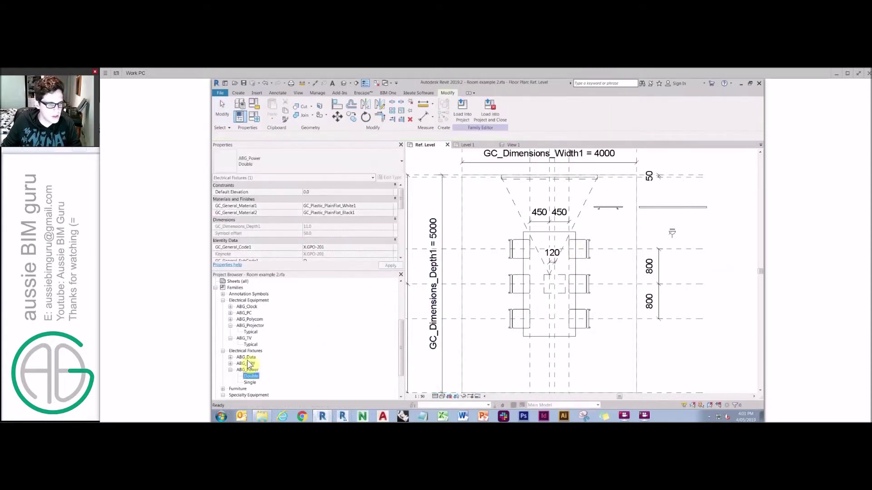
{"action": "double_click", "coordinate": [247, 359]}
{"action": "left_click_drag", "start_coordinate": [247, 369], "coordinate": [435, 227]}
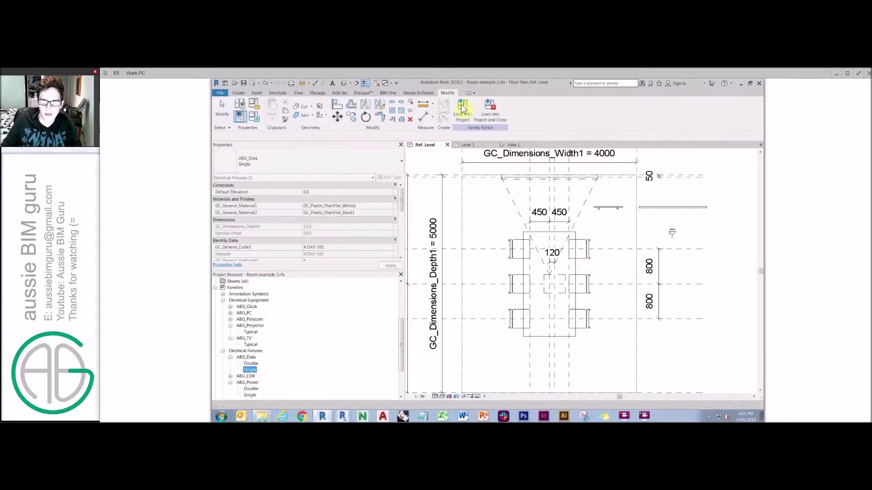
{"action": "left_click", "coordinate": [517, 113]}
{"action": "left_click", "coordinate": [689, 232]}
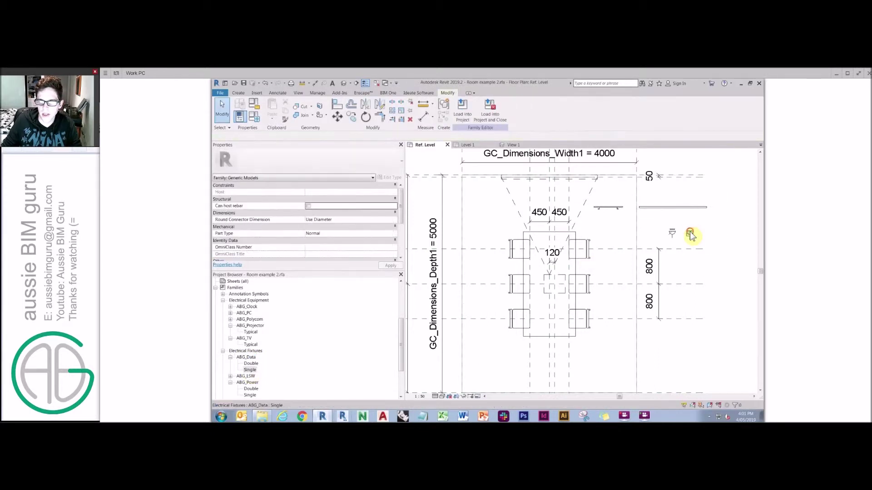
{"action": "key", "text": "Escape"}
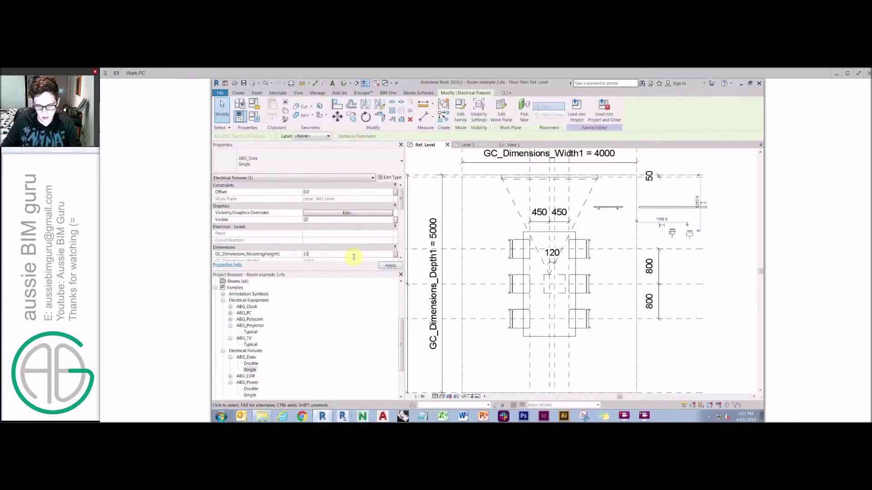
{"action": "left_click", "coordinate": [708, 226]}
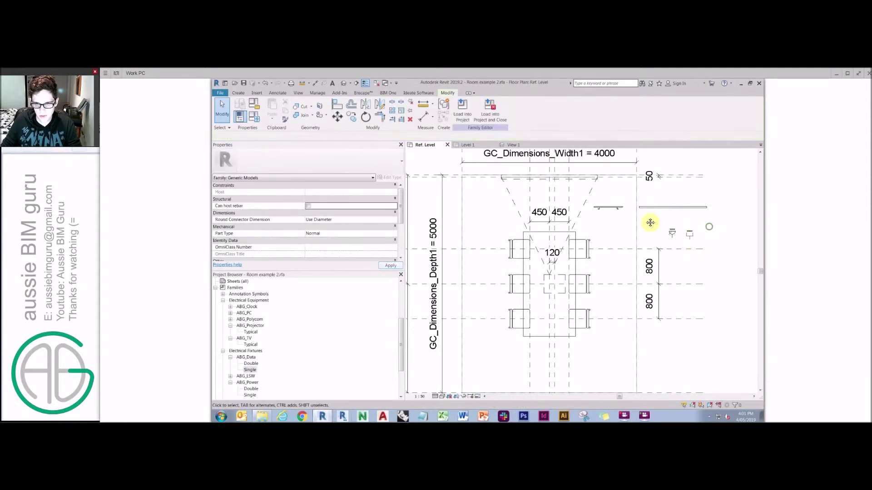
{"action": "left_click", "coordinate": [551, 190]}
{"action": "scroll", "coordinate": [557, 239], "scroll_direction": "up", "scroll_amount": 4}
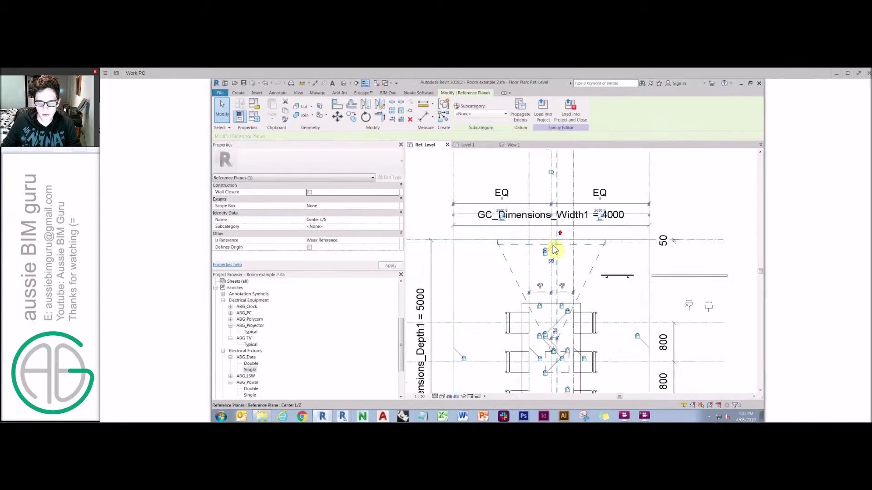
Step: Copy the centre plane 75 aside, mirror it across the centre, and set both to Not a Reference
{"action": "key", "text": "c"}
{"action": "key", "text": "o"}
{"action": "left_click", "coordinate": [547, 231]}
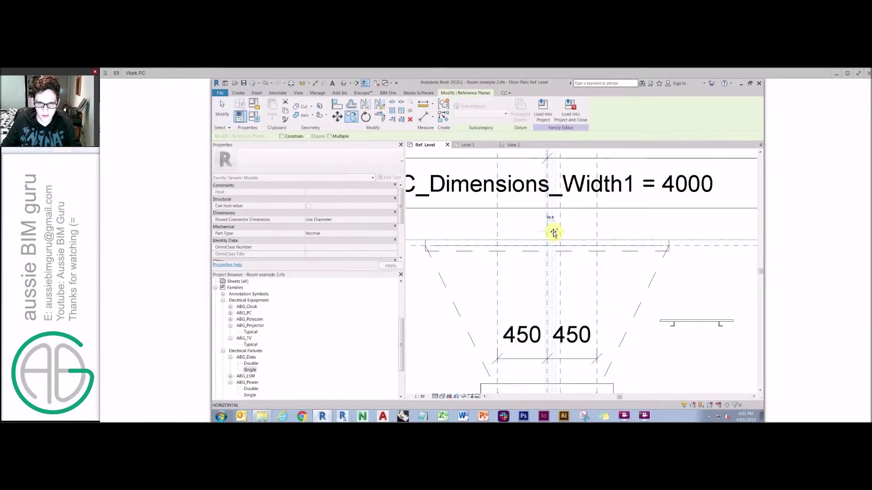
{"action": "type", "text": "75"}
{"action": "key", "text": "Return"}
{"action": "left_click", "coordinate": [380, 105]}
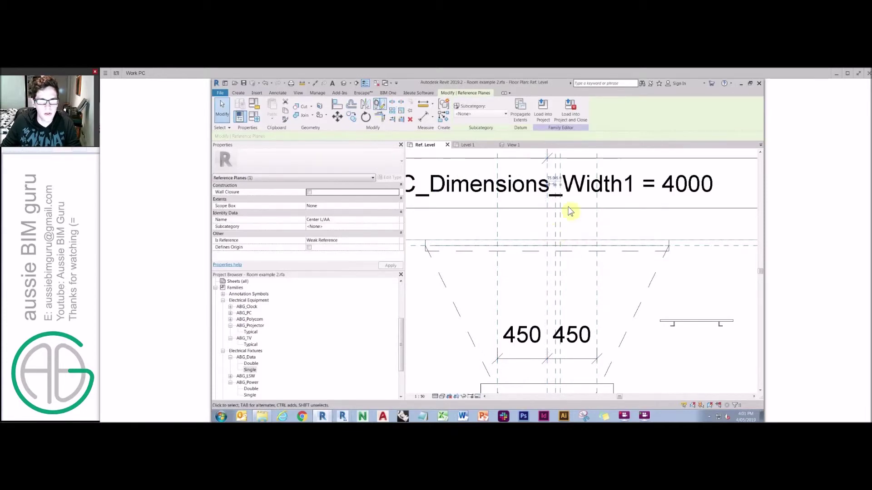
{"action": "left_click", "coordinate": [547, 219]}
{"action": "left_click", "coordinate": [547, 222]}
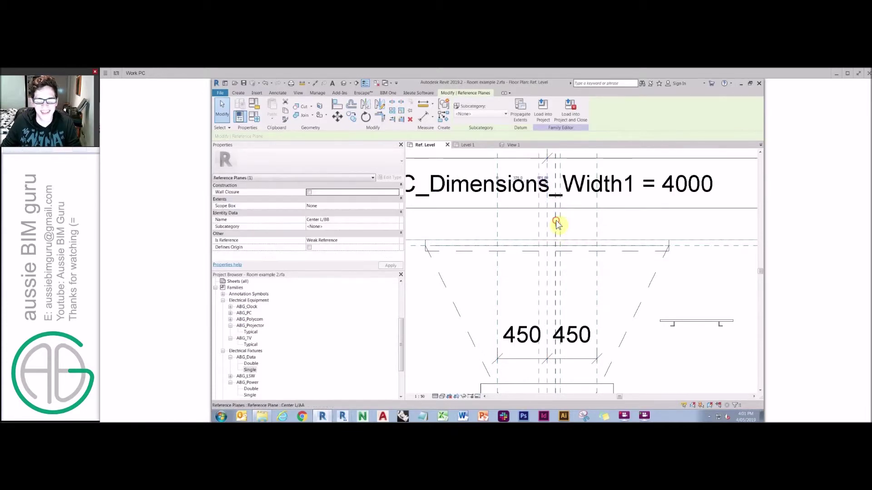
{"action": "left_click", "coordinate": [363, 240]}
{"action": "left_click", "coordinate": [345, 247]}
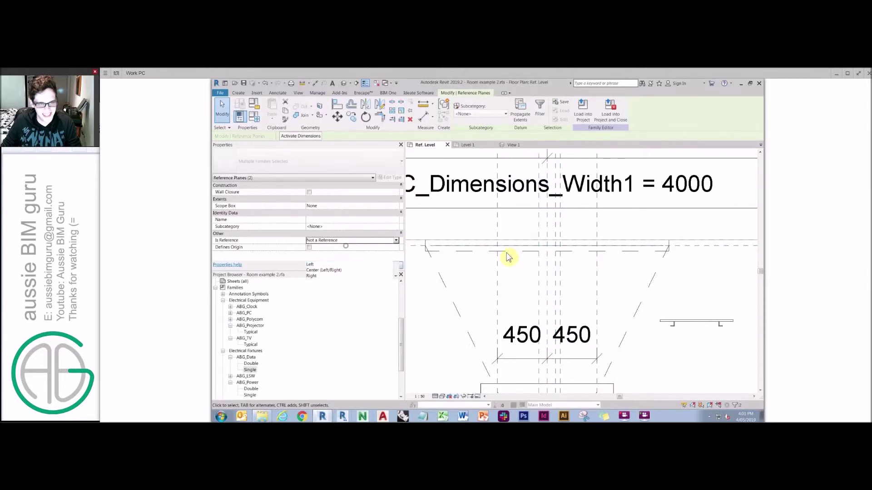
Step: Dimension the 75 spacing between the two new reference planes
{"action": "key", "text": "d"}
{"action": "key", "text": "i"}
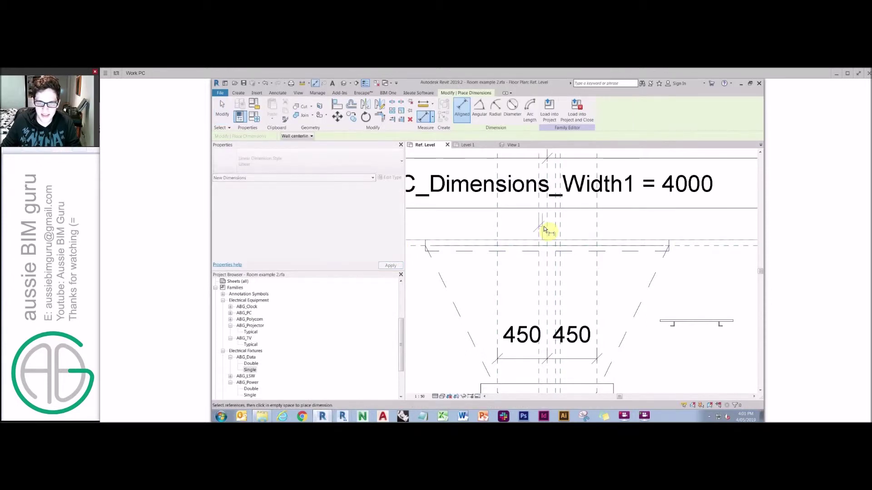
{"action": "left_click", "coordinate": [547, 229]}
{"action": "left_click", "coordinate": [554, 228]}
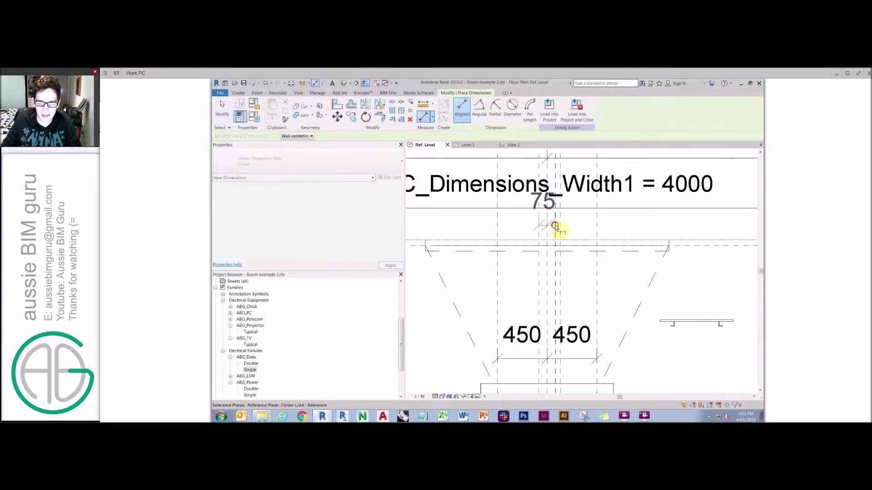
{"action": "left_click", "coordinate": [584, 306]}
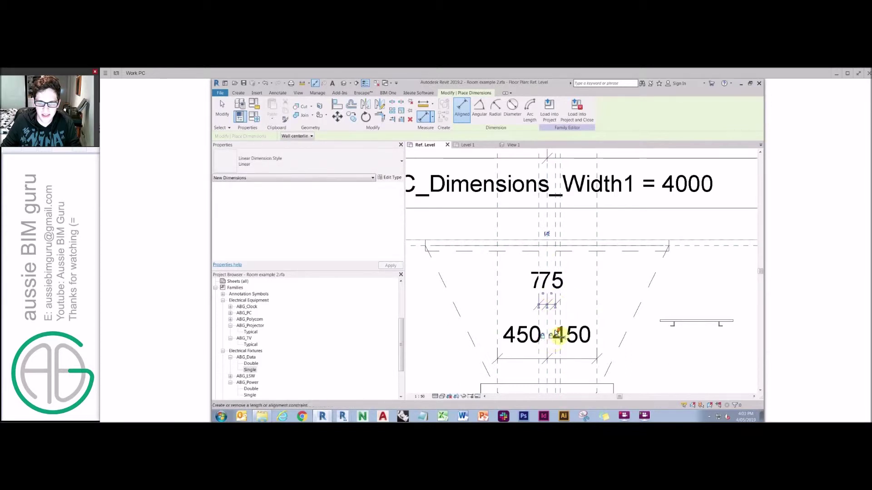
{"action": "scroll", "coordinate": [557, 334], "scroll_direction": "down", "scroll_amount": 4}
{"action": "key", "text": "Escape"}
{"action": "key", "text": "Escape"}
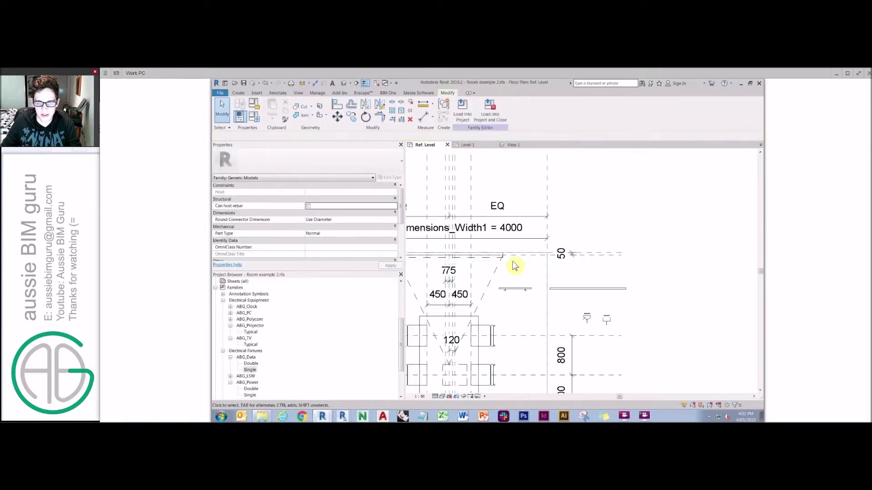
{"action": "scroll", "coordinate": [533, 258], "scroll_direction": "up", "scroll_amount": 2}
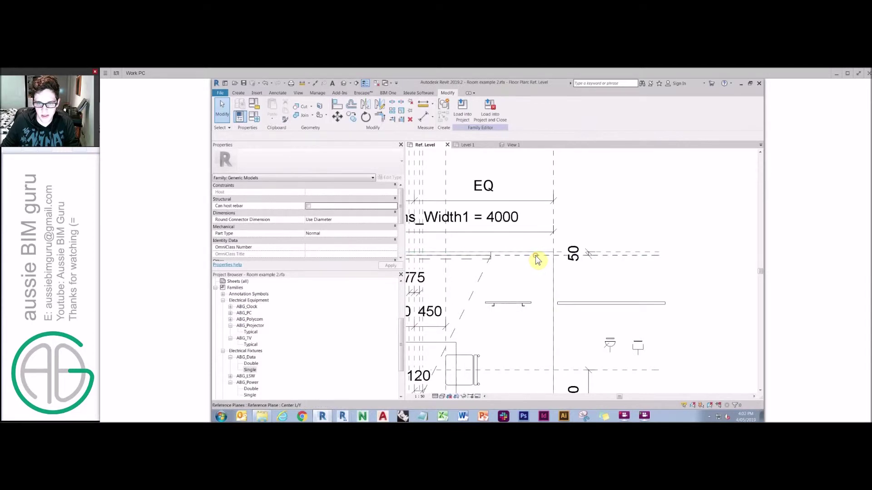
Step: Select the Center L/Y reference plane and begin copying it
{"action": "left_click", "coordinate": [534, 255]}
{"action": "scroll", "coordinate": [530, 307], "scroll_direction": "up", "scroll_amount": 3}
{"action": "key", "text": "c"}
{"action": "key", "text": "o"}
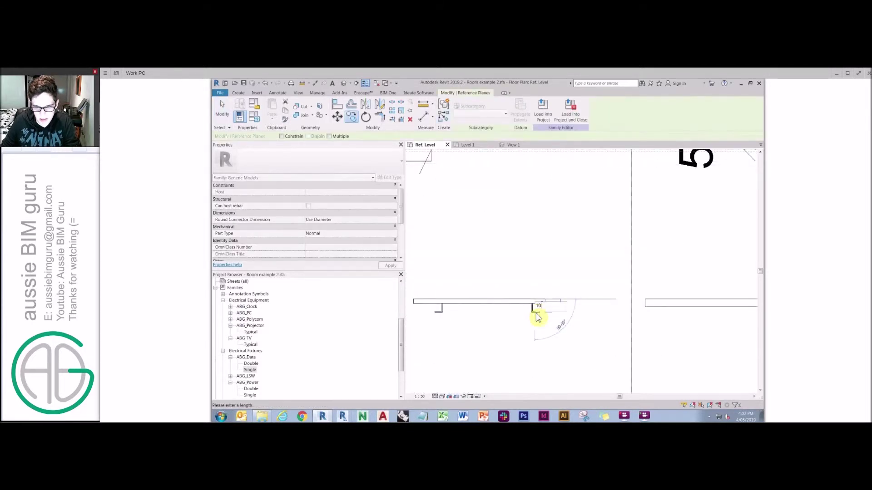
Step: Finish copying the reference plane and set the new plane's reference type
{"action": "key", "text": "Escape"}
{"action": "left_click", "coordinate": [396, 240]}
{"action": "left_click", "coordinate": [377, 252]}
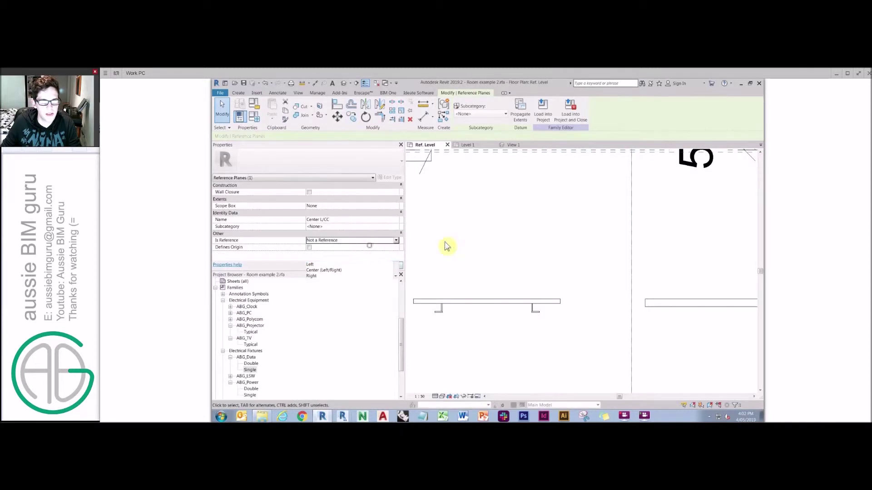
{"action": "scroll", "coordinate": [535, 311], "scroll_direction": "up", "scroll_amount": 2}
{"action": "key", "text": "Escape"}
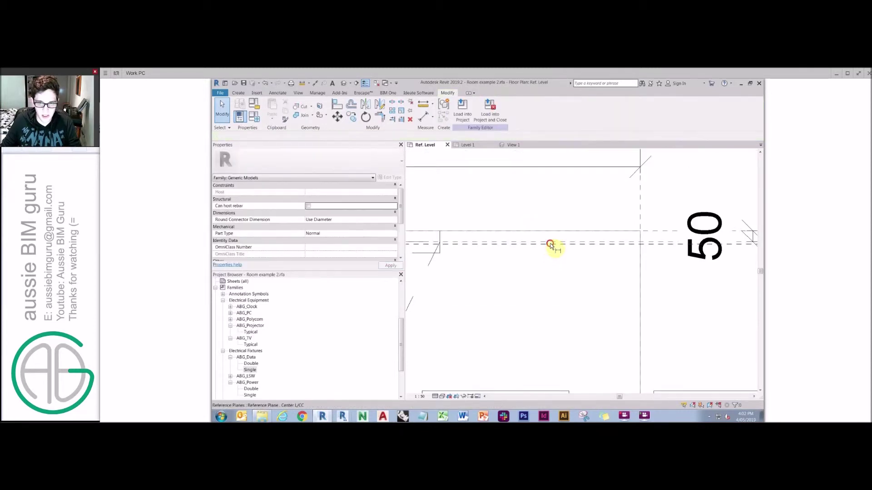
Step: Add a 60 aligned dimension between the two wall reference planes
{"action": "key", "text": "d"}
{"action": "key", "text": "i"}
{"action": "left_click", "coordinate": [655, 232]}
{"action": "left_click", "coordinate": [654, 244]}
{"action": "left_click", "coordinate": [564, 203]}
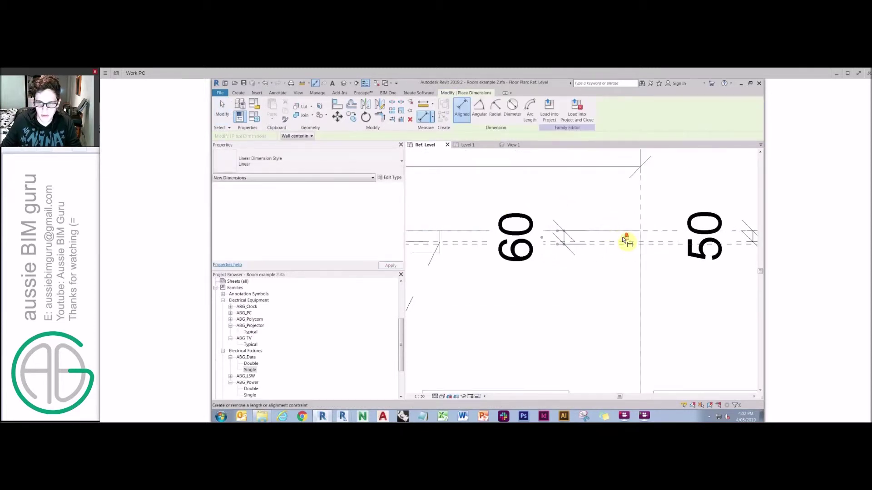
{"action": "scroll", "coordinate": [554, 304], "scroll_direction": "down", "scroll_amount": 2}
{"action": "scroll", "coordinate": [617, 279], "scroll_direction": "down", "scroll_amount": 2}
Step: Align the screen's front and centre to the reference planes and lock it
{"action": "key", "text": "a"}
{"action": "key", "text": "l"}
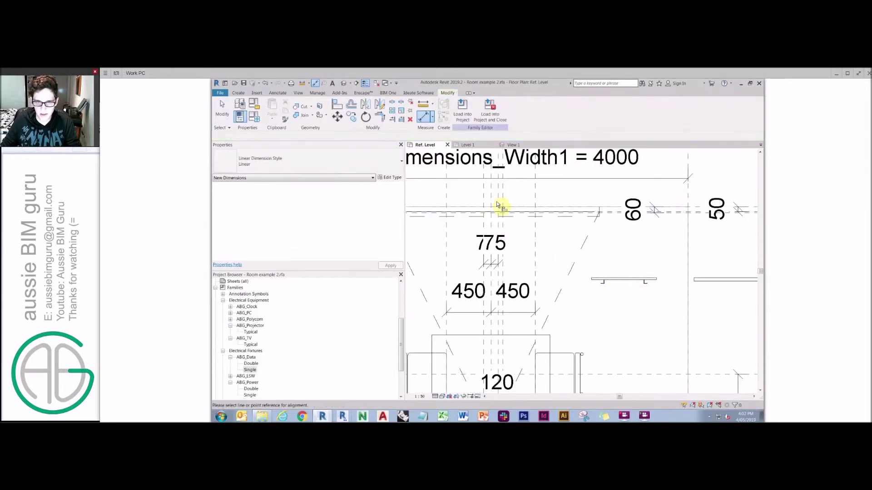
{"action": "left_click", "coordinate": [625, 282]}
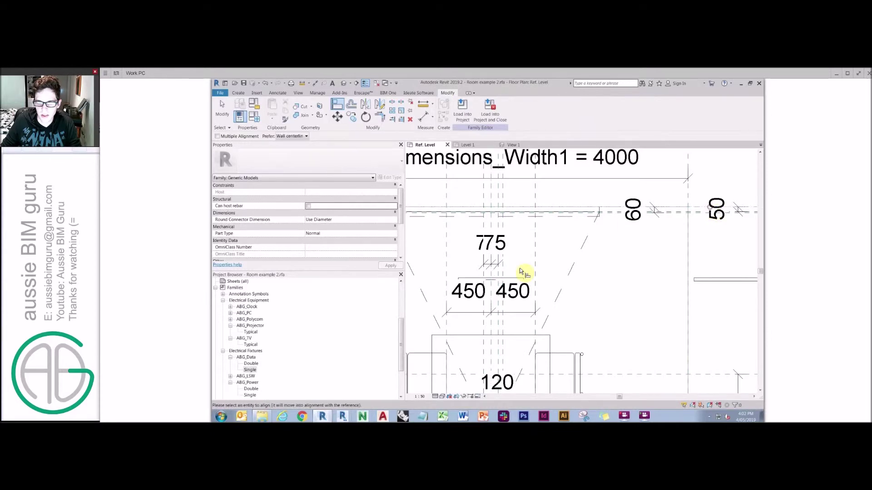
{"action": "left_click", "coordinate": [516, 278]}
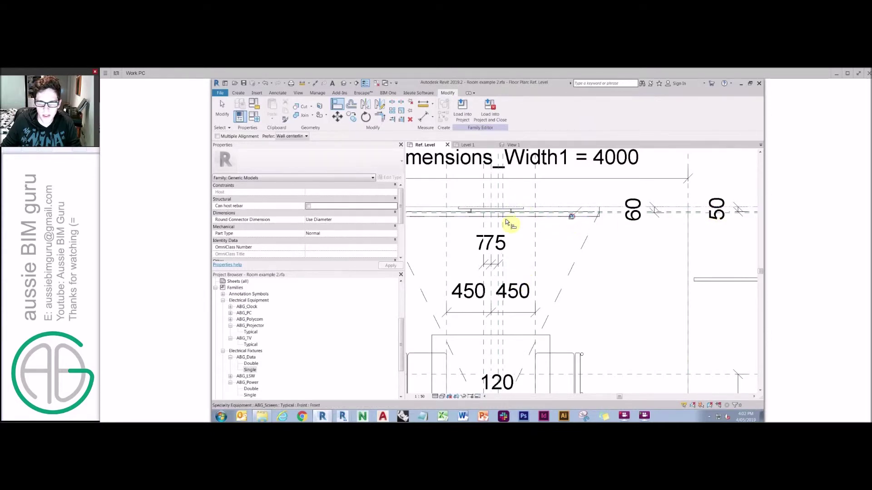
{"action": "scroll", "coordinate": [506, 219], "scroll_direction": "up", "scroll_amount": 3}
{"action": "scroll", "coordinate": [545, 208], "scroll_direction": "down", "scroll_amount": 4}
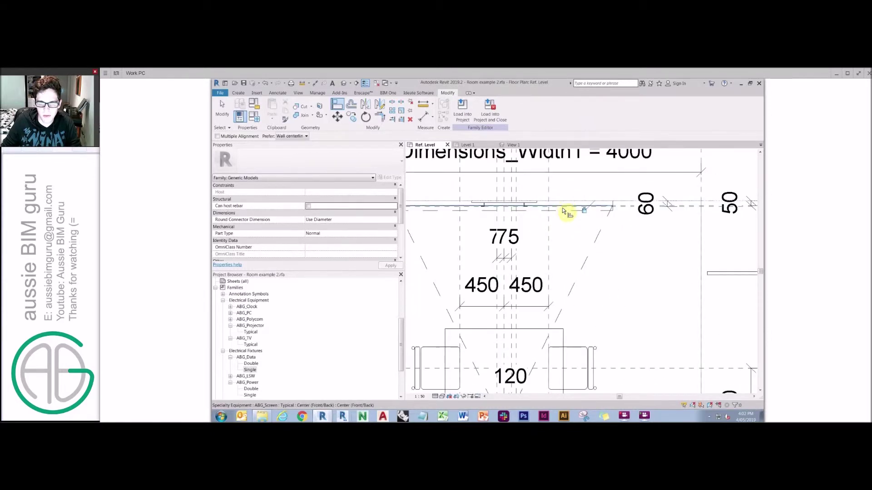
{"action": "left_click", "coordinate": [700, 269]}
{"action": "left_click", "coordinate": [722, 274]}
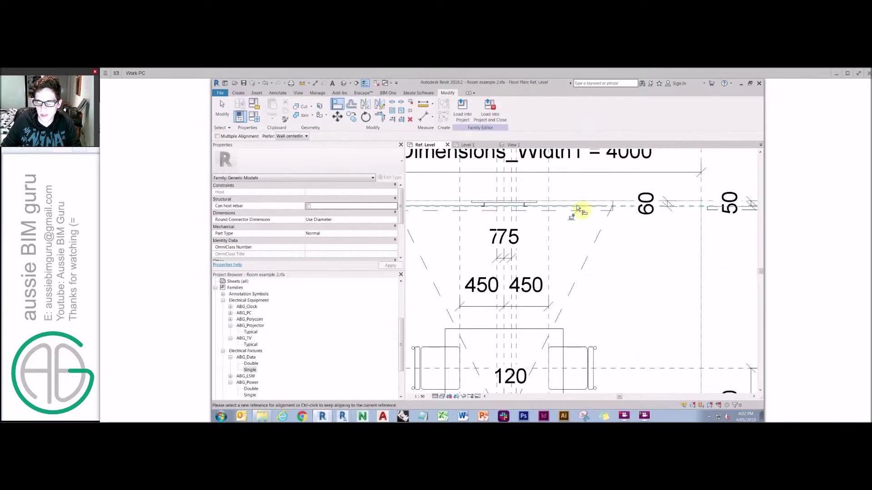
Step: Align the power and data outlets onto the wall reference line
{"action": "middle_click_drag", "start_coordinate": [713, 207], "coordinate": [590, 224]}
{"action": "scroll", "coordinate": [592, 223], "scroll_direction": "down", "scroll_amount": 2}
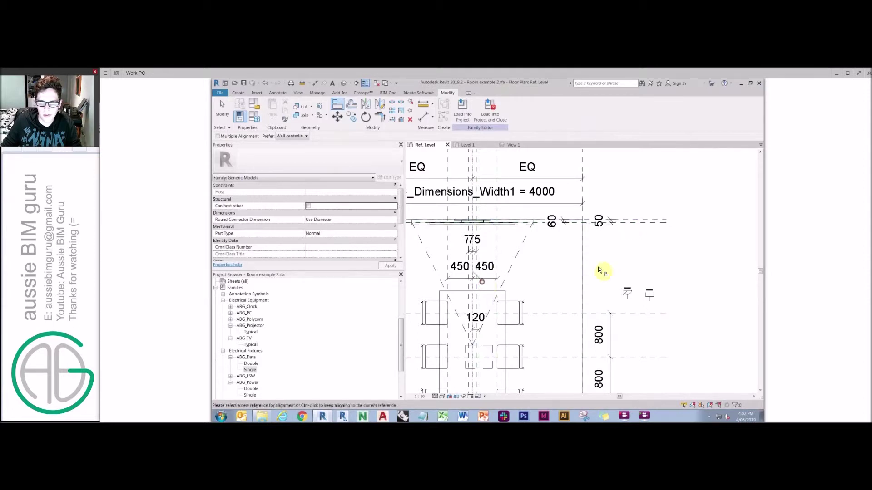
{"action": "left_click", "coordinate": [469, 218]}
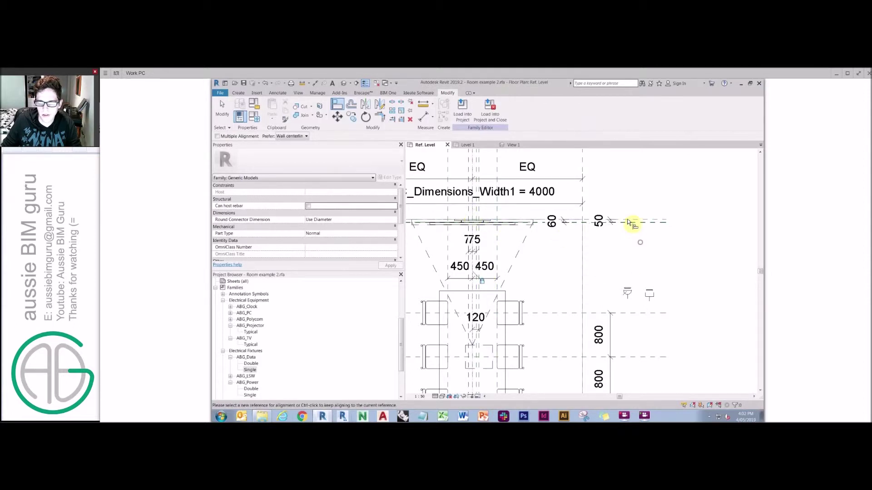
{"action": "left_click", "coordinate": [627, 290]}
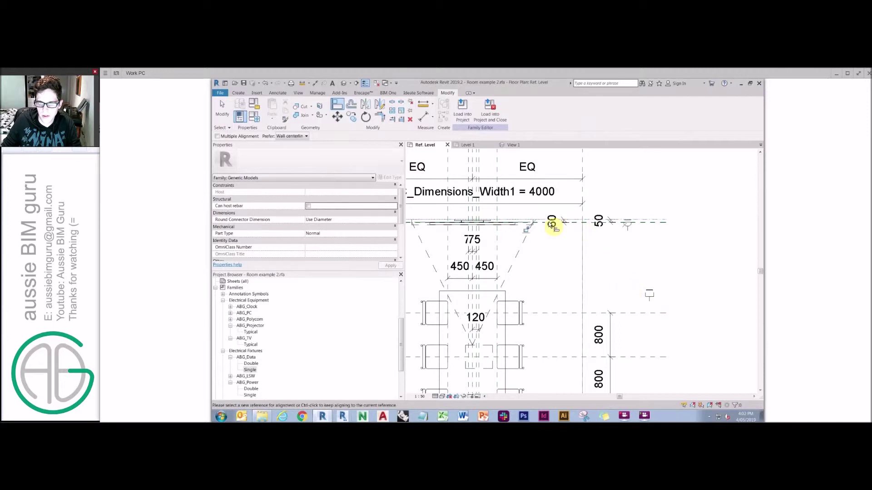
{"action": "left_click", "coordinate": [651, 291]}
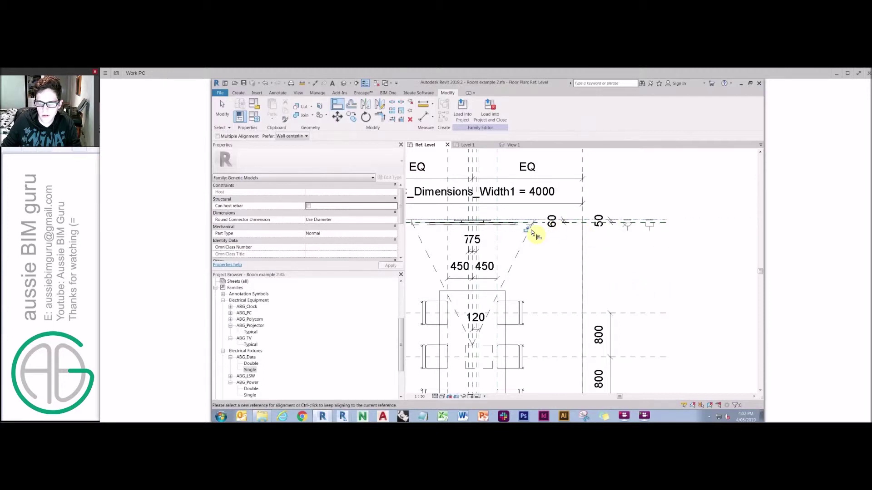
Step: Align both outlets to the room's centre reference plane
{"action": "left_click", "coordinate": [473, 218]}
{"action": "left_click", "coordinate": [628, 224]}
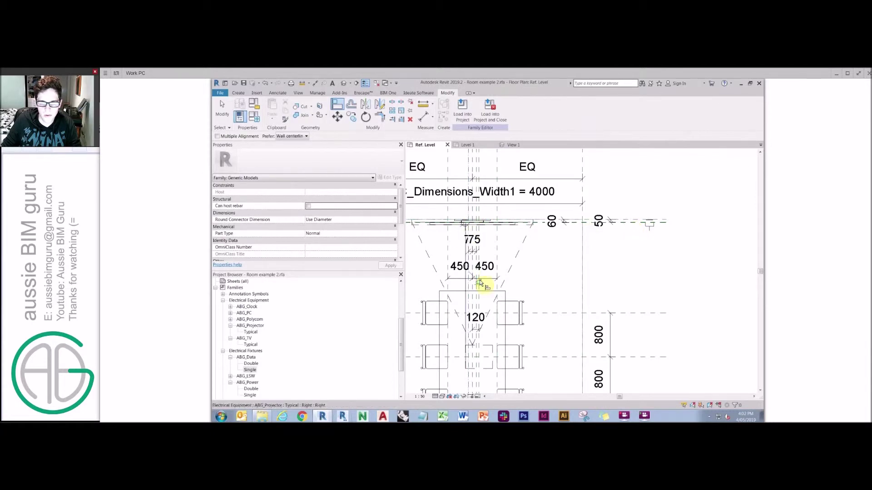
{"action": "left_click", "coordinate": [651, 224]}
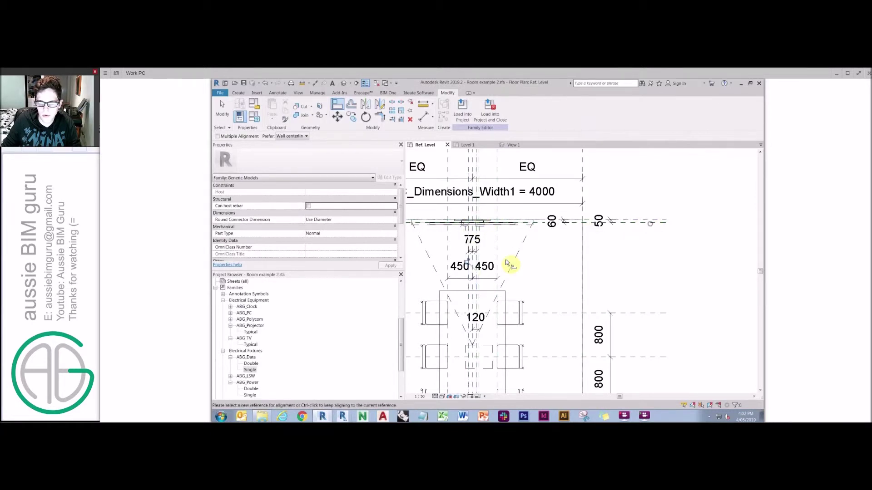
Step: Select the projector, power double outlet, data single outlet and screen
{"action": "key", "text": "Escape"}
{"action": "key", "text": "Escape"}
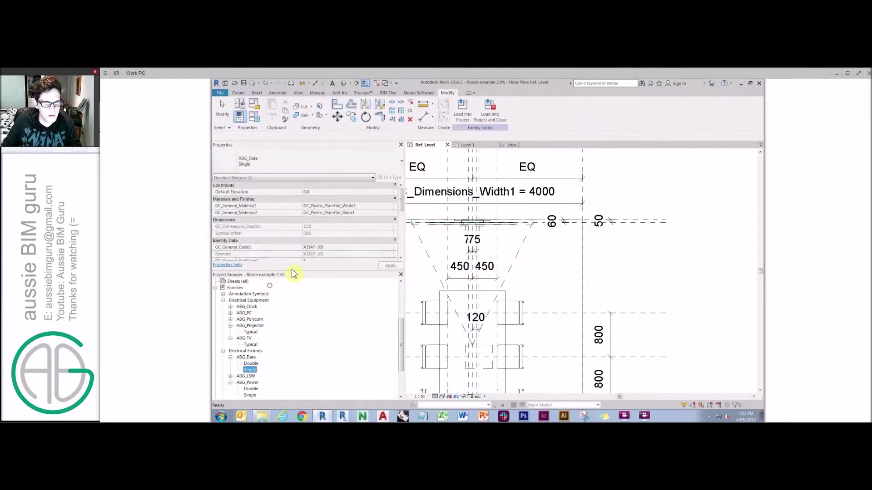
{"action": "scroll", "coordinate": [468, 230], "scroll_direction": "up", "scroll_amount": 2}
{"action": "left_click", "coordinate": [467, 230]}
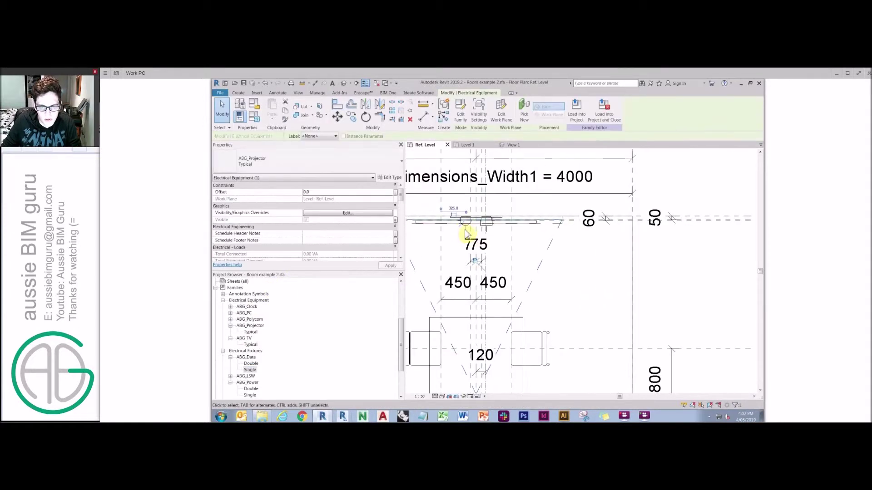
{"action": "left_click", "coordinate": [492, 229]}
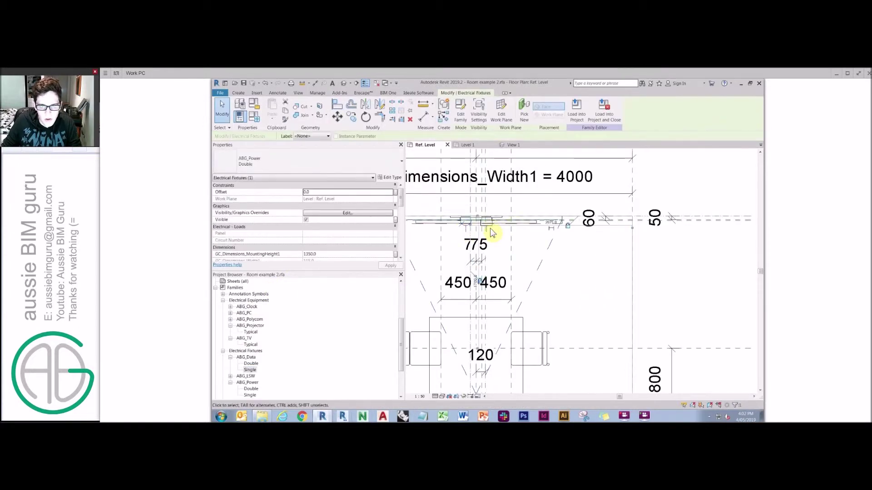
{"action": "left_click", "coordinate": [467, 228]}
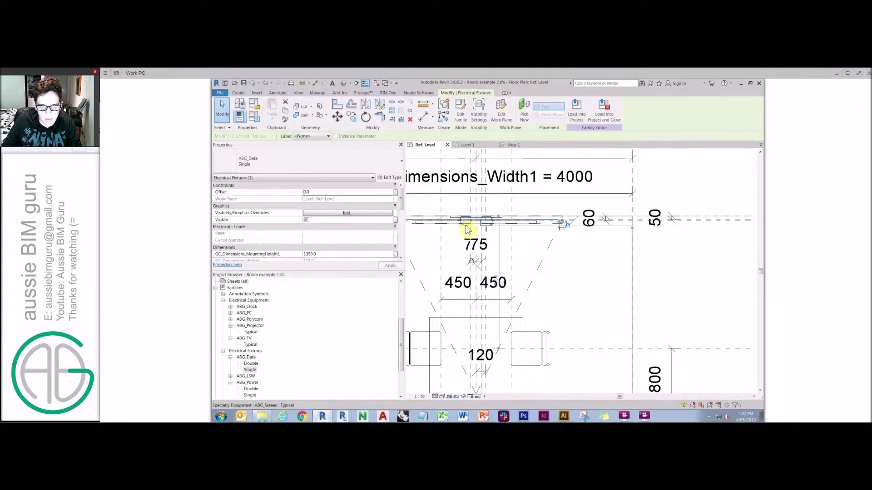
{"action": "left_click", "coordinate": [526, 226], "text": "ctrl"}
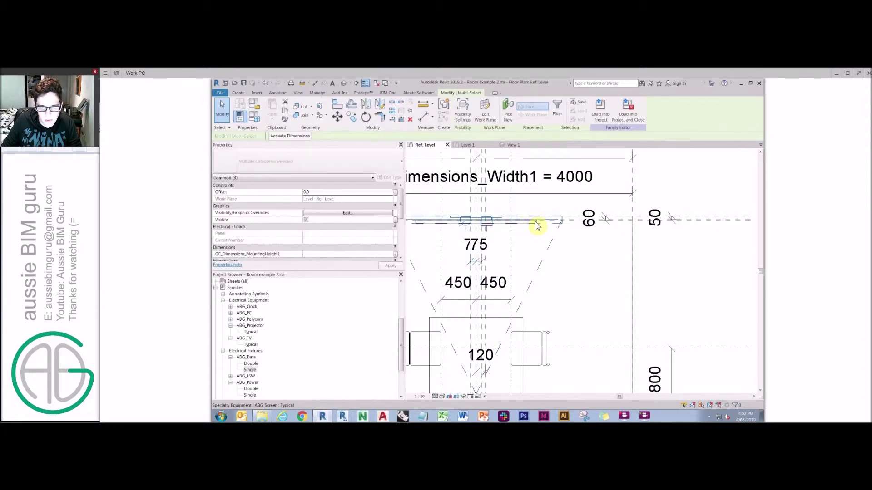
{"action": "key", "text": "Tab"}
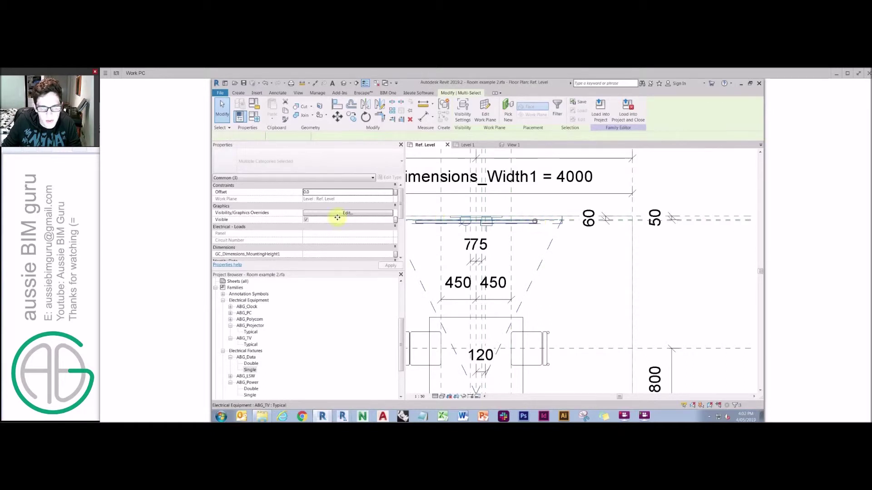
Step: Link their Visible property to a new instance Yes/No parameter 'TV on' under Visibility
{"action": "left_click", "coordinate": [394, 220]}
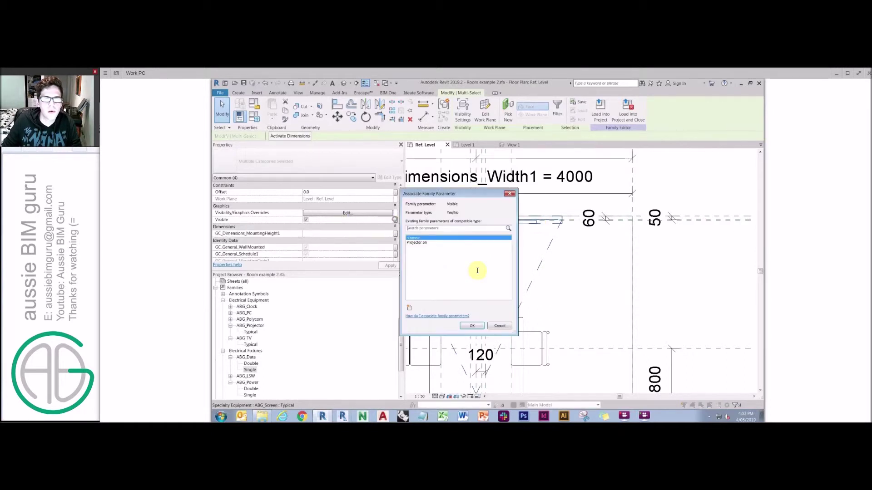
{"action": "left_click", "coordinate": [407, 310]}
{"action": "type", "text": "T"}
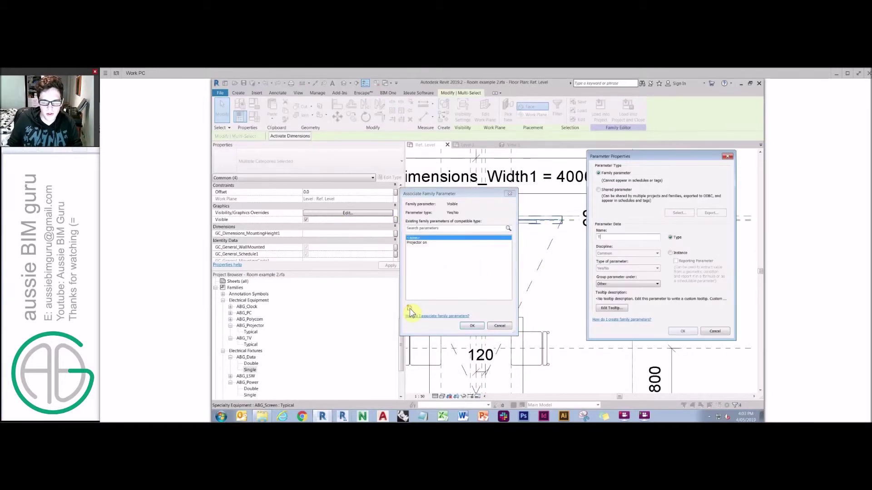
{"action": "type", "text": "V"}
{"action": "key", "text": "Caps_Lock"}
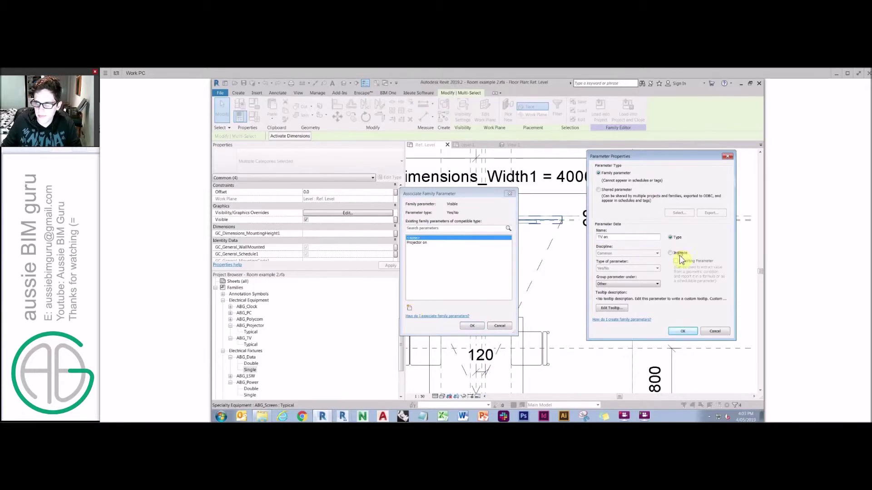
{"action": "left_click", "coordinate": [679, 253]}
{"action": "left_click", "coordinate": [651, 285]}
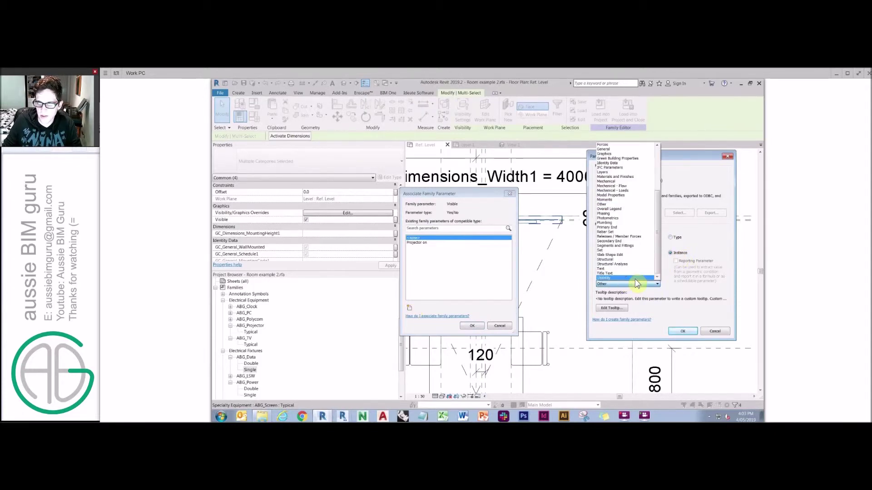
{"action": "left_click", "coordinate": [627, 278]}
{"action": "left_click", "coordinate": [682, 331]}
{"action": "left_click", "coordinate": [471, 326]}
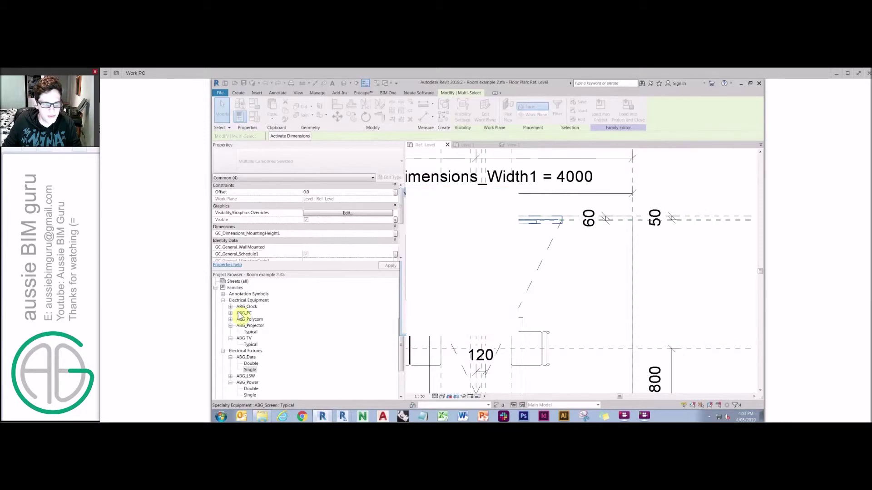
Step: Check the room in 3D, then reload it into Sample Project, overwriting parameter values
{"action": "left_click", "coordinate": [273, 326]}
{"action": "scroll", "coordinate": [274, 323], "scroll_direction": "up", "scroll_amount": 3}
{"action": "double_click", "coordinate": [244, 300]}
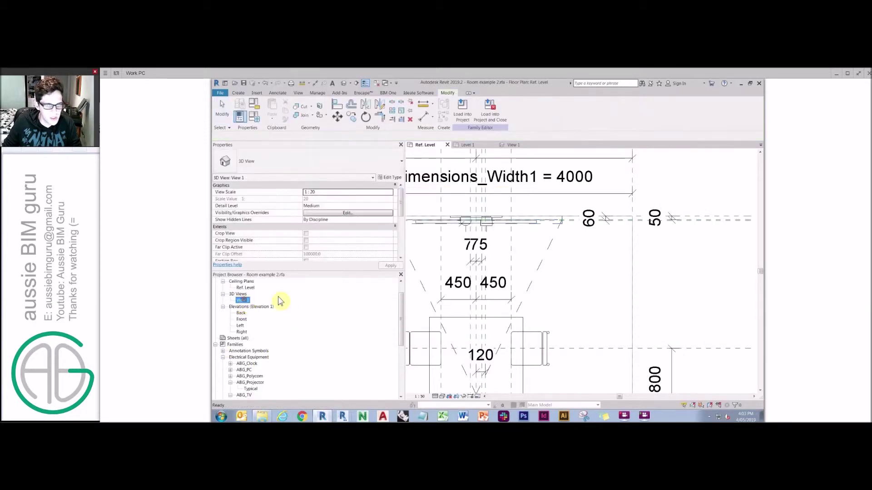
{"action": "left_click", "coordinate": [525, 200]}
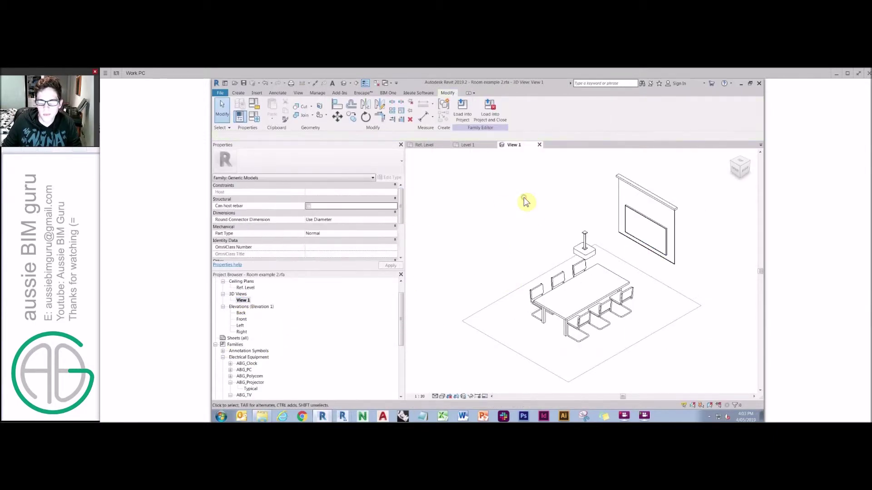
{"action": "left_click", "coordinate": [677, 207]}
{"action": "left_click", "coordinate": [499, 191]}
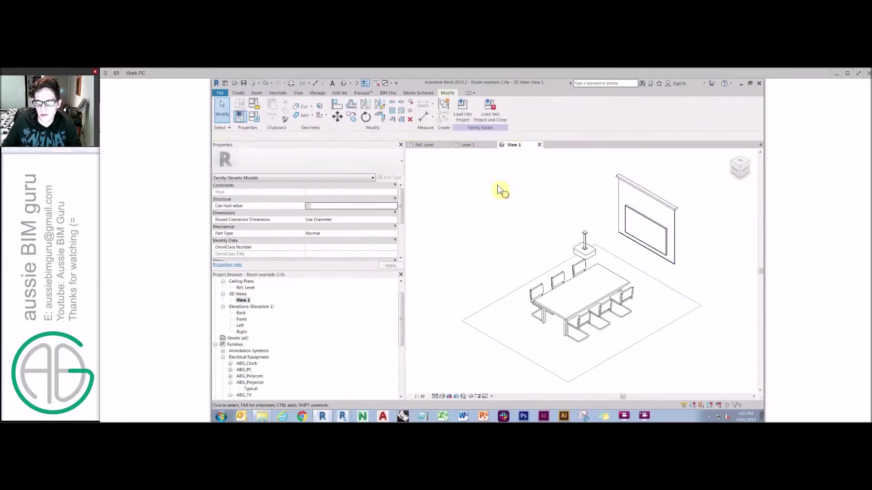
{"action": "left_click", "coordinate": [462, 108]}
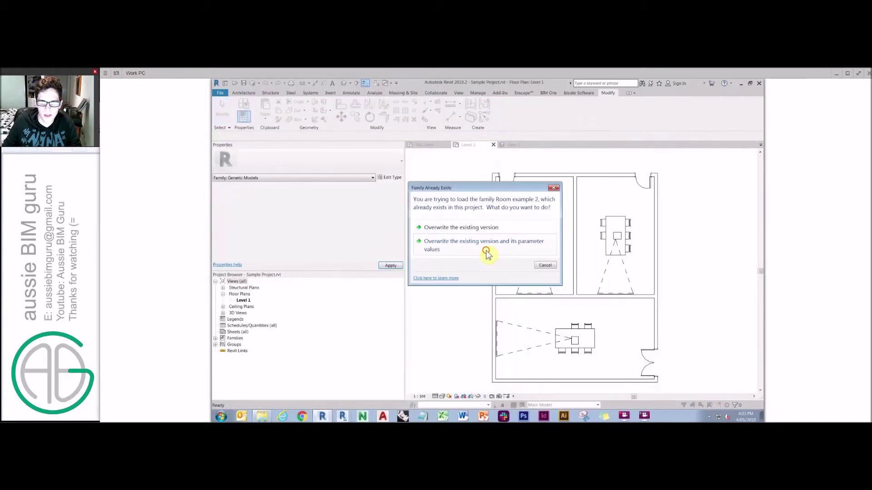
{"action": "left_click", "coordinate": [486, 251]}
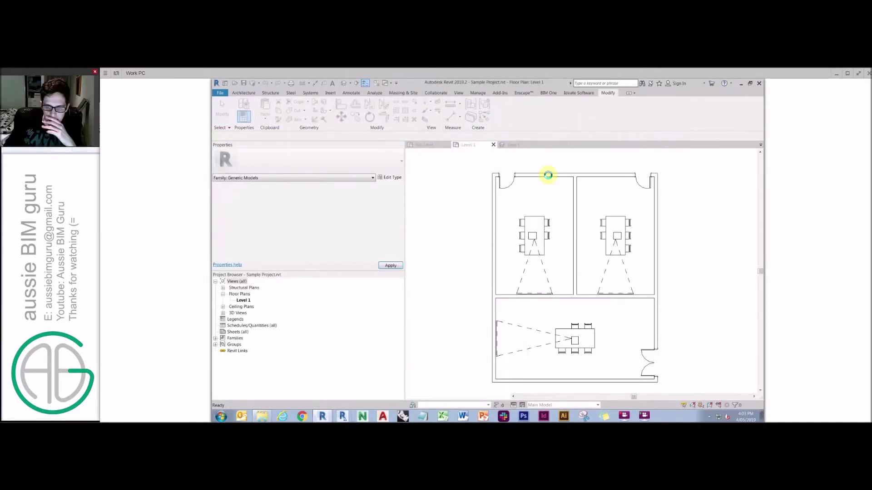
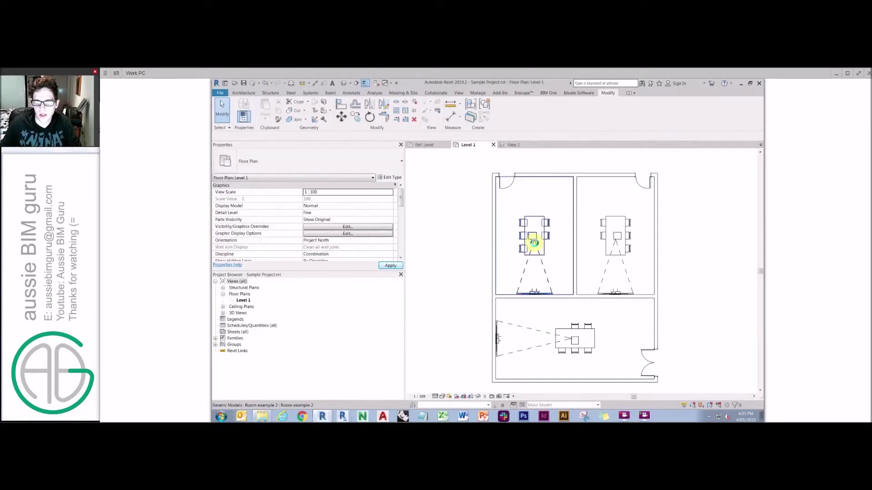
Step: Select three meeting room instances, then clear the selection
{"action": "left_click", "coordinate": [558, 235]}
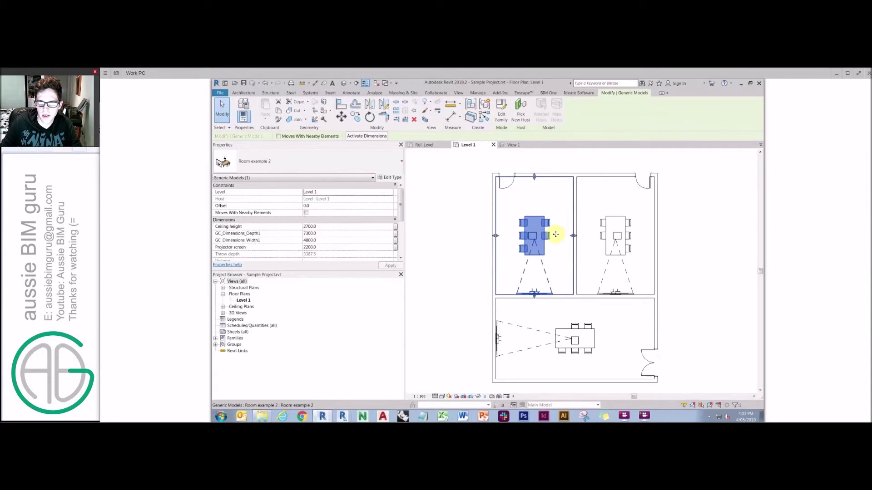
{"action": "left_click", "coordinate": [605, 232], "text": "ctrl"}
{"action": "left_click", "coordinate": [573, 329], "text": "ctrl"}
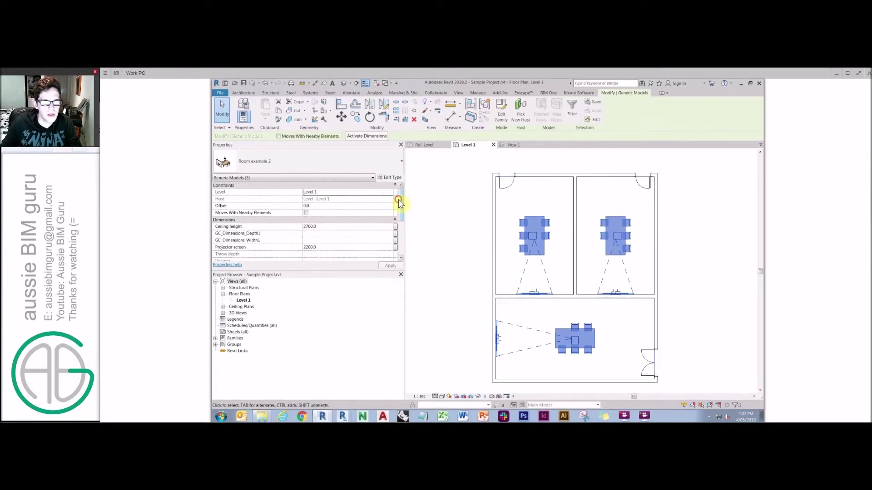
{"action": "left_click_drag", "start_coordinate": [399, 200], "coordinate": [397, 235]}
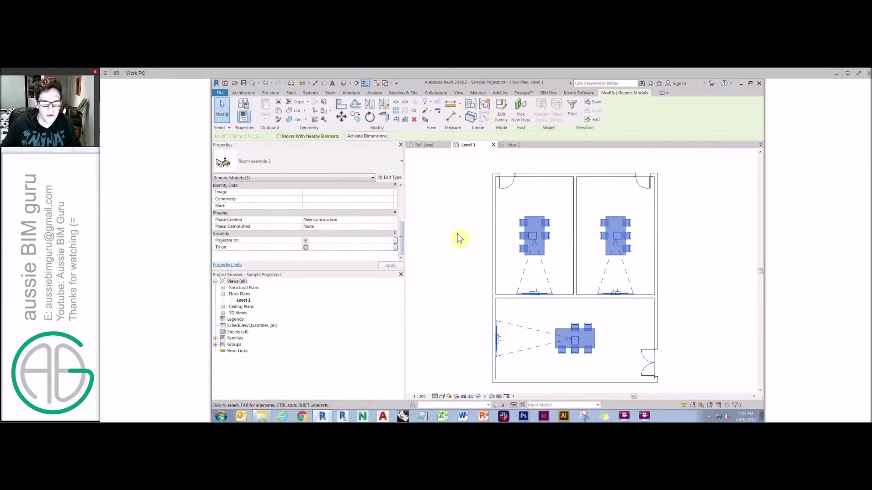
{"action": "key", "text": "Escape"}
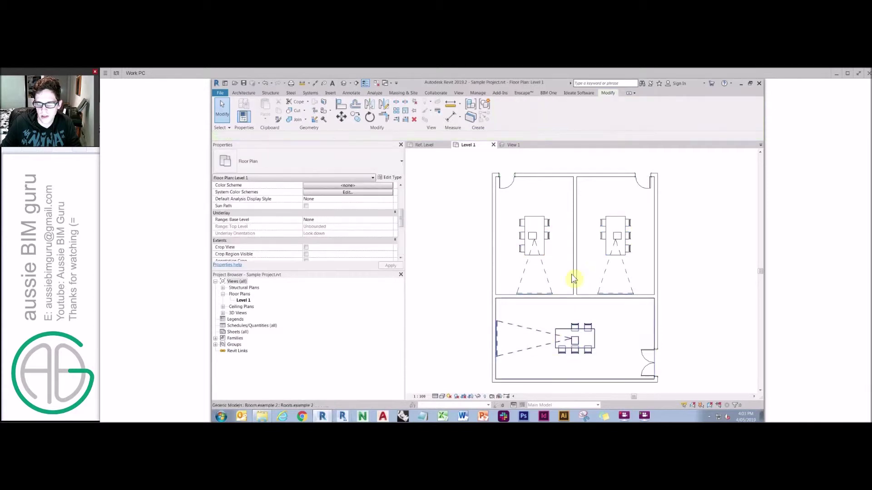
Step: For the two upper room instances, uncheck Projector on and check TV on
{"action": "left_click", "coordinate": [538, 248]}
{"action": "left_click", "coordinate": [628, 246], "text": "ctrl"}
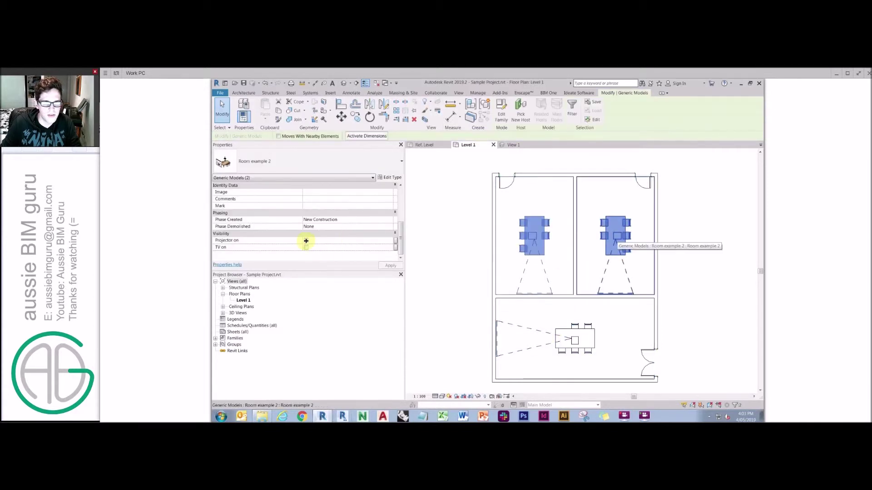
{"action": "left_click", "coordinate": [306, 241]}
{"action": "left_click", "coordinate": [306, 247]}
{"action": "left_click", "coordinate": [472, 212]}
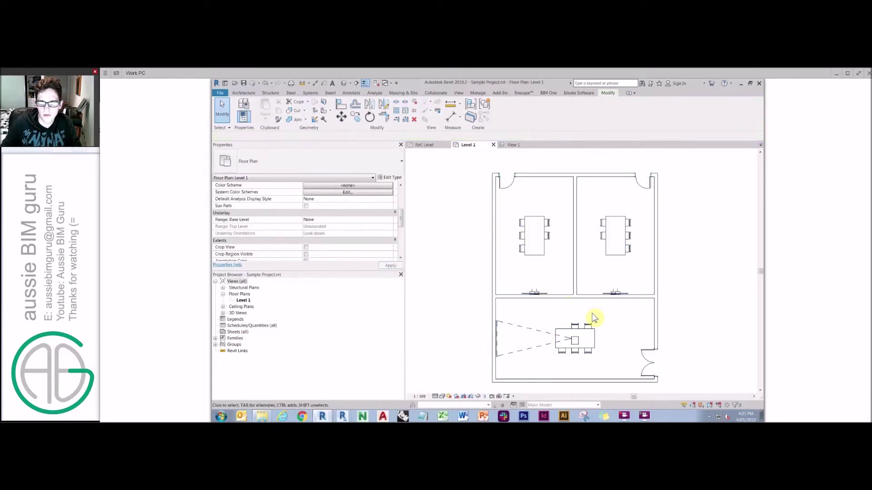
Step: Toggle the left room's Projector on and TV on, leaving the TV shown, then open the family 3D view
{"action": "left_click", "coordinate": [544, 236]}
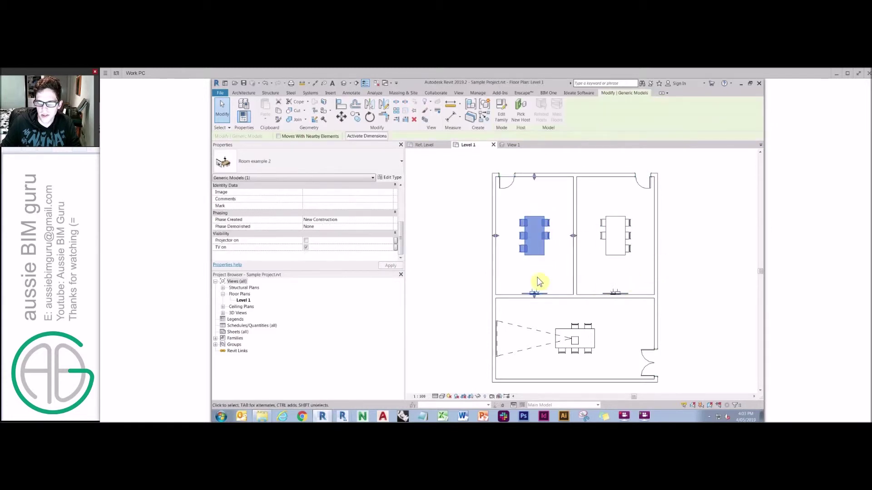
{"action": "left_click", "coordinate": [306, 240]}
{"action": "left_click", "coordinate": [306, 247]}
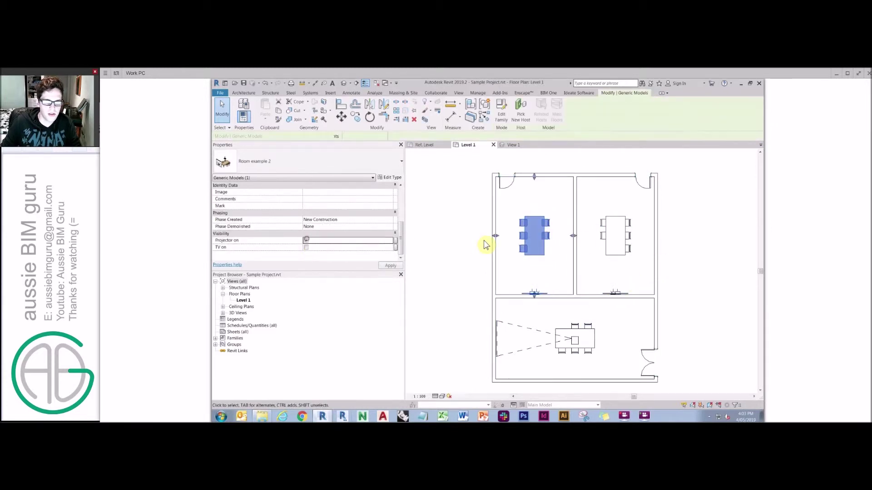
{"action": "left_click", "coordinate": [306, 240]}
{"action": "left_click", "coordinate": [306, 247]}
{"action": "left_click", "coordinate": [457, 221]}
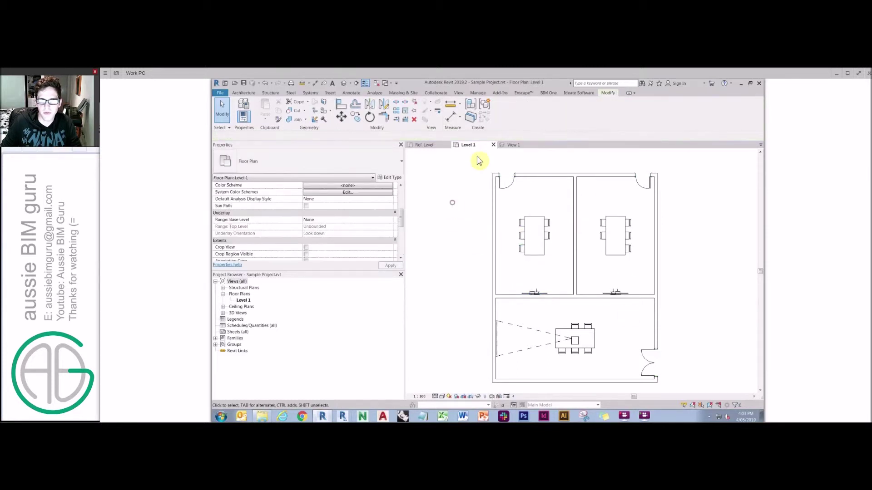
{"action": "left_click", "coordinate": [513, 145]}
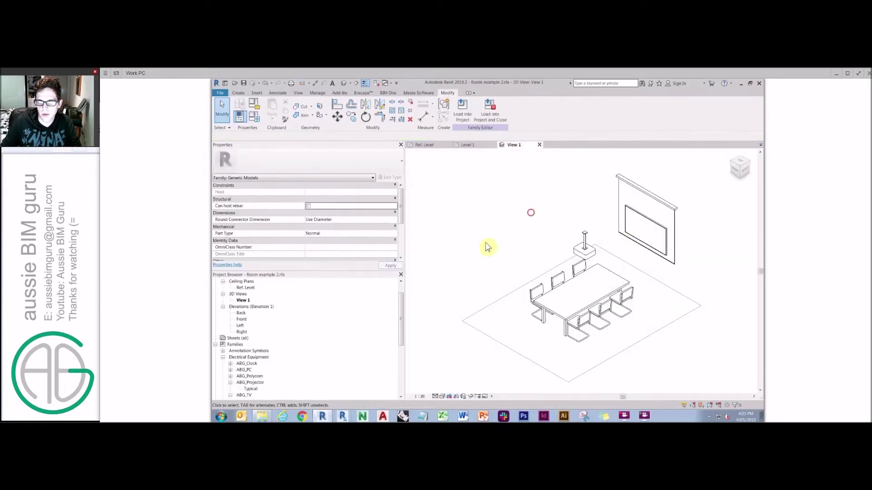
Step: Open the family's Ref. Level floor plan
{"action": "left_click", "coordinate": [244, 300]}
{"action": "scroll", "coordinate": [245, 296], "scroll_direction": "up", "scroll_amount": 2}
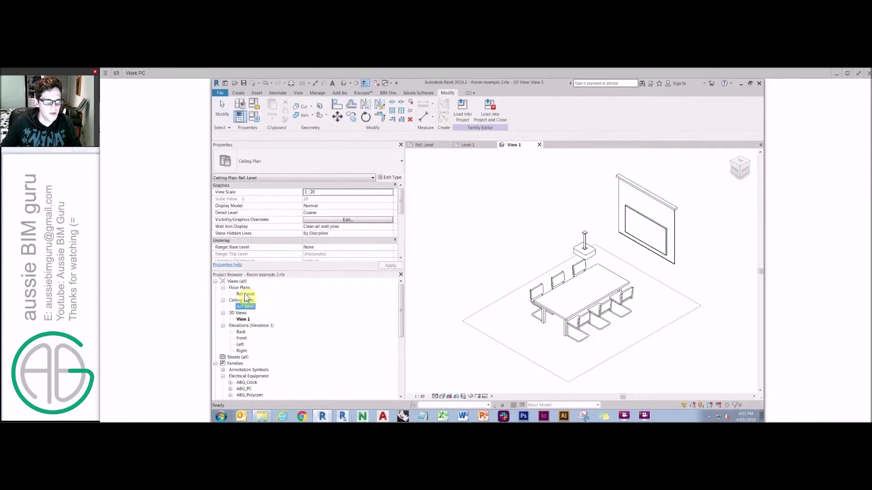
{"action": "double_click", "coordinate": [246, 294]}
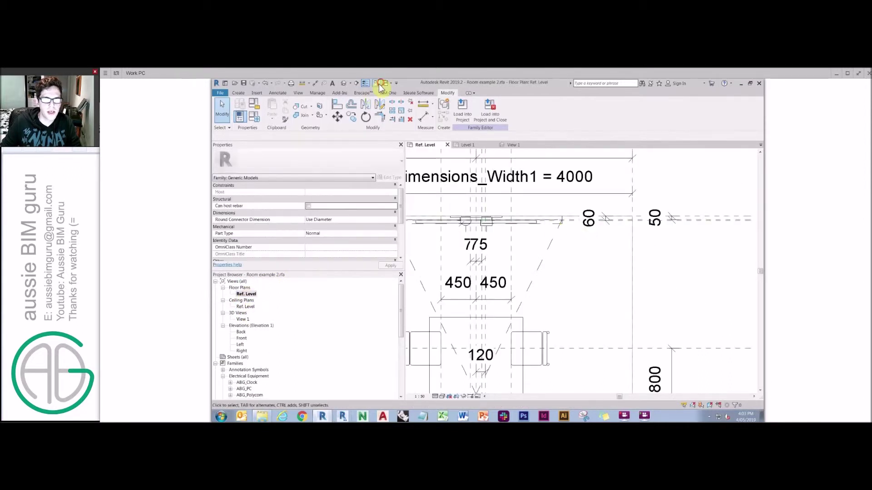
Step: Place an ABG_Cabinet Typical from Furniture near the room's upper right
{"action": "scroll", "coordinate": [295, 336], "scroll_direction": "down", "scroll_amount": 5}
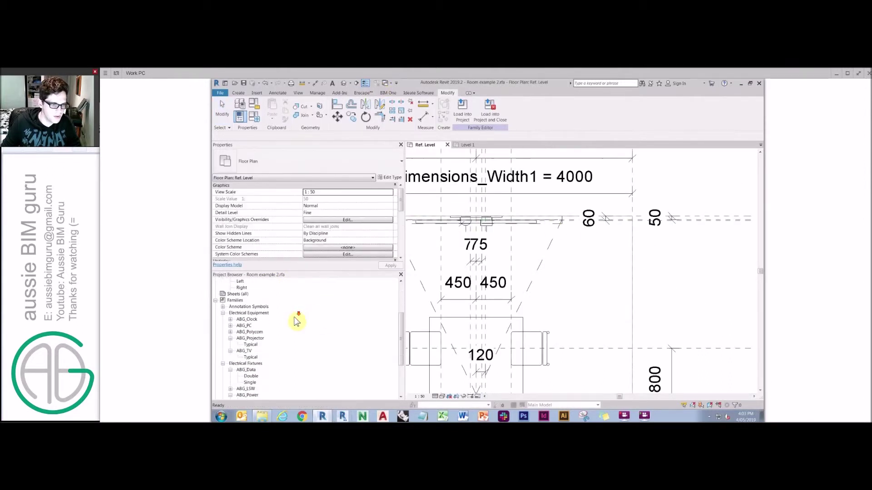
{"action": "scroll", "coordinate": [268, 348], "scroll_direction": "down", "scroll_amount": 2}
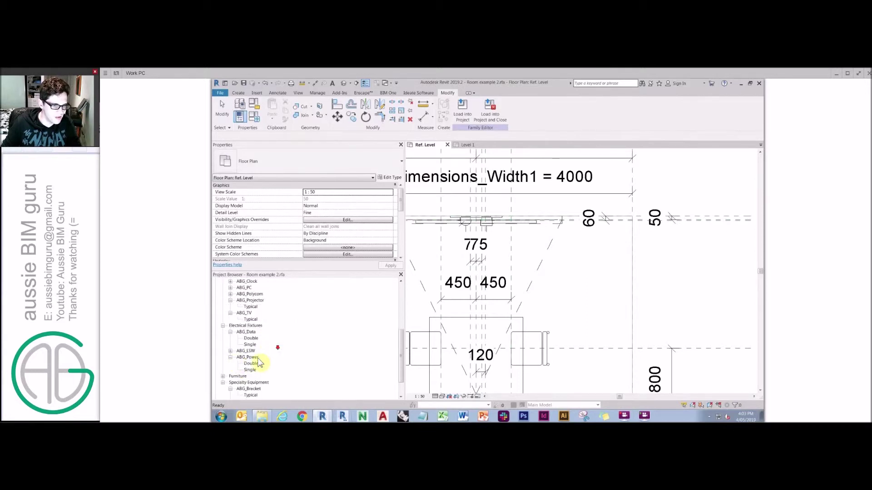
{"action": "scroll", "coordinate": [258, 362], "scroll_direction": "down", "scroll_amount": 1}
{"action": "double_click", "coordinate": [238, 364]}
{"action": "scroll", "coordinate": [310, 324], "scroll_direction": "down", "scroll_amount": 1}
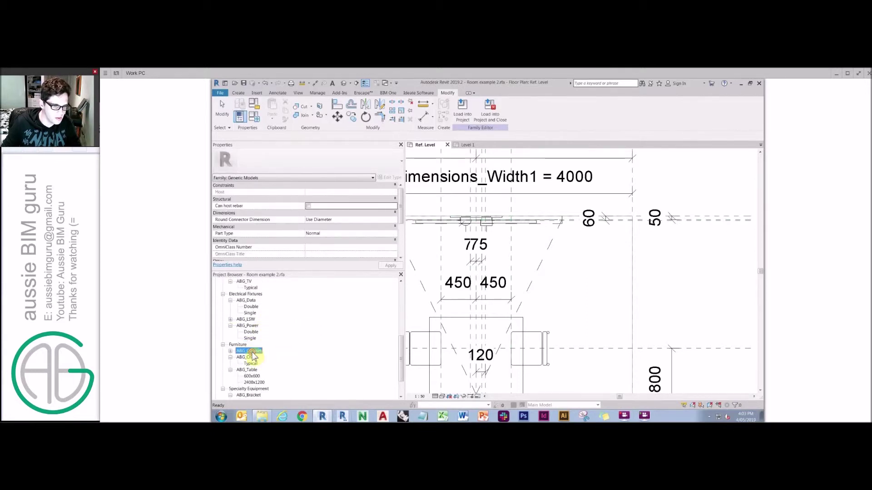
{"action": "double_click", "coordinate": [252, 351]}
{"action": "left_click_drag", "start_coordinate": [251, 358], "coordinate": [543, 188]}
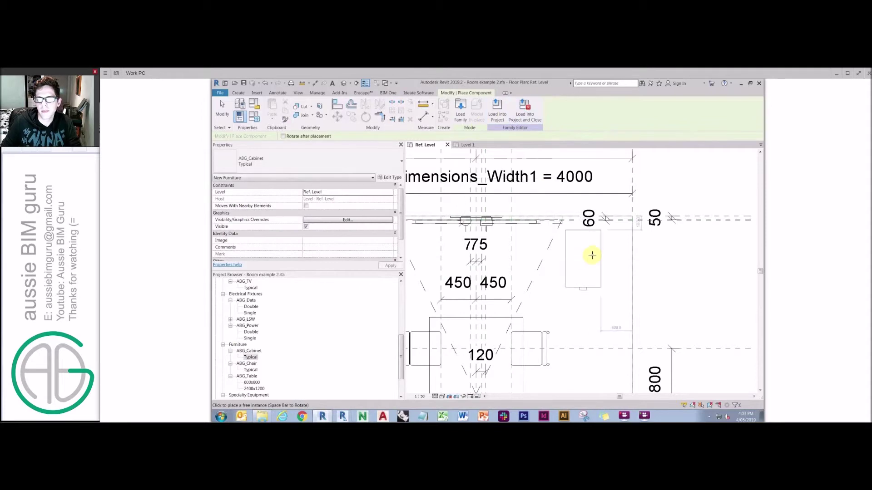
{"action": "left_click_drag", "start_coordinate": [591, 255], "coordinate": [602, 251]}
Step: Copy the right reference plane 100 away and set it to Not a Reference
{"action": "left_click", "coordinate": [633, 208]}
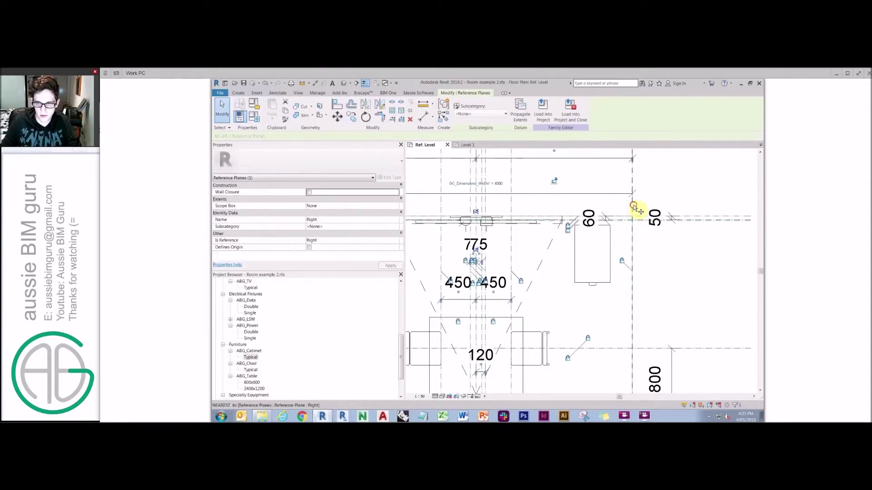
{"action": "type", "text": "100"}
{"action": "key", "text": "Return"}
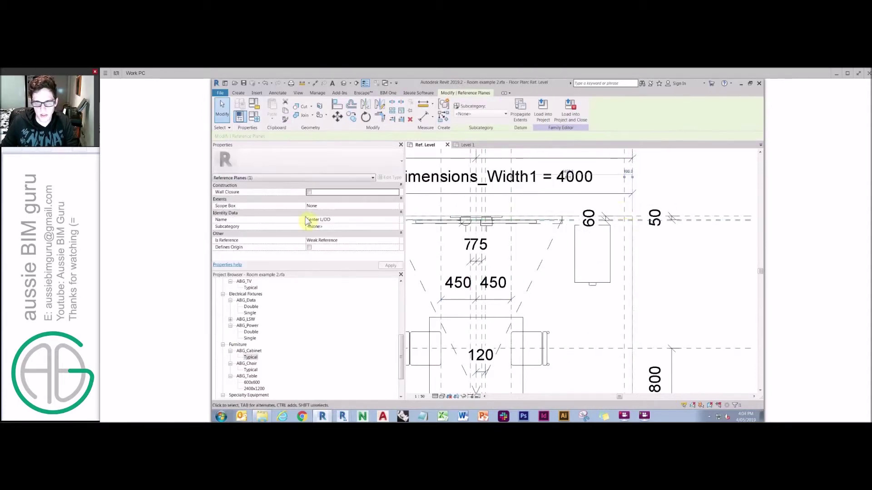
{"action": "left_click", "coordinate": [363, 241]}
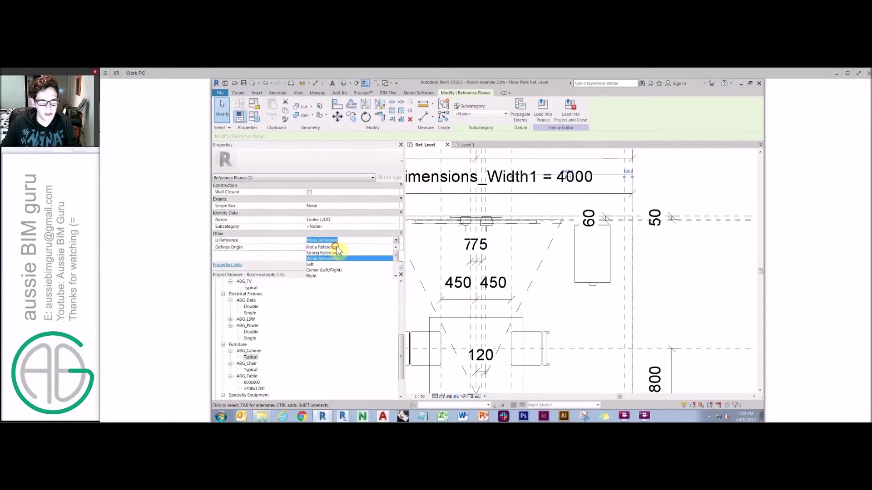
{"action": "left_click", "coordinate": [336, 246]}
{"action": "key", "text": "r"}
{"action": "key", "text": "o"}
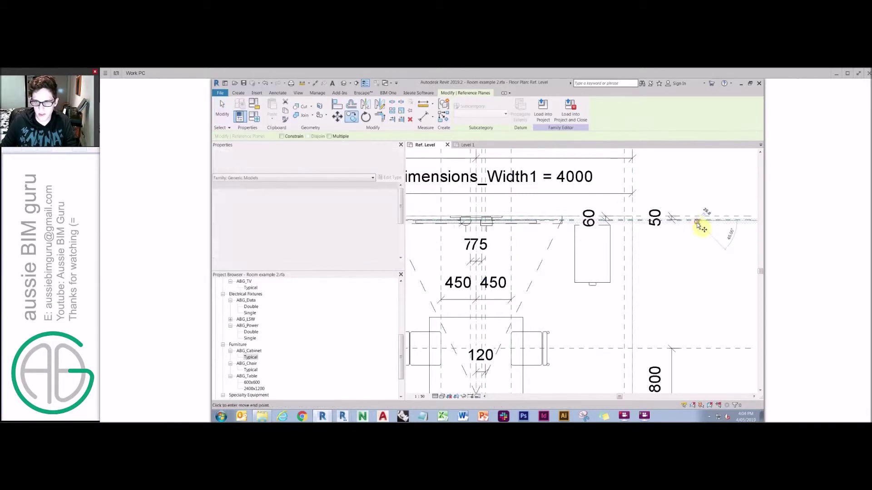
{"action": "key", "text": "Escape"}
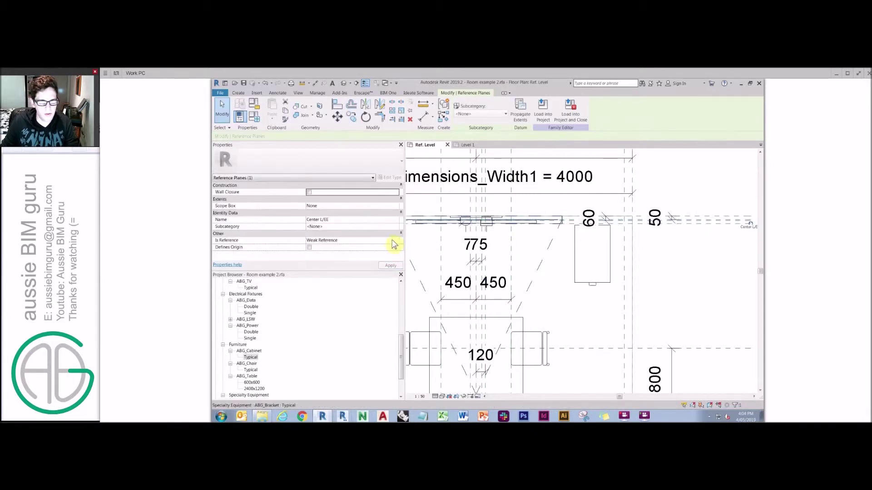
{"action": "left_click", "coordinate": [359, 240]}
{"action": "left_click", "coordinate": [336, 247]}
Step: Add a 100 aligned dimension between the two reference planes
{"action": "key", "text": "d"}
{"action": "key", "text": "i"}
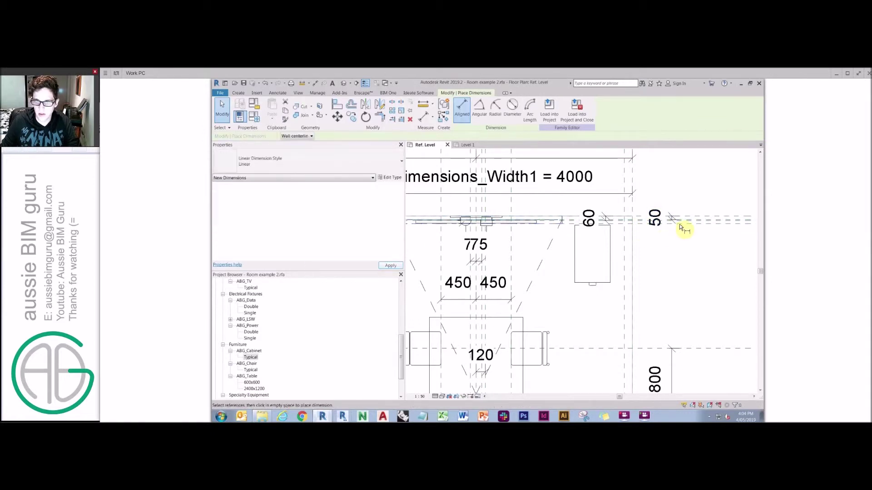
{"action": "left_click", "coordinate": [693, 219]}
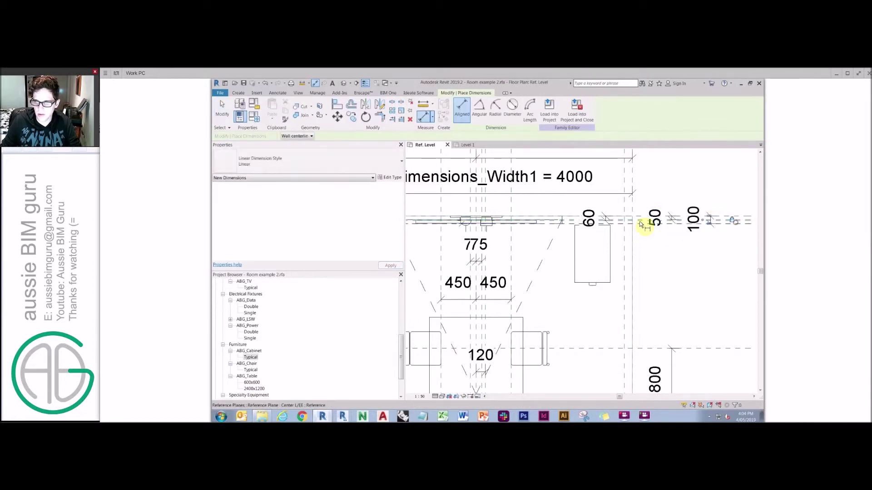
{"action": "left_click", "coordinate": [632, 204]}
{"action": "left_click", "coordinate": [660, 184]}
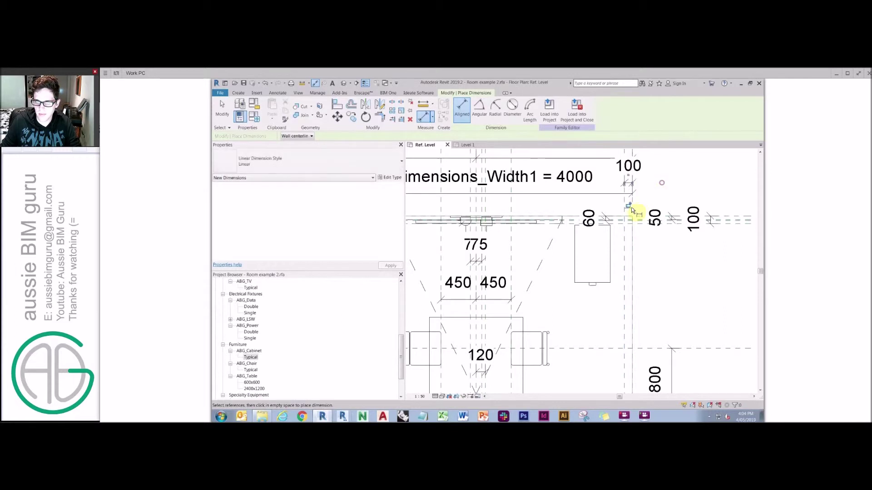
Step: Align the cabinet's edge to the reference plane and lock it
{"action": "key", "text": "a"}
{"action": "key", "text": "l"}
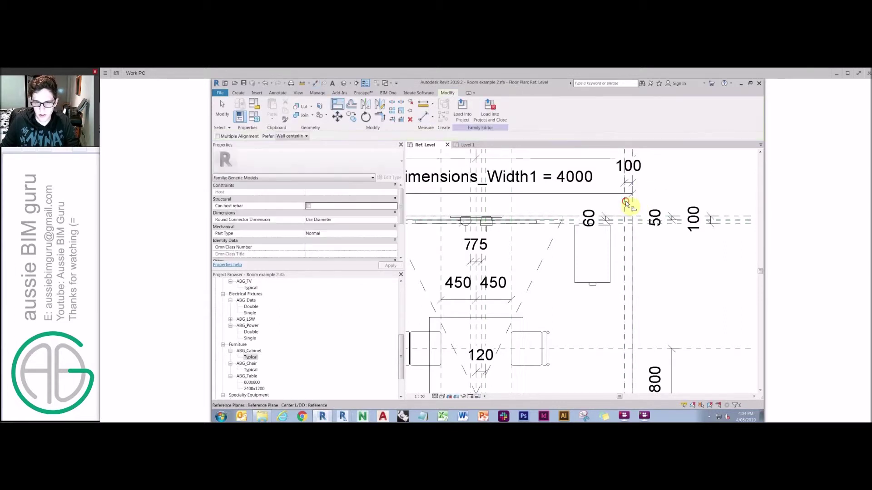
{"action": "left_click", "coordinate": [624, 203]}
{"action": "left_click", "coordinate": [611, 237]}
{"action": "left_click", "coordinate": [612, 263]}
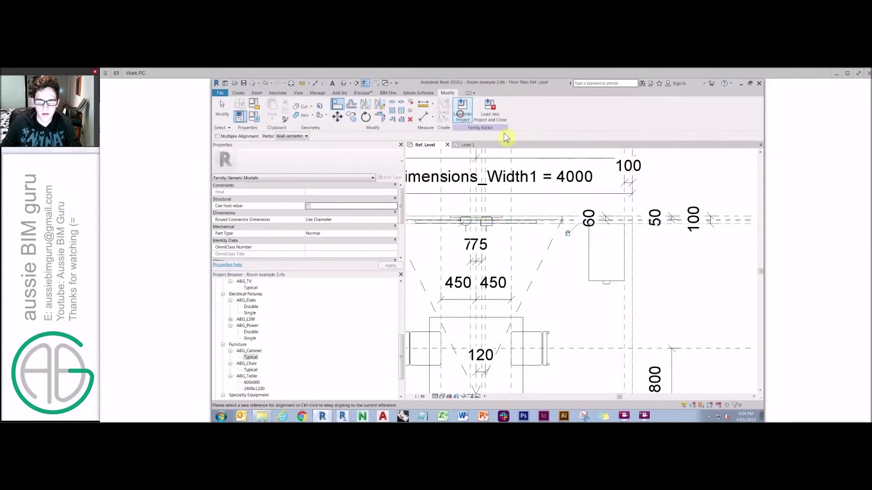
Step: Load the family into Sample Project, replacing the existing version, and return to Ref. Level
{"action": "left_click", "coordinate": [462, 109]}
{"action": "left_click", "coordinate": [521, 245]}
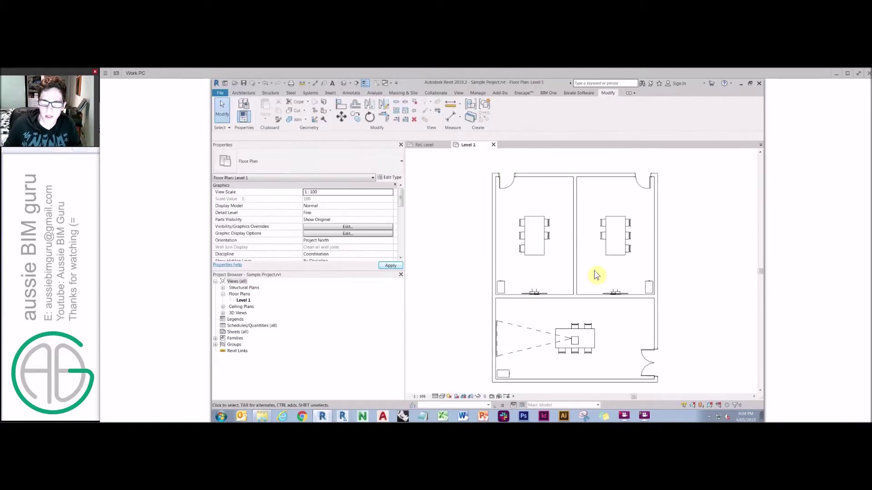
{"action": "left_click", "coordinate": [420, 144]}
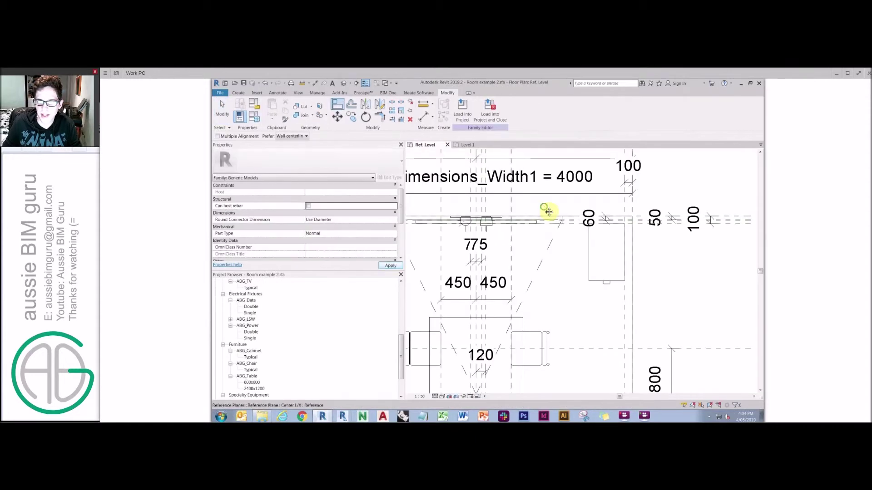
Step: Place an ABG_Polycom Typical on the work plane beside the table
{"action": "key", "text": "a"}
{"action": "key", "text": "l"}
{"action": "scroll", "coordinate": [550, 209], "scroll_direction": "down", "scroll_amount": 3}
{"action": "middle_click_drag", "start_coordinate": [547, 318], "coordinate": [613, 241]}
{"action": "middle_click_drag", "start_coordinate": [558, 249], "coordinate": [570, 263]}
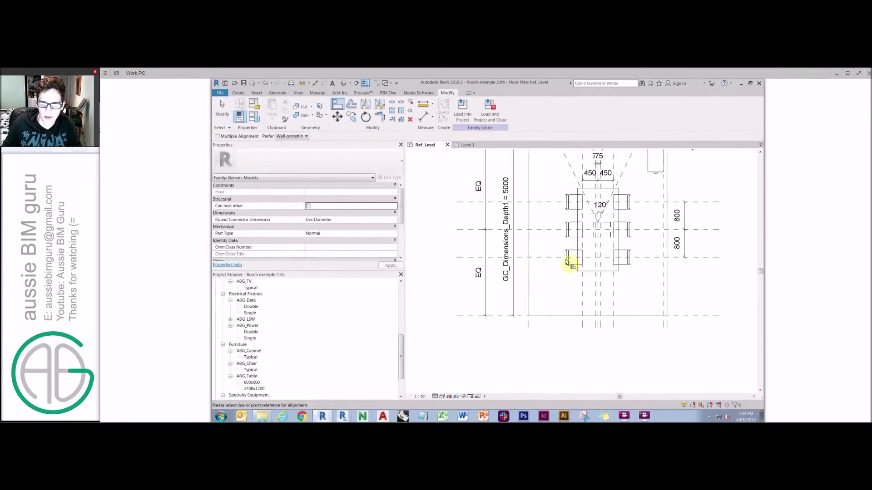
{"action": "key", "text": "Escape"}
{"action": "left_click", "coordinate": [293, 342]}
{"action": "scroll", "coordinate": [274, 321], "scroll_direction": "up", "scroll_amount": 3}
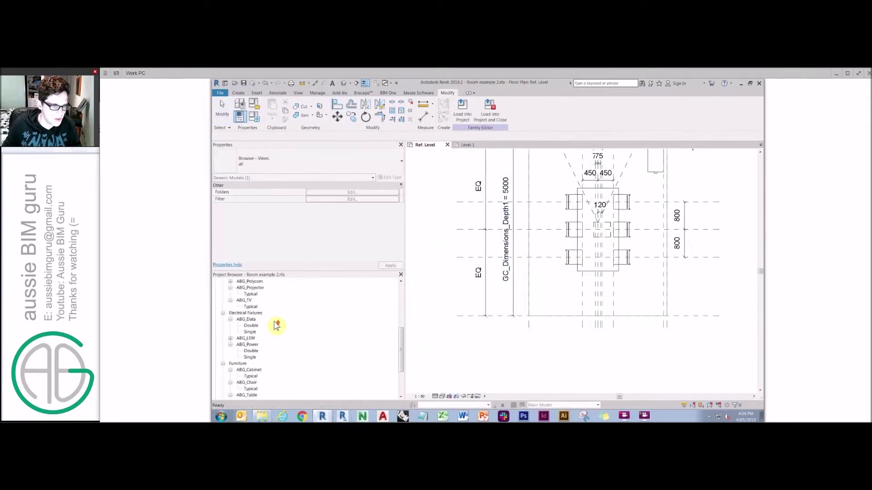
{"action": "double_click", "coordinate": [249, 308]}
{"action": "left_click_drag", "start_coordinate": [254, 313], "coordinate": [445, 182]}
{"action": "left_click", "coordinate": [518, 118]}
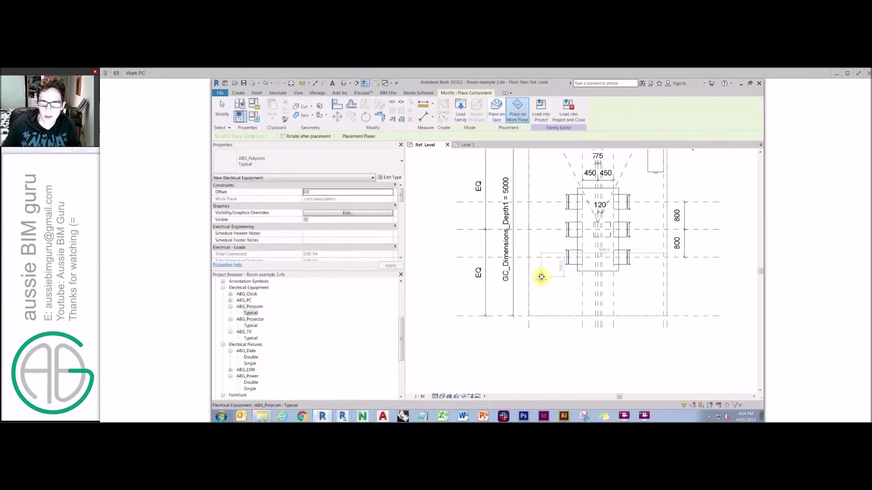
{"action": "left_click", "coordinate": [541, 275]}
{"action": "key", "text": "Escape"}
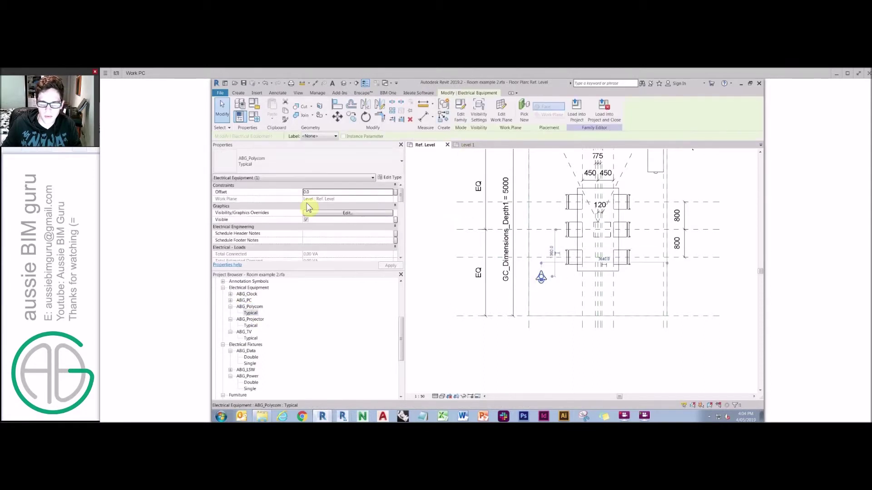
Step: Set the Polycom's offset to 720 and align it to the horizontal line and table centre plane
{"action": "left_click", "coordinate": [381, 192]}
{"action": "key", "text": "Return"}
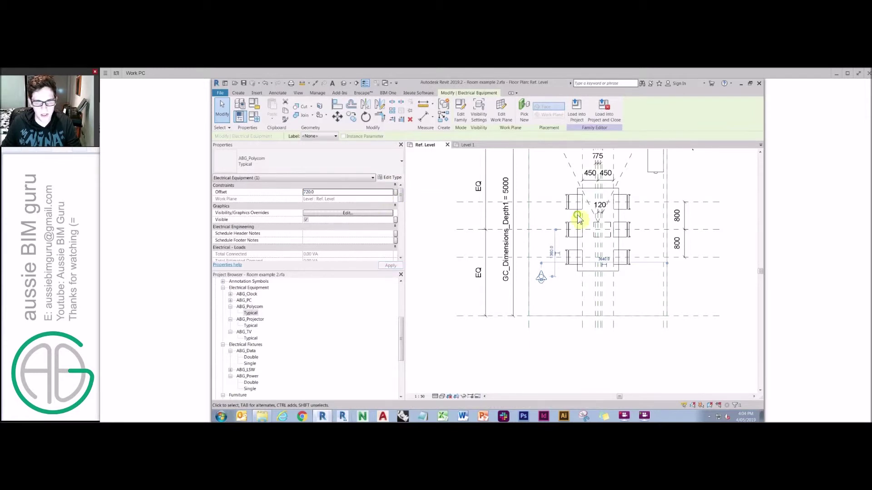
{"action": "key", "text": "a"}
{"action": "key", "text": "l"}
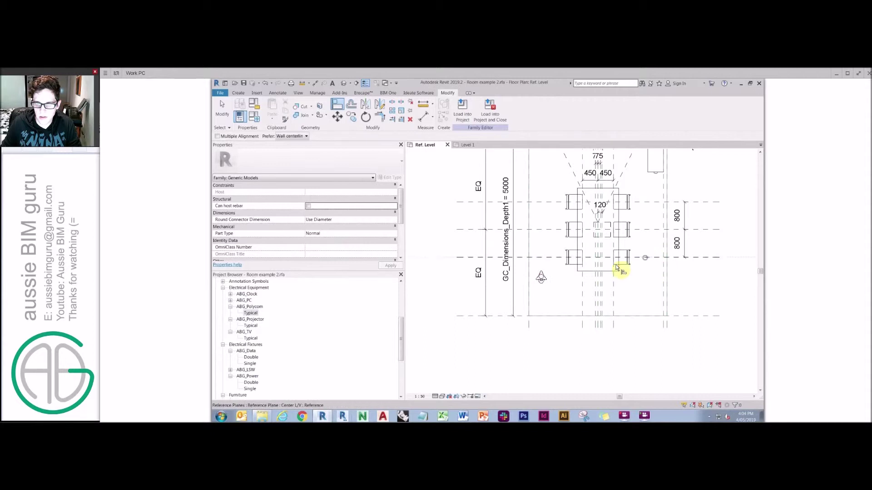
{"action": "left_click", "coordinate": [617, 257]}
{"action": "left_click", "coordinate": [542, 277]}
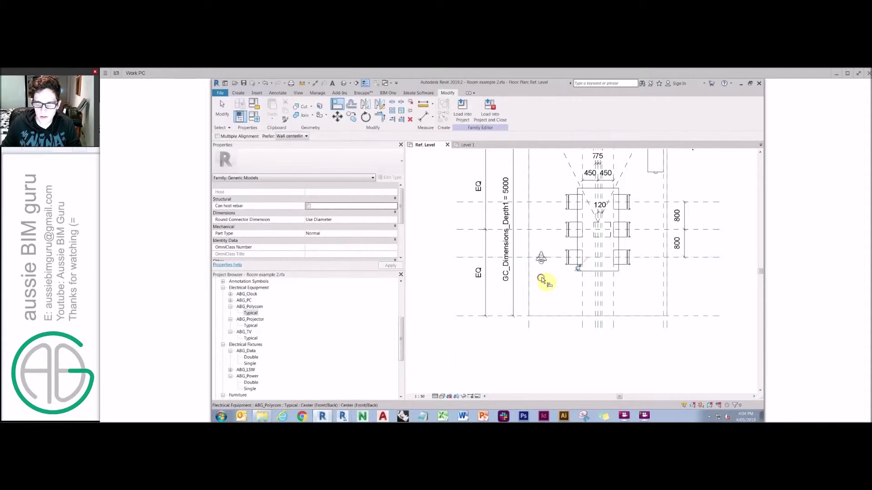
{"action": "left_click", "coordinate": [598, 284]}
{"action": "left_click", "coordinate": [543, 258]}
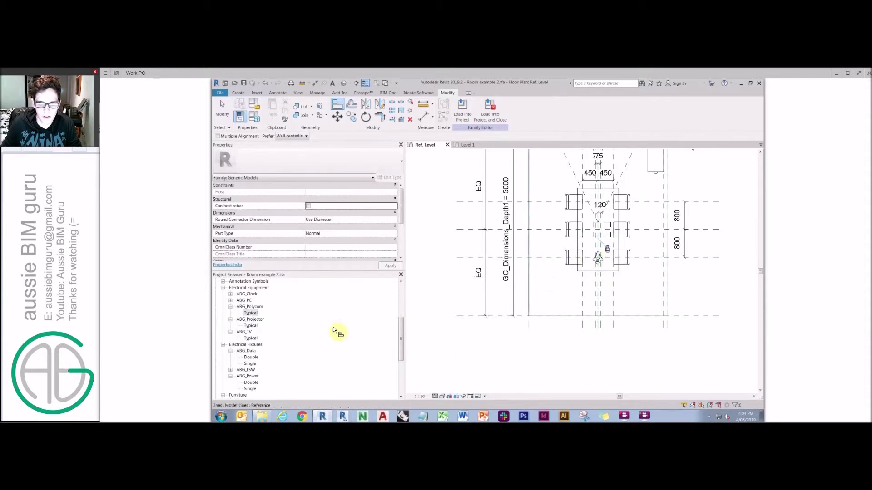
{"action": "left_click", "coordinate": [251, 313]}
{"action": "left_click", "coordinate": [248, 296]}
Step: Place an ABG_PC Typical at the table's top end, aligned and locked to the horizontal and centre planes
{"action": "double_click", "coordinate": [247, 301]}
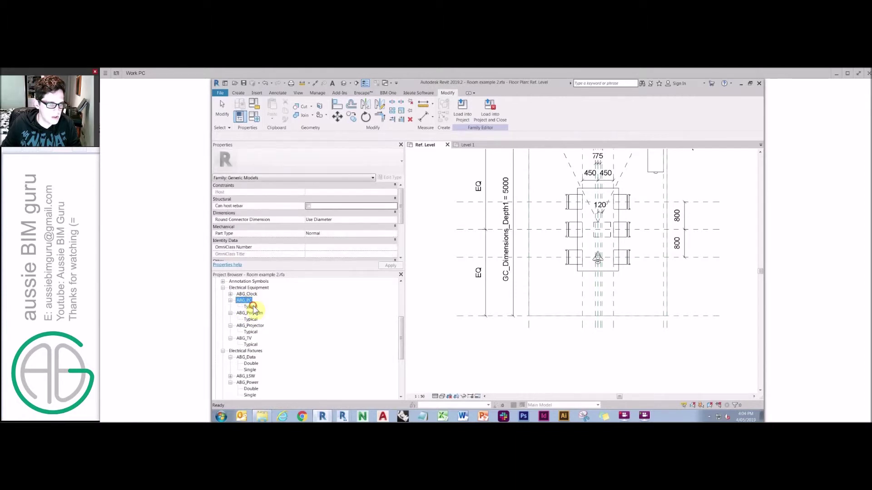
{"action": "left_click_drag", "start_coordinate": [251, 307], "coordinate": [460, 177]}
{"action": "left_click", "coordinate": [518, 114]}
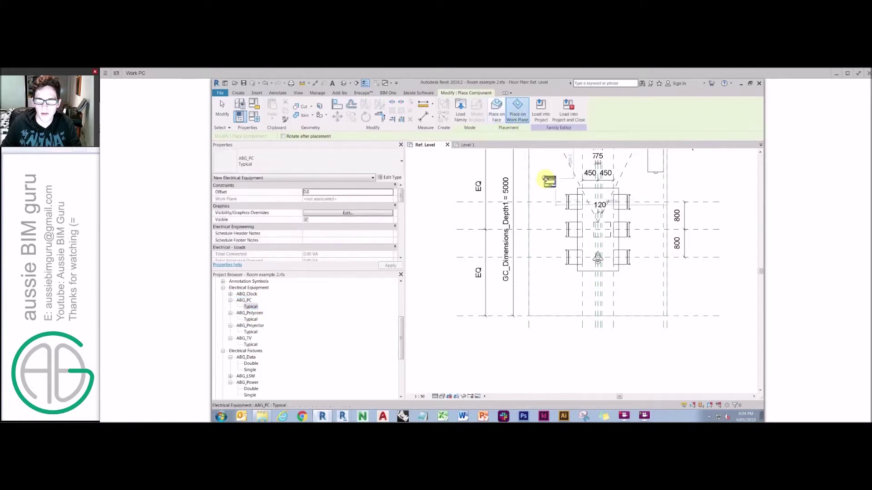
{"action": "left_click", "coordinate": [548, 179]}
{"action": "key", "text": "Escape"}
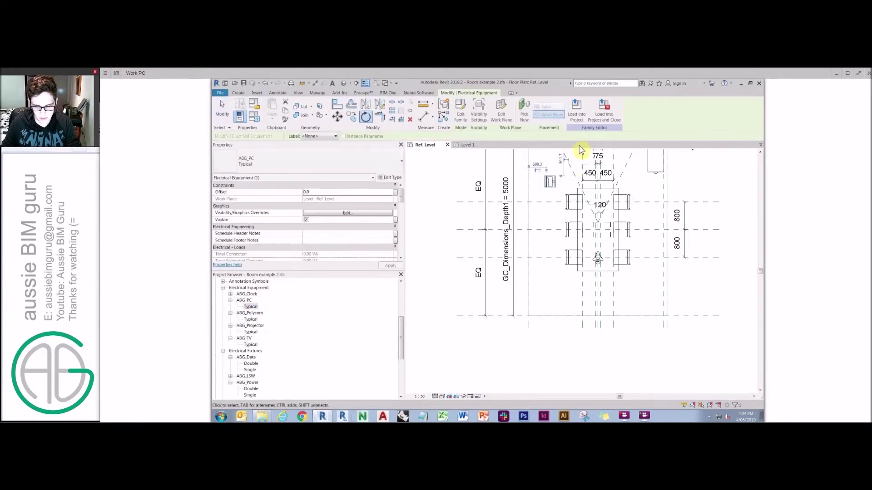
{"action": "key", "text": "a"}
{"action": "key", "text": "l"}
{"action": "left_click", "coordinate": [558, 199]}
{"action": "left_click", "coordinate": [550, 183]}
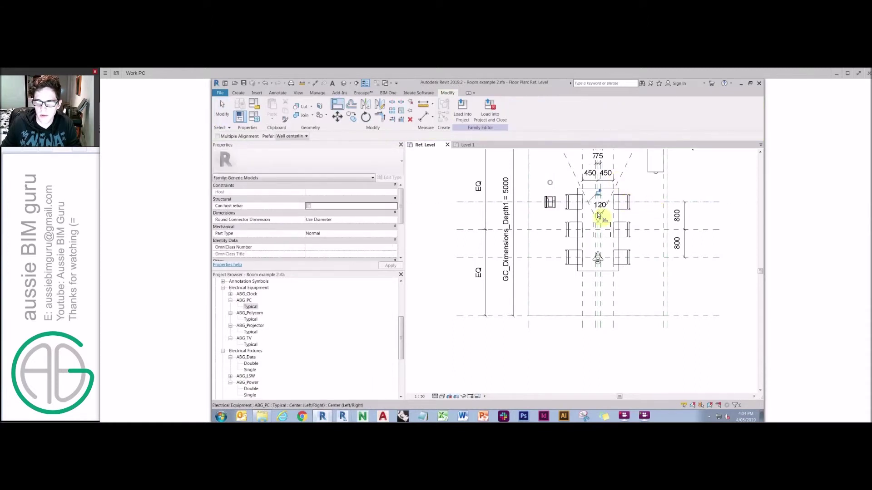
{"action": "left_click", "coordinate": [598, 193]}
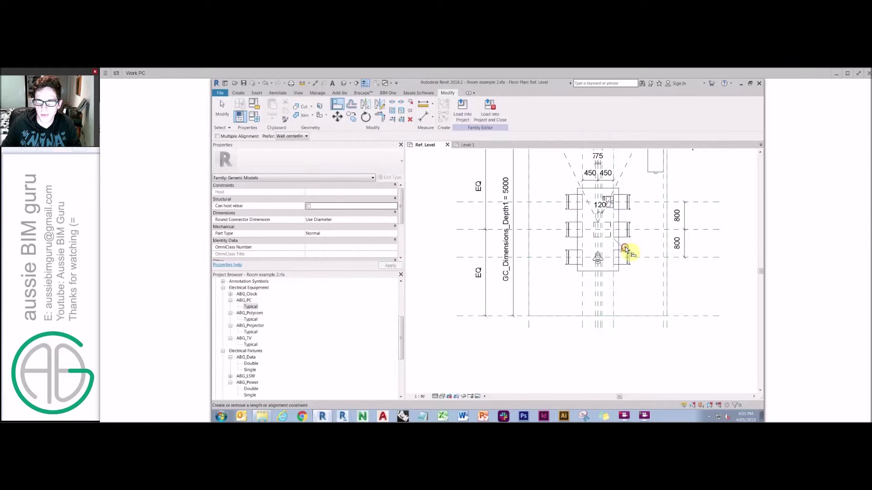
{"action": "left_click", "coordinate": [250, 307]}
Step: Place an ABG_Clock Typical, align it to the right-hand reference line, and reload the family, overwriting it
{"action": "left_click", "coordinate": [230, 293]}
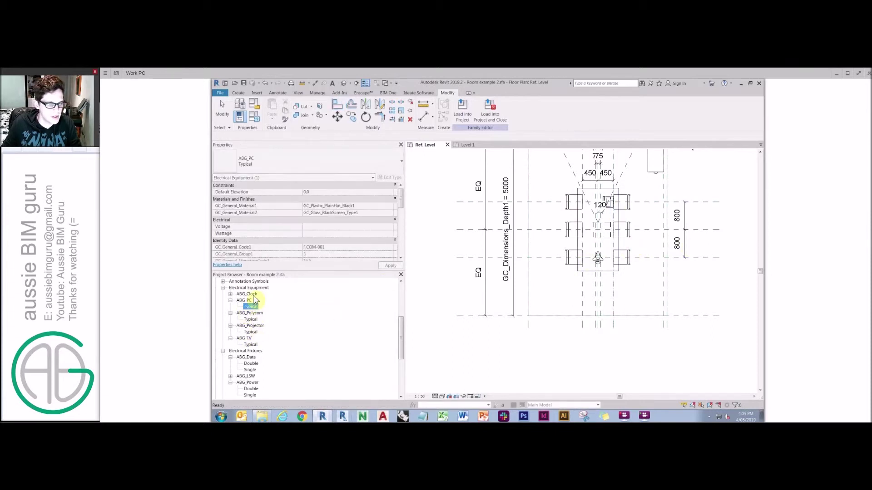
{"action": "left_click", "coordinate": [250, 300]}
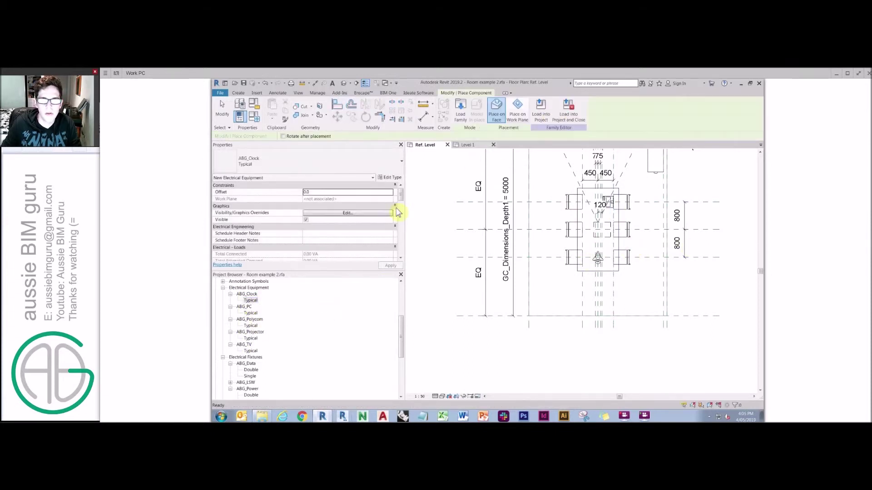
{"action": "left_click", "coordinate": [517, 119]}
{"action": "key", "text": "Escape"}
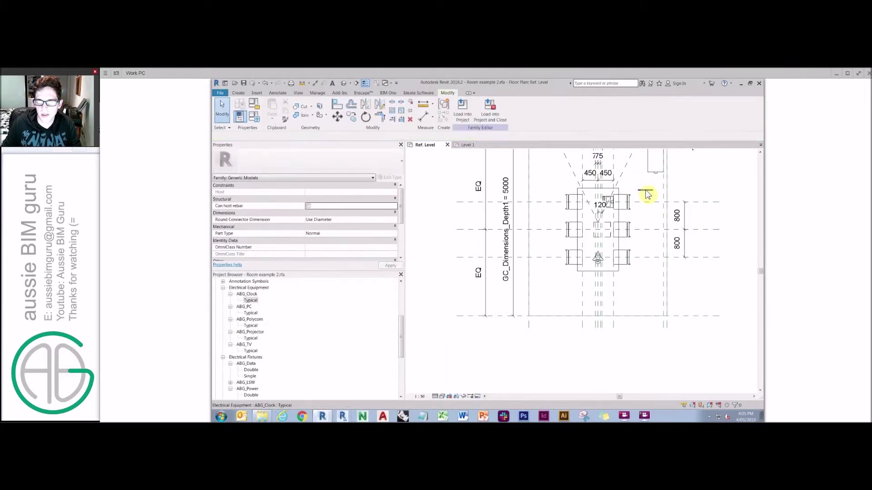
{"action": "left_click", "coordinate": [648, 192]}
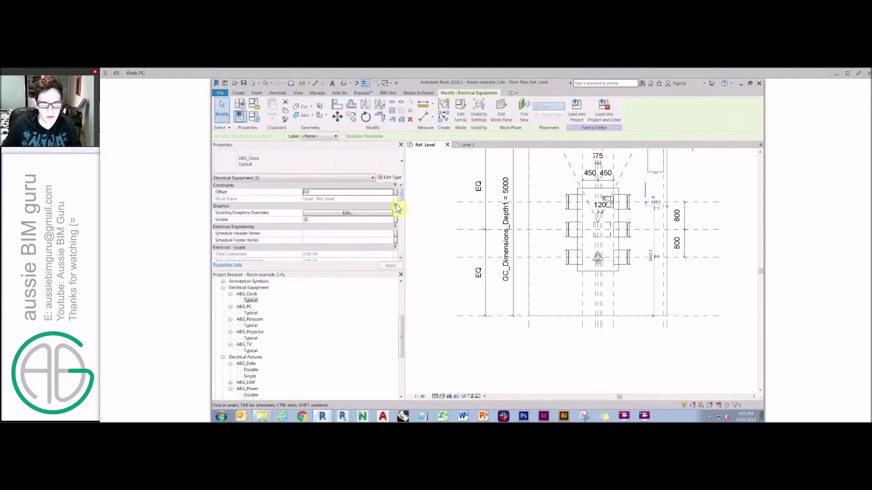
{"action": "left_click_drag", "start_coordinate": [402, 194], "coordinate": [402, 220]}
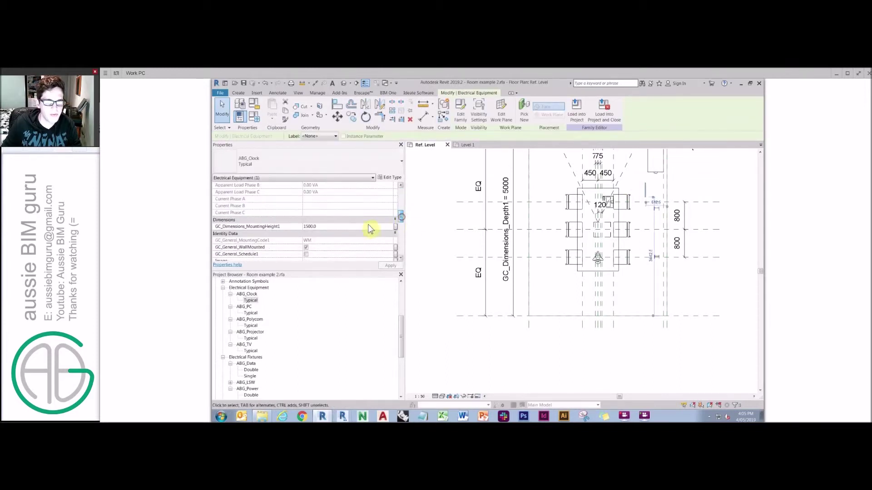
{"action": "key", "text": "a"}
{"action": "key", "text": "l"}
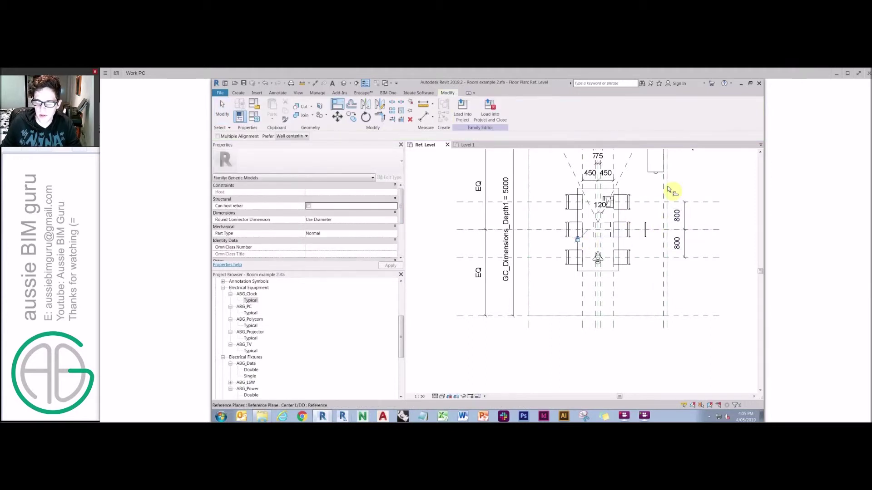
{"action": "left_click", "coordinate": [642, 221]}
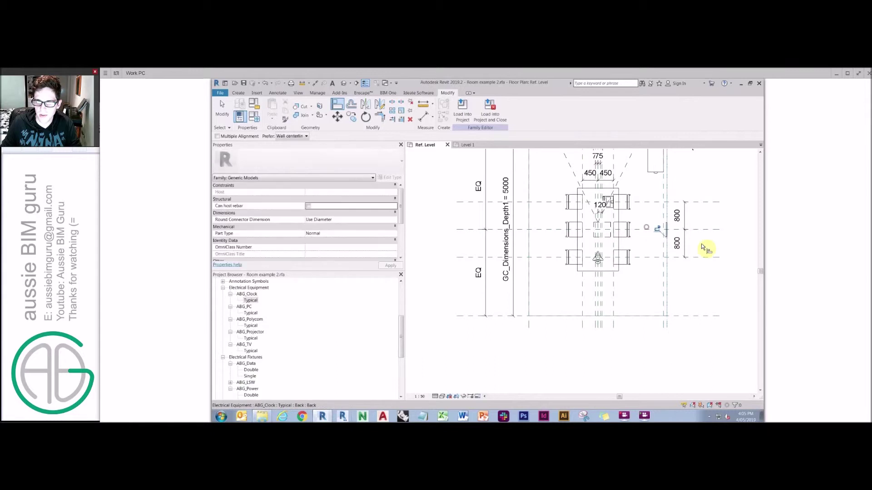
{"action": "left_click", "coordinate": [463, 112]}
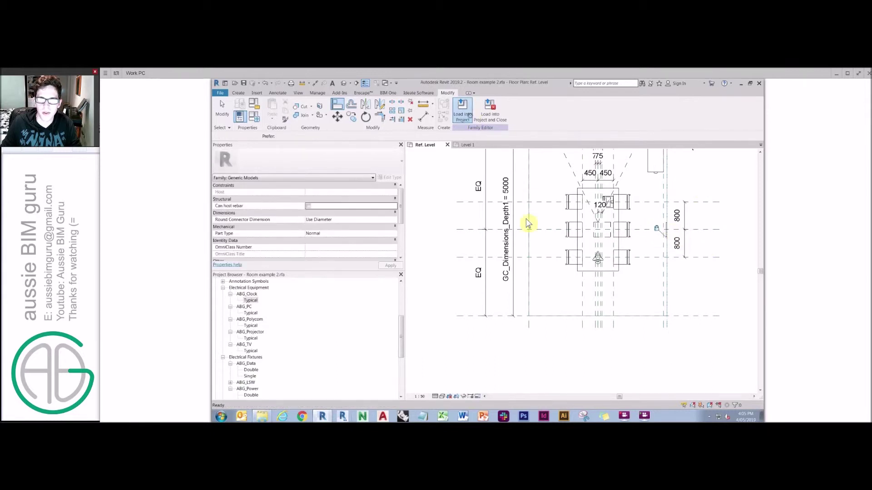
{"action": "left_click", "coordinate": [437, 237]}
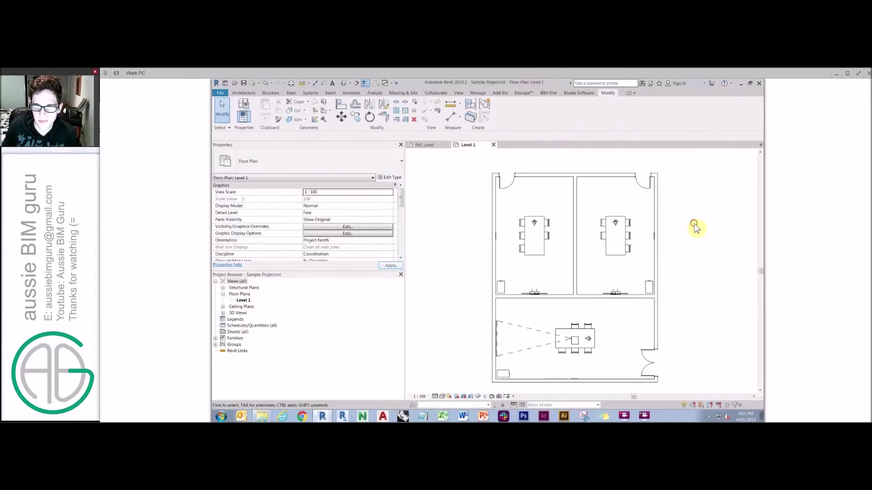
Step: Back in the family's Ref. Level plan, set the ABG_PC's Offset to 720
{"action": "left_click", "coordinate": [547, 242]}
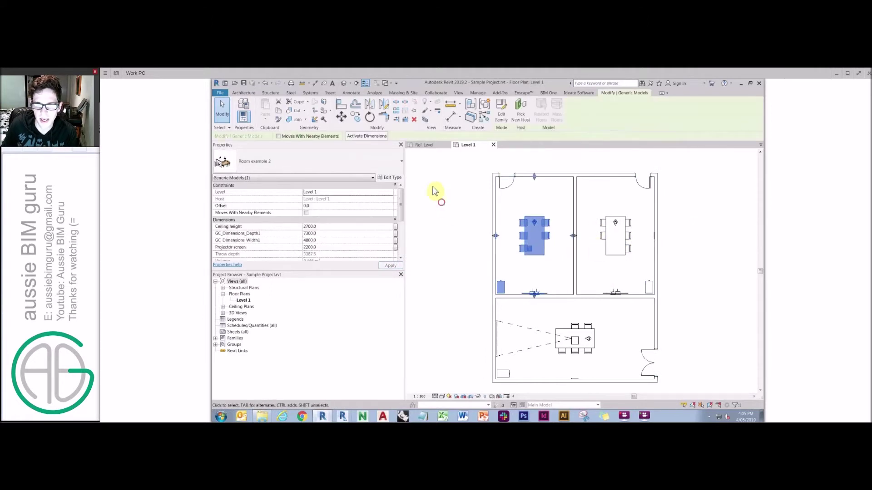
{"action": "left_click", "coordinate": [427, 145]}
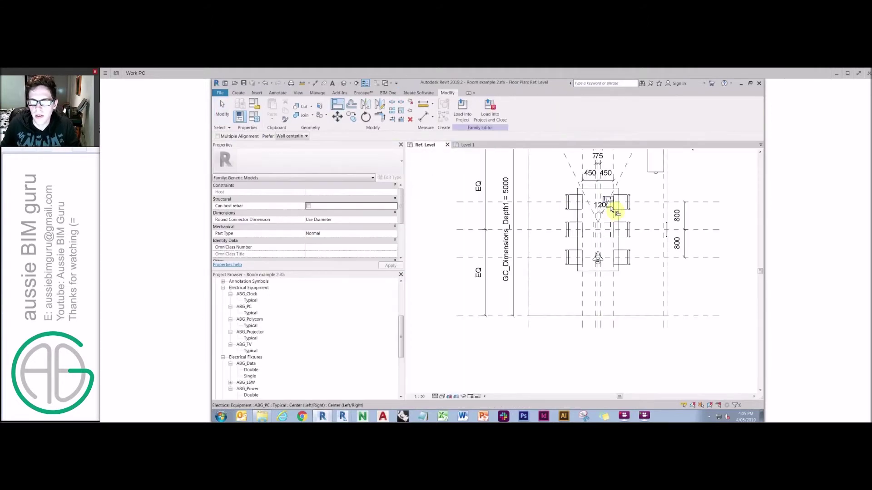
{"action": "key", "text": "Escape"}
{"action": "left_click", "coordinate": [320, 192]}
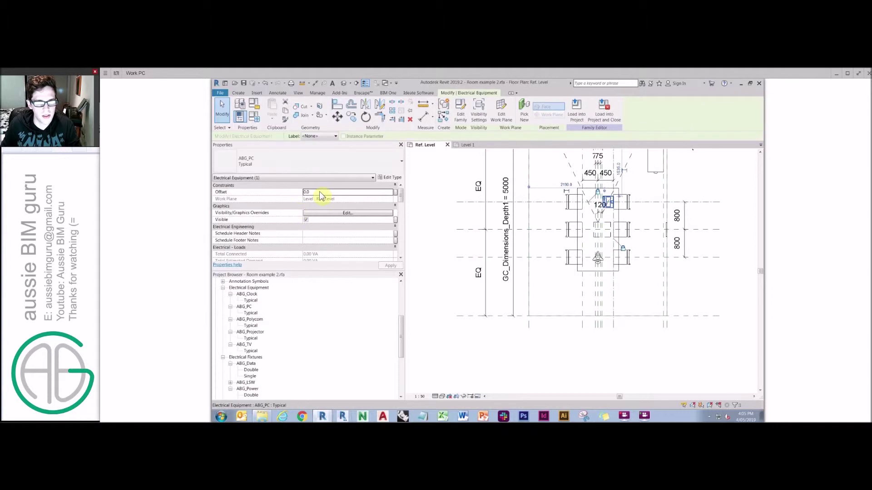
{"action": "key", "text": "Return"}
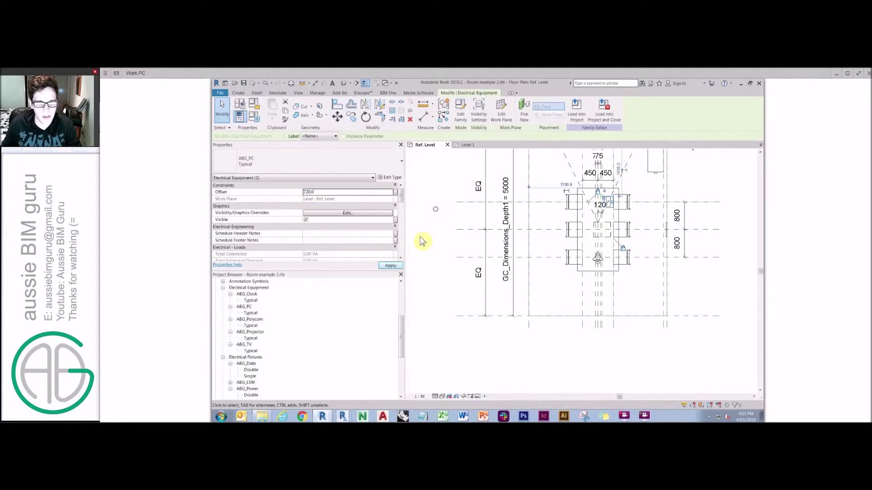
{"action": "left_click", "coordinate": [326, 311]}
{"action": "scroll", "coordinate": [278, 334], "scroll_direction": "down", "scroll_amount": 1}
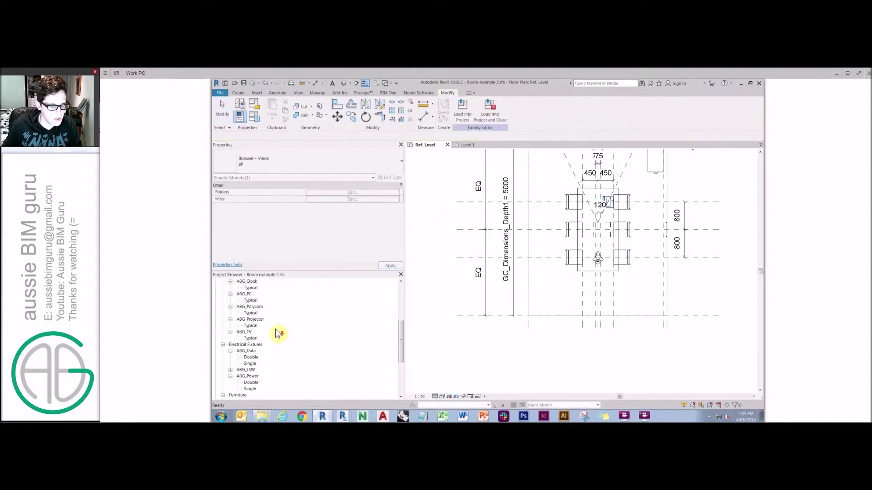
Step: Place an ABG_LSW Single switch left of the table near the bottom and rotate it
{"action": "double_click", "coordinate": [247, 370]}
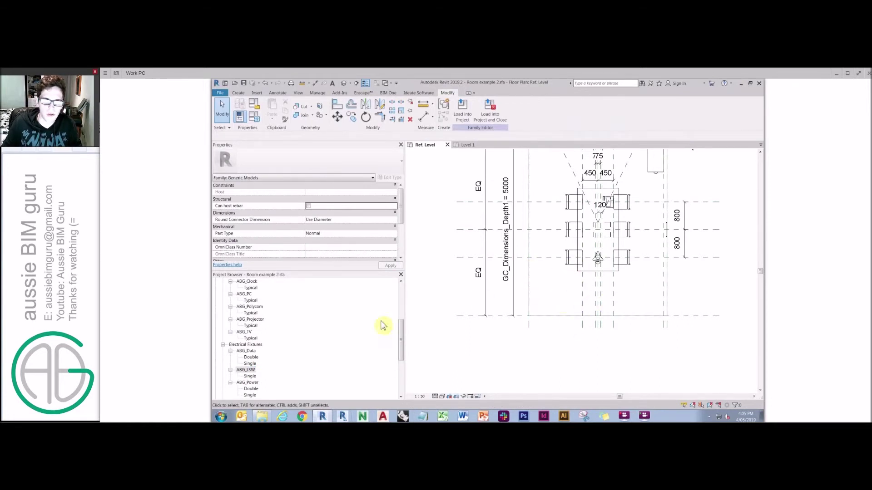
{"action": "left_click", "coordinate": [322, 333]}
{"action": "left_click_drag", "start_coordinate": [249, 377], "coordinate": [526, 272]}
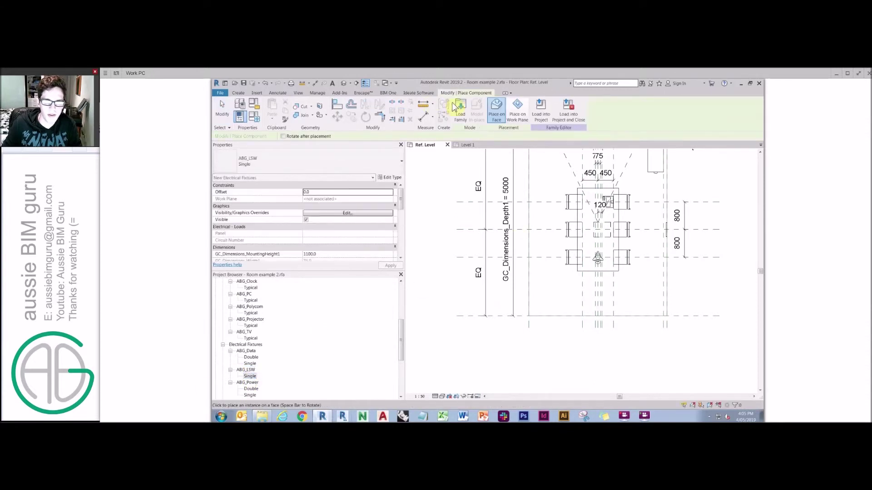
{"action": "left_click", "coordinate": [554, 303]}
{"action": "key", "text": "Escape"}
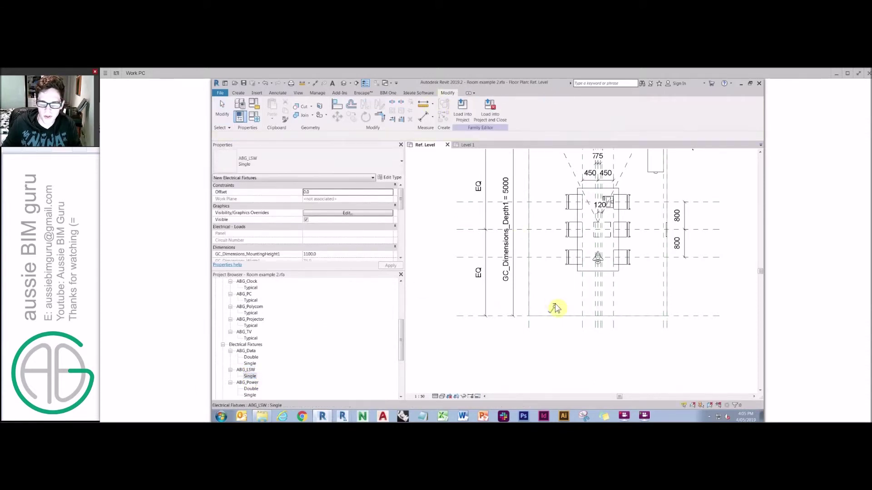
{"action": "key", "text": "r"}
{"action": "key", "text": "o"}
{"action": "left_click", "coordinate": [558, 291]}
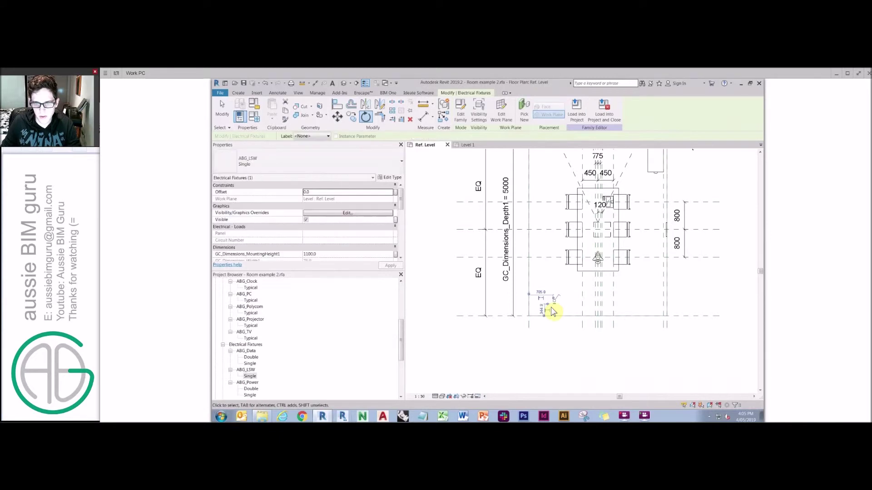
{"action": "scroll", "coordinate": [554, 295], "scroll_direction": "up", "scroll_amount": 2}
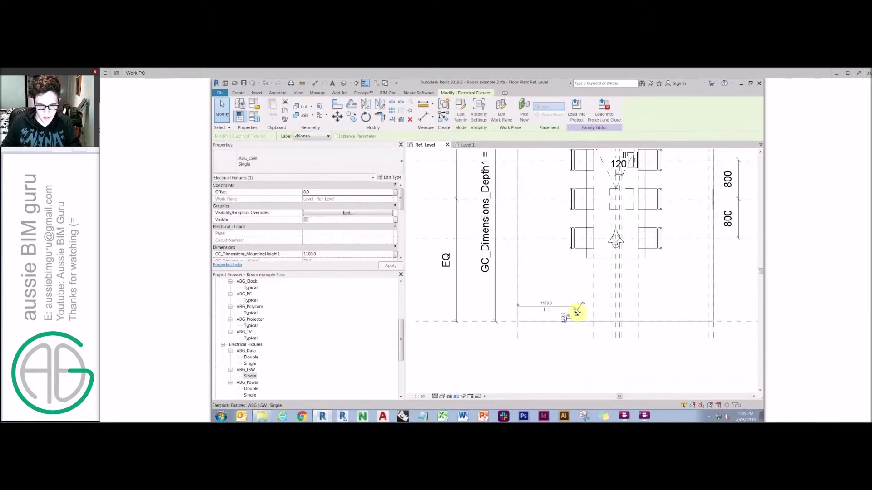
Step: Copy the rotated switch to a second spot higher up, nearer the table
{"action": "key", "text": "c"}
{"action": "key", "text": "o"}
{"action": "left_click", "coordinate": [574, 312]}
{"action": "left_click", "coordinate": [527, 272]}
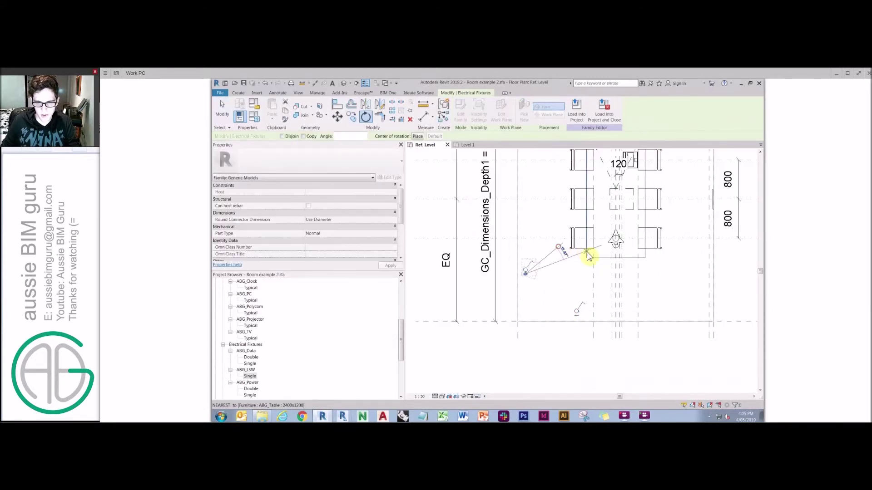
{"action": "left_click", "coordinate": [549, 285]}
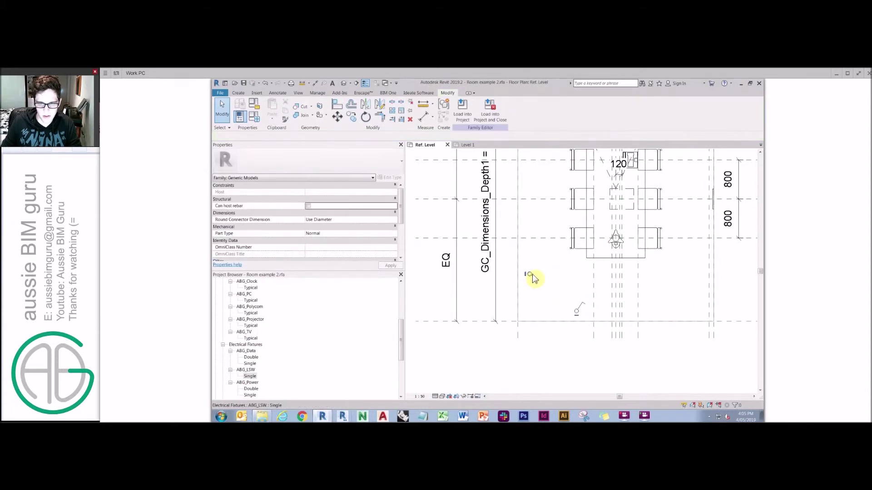
Step: Draw a horizontal reference plane beside the upper switch and mirror a vertical copy of it
{"action": "key", "text": "r"}
{"action": "key", "text": "p"}
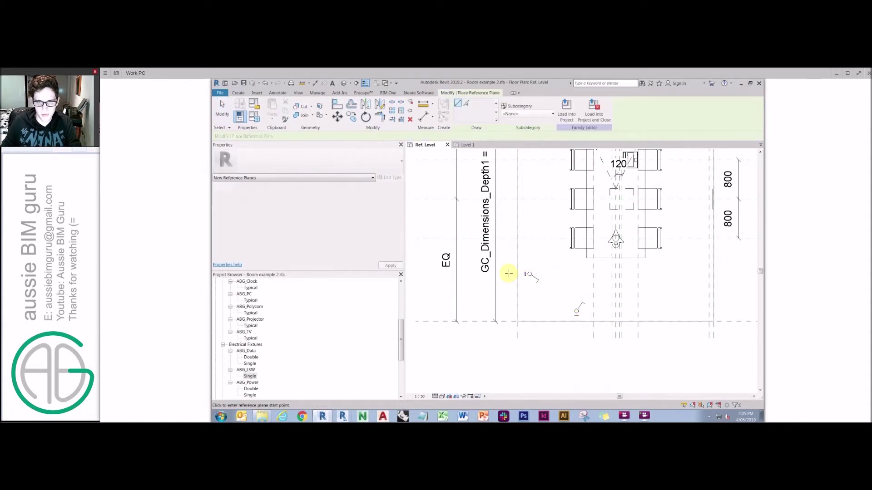
{"action": "left_click", "coordinate": [498, 274]}
{"action": "left_click", "coordinate": [556, 275]}
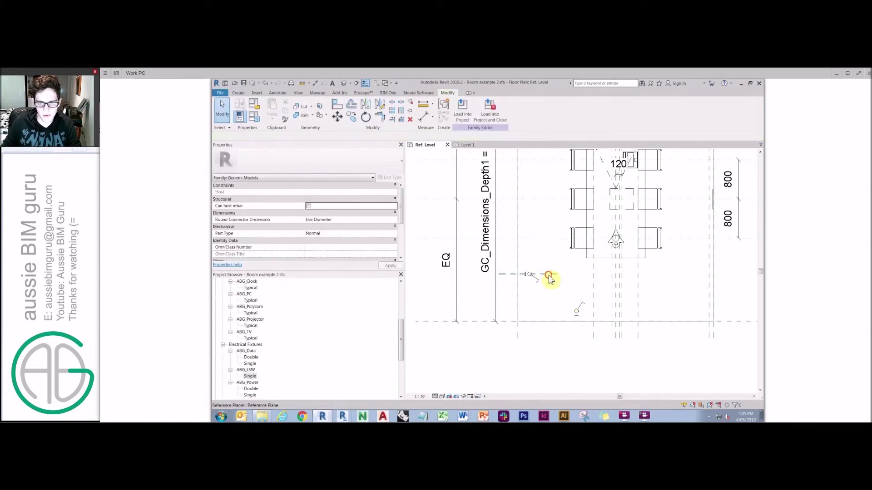
{"action": "left_click", "coordinate": [380, 104]}
{"action": "left_click", "coordinate": [518, 323]}
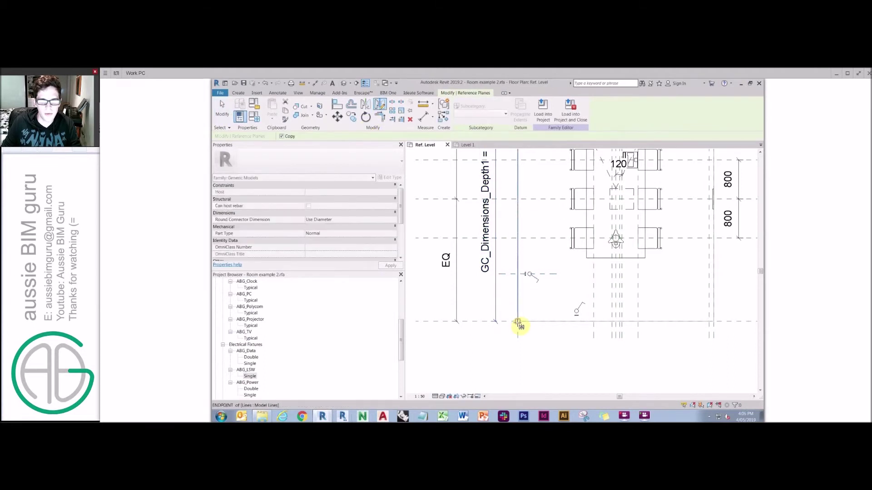
{"action": "left_click", "coordinate": [542, 298]}
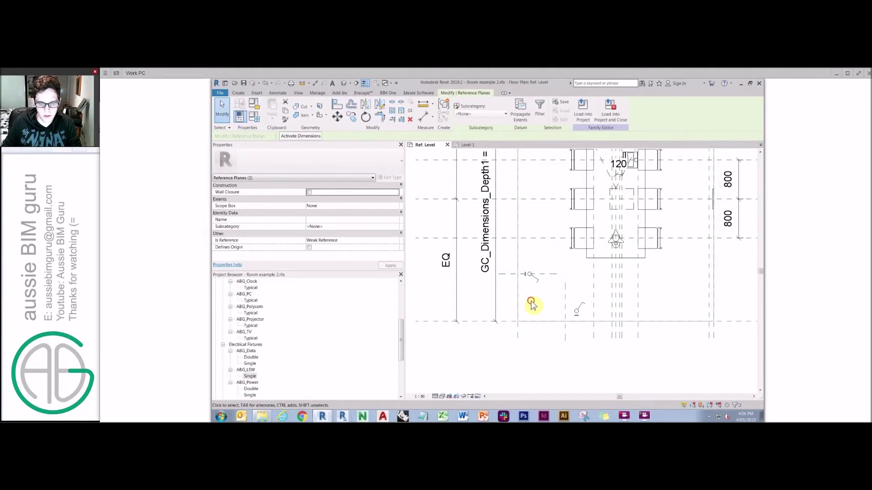
{"action": "left_click", "coordinate": [522, 298]}
Step: Add vertical and horizontal 966 aligned dimensions to the new reference planes
{"action": "key", "text": "d"}
{"action": "key", "text": "i"}
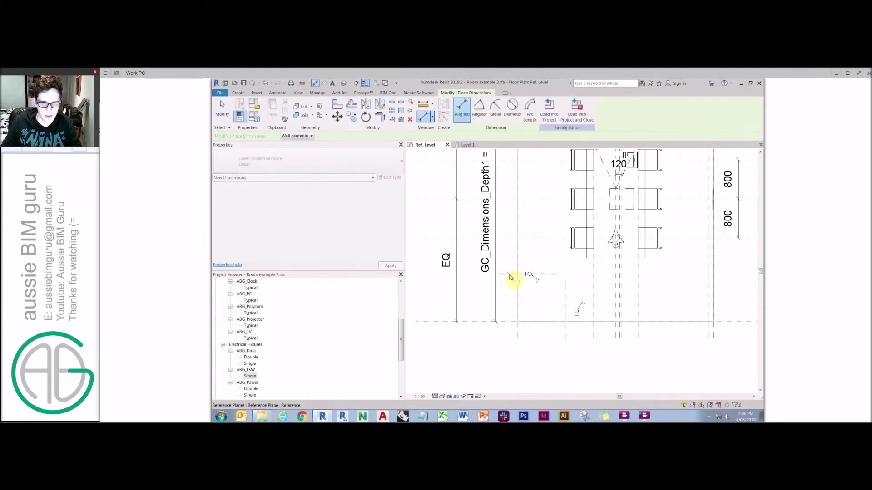
{"action": "left_click", "coordinate": [508, 322]}
{"action": "left_click", "coordinate": [505, 307]}
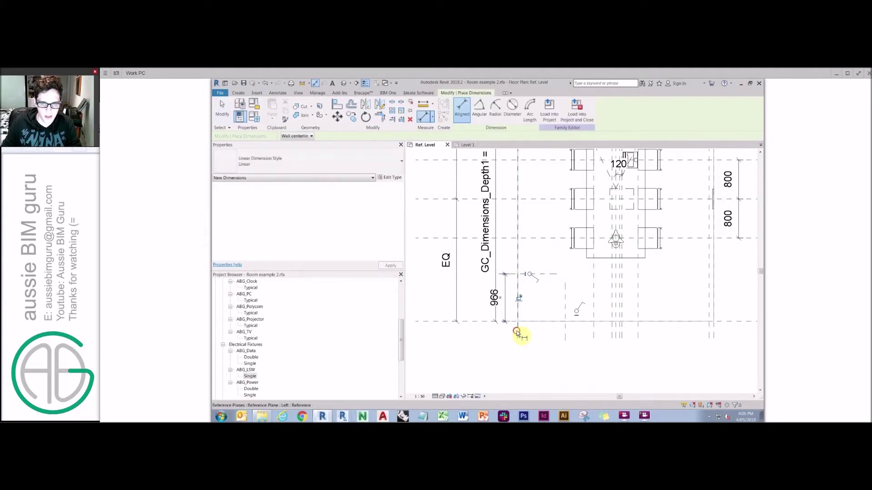
{"action": "left_click", "coordinate": [516, 331]}
{"action": "left_click", "coordinate": [567, 330]}
{"action": "left_click", "coordinate": [570, 351]}
{"action": "key", "text": "Escape"}
{"action": "key", "text": "Escape"}
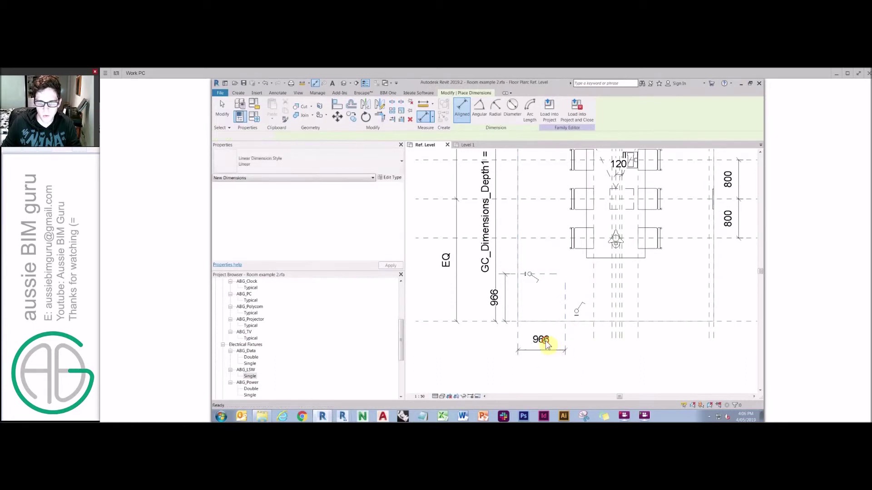
Step: Label both 966 dimensions with a new Switch offset parameter
{"action": "left_click", "coordinate": [499, 295]}
{"action": "left_click", "coordinate": [529, 108]}
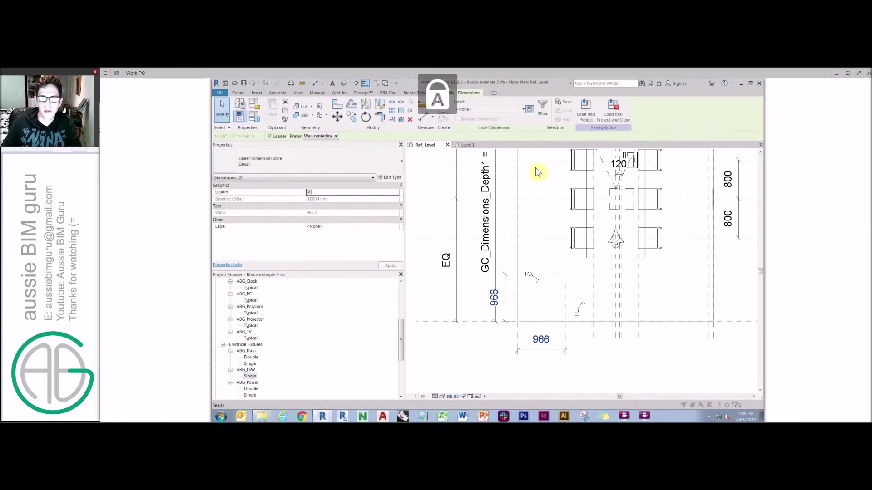
{"action": "type", "text": "Switch offset"}
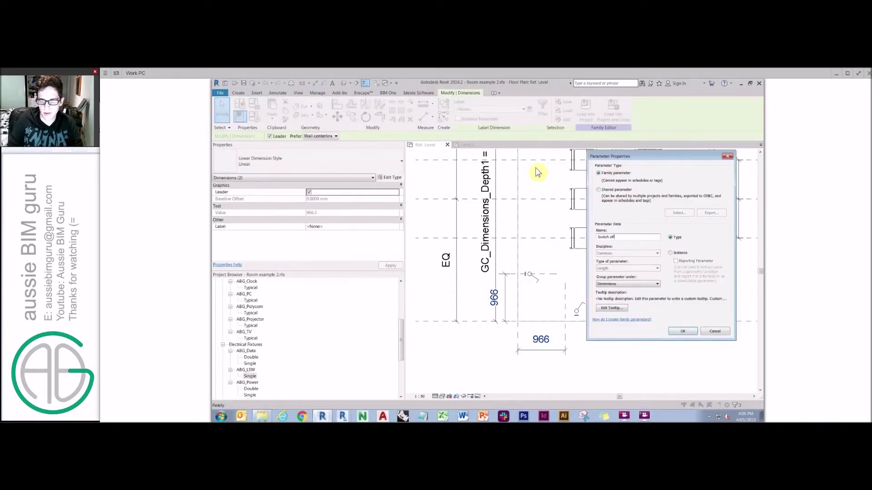
{"action": "left_click", "coordinate": [682, 331]}
{"action": "left_click", "coordinate": [663, 376]}
Step: Align the lower and upper switches to the vertical and horizontal reference planes
{"action": "key", "text": "a"}
{"action": "key", "text": "l"}
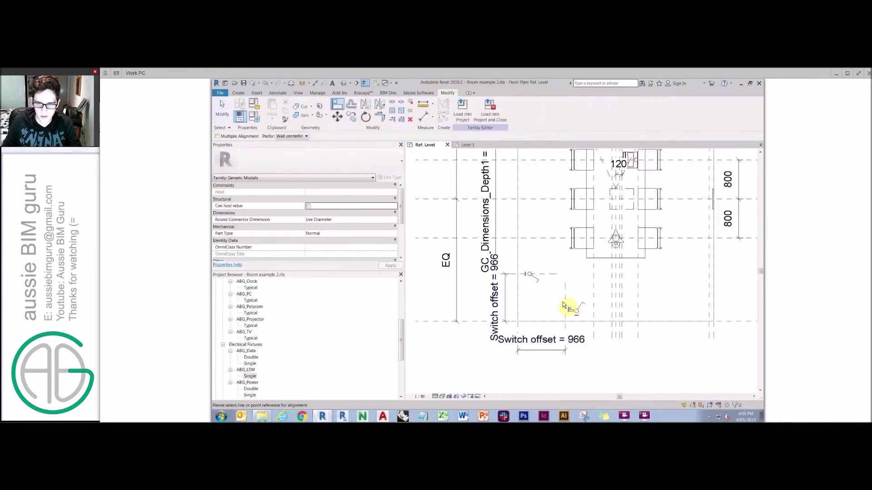
{"action": "left_click", "coordinate": [565, 304]}
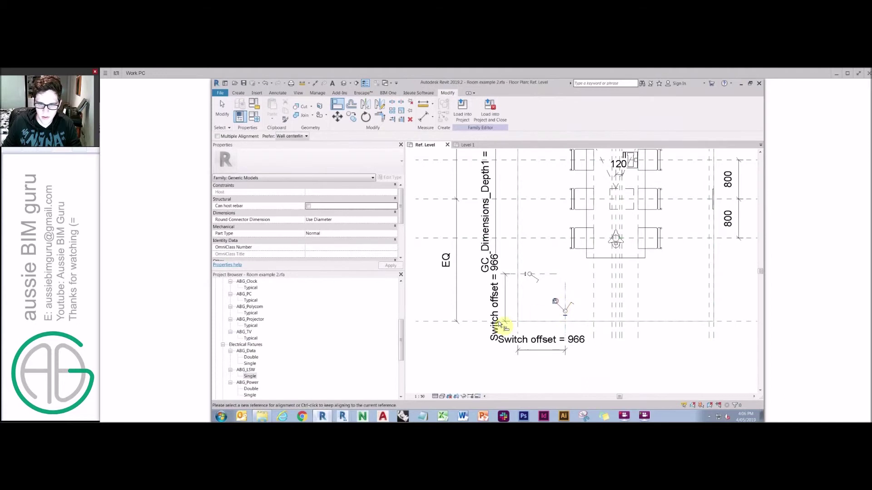
{"action": "left_click", "coordinate": [567, 319]}
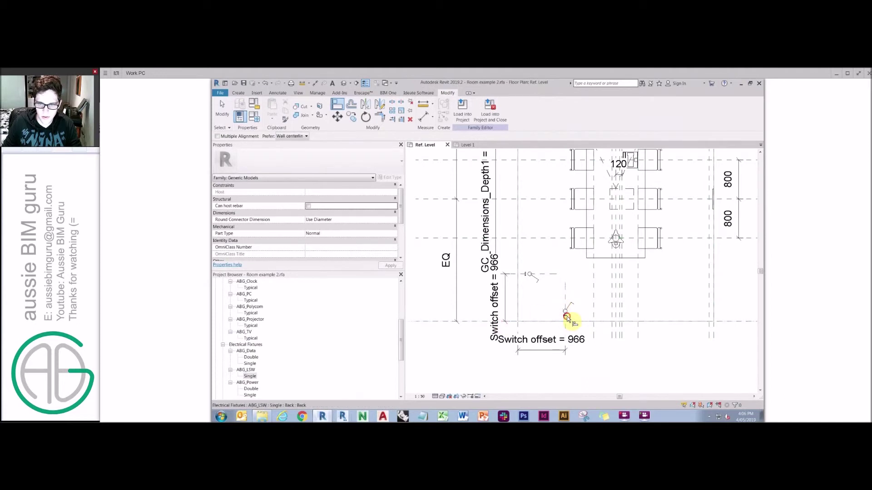
{"action": "left_click", "coordinate": [546, 274]}
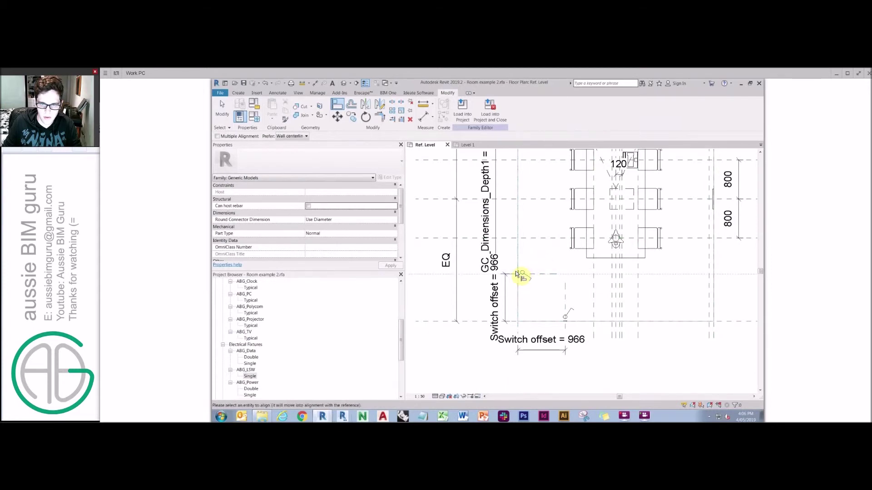
{"action": "left_click", "coordinate": [520, 275]}
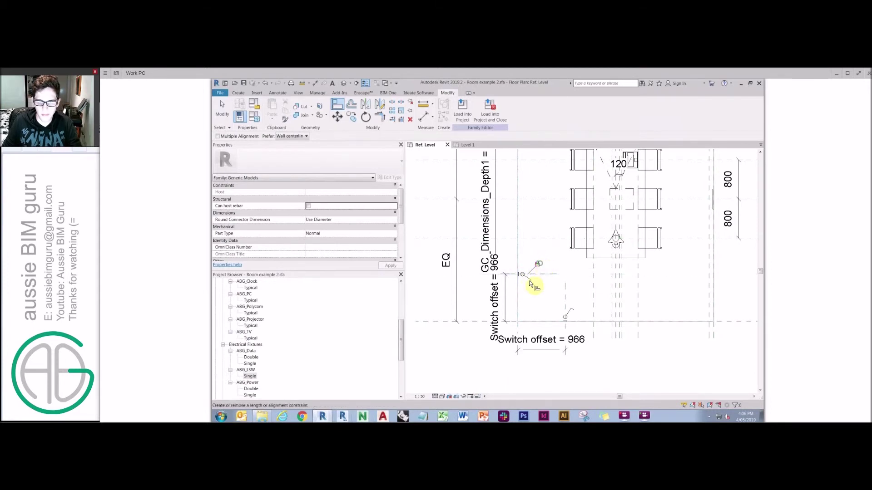
{"action": "key", "text": "Escape"}
{"action": "left_click", "coordinate": [523, 275]}
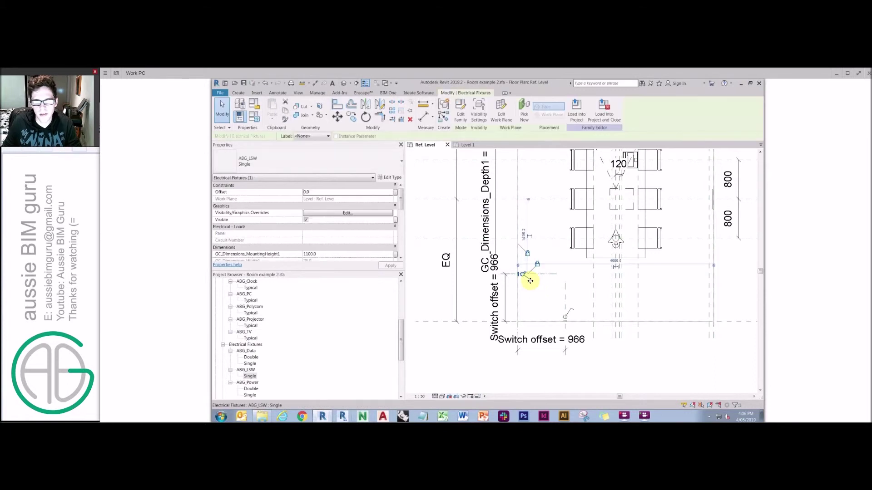
{"action": "left_click", "coordinate": [395, 221]}
Step: Link the switch's Visible property to a new grouped Switch parameter
{"action": "left_click", "coordinate": [408, 309]}
{"action": "type", "text": "S"}
{"action": "key", "text": "Caps_Lock"}
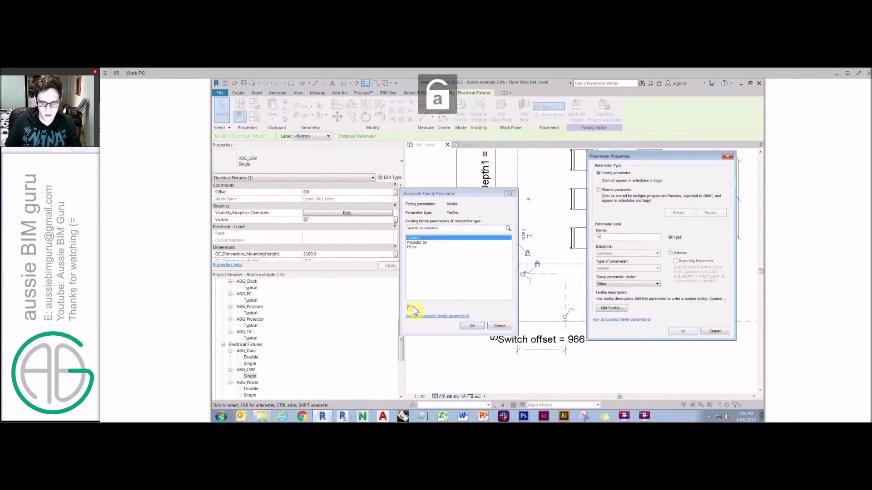
{"action": "type", "text": "witch"}
{"action": "key", "text": "BackSpace"}
{"action": "key", "text": "BackSpace"}
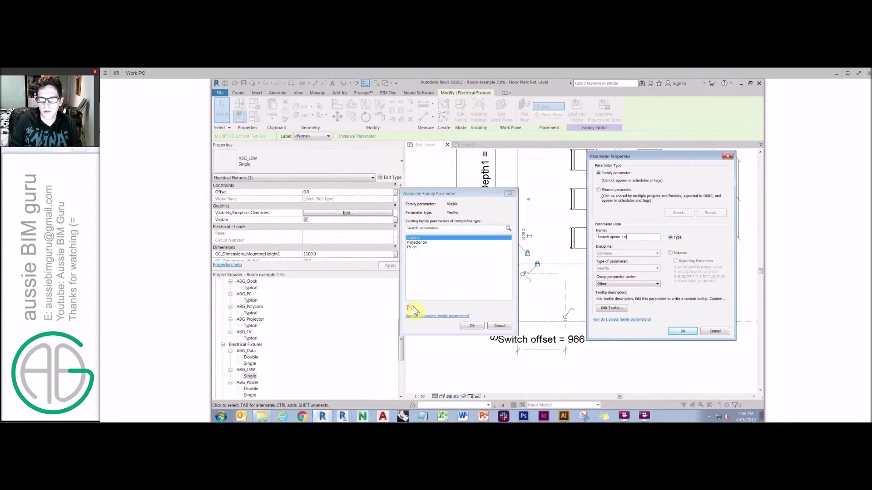
{"action": "left_click", "coordinate": [644, 286]}
{"action": "left_click", "coordinate": [638, 279]}
{"action": "left_click", "coordinate": [683, 328]}
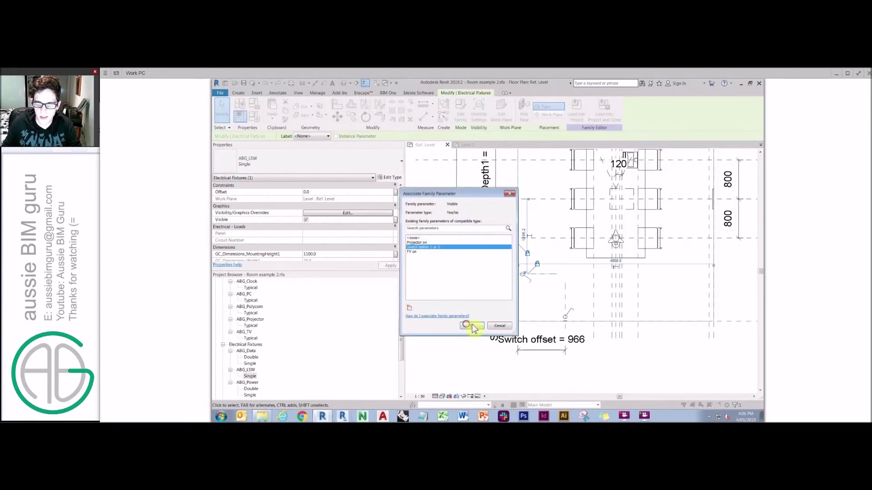
{"action": "left_click", "coordinate": [471, 327]}
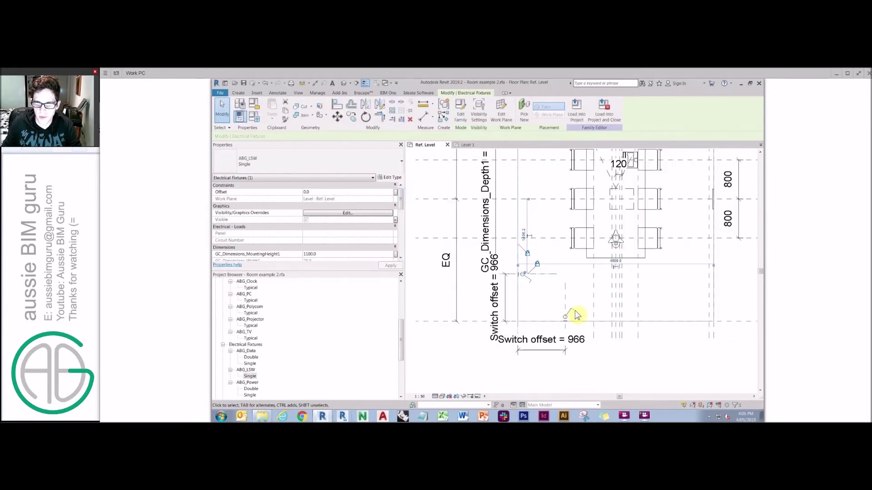
Step: Link the ABG_LSW switch's visibility to a new instance parameter, Switch option 2
{"action": "left_click", "coordinate": [397, 222]}
{"action": "left_click", "coordinate": [409, 309]}
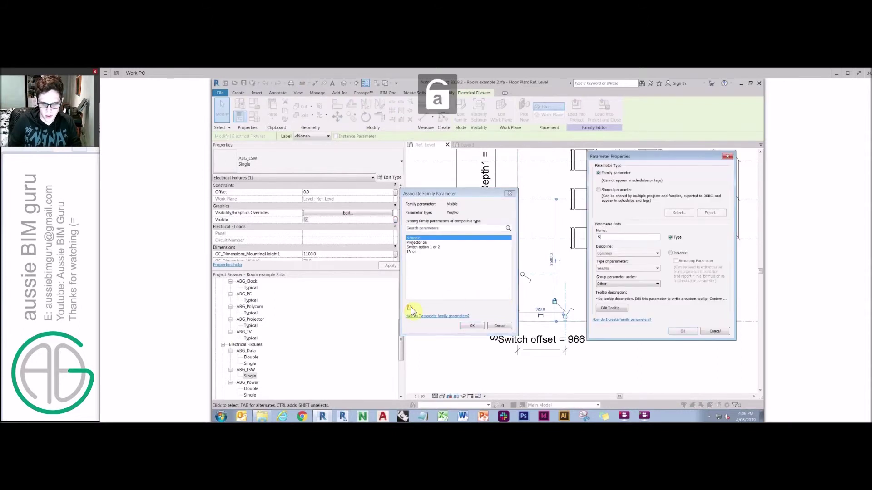
{"action": "type", "text": "ch option 2"}
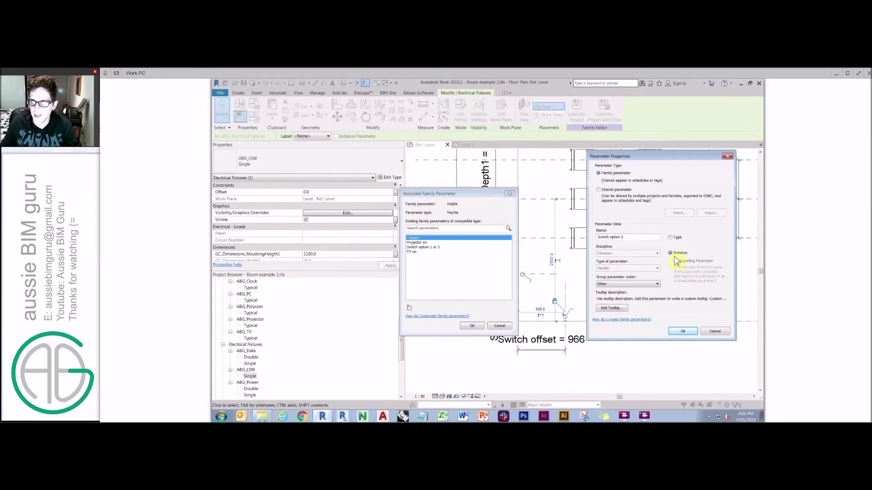
{"action": "left_click", "coordinate": [682, 331]}
{"action": "left_click", "coordinate": [473, 326]}
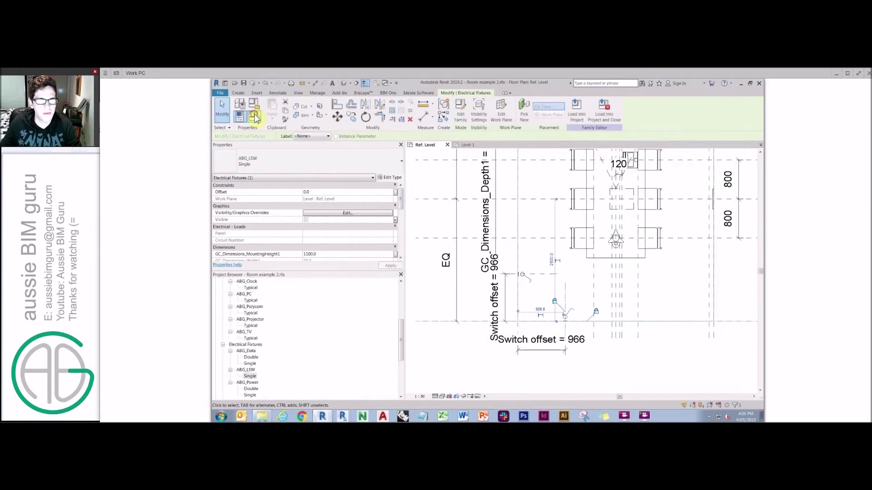
Step: In Family Types, give Switch option 2 the formula not(Switch option 1 or 2) and test it
{"action": "key", "text": "f"}
{"action": "key", "text": "t"}
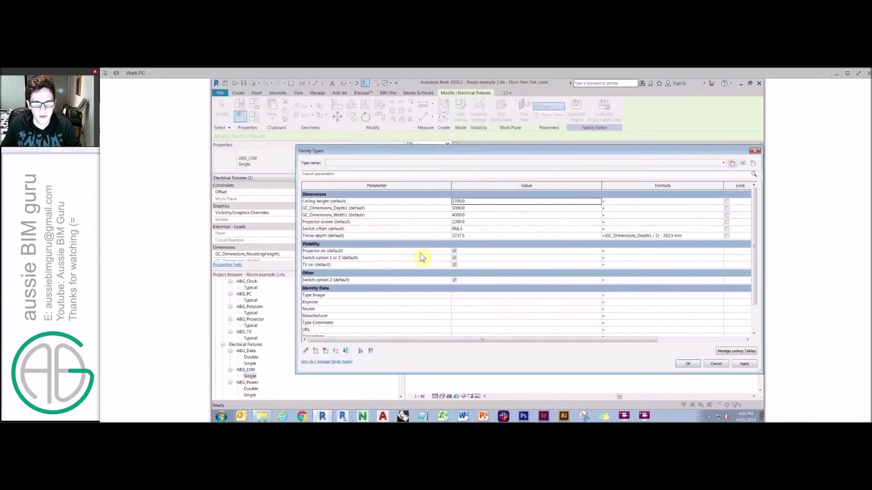
{"action": "left_click", "coordinate": [340, 259]}
{"action": "left_click", "coordinate": [613, 278]}
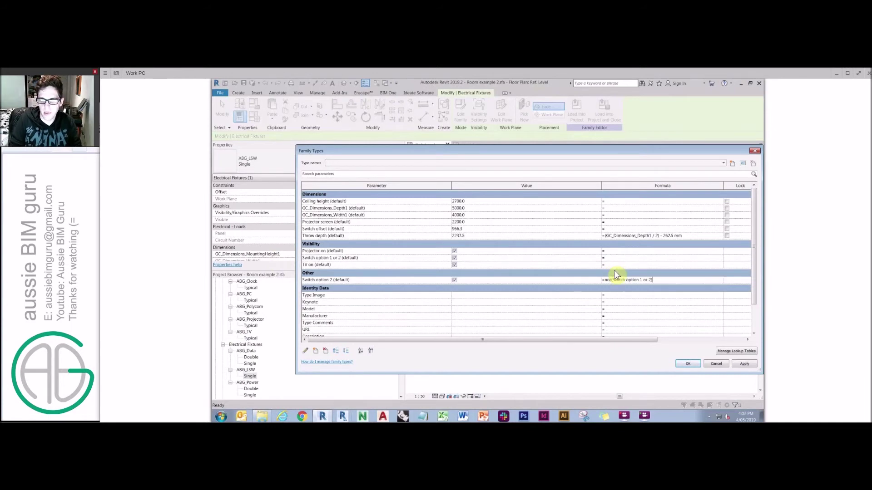
{"action": "left_click", "coordinate": [640, 250]}
{"action": "left_click", "coordinate": [455, 260]}
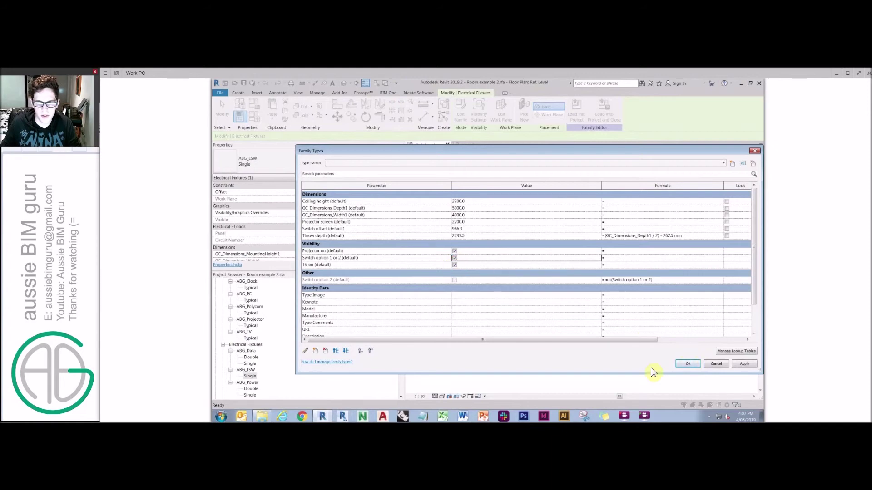
{"action": "key", "text": "Escape"}
{"action": "key", "text": "Escape"}
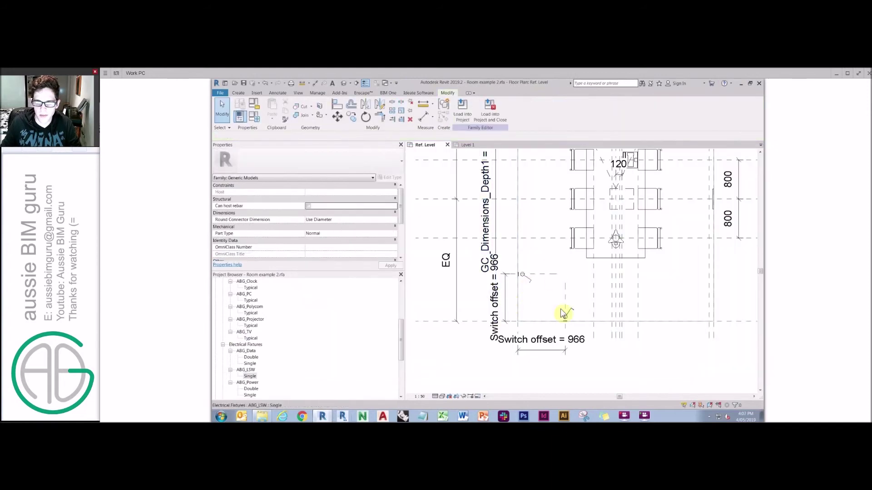
Step: Show the room family in its Default 3D View
{"action": "scroll", "coordinate": [550, 308], "scroll_direction": "down", "scroll_amount": 2}
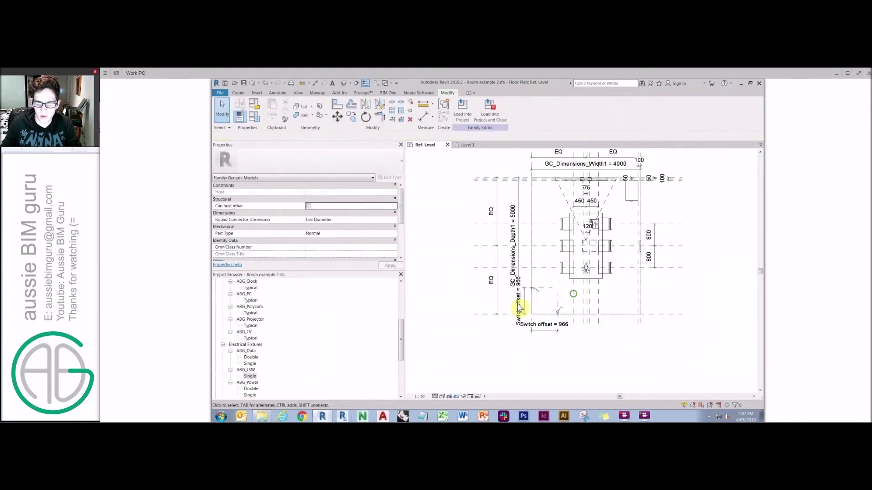
{"action": "left_click", "coordinate": [292, 325]}
{"action": "scroll", "coordinate": [249, 314], "scroll_direction": "up", "scroll_amount": 3}
{"action": "scroll", "coordinate": [249, 314], "scroll_direction": "up", "scroll_amount": 3}
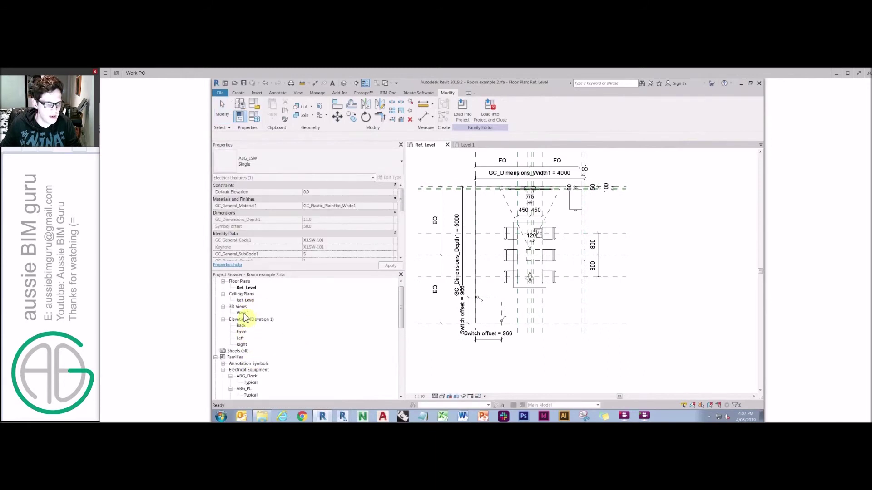
{"action": "left_click", "coordinate": [378, 84]}
Step: Purge unused items repeatedly until none remain, then load the family into the project
{"action": "left_click", "coordinate": [318, 92]}
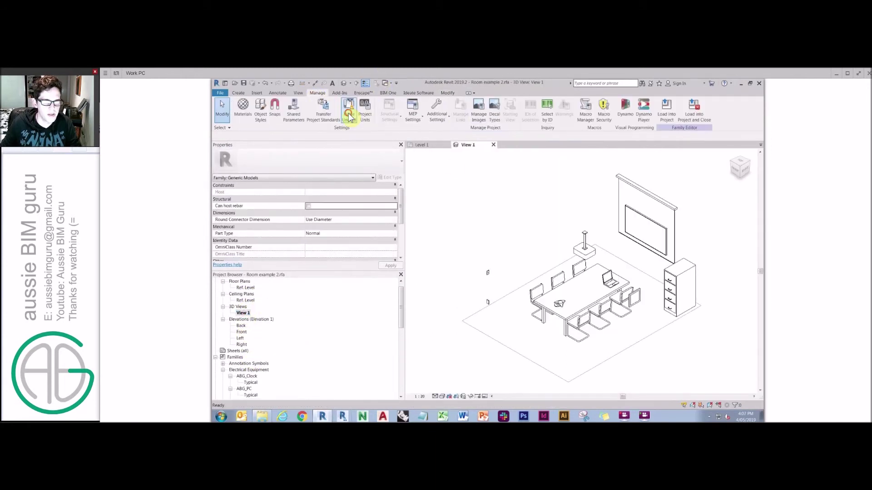
{"action": "left_click", "coordinate": [349, 109]}
{"action": "left_click", "coordinate": [598, 296]}
{"action": "left_click", "coordinate": [349, 111]}
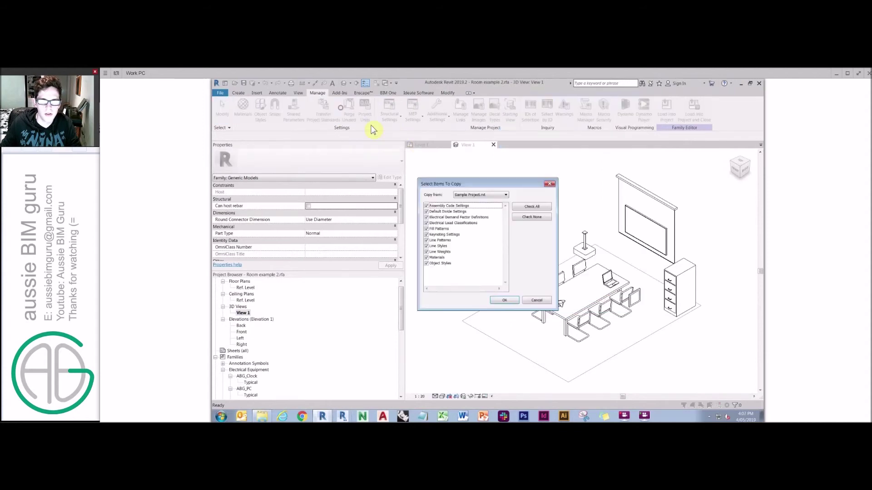
{"action": "left_click", "coordinate": [600, 302]}
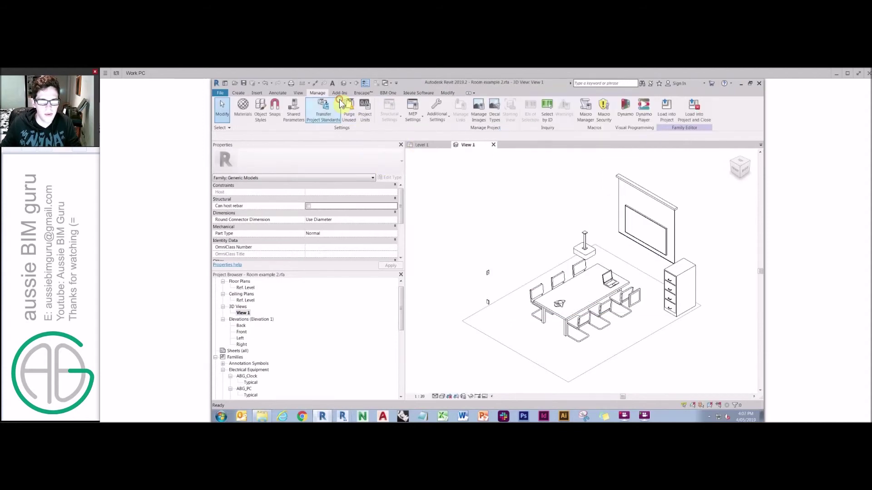
{"action": "left_click", "coordinate": [347, 107]}
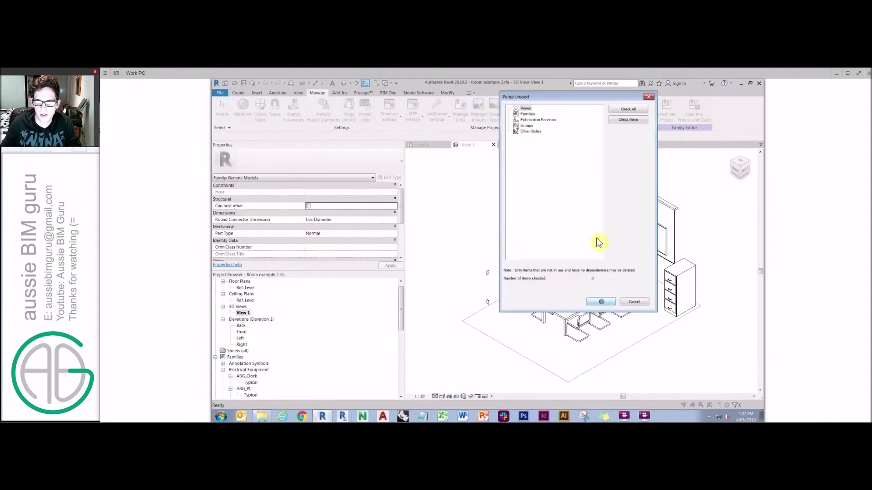
{"action": "left_click", "coordinate": [600, 302]}
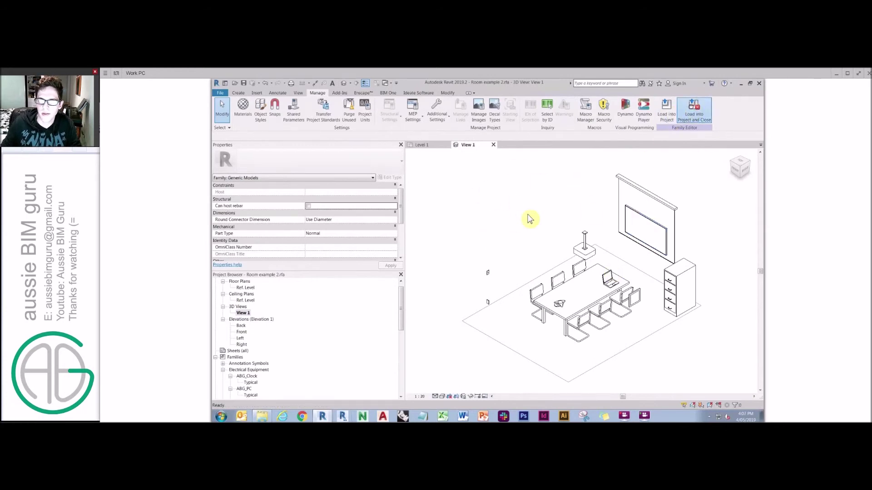
{"action": "left_click", "coordinate": [487, 242]}
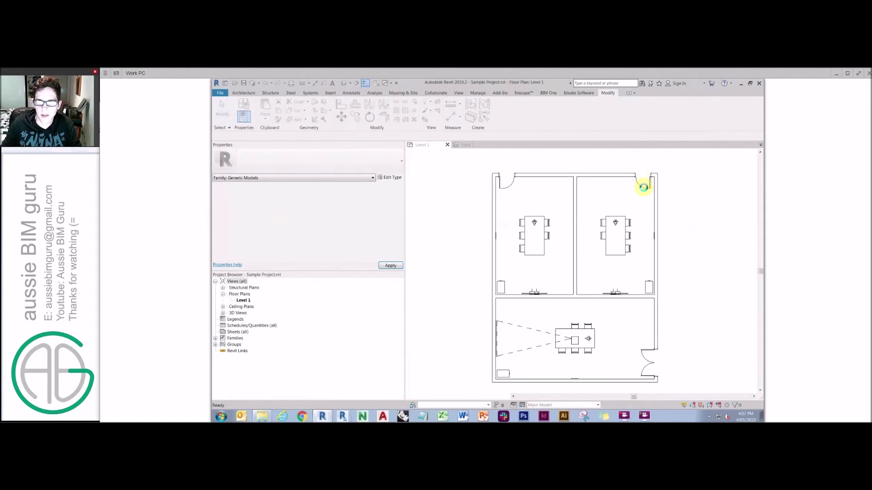
Step: Finish reloading the family and rehost the top-right room's door onto its right wall
{"action": "left_click", "coordinate": [644, 187]}
{"action": "left_click", "coordinate": [524, 110]}
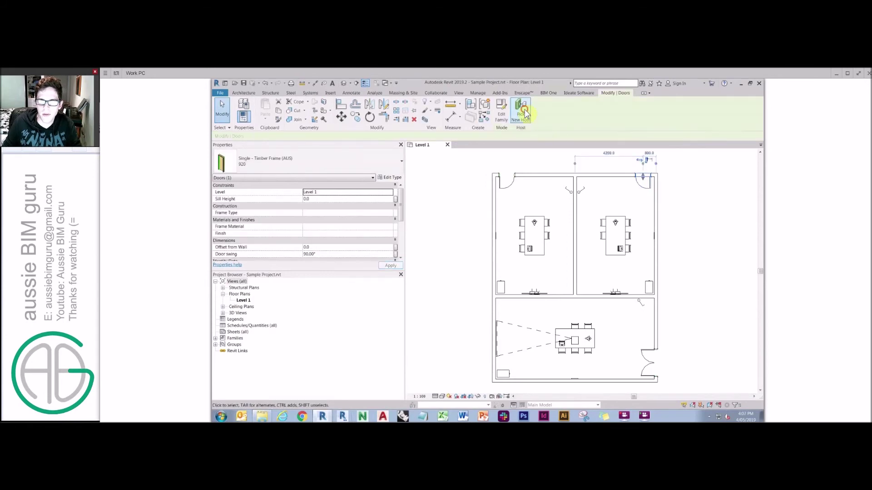
{"action": "left_click", "coordinate": [523, 113]}
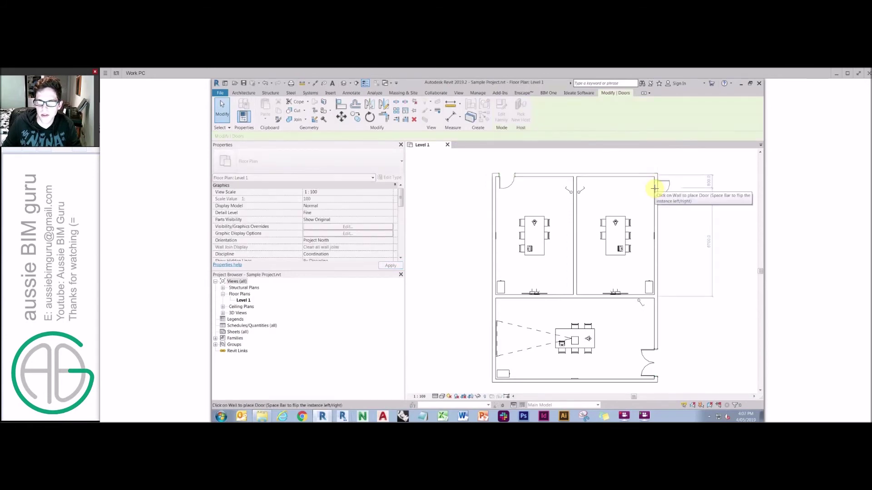
{"action": "left_click", "coordinate": [658, 188]}
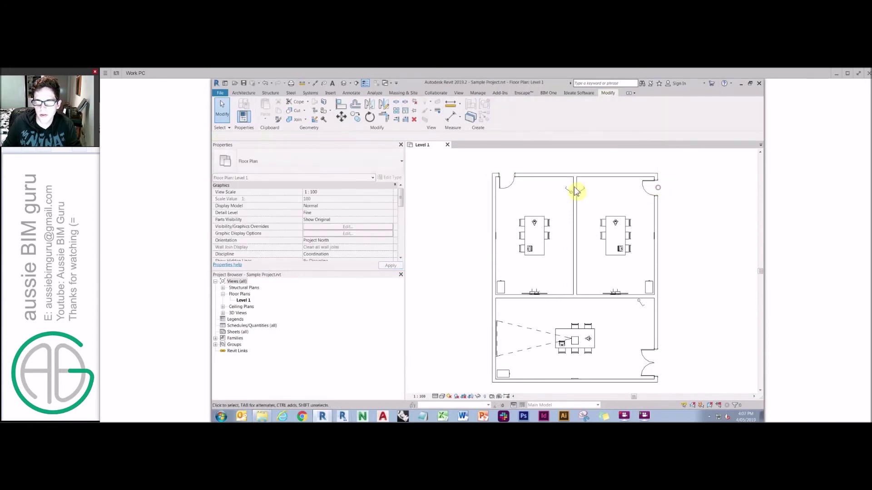
Step: Mirror the right-hand meeting room without keeping a copy
{"action": "left_click", "coordinate": [583, 190]}
{"action": "left_click", "coordinate": [385, 108]}
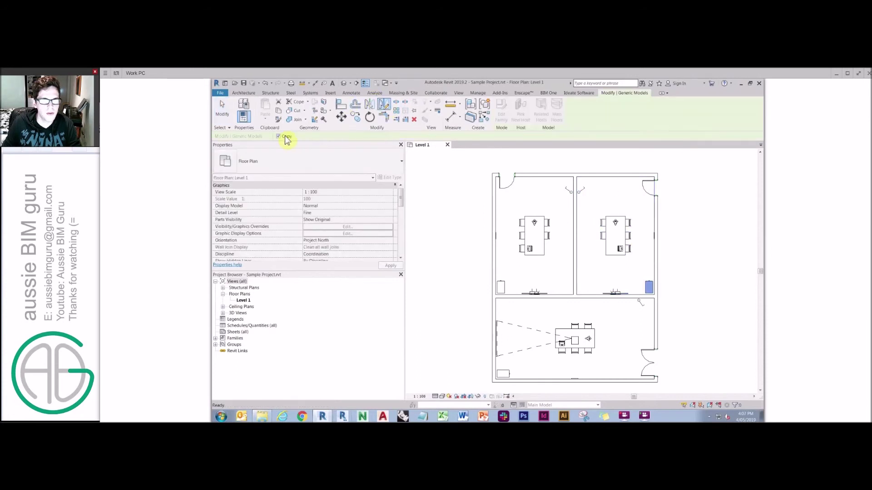
{"action": "left_click", "coordinate": [281, 136]}
{"action": "left_click", "coordinate": [615, 213]}
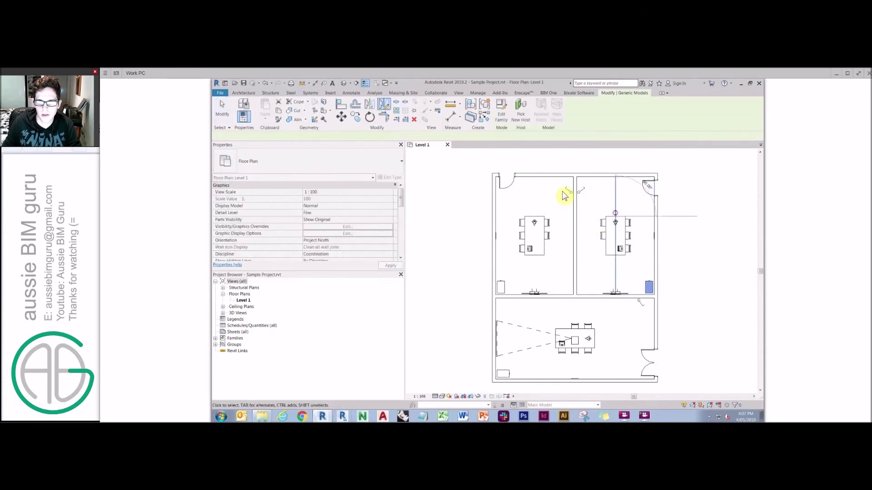
Step: Mirror the left and bottom meeting rooms without copies
{"action": "left_click", "coordinate": [569, 190]}
{"action": "left_click", "coordinate": [385, 106]}
{"action": "key", "text": "d"}
{"action": "key", "text": "m"}
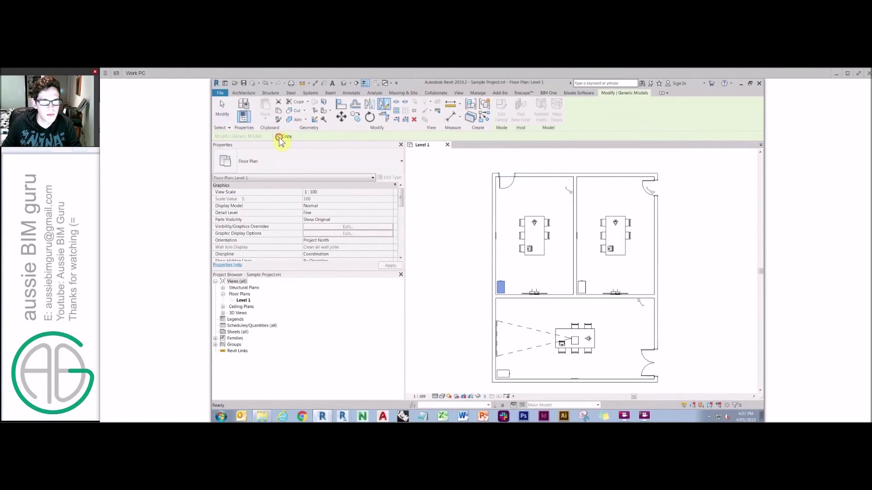
{"action": "left_click", "coordinate": [535, 213]}
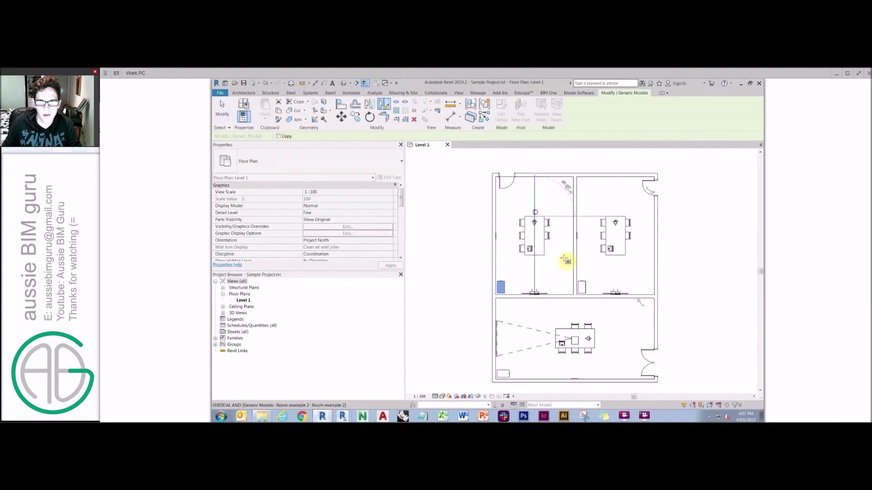
{"action": "left_click", "coordinate": [587, 331]}
{"action": "left_click", "coordinate": [384, 105]}
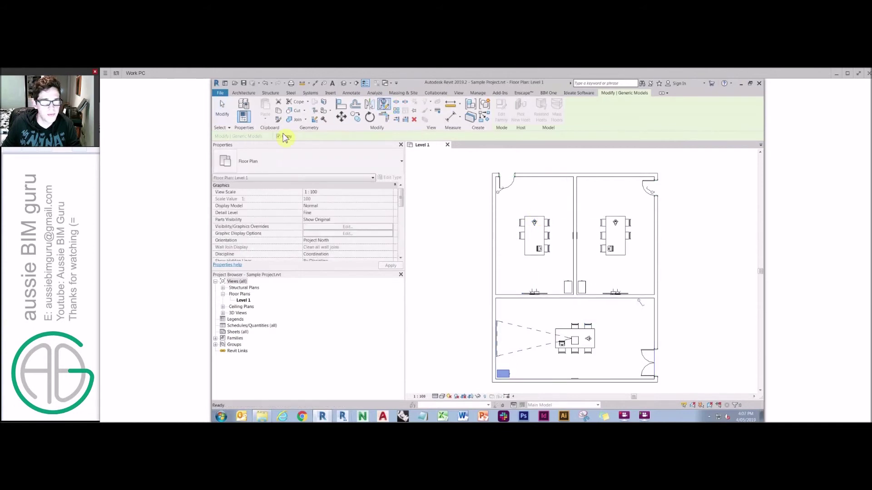
{"action": "left_click", "coordinate": [279, 136]}
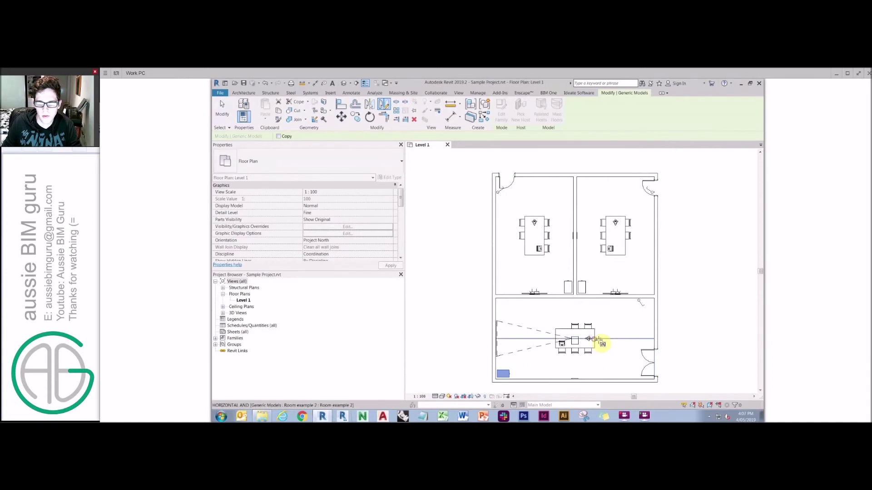
{"action": "left_click", "coordinate": [711, 255]}
{"action": "scroll", "coordinate": [652, 190], "scroll_direction": "up", "scroll_amount": 2}
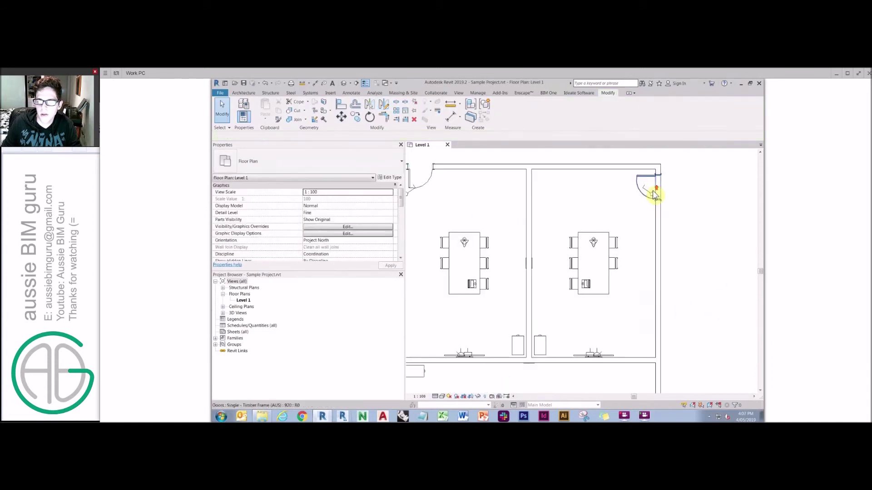
{"action": "left_click", "coordinate": [652, 191]}
Step: Drag the right room's switch offset grip to raise its light switch
{"action": "scroll", "coordinate": [660, 195], "scroll_direction": "up", "scroll_amount": 2}
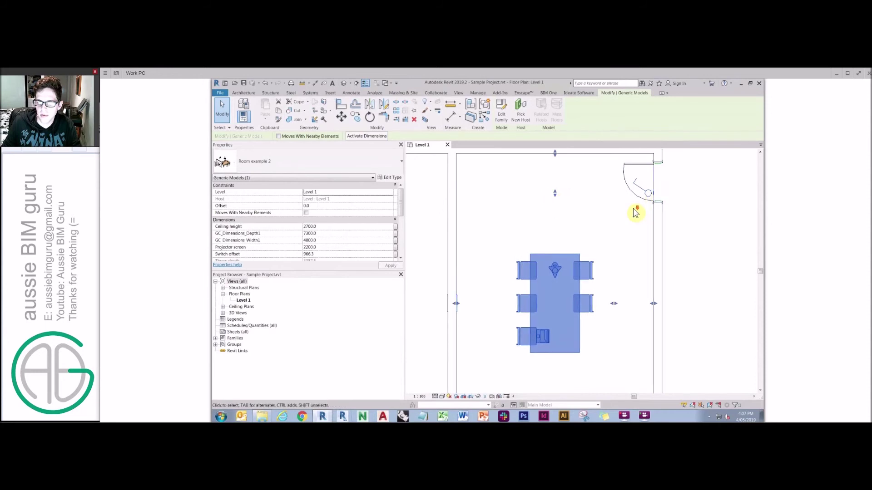
{"action": "scroll", "coordinate": [635, 211], "scroll_direction": "down", "scroll_amount": 3}
{"action": "scroll", "coordinate": [593, 204], "scroll_direction": "up", "scroll_amount": 2}
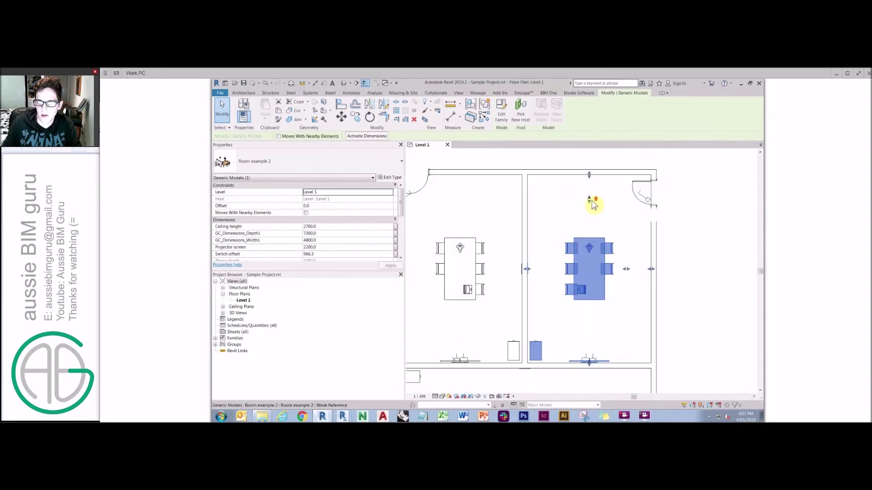
{"action": "left_click_drag", "start_coordinate": [588, 205], "coordinate": [588, 216]}
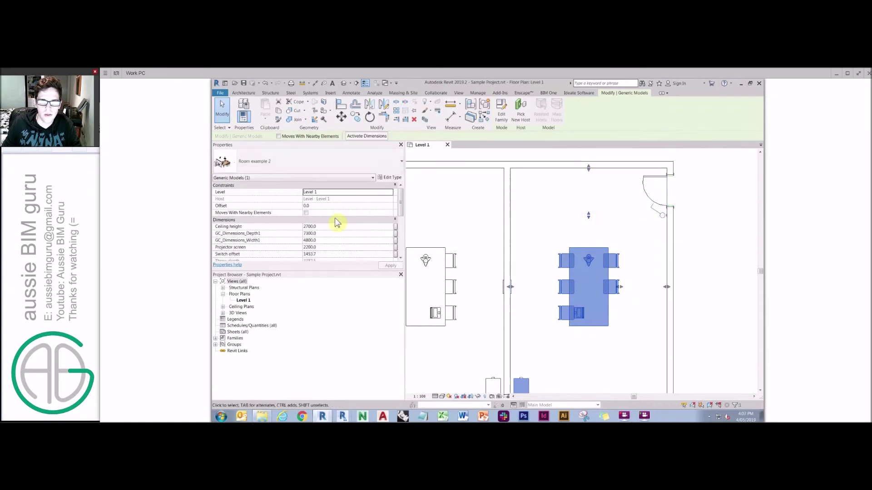
Step: Uncheck Switch option 1 or 2 on the lower room and drag its light switch up beside the door
{"action": "middle_click_drag", "start_coordinate": [534, 198], "coordinate": [662, 203]}
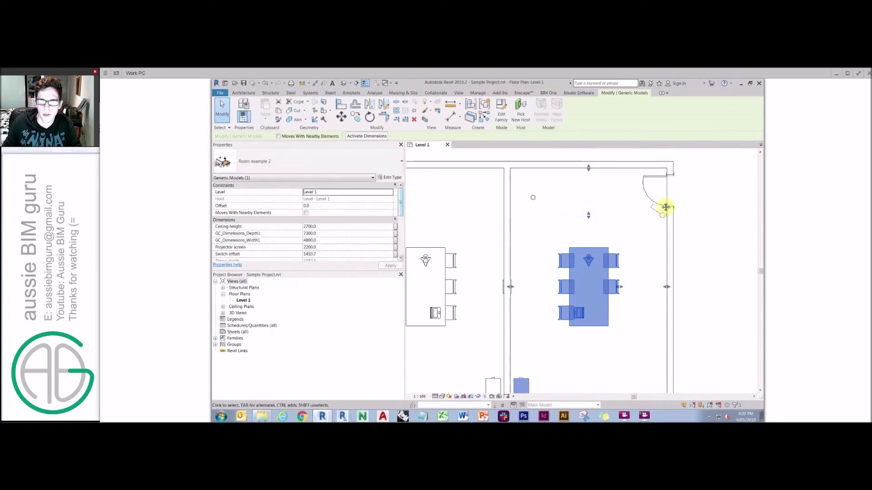
{"action": "left_click", "coordinate": [481, 204]}
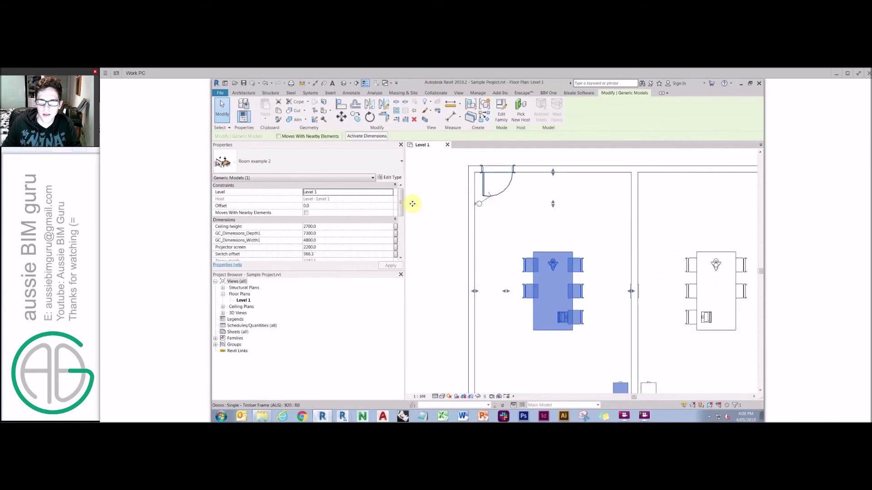
{"action": "scroll", "coordinate": [402, 222], "scroll_direction": "down", "scroll_amount": 5}
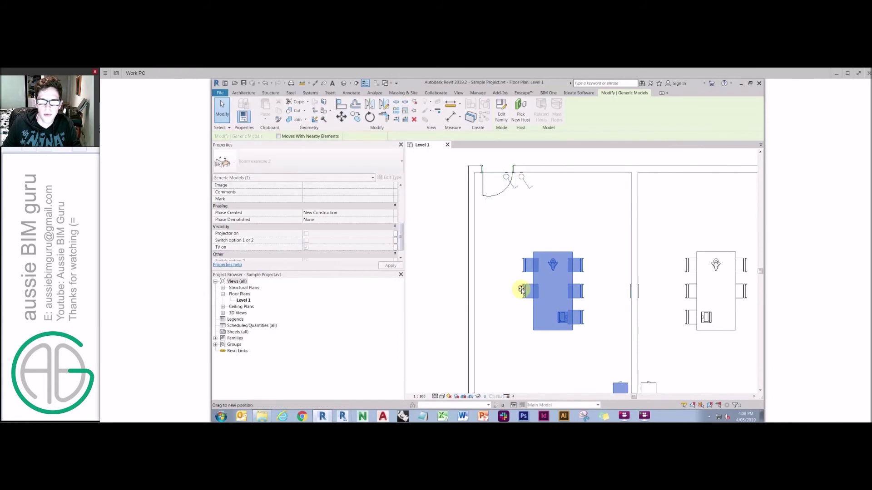
{"action": "scroll", "coordinate": [520, 291], "scroll_direction": "down", "scroll_amount": 3}
{"action": "middle_click_drag", "start_coordinate": [565, 238], "coordinate": [540, 122]}
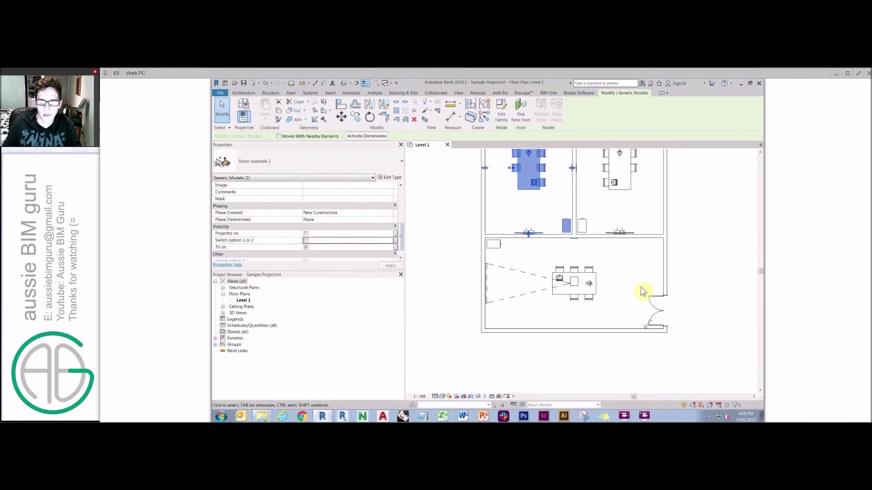
{"action": "left_click", "coordinate": [646, 321]}
{"action": "left_click", "coordinate": [305, 240]}
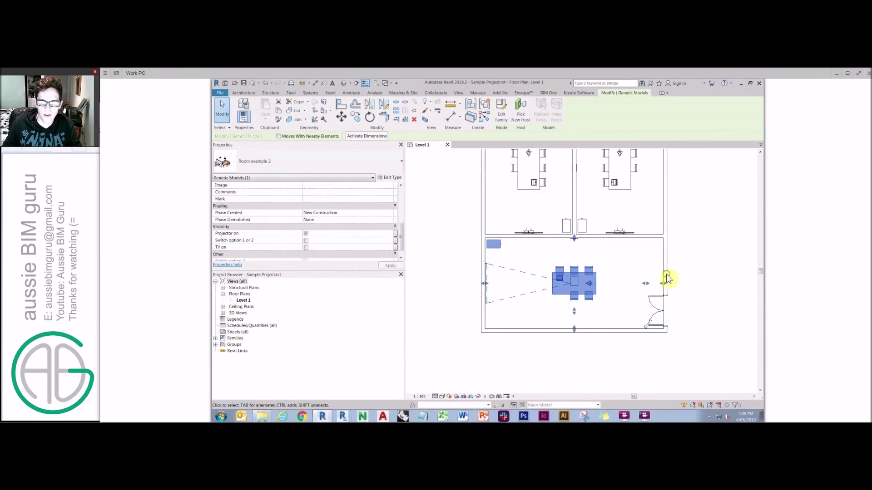
{"action": "left_click_drag", "start_coordinate": [574, 311], "coordinate": [574, 289]}
{"action": "left_click", "coordinate": [712, 243]}
Step: From the default 3D view, open the Room example 2 instance's family for editing
{"action": "left_click", "coordinate": [314, 314]}
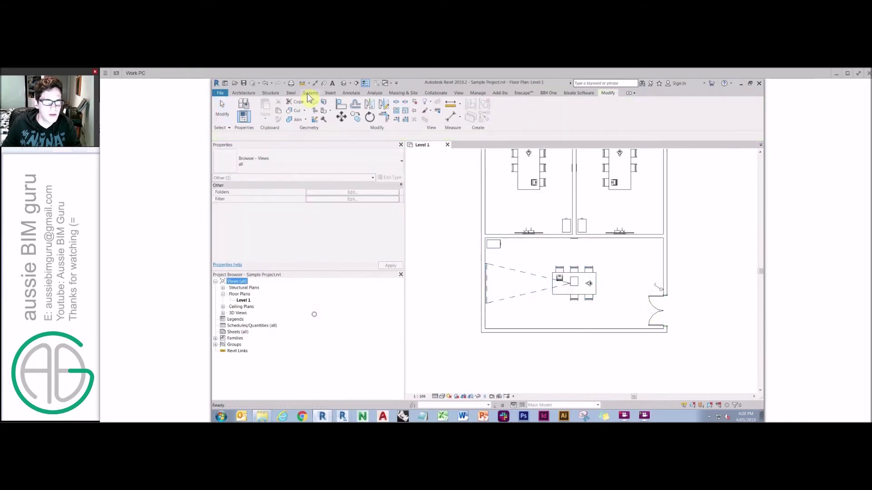
{"action": "left_click", "coordinate": [346, 84]}
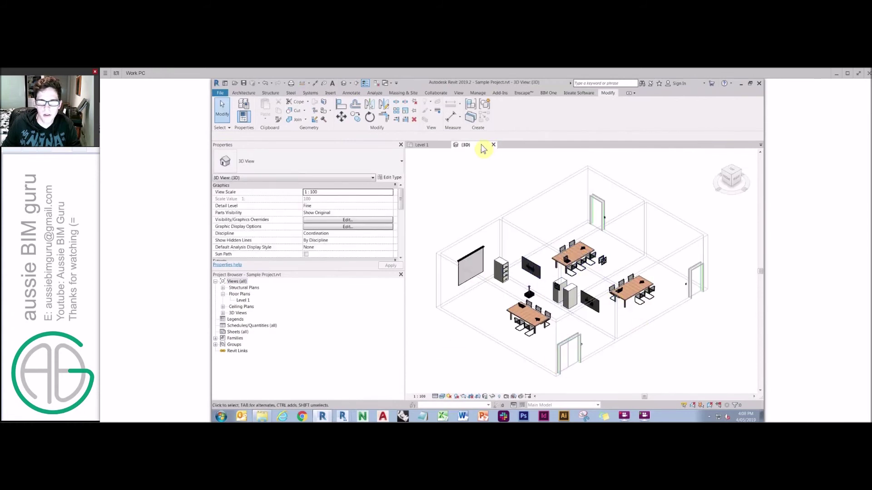
{"action": "left_click", "coordinate": [572, 255]}
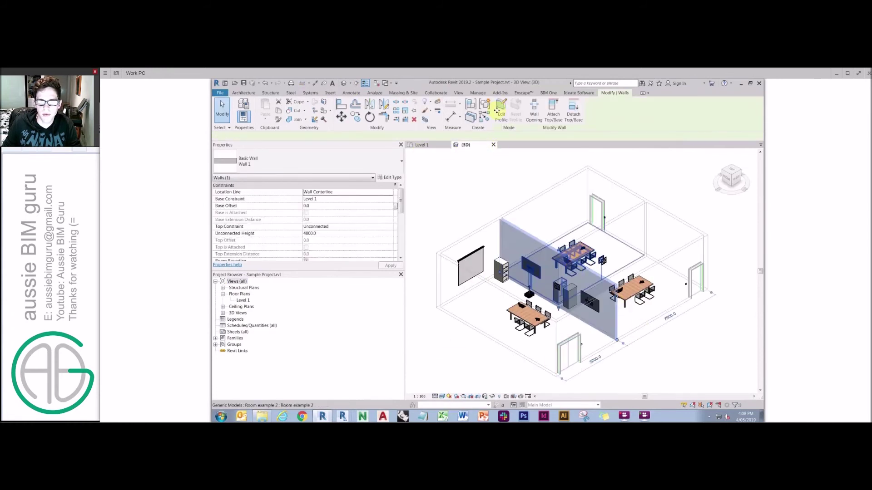
{"action": "left_click", "coordinate": [500, 112]}
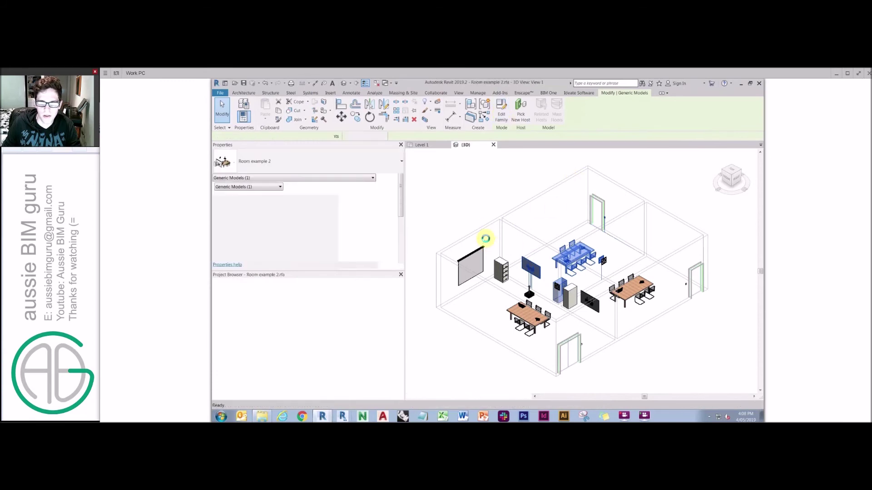
Step: Enable Reveal/Preview Visibility, check a chair, and load the family back without saving
{"action": "middle_click_drag", "start_coordinate": [523, 280], "coordinate": [535, 335], "text": "shift"}
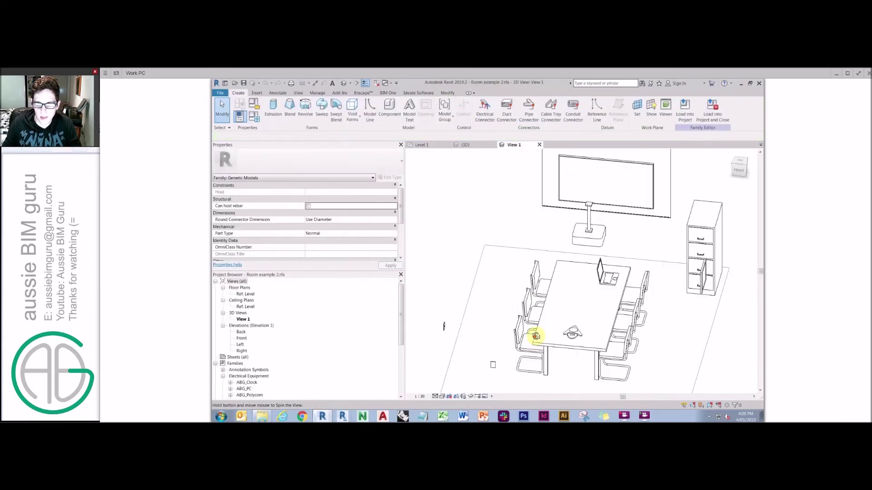
{"action": "left_click", "coordinate": [485, 397]}
{"action": "left_click", "coordinate": [509, 389]}
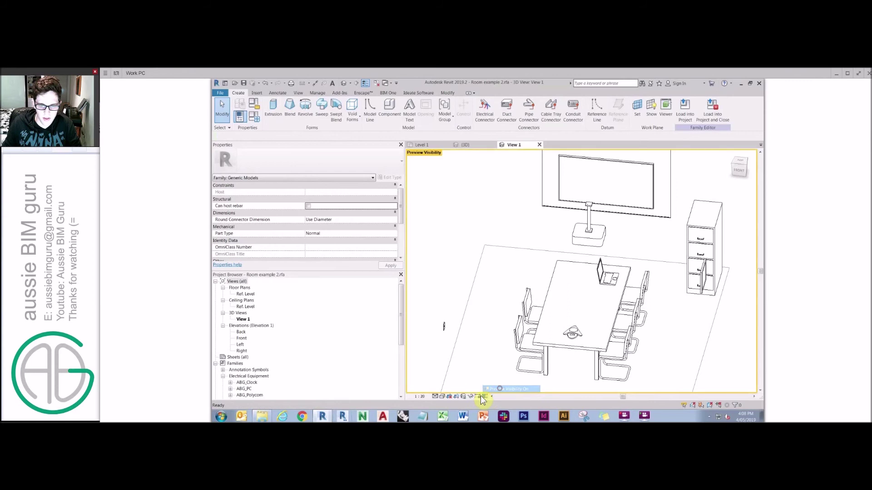
{"action": "left_click", "coordinate": [485, 396]}
{"action": "left_click", "coordinate": [530, 295]}
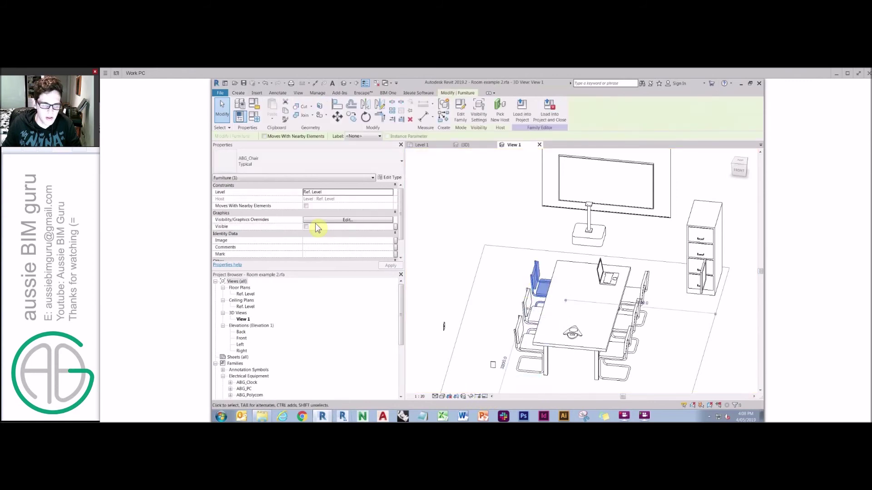
{"action": "left_click", "coordinate": [549, 114]}
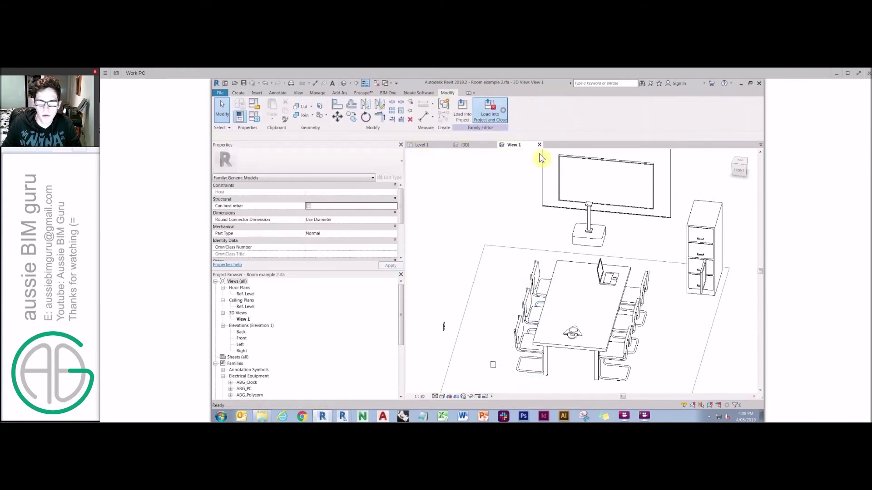
{"action": "left_click", "coordinate": [510, 252]}
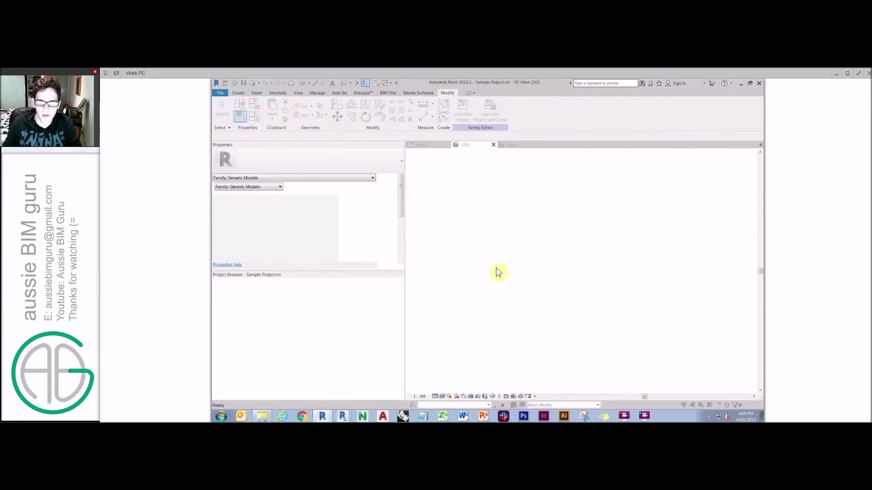
Step: Overwrite the existing family, then shift the lower room instance right on Level 1
{"action": "left_click", "coordinate": [509, 253]}
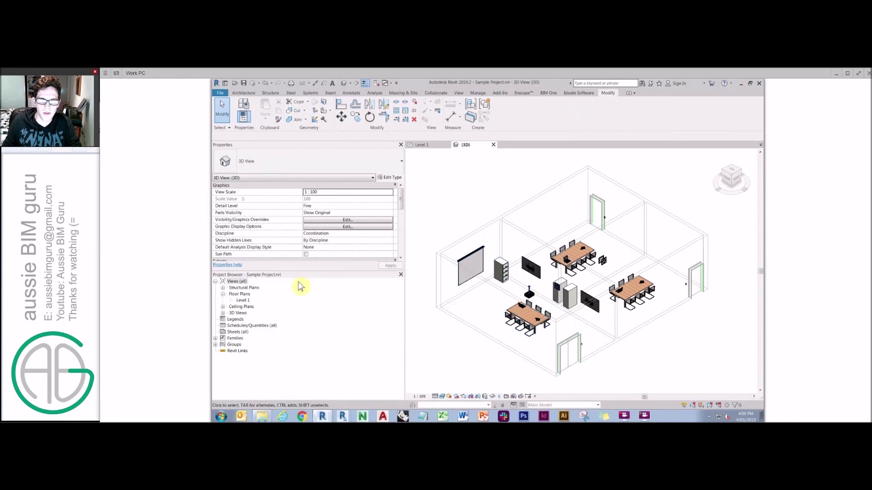
{"action": "double_click", "coordinate": [242, 300]}
{"action": "left_click", "coordinate": [560, 275]}
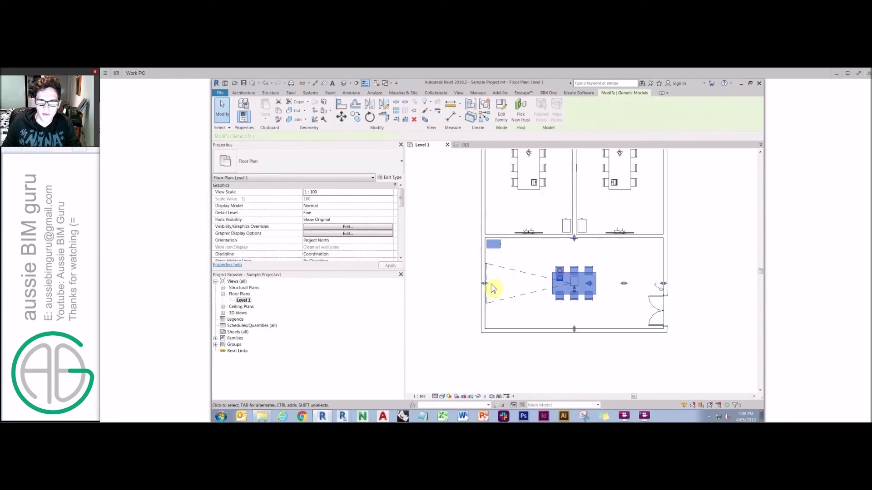
{"action": "left_click_drag", "start_coordinate": [489, 288], "coordinate": [509, 283]}
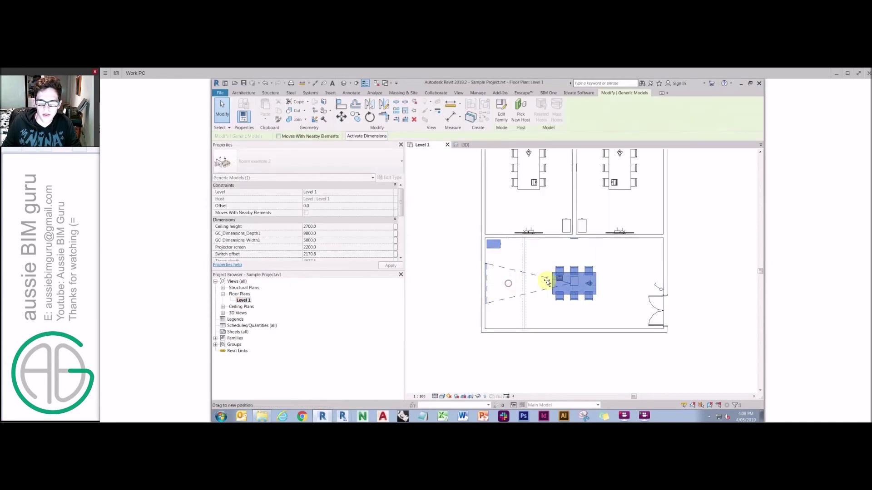
Step: Drag the lower room's top, bottom and left edges to fit the surrounding walls
{"action": "left_click_drag", "start_coordinate": [587, 240], "coordinate": [586, 263]}
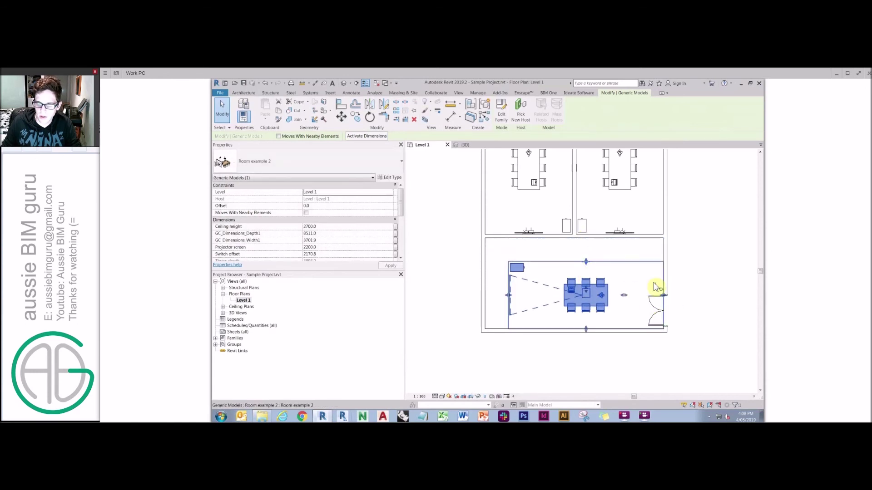
{"action": "mouse_move", "coordinate": [588, 330]}
{"action": "left_mouse_down"}
{"action": "mouse_move", "coordinate": [589, 320]}
{"action": "mouse_move", "coordinate": [586, 329]}
{"action": "left_mouse_up"}
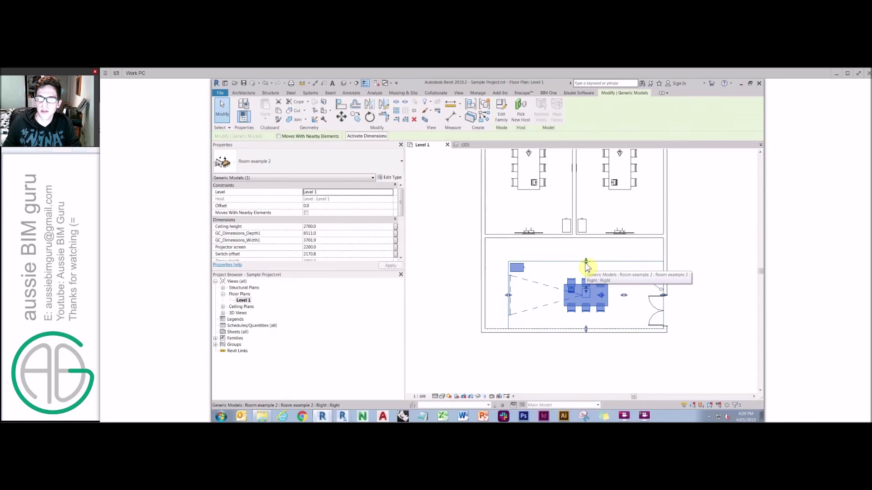
{"action": "left_click_drag", "start_coordinate": [586, 270], "coordinate": [584, 238]}
{"action": "left_click_drag", "start_coordinate": [508, 283], "coordinate": [455, 271]}
{"action": "left_click", "coordinate": [454, 267]}
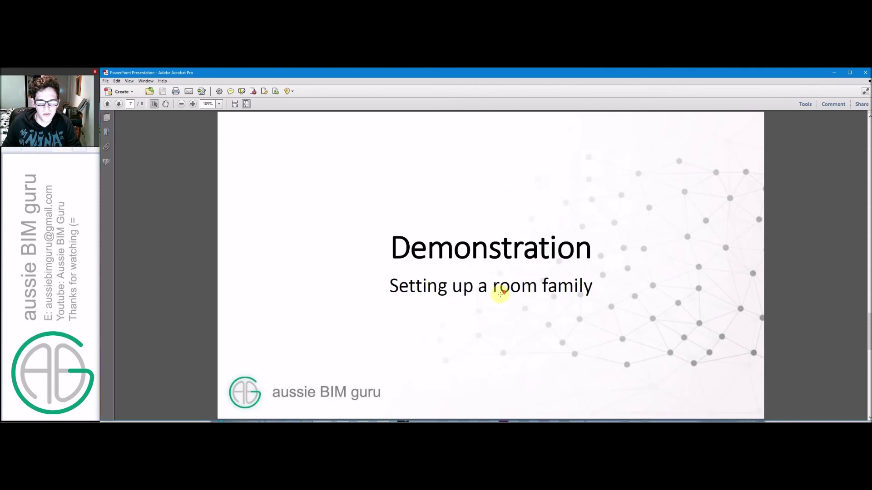
{"action": "scroll", "coordinate": [500, 294], "scroll_direction": "down", "scroll_amount": 1}
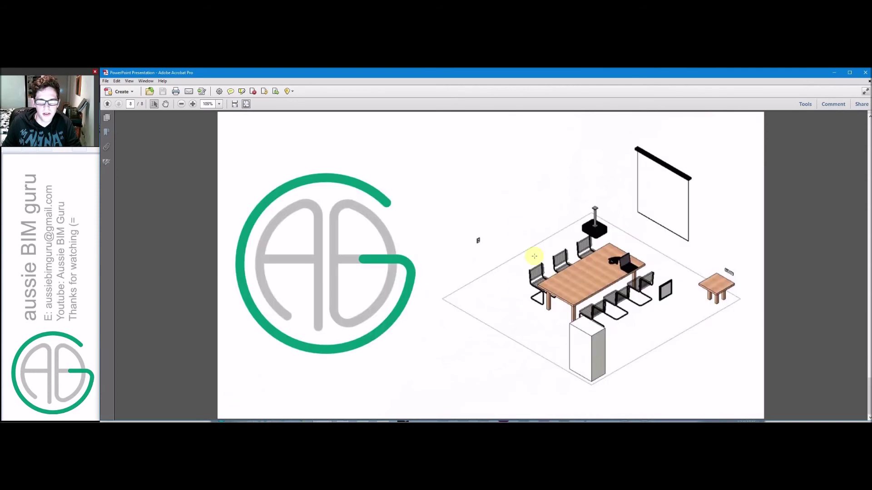